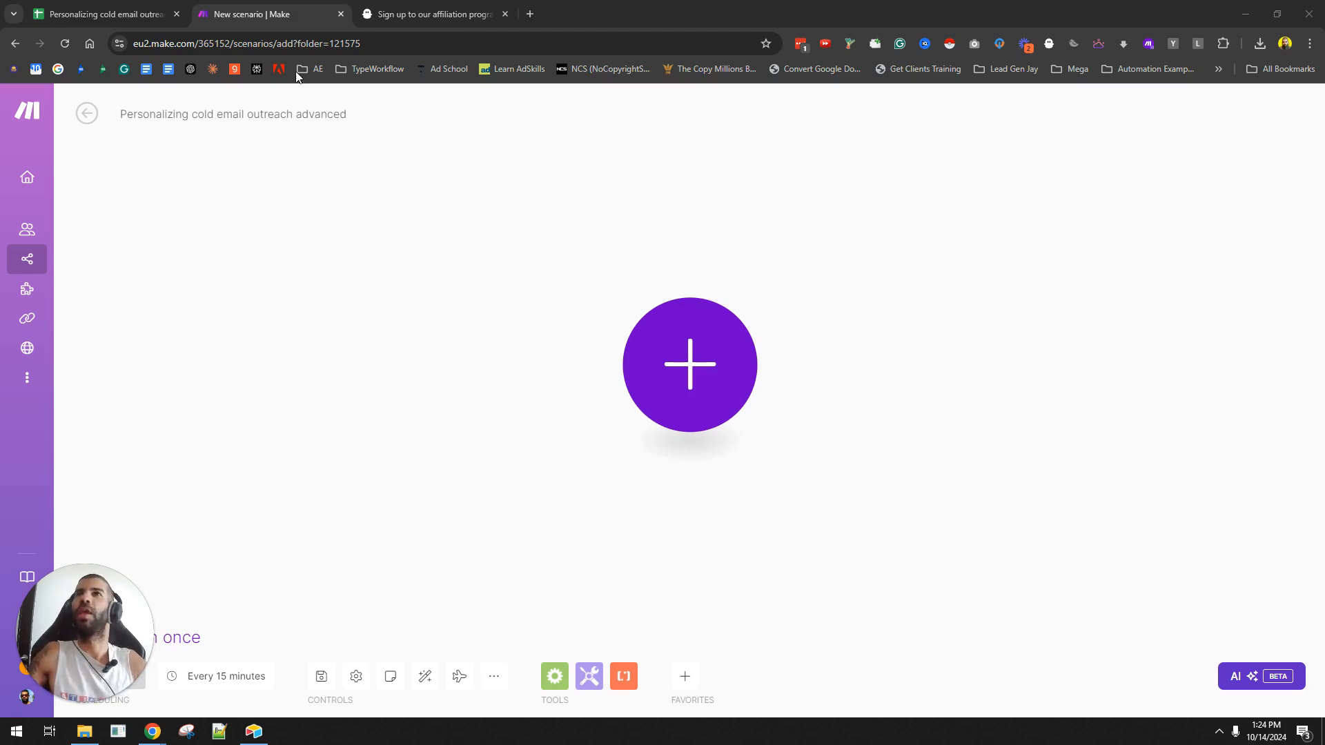
- Switch to the cold email outreach spreadsheet and select the first lead's full name in C3
left_click(169, 16)
left_click(243, 249)
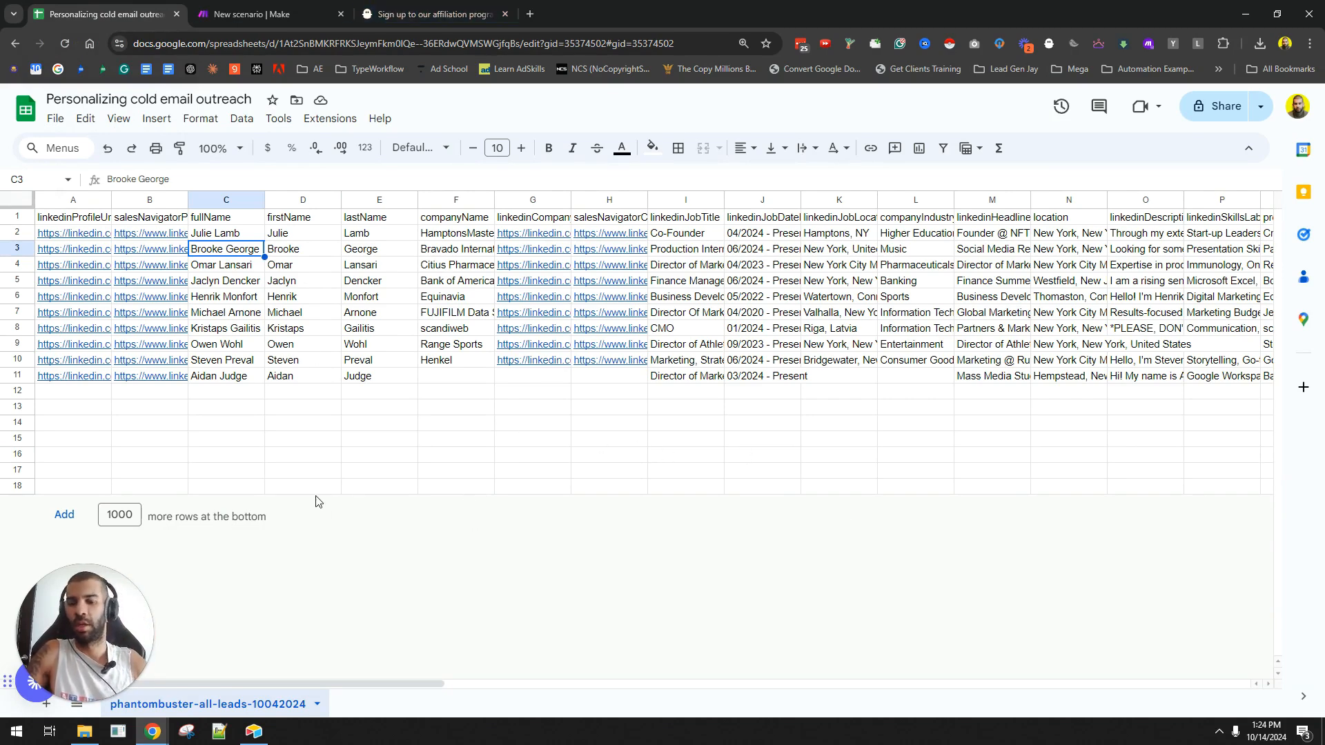
- Load phantombuster.com in a new tab, accept cookies, and open the LinkedIn leads page
key("ctrl+t")
type("phantombuster.com/")
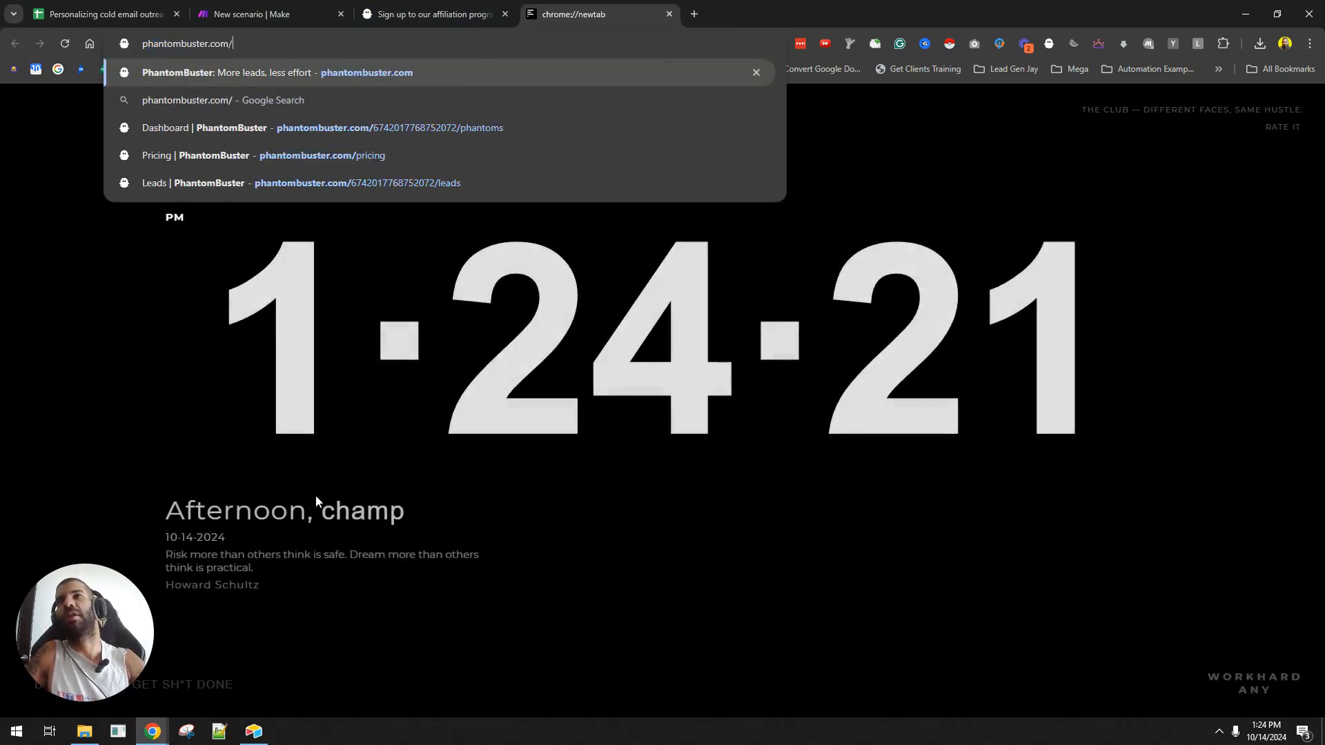
key("Return")
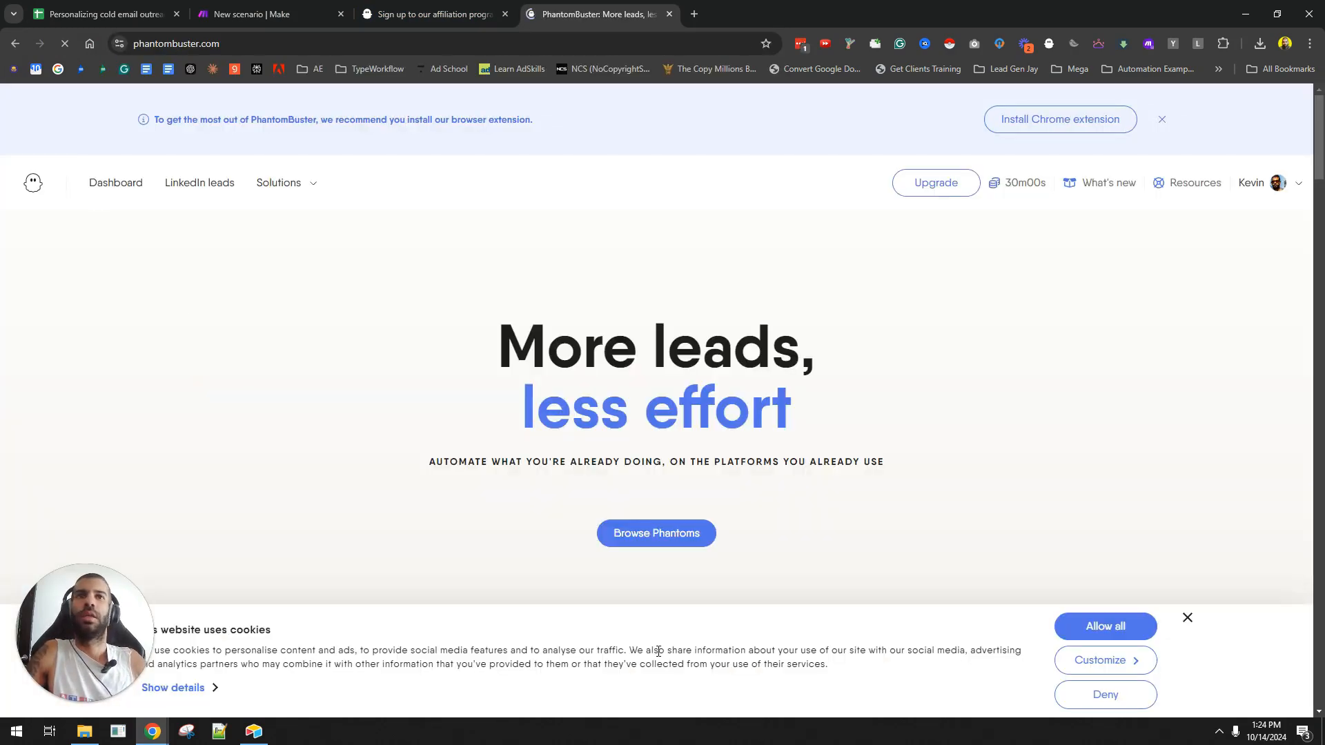
left_click(1098, 636)
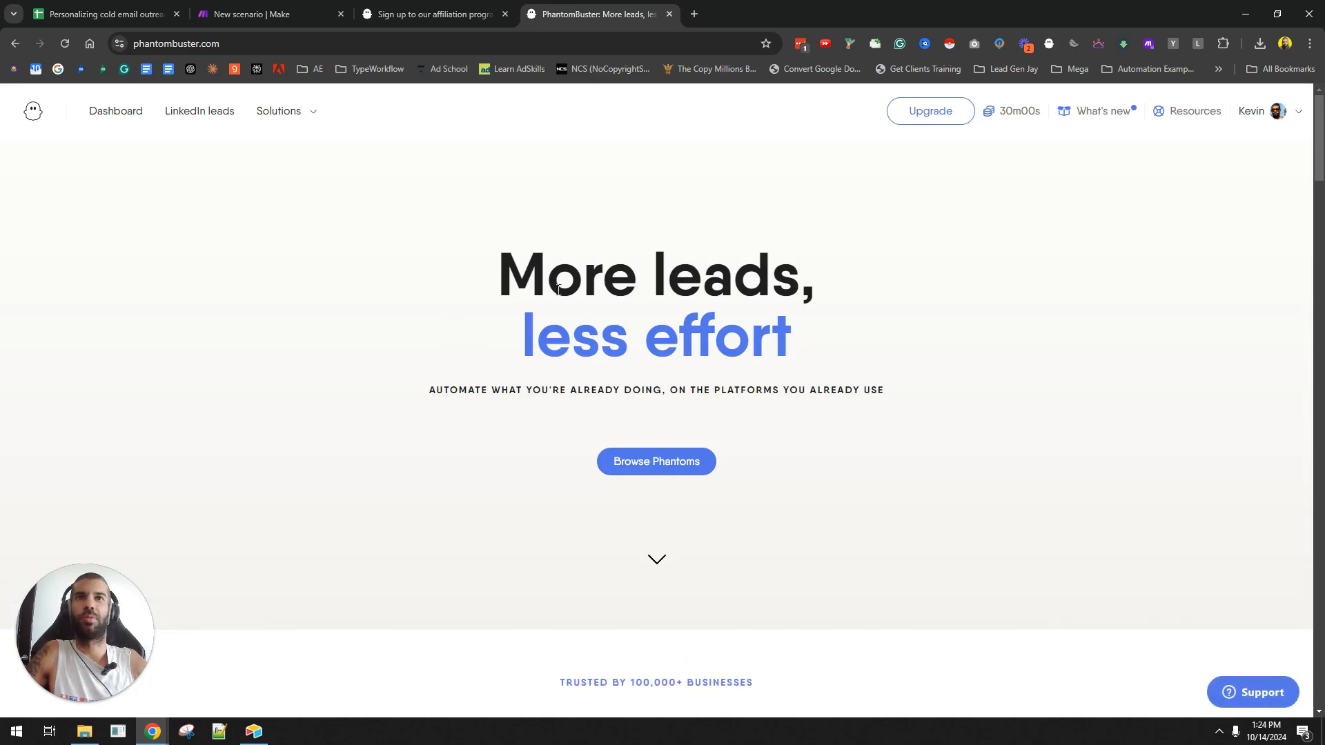
left_click_drag(547, 277, 878, 367)
left_click_drag(483, 390, 900, 379)
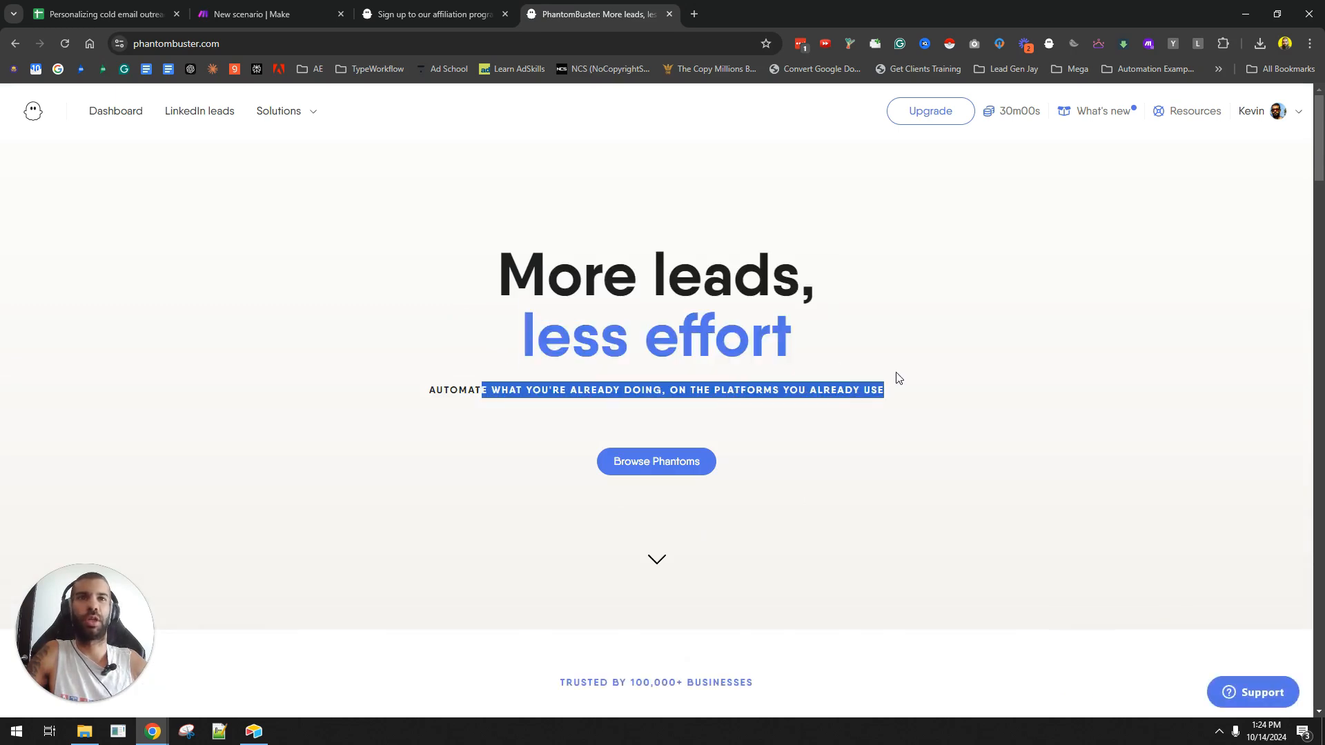
left_click(201, 112)
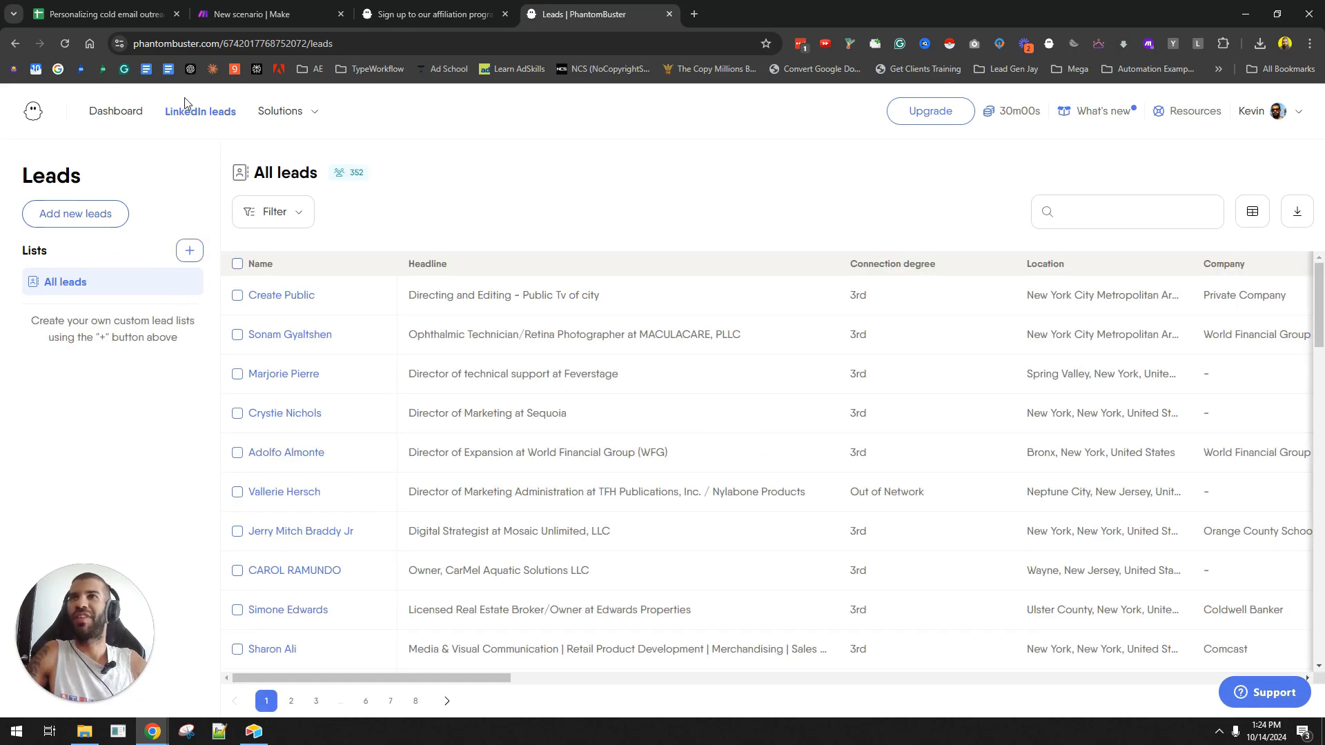
- Start adding new leads and review the LinkedIn extraction phantoms like Extract Followers
left_click(93, 214)
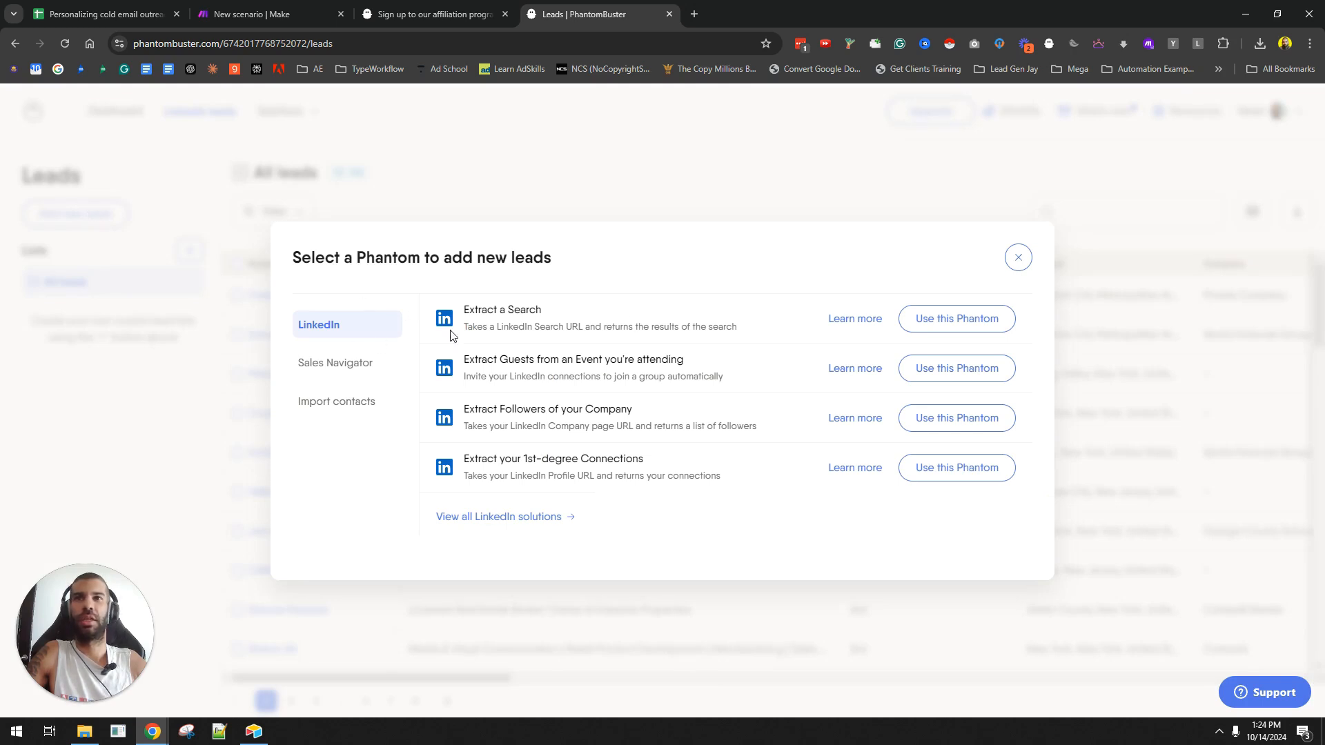
left_click_drag(476, 310, 545, 312)
left_click_drag(526, 360, 651, 360)
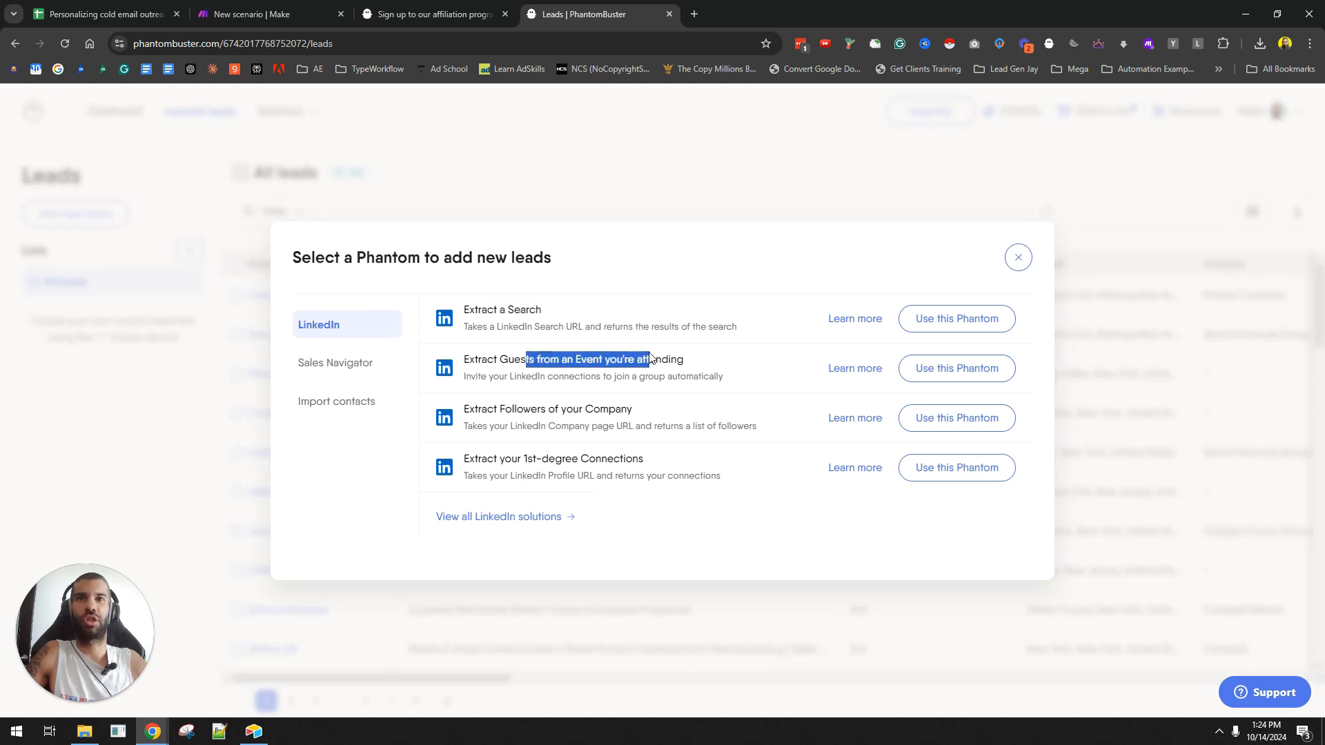
left_click(493, 403)
left_click_drag(493, 406, 616, 409)
left_click_drag(478, 459, 635, 458)
- Show the Sales Navigator phantoms and open all Sales Navigator solutions in the store
left_click(362, 363)
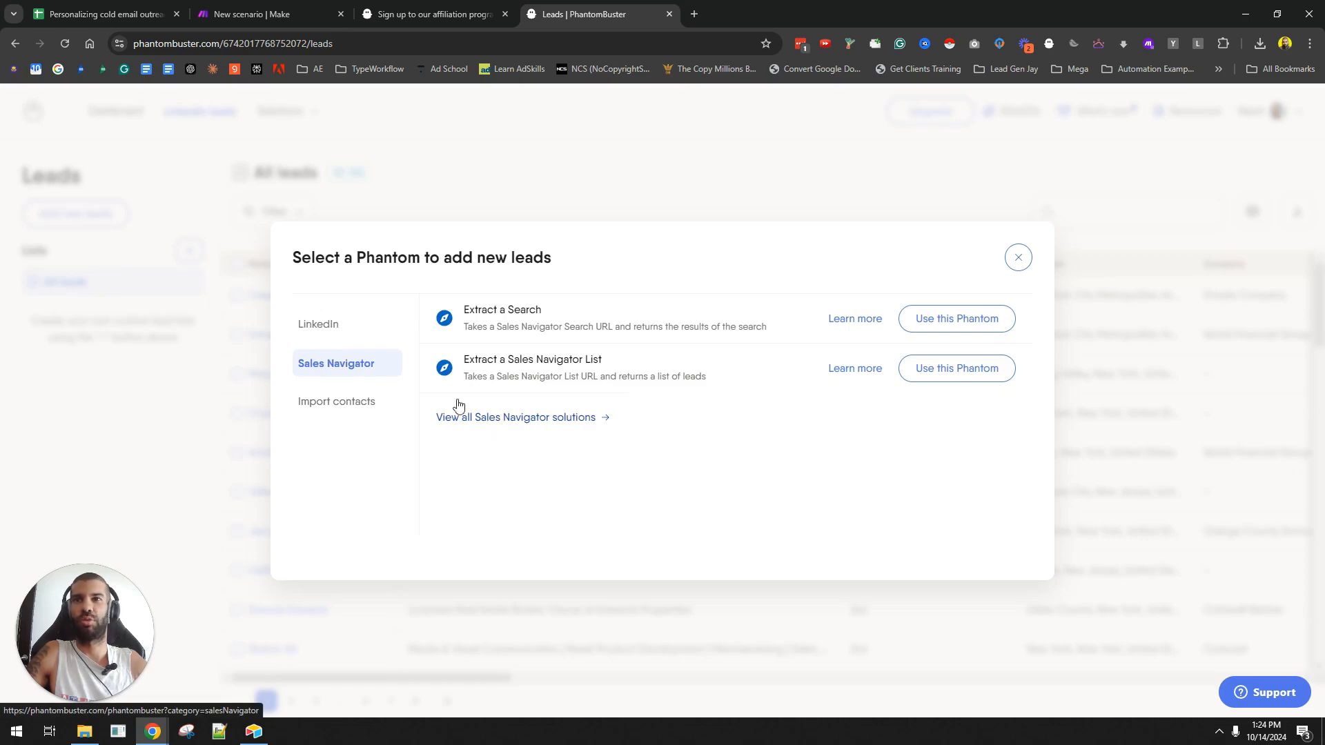
left_click(512, 419)
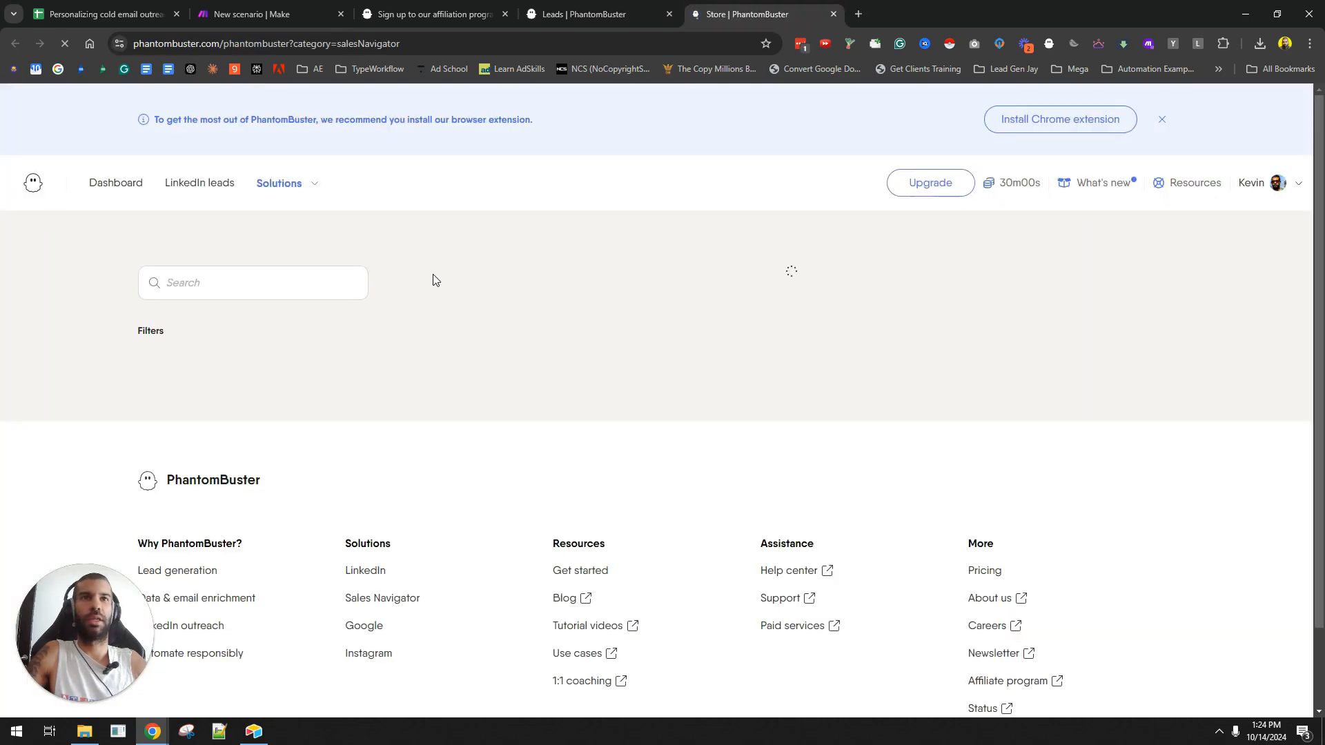
scroll(704, 346, "down", 20)
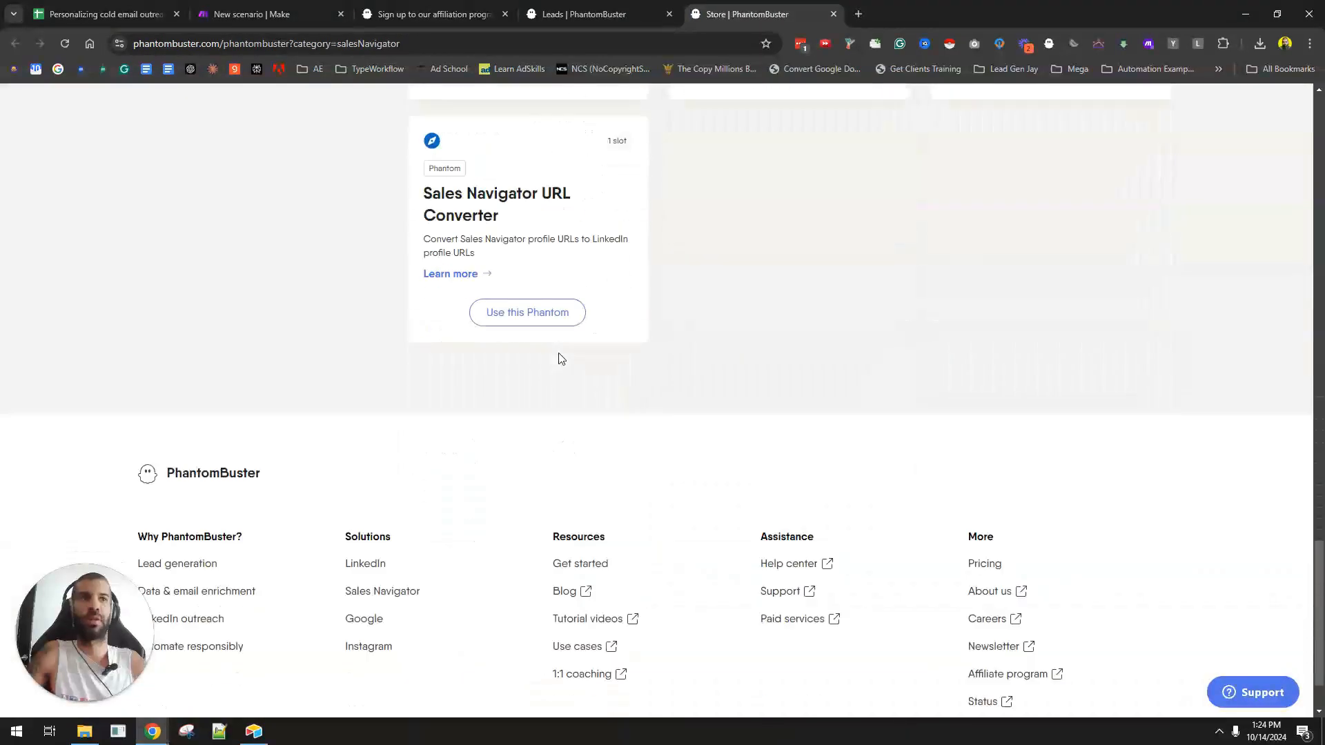
scroll(556, 358, "up", 5)
scroll(358, 361, "up", 10)
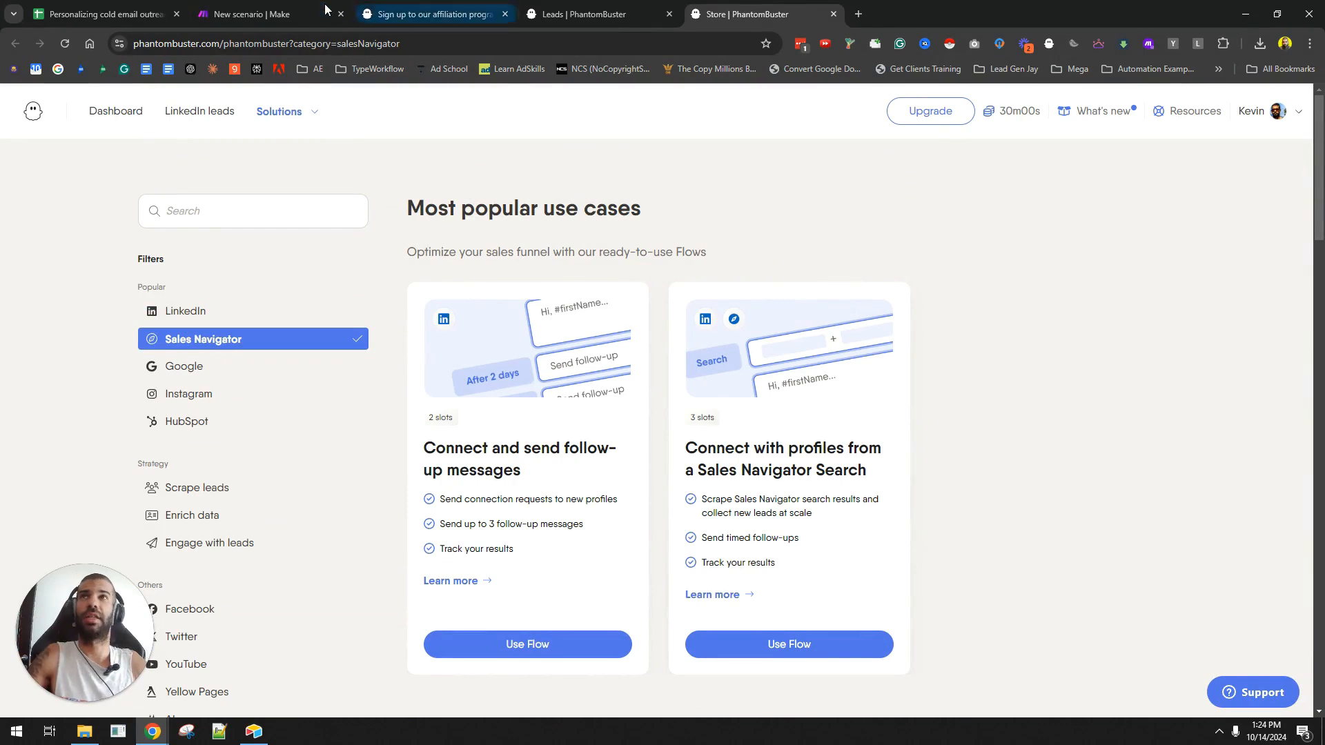
- Return to the lead spreadsheet and select its header row of column names
left_click(197, 222)
left_click(262, 12)
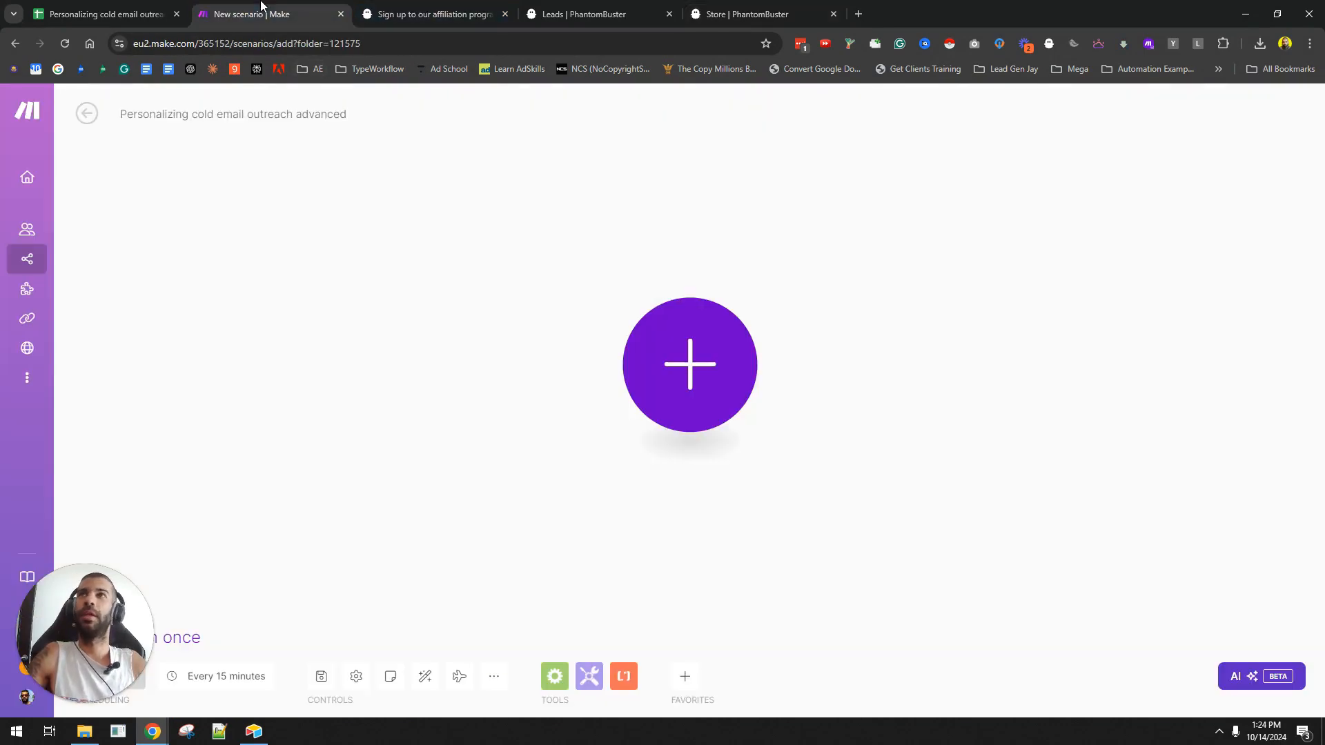
left_click(150, 6)
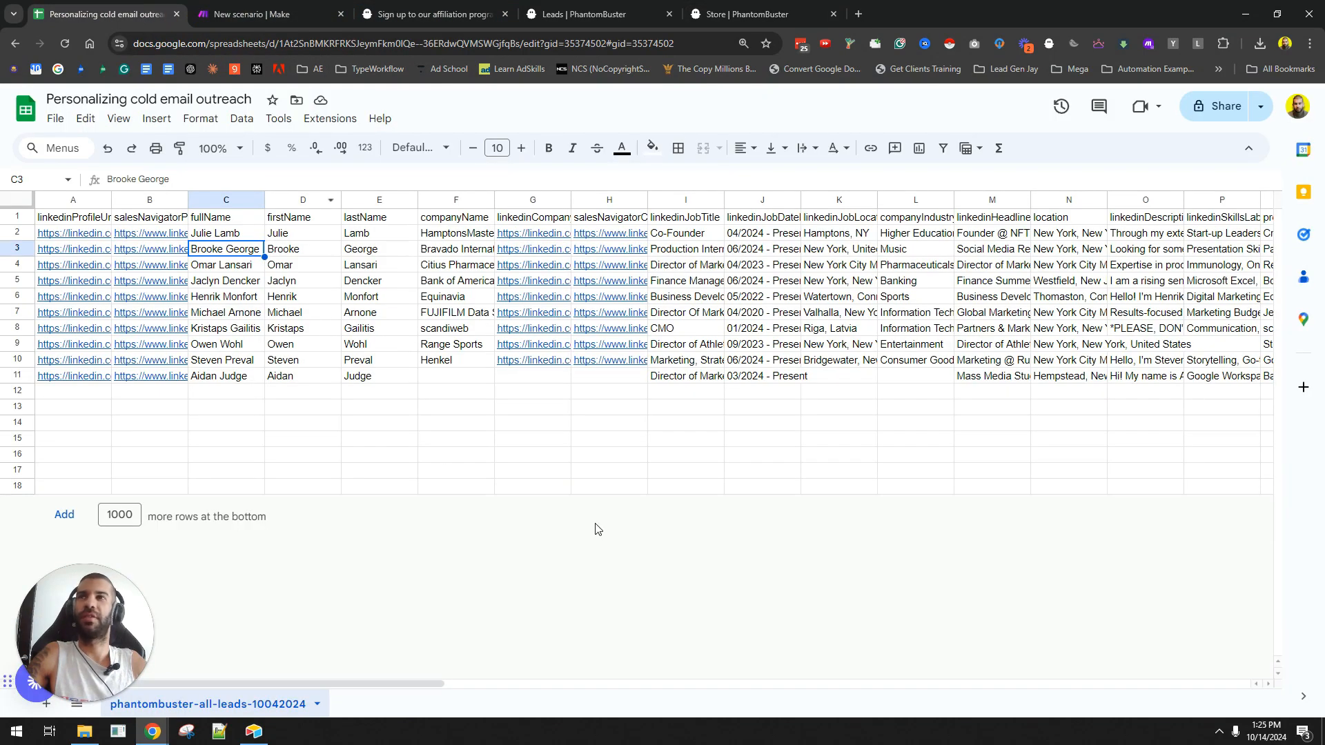
left_click(18, 216)
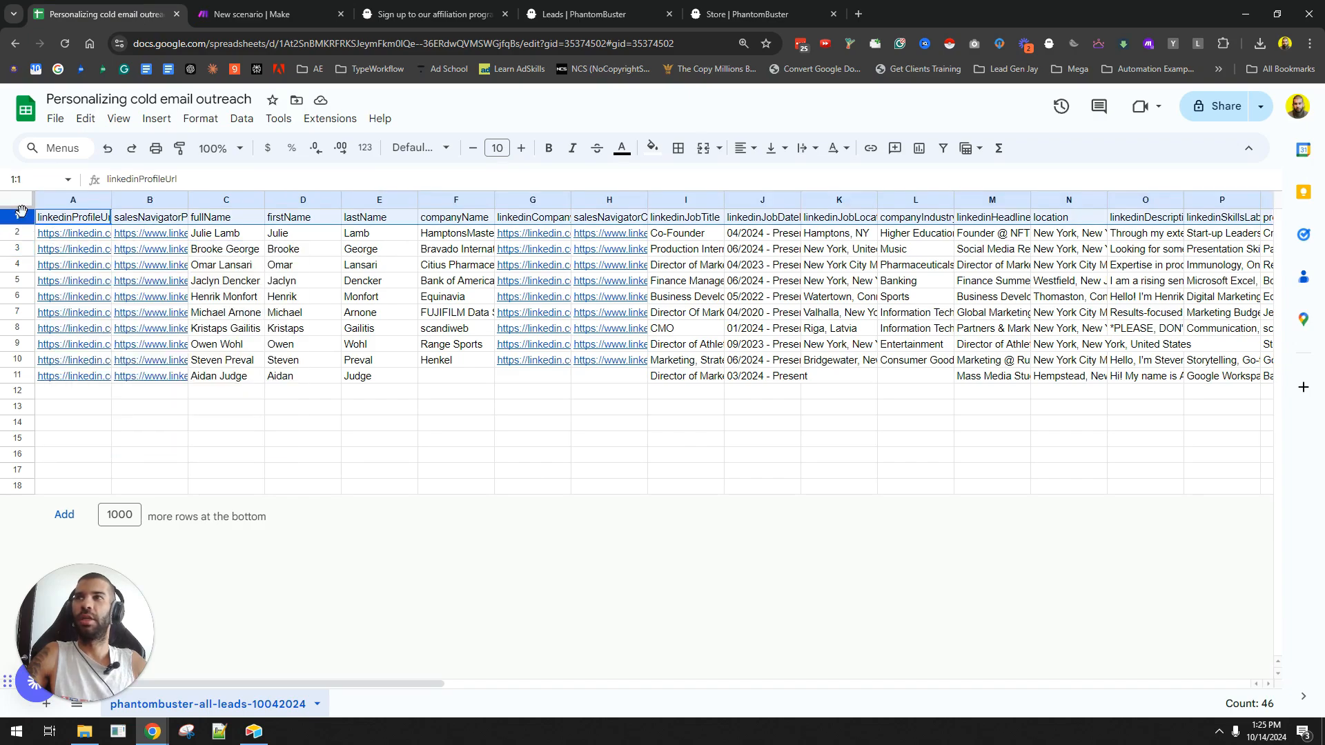
left_click(388, 681)
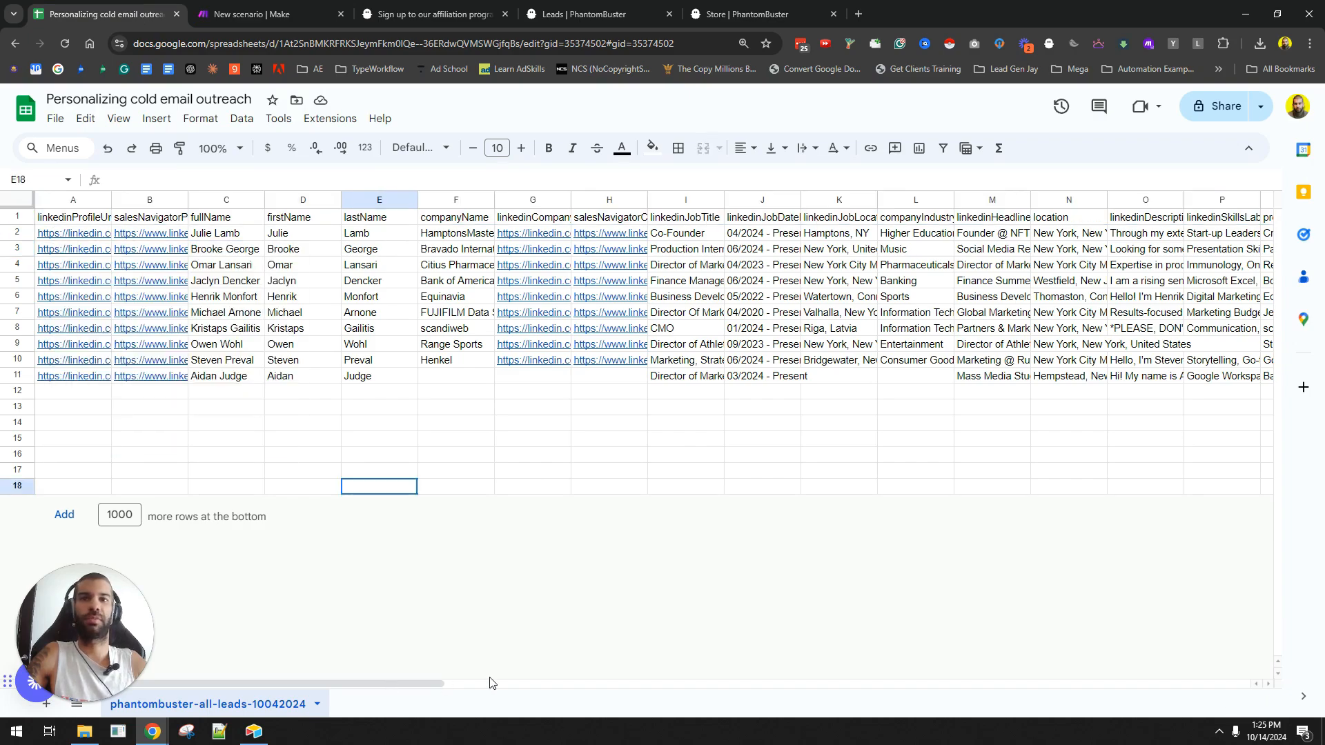
left_click_drag(442, 684, 346, 638)
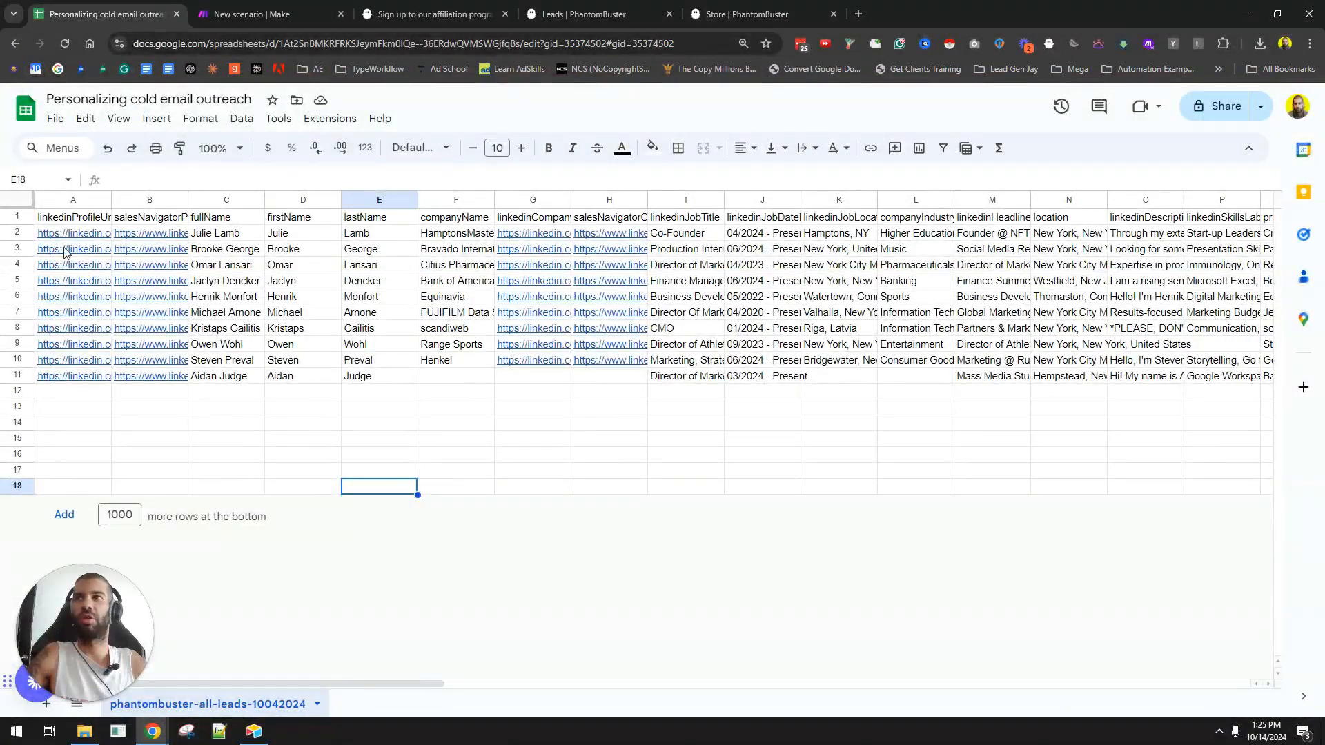
- Inspect the linkedinProfileUrl, firstName, lastName, companyName, job title and linkedinDescription columns
left_click(84, 201)
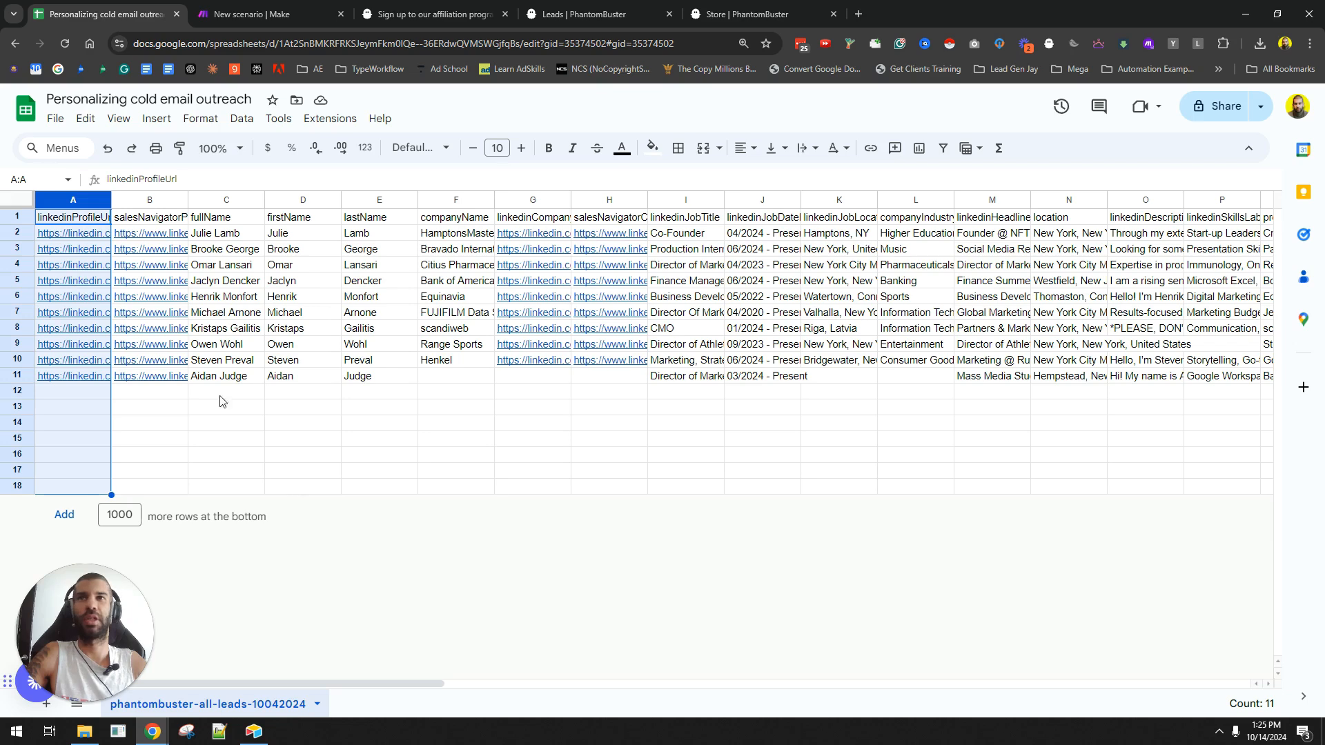
left_click_drag(287, 201, 431, 201)
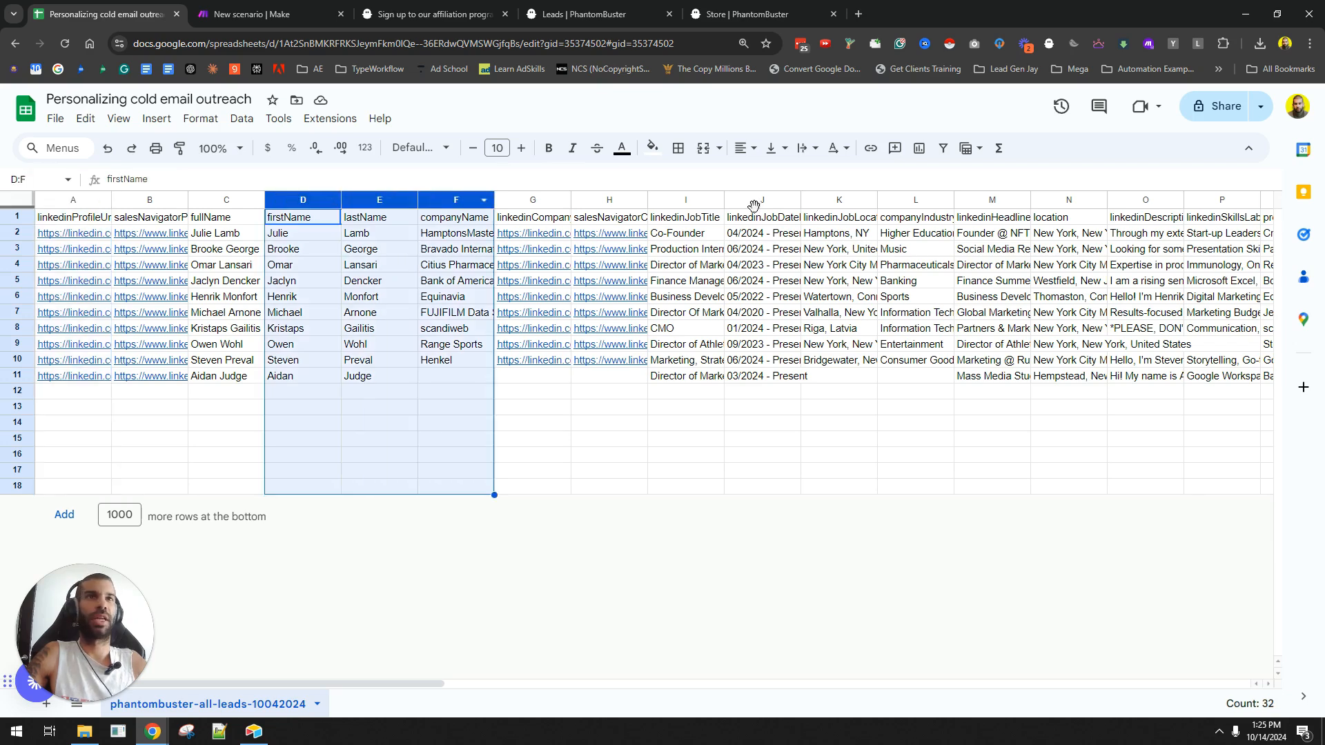
scroll(760, 210, "right", 3)
left_click(539, 220)
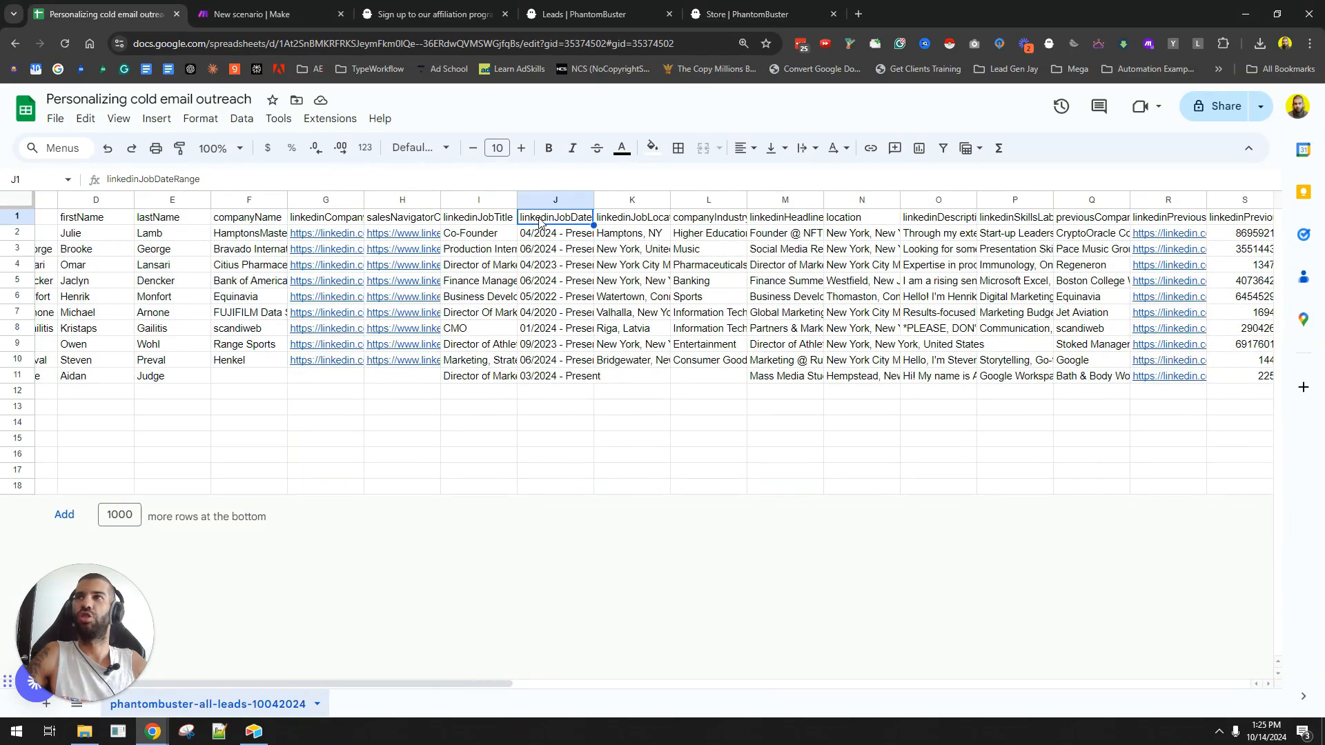
left_click(544, 235)
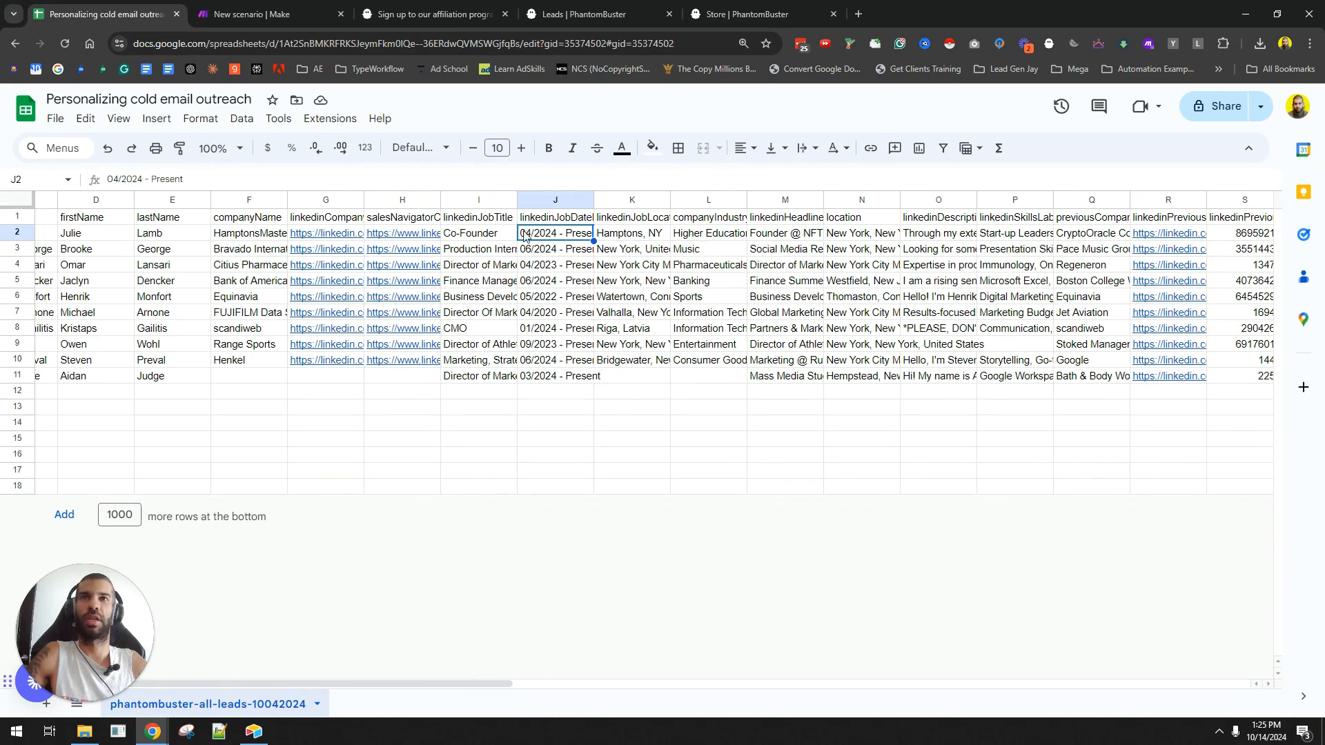
left_click(494, 236)
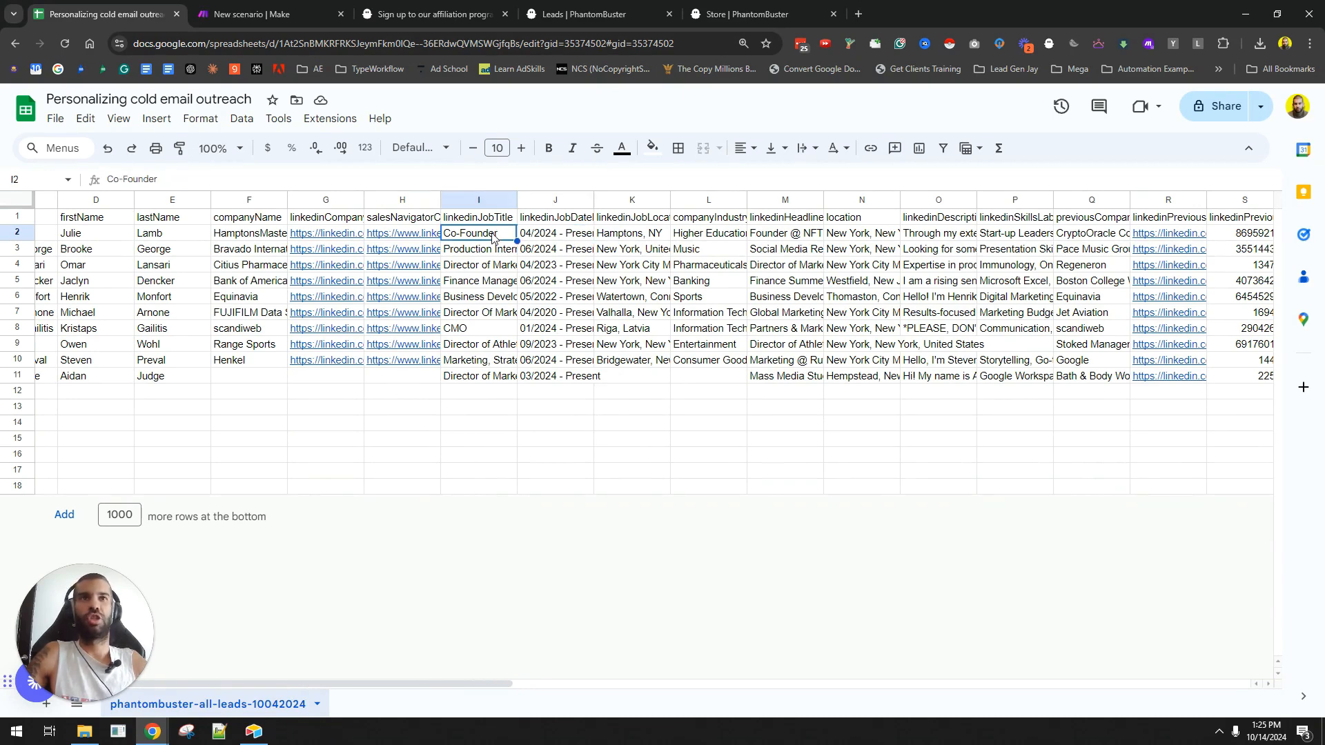
scroll(965, 239, "right", 2)
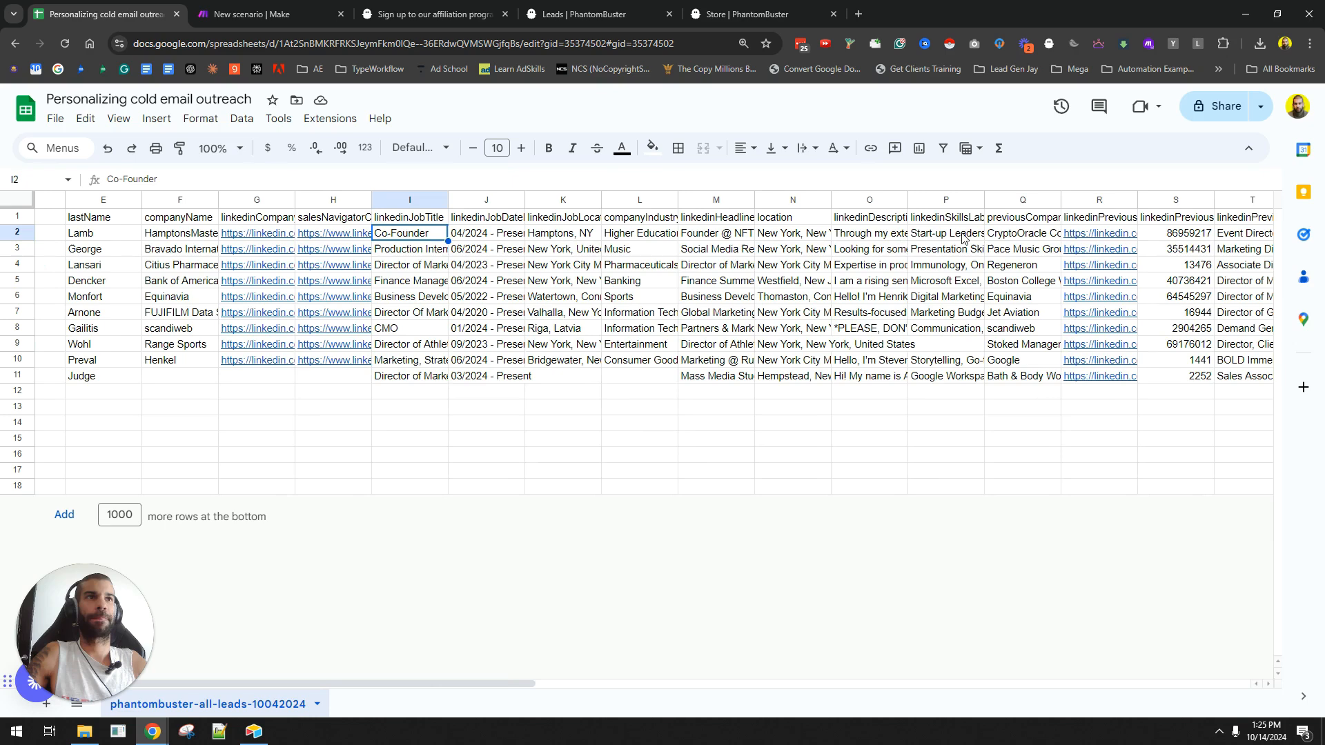
left_click(868, 219)
key("Down")
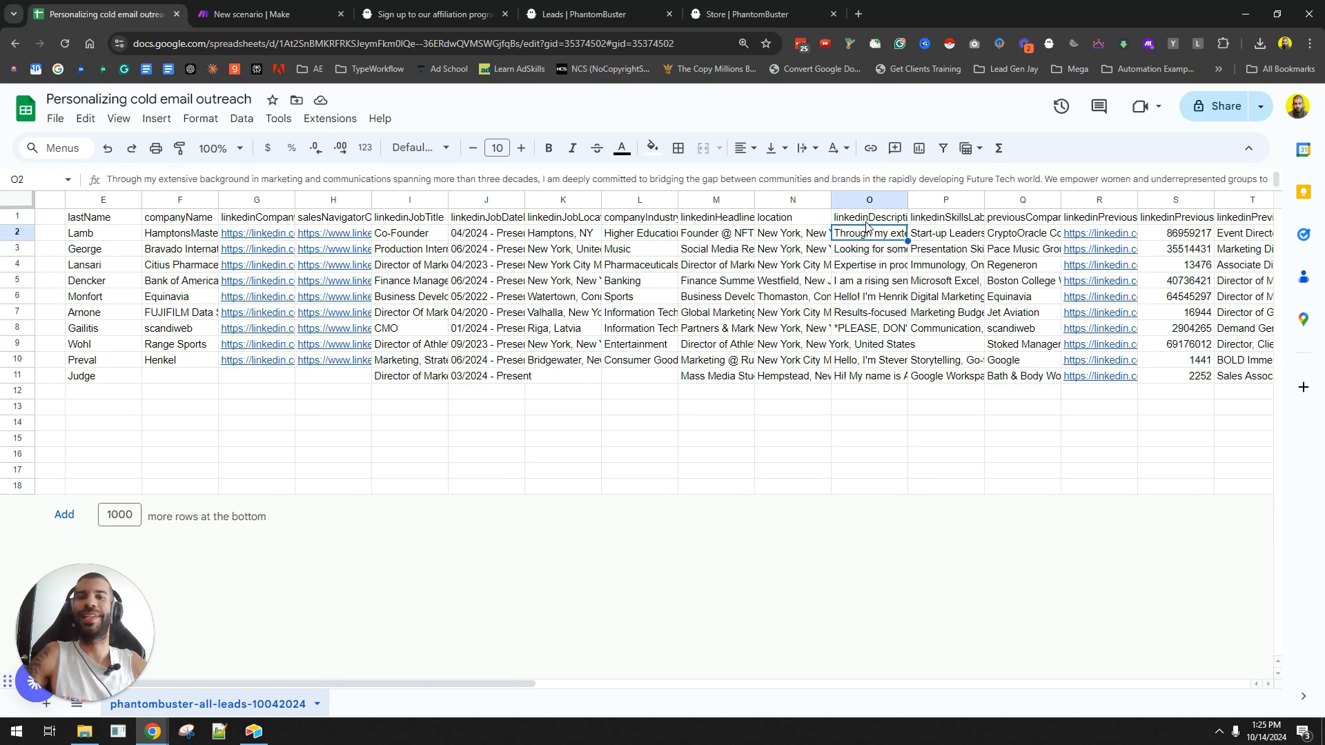
key("Up")
key("Right")
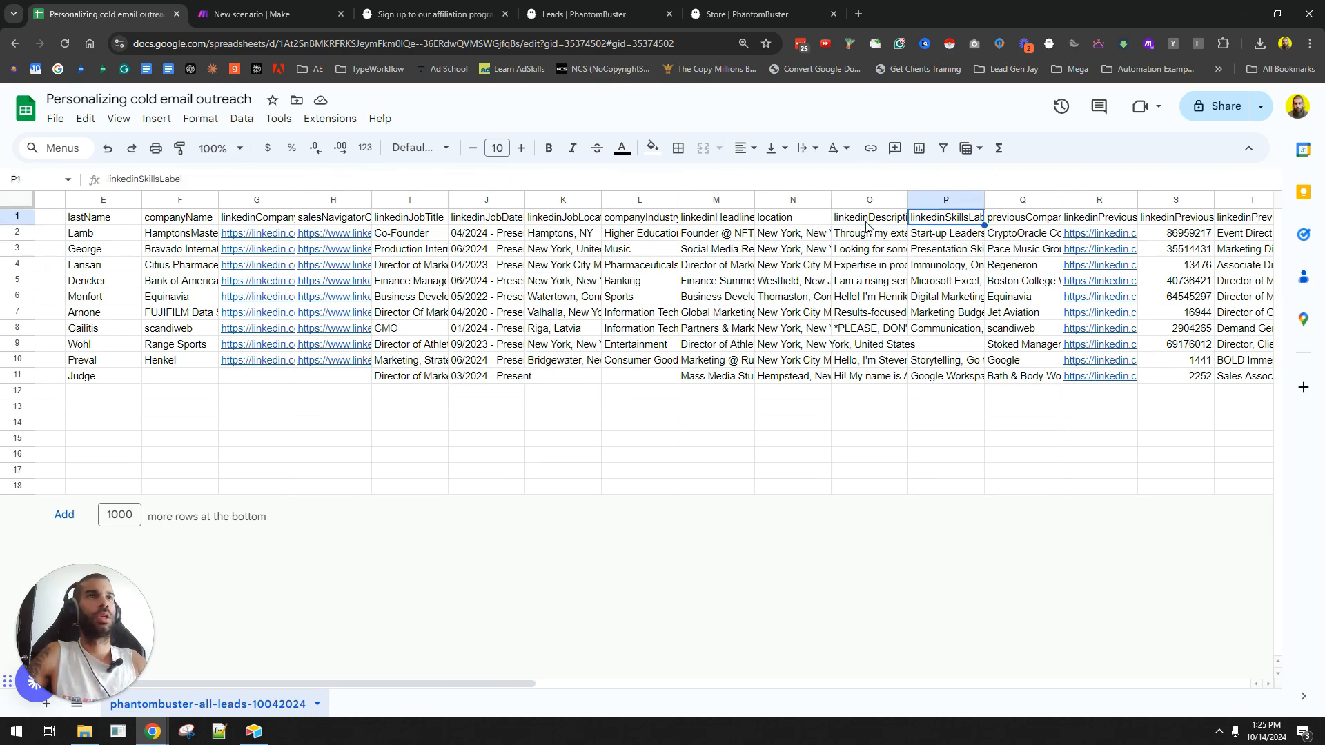
key("Down")
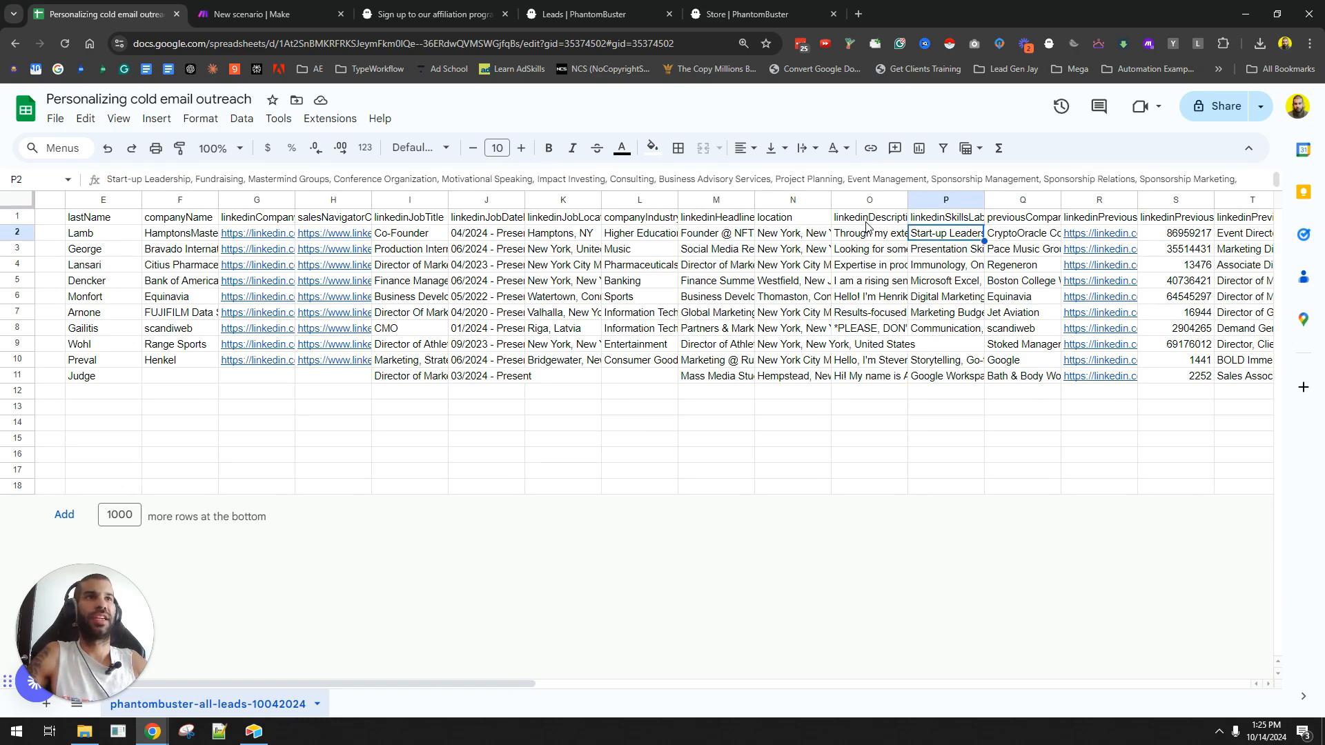
key("Up")
key("Right")
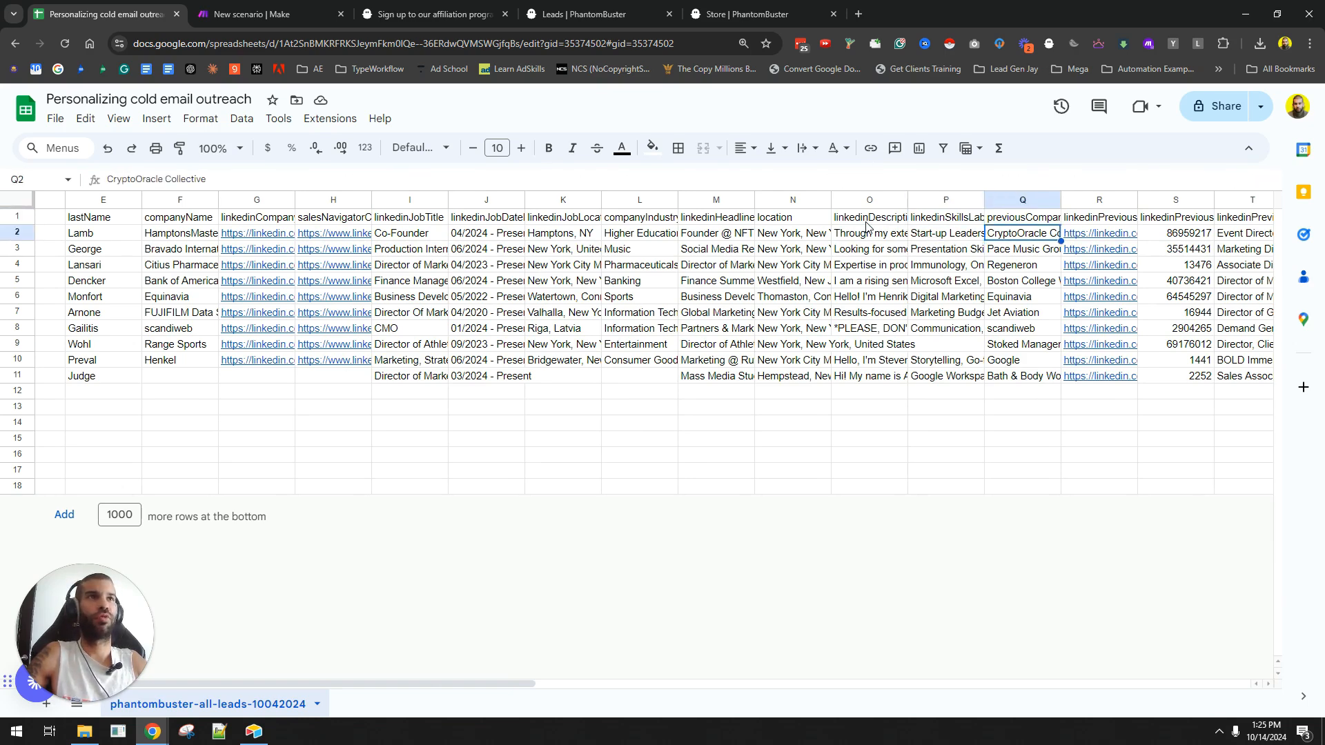
key("Right")
key("Right")
key("Right")
key("Right")
key("Right")
key("Right")
key("Right")
key("Right")
key("Right")
key("Right")
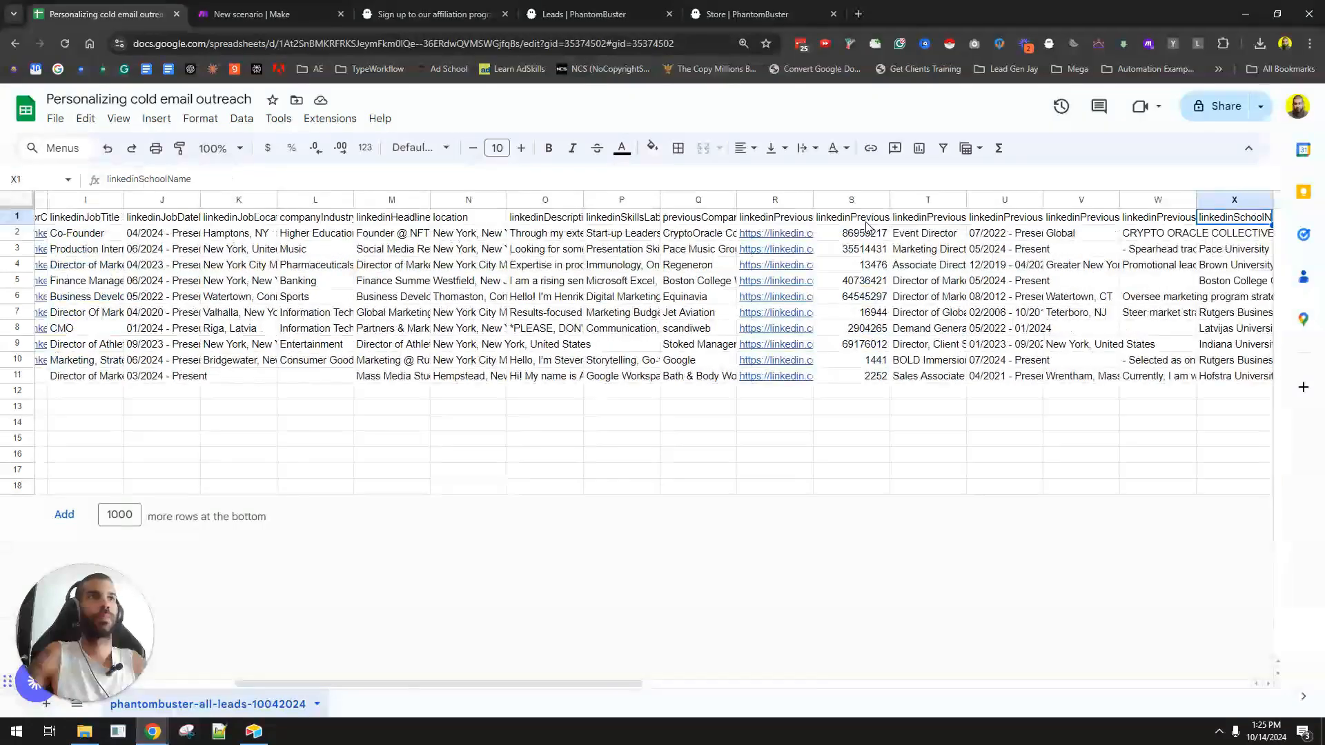
key("Down")
key("Up")
key("Left")
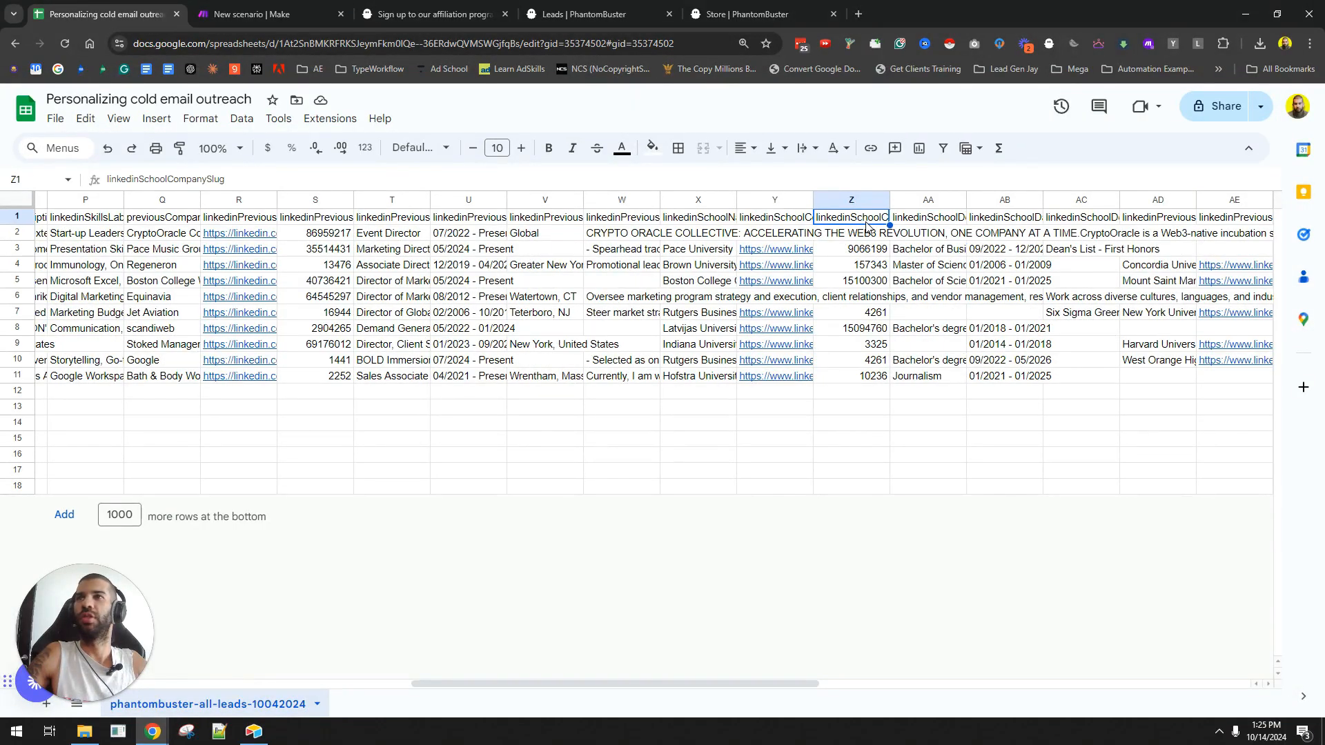
key("Down")
key("Right")
key("Right")
key("Right")
key("Right")
key("Right")
key("Right")
key("Right")
key("Right")
key("Right")
key("Right")
key("Right")
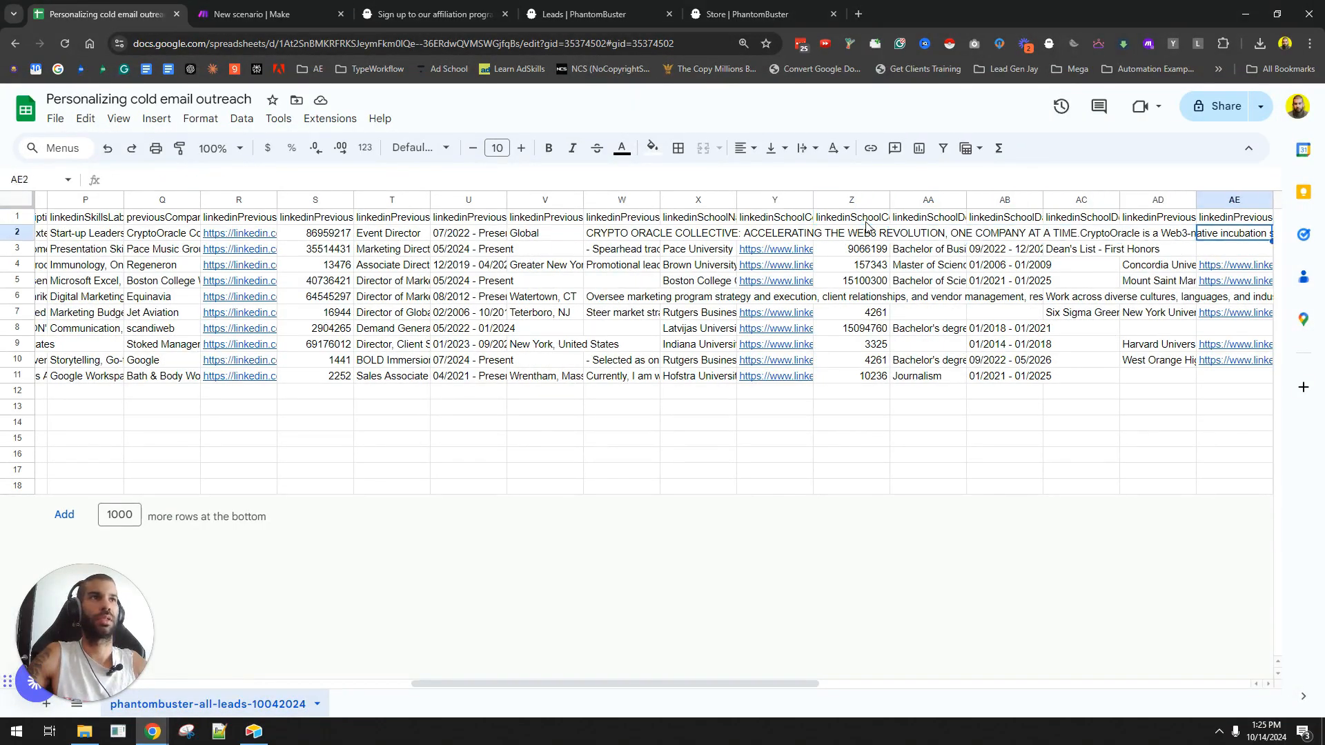
key("Right")
key("Right")
key("Right")
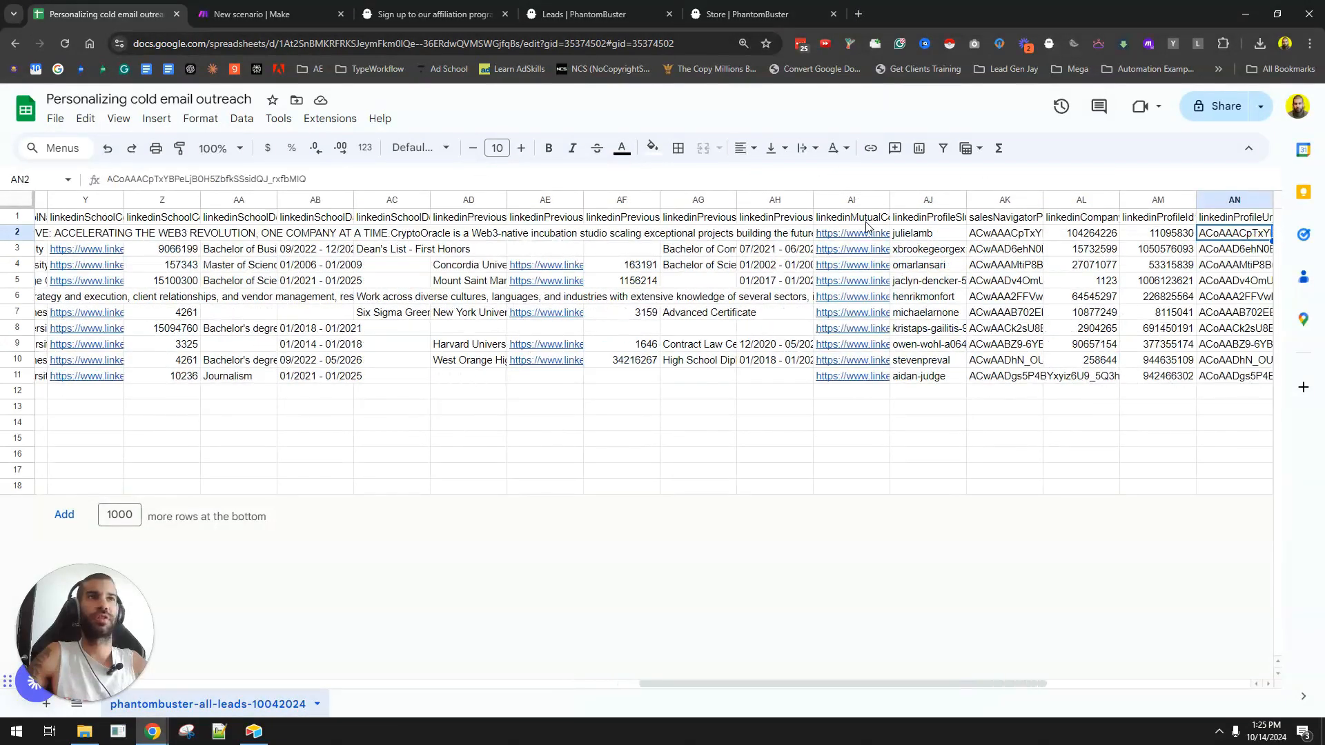
key("Left")
key("Left")
key("Left")
key("Left")
key("Left")
key("Left")
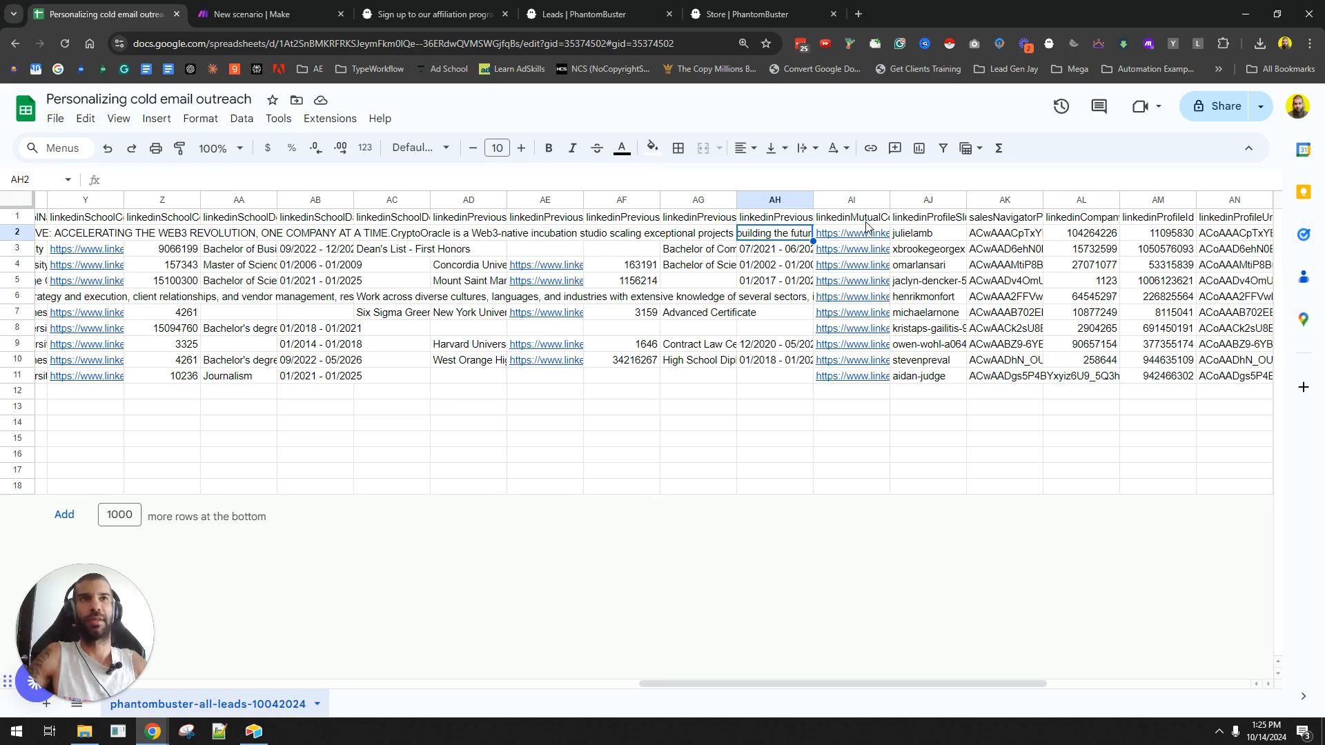
key("Up")
key("Down")
key("Right")
key("Right")
key("Right")
key("Right")
key("Right")
key("Right")
key("Right")
key("Right")
key("Right")
key("Right")
key("Right")
key("Right")
key("Right")
key("Right")
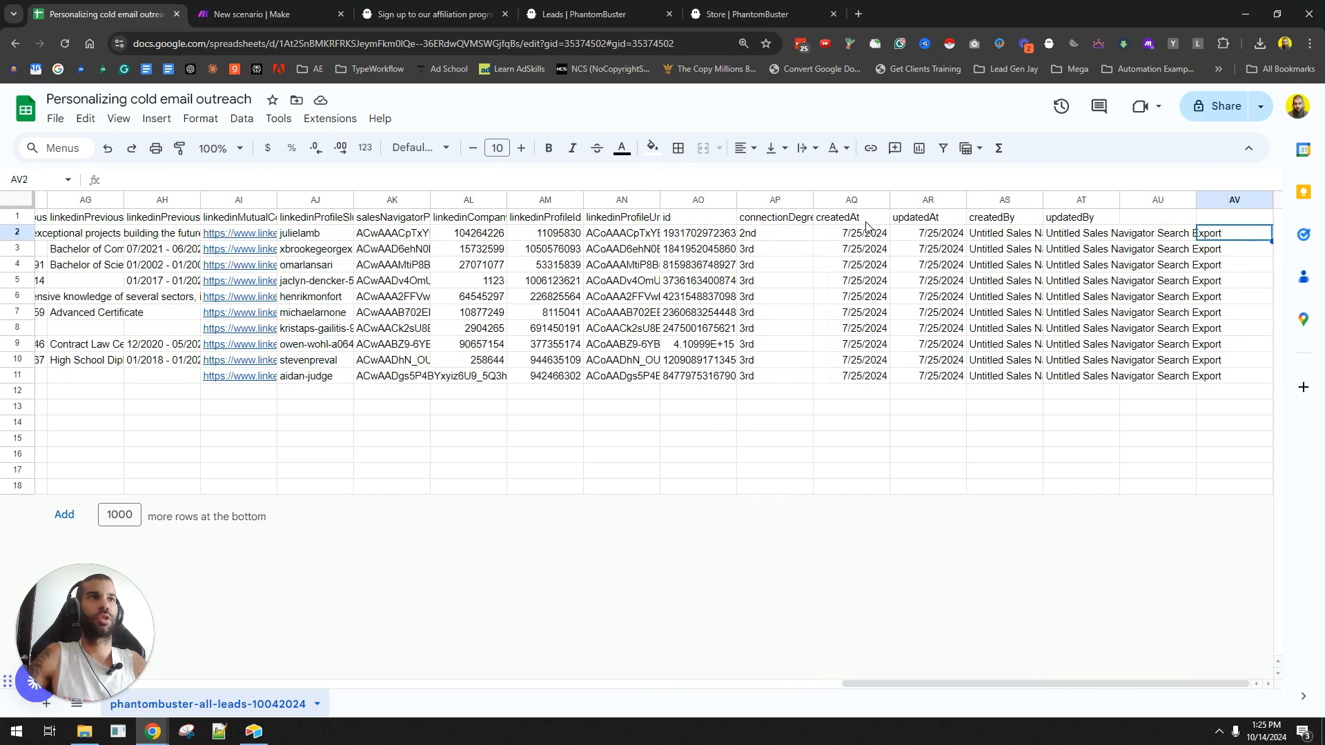
key("Left")
key("Left")
key("Left")
key("Left")
key("Left")
key("Left")
key("Left")
key("Left")
key("Left")
key("Left")
key("Left")
key("Left")
key("Left")
key("Left")
key("Left")
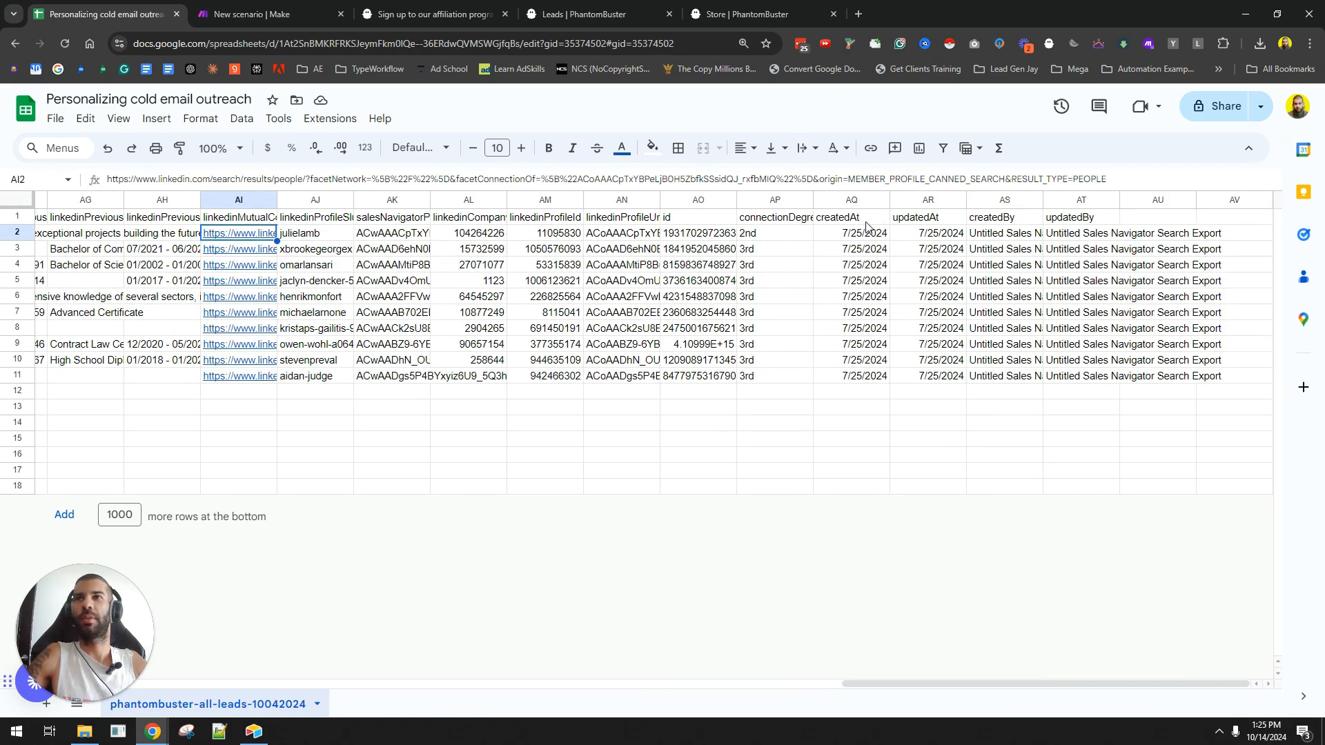
key("Left")
key("Right")
key("Right")
key("Right")
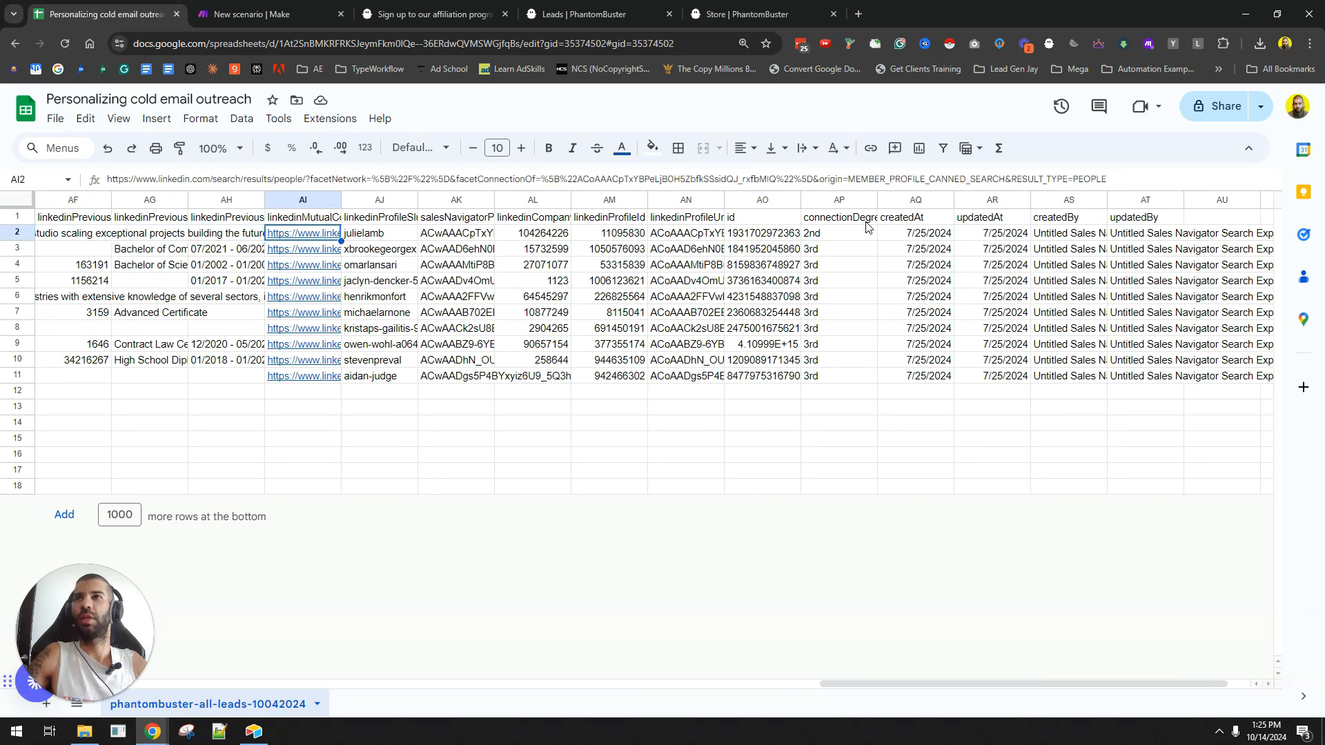
key("Left")
key("Left")
key("Left")
key("Left")
key("Left")
key("Left")
key("Left")
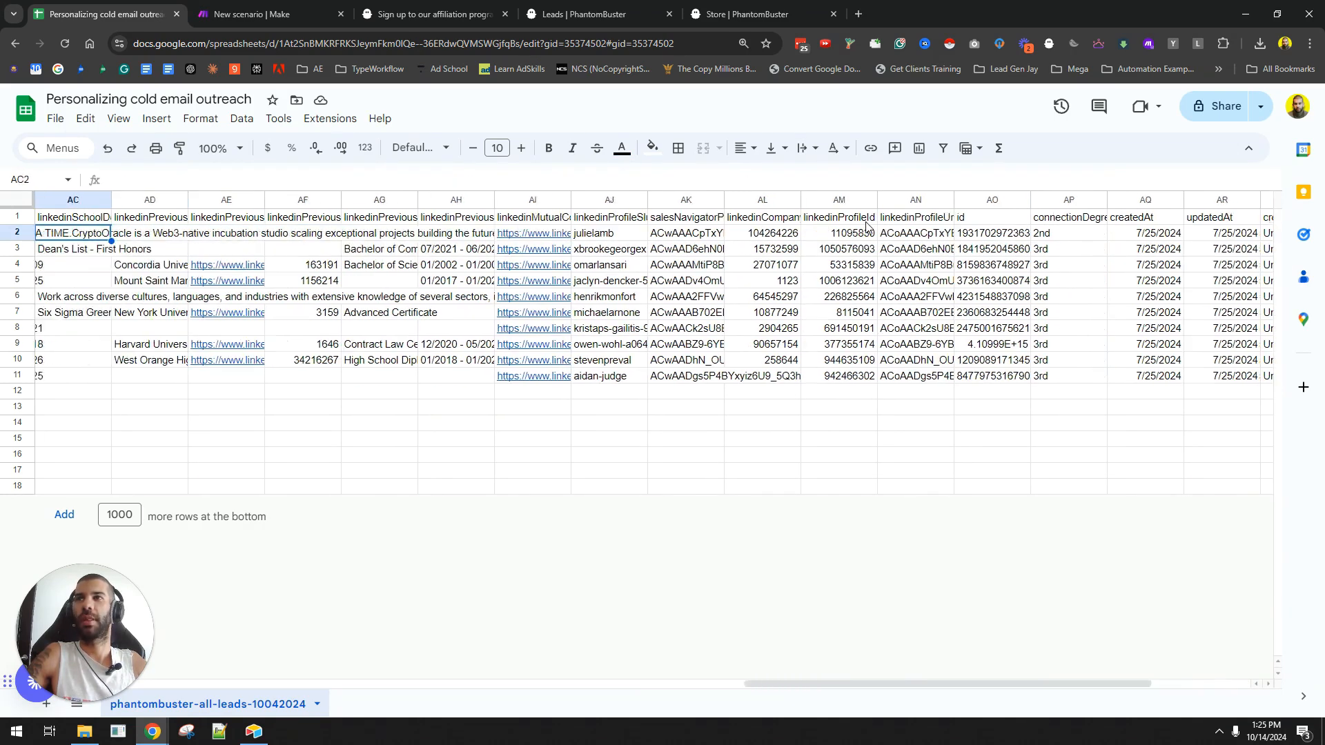
key("Left")
key("Left")
key("Left")
key("Left")
key("Left")
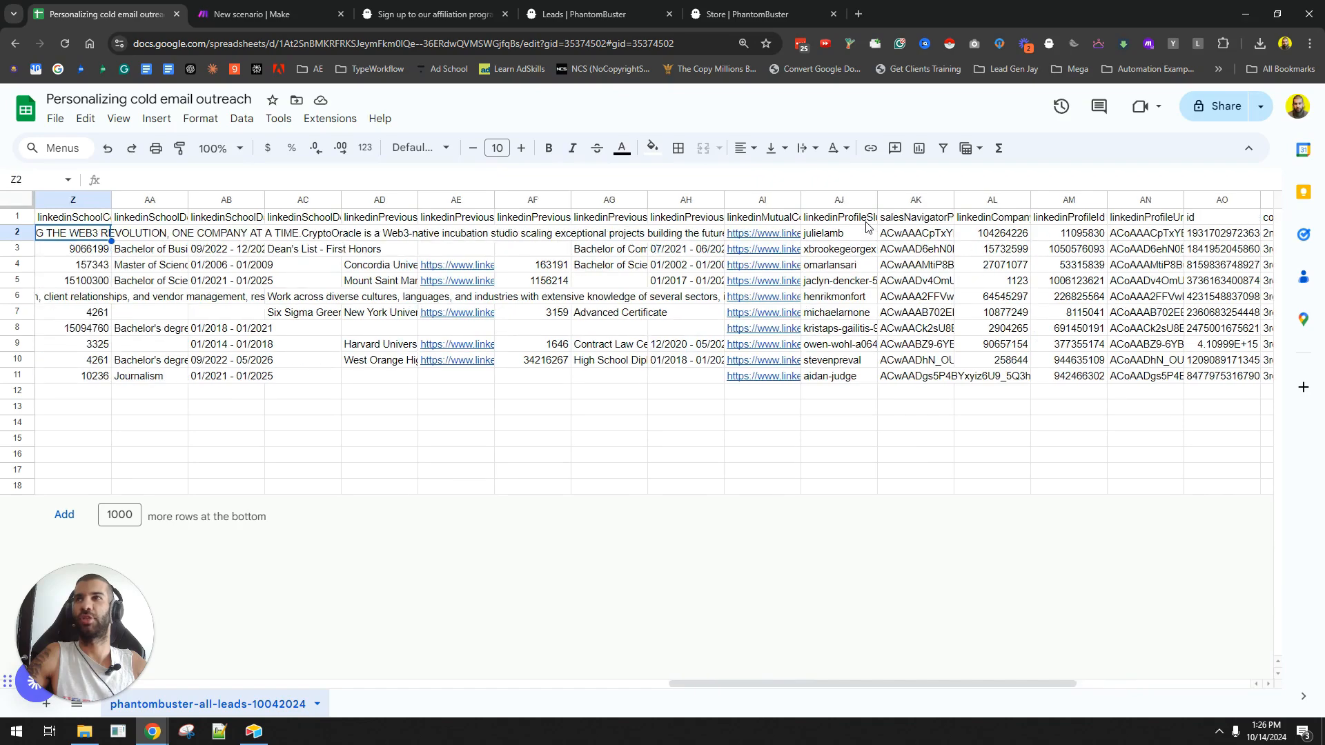
key("Left")
key("Left")
key("Right")
key("Right")
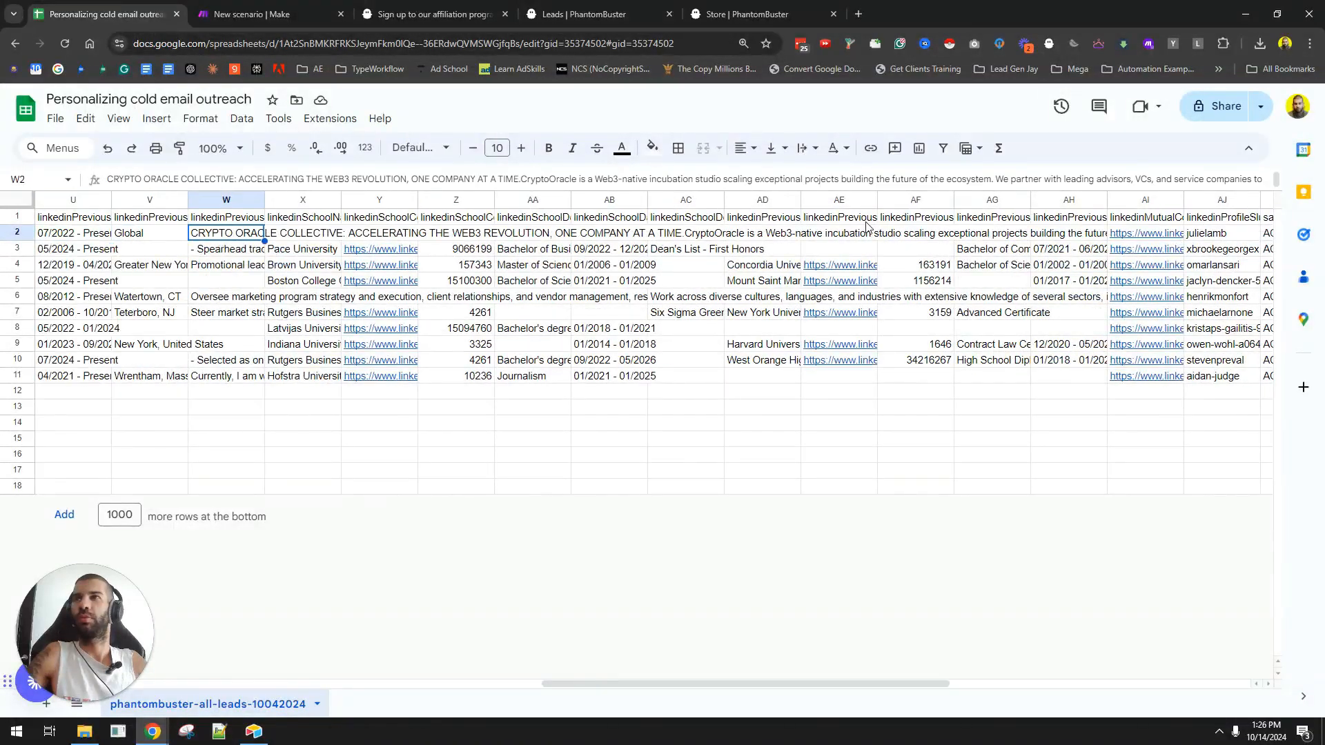
key("Up")
key("Down")
key("Left")
key("Left")
key("Left")
key("Left")
key("Left")
key("Left")
key("Left")
key("Left")
key("Left")
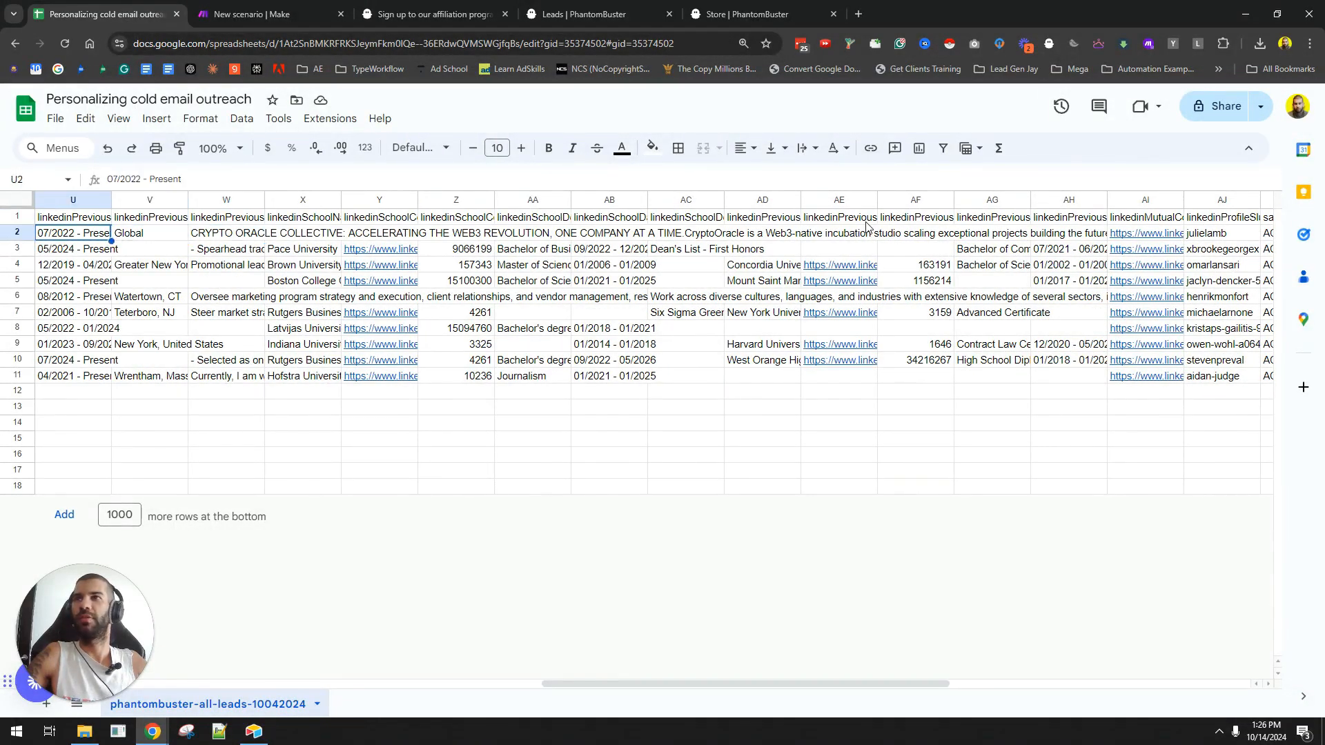
key("Left")
key("Left")
key("Left")
key("Left")
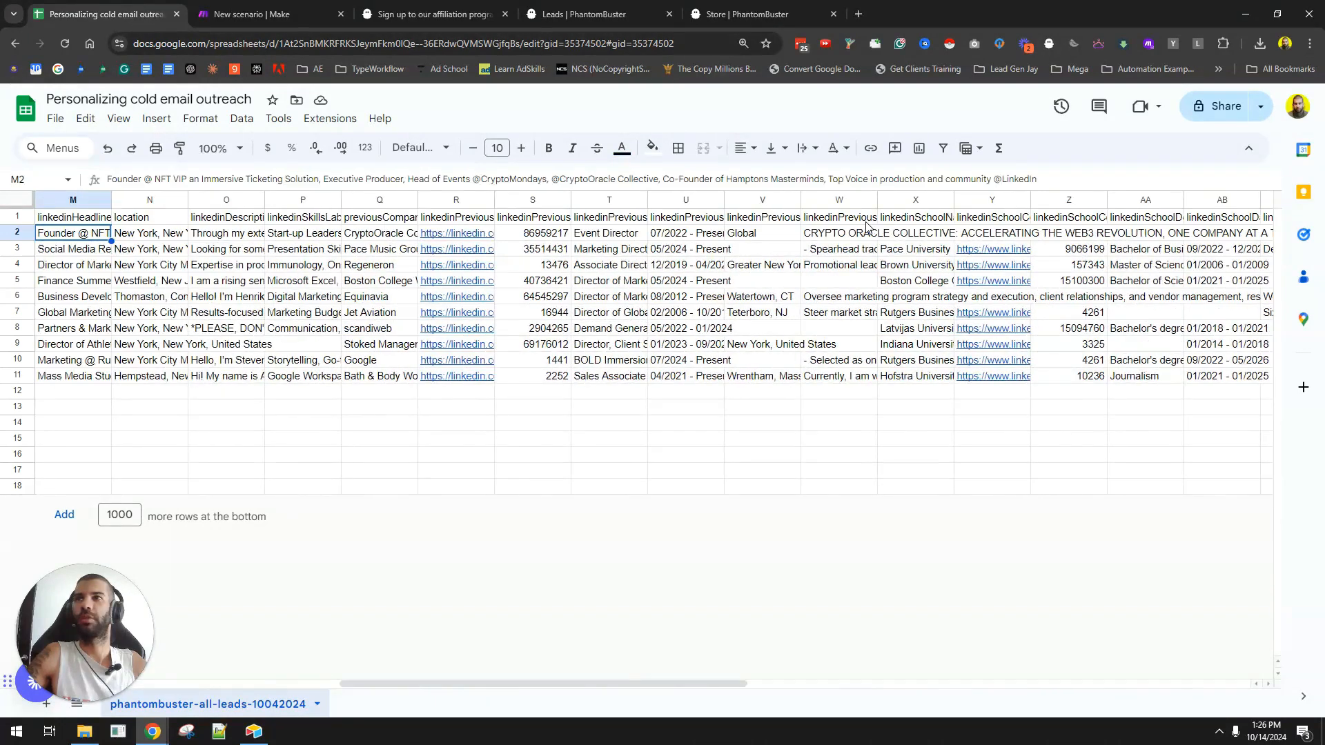
key("Left")
key("Left")
key("Left")
key("Left")
key("Left")
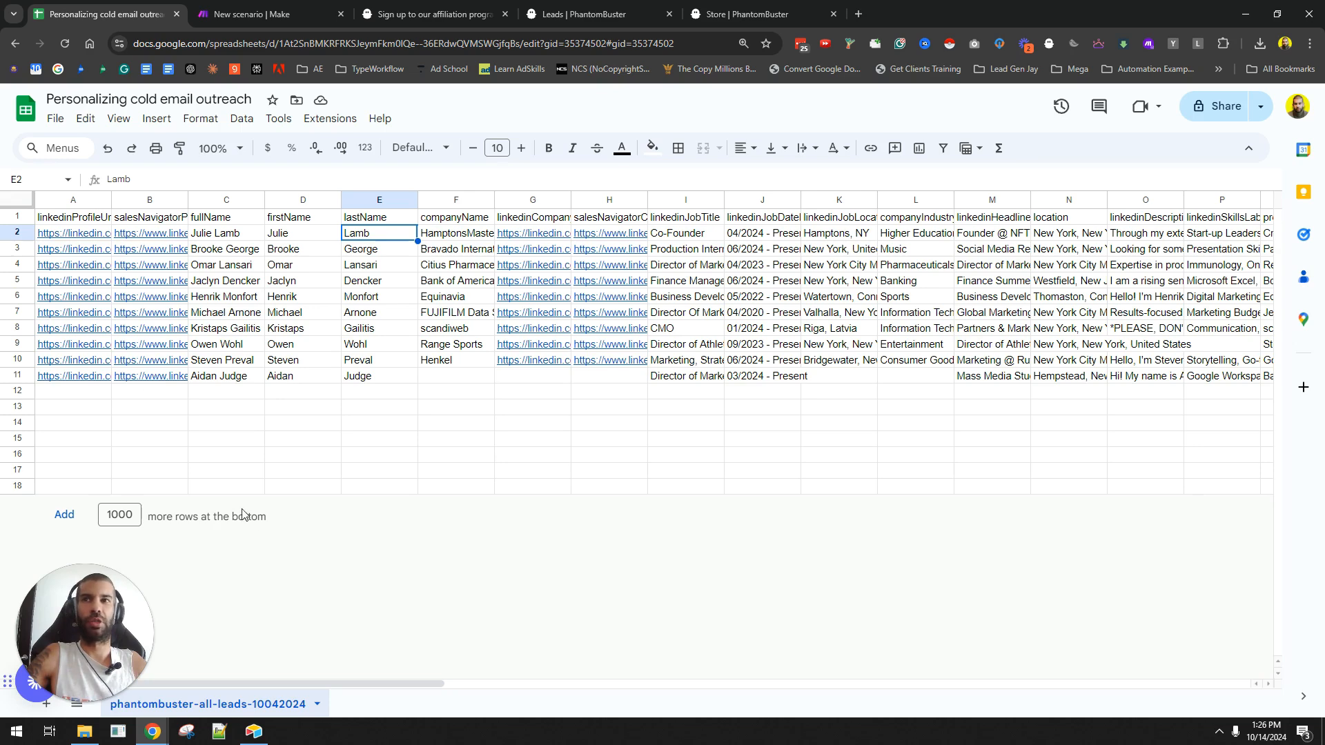
mouse_move(113, 345)
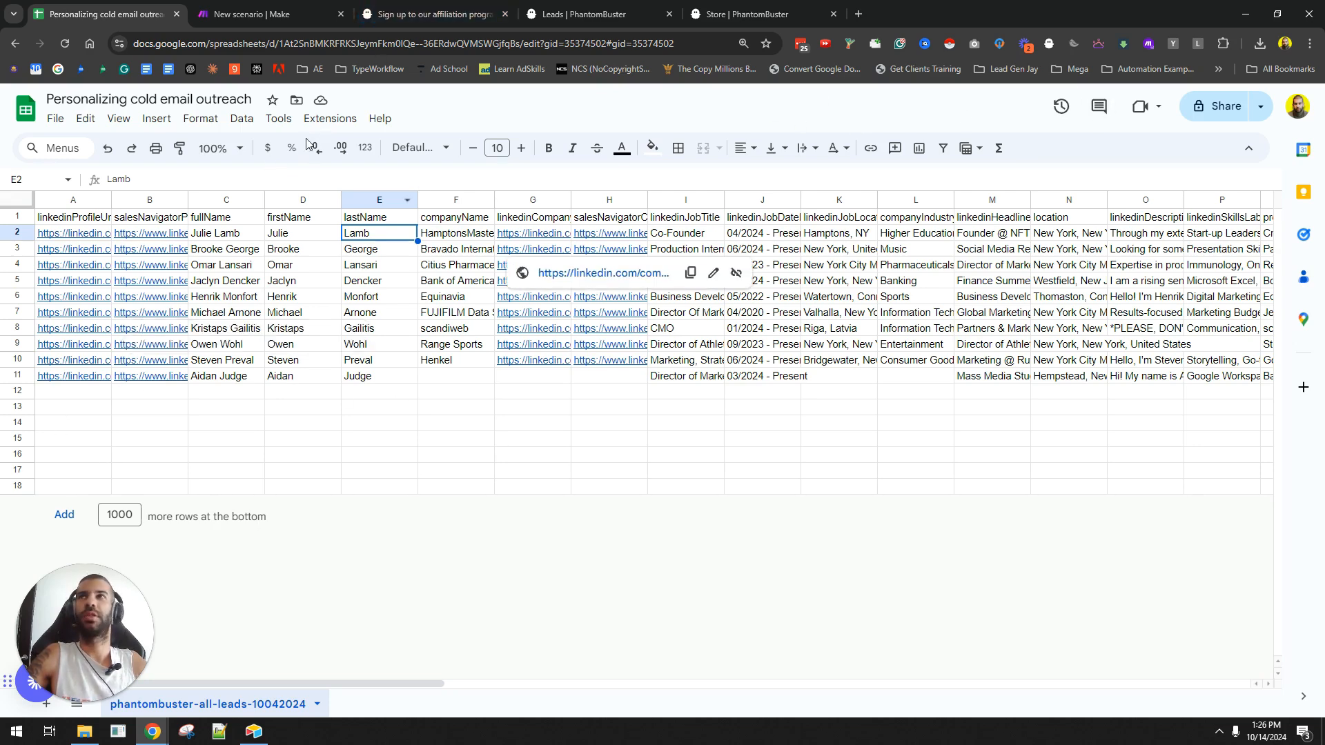
- Share the spreadsheet as Editor for anyone with the link and copy its link
double_click(364, 43)
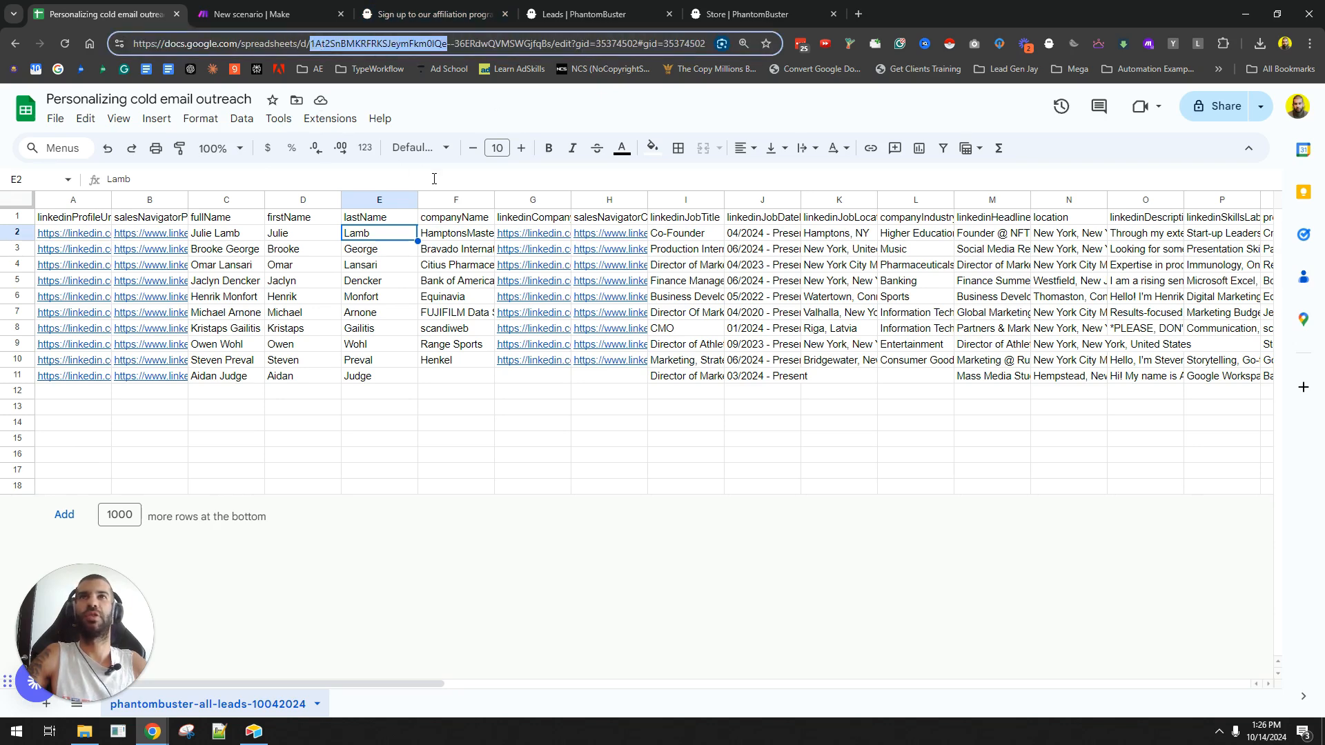
key("ctrl+shift+Right")
key("ctrl+shift+Right")
key("ctrl+shift+Right")
left_click(1221, 106)
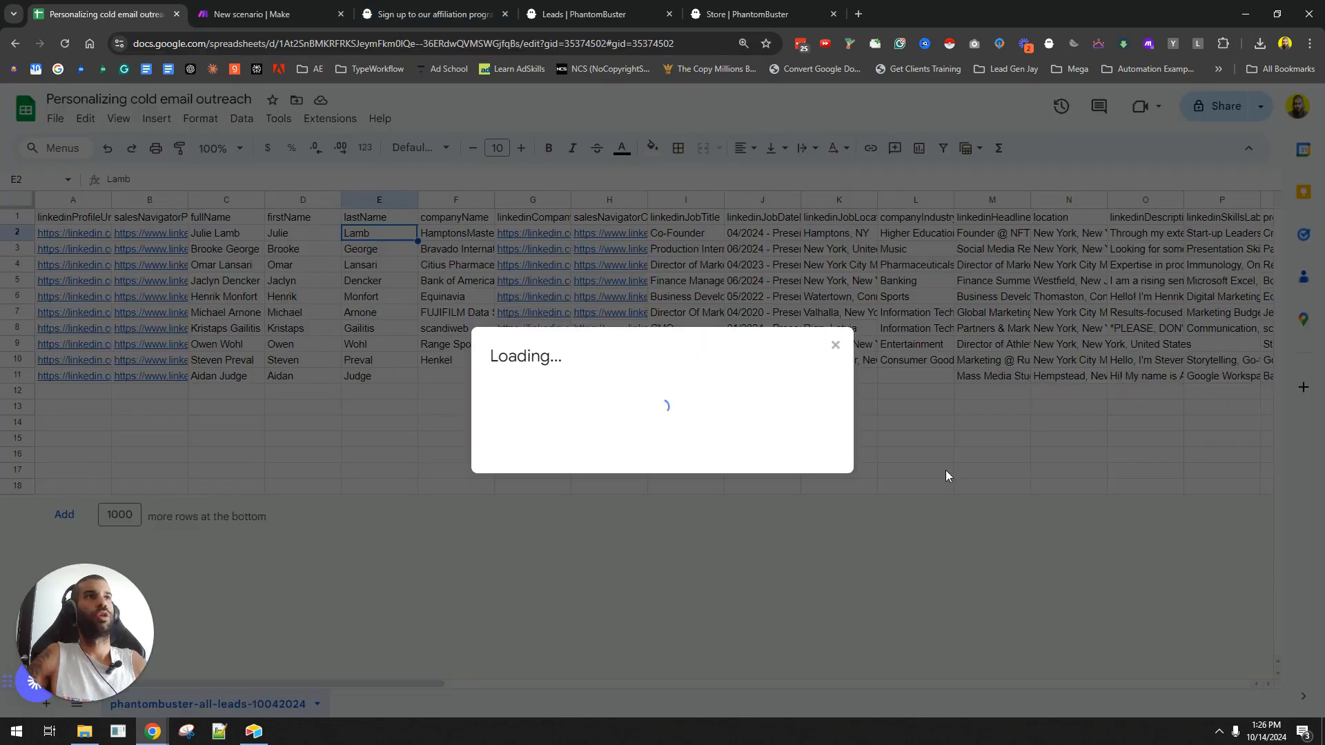
left_click(573, 476)
left_click(599, 542)
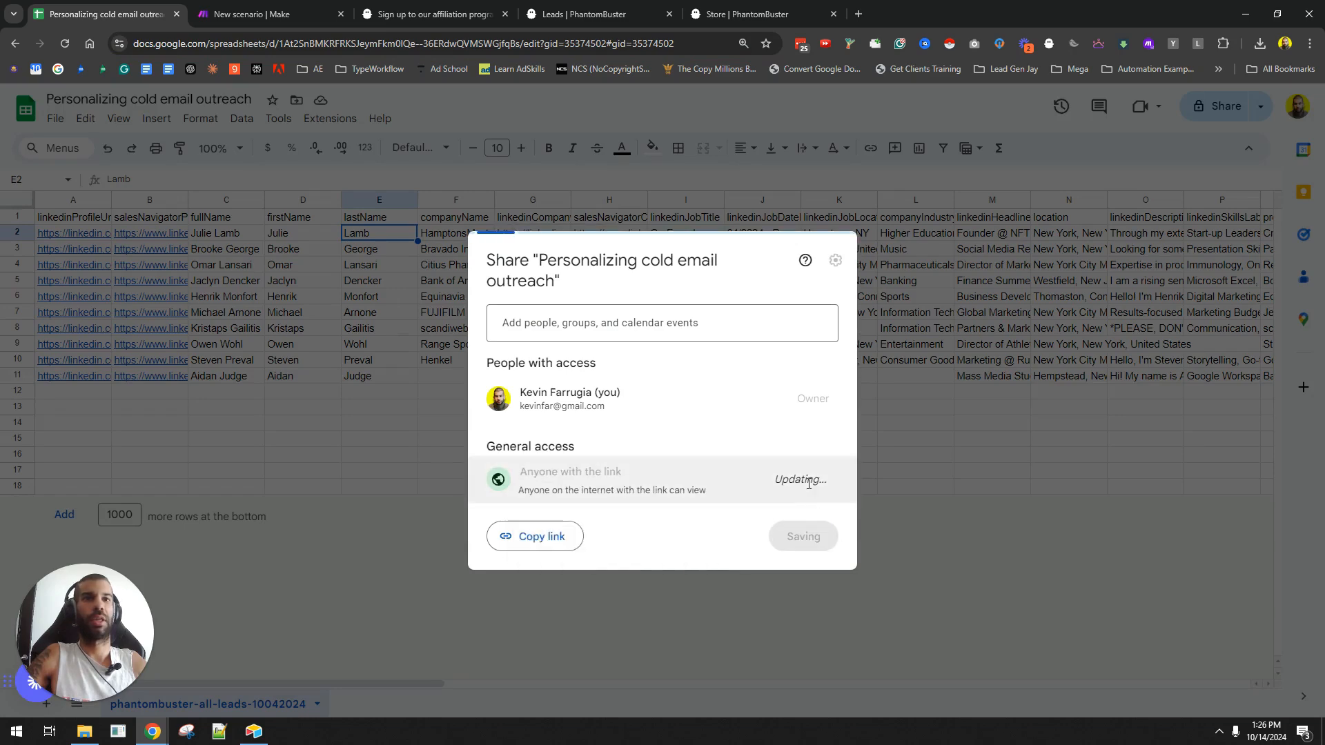
left_click(793, 482)
left_click(822, 610)
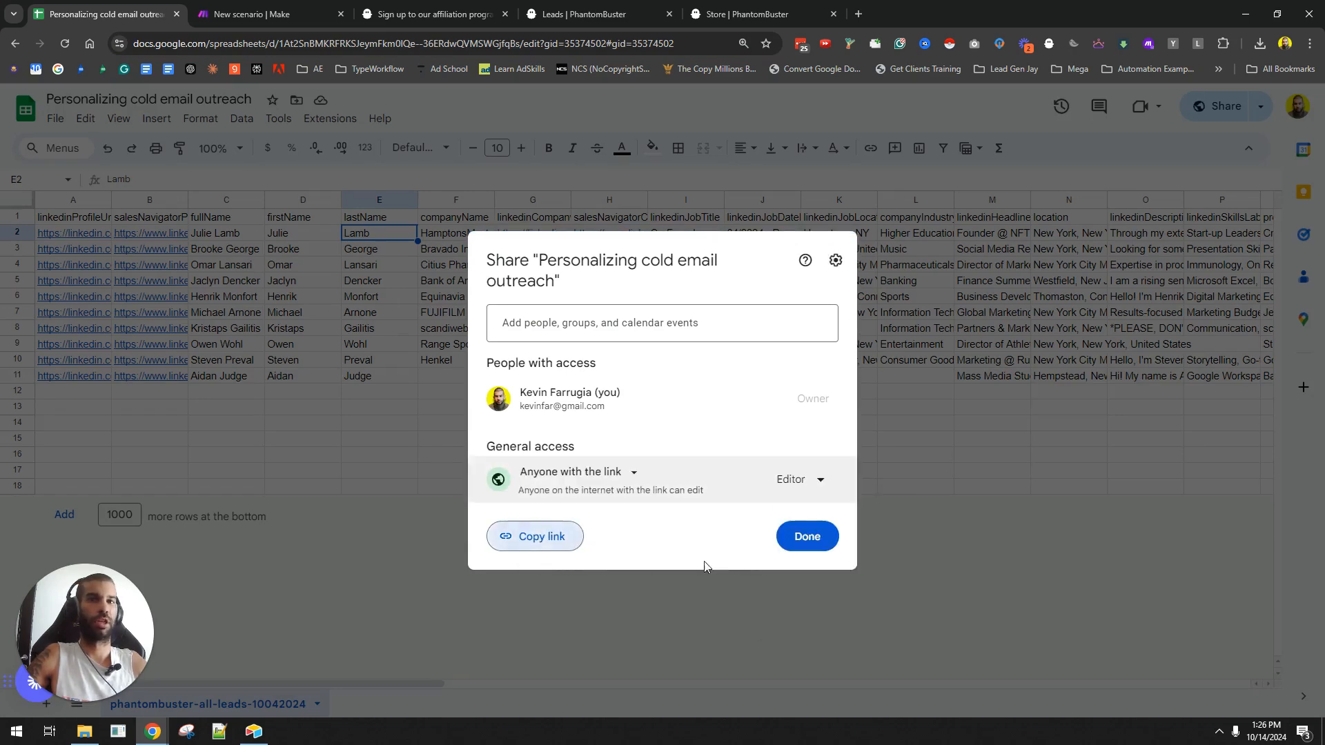
left_click(534, 536)
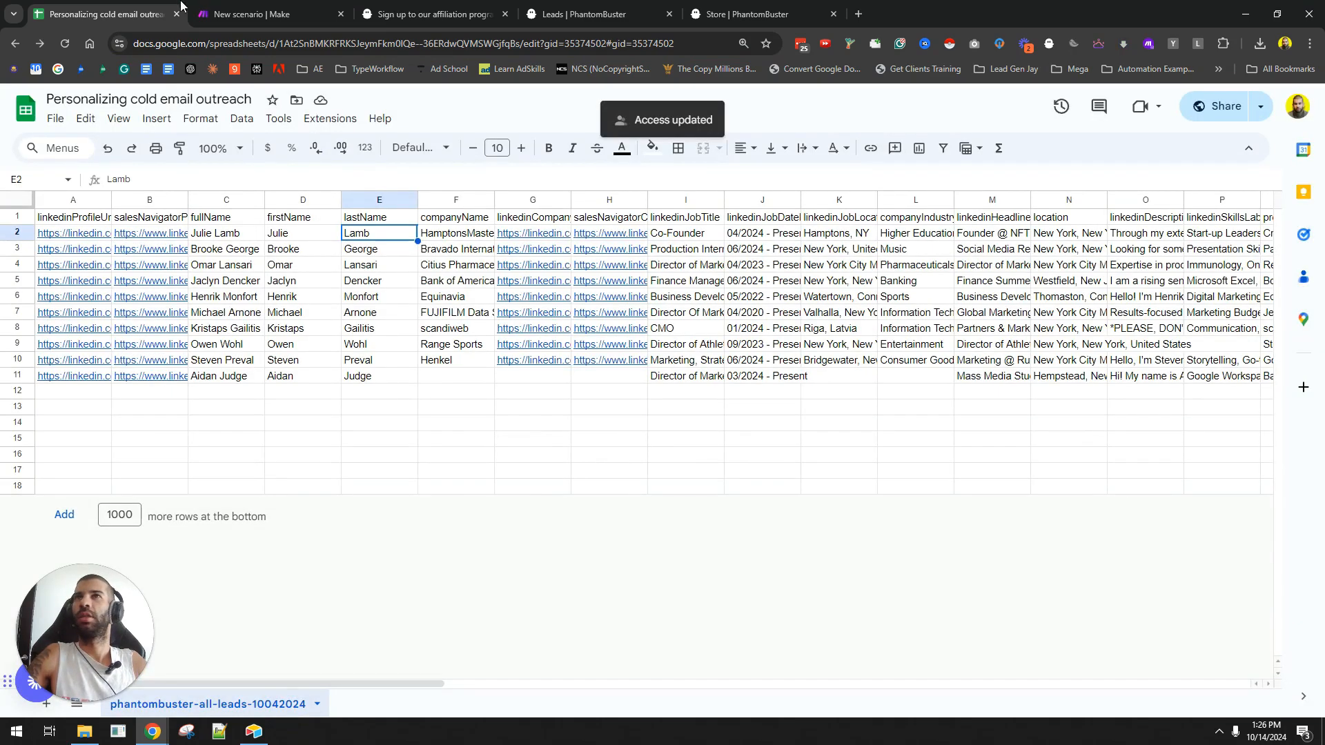
left_click(269, 5)
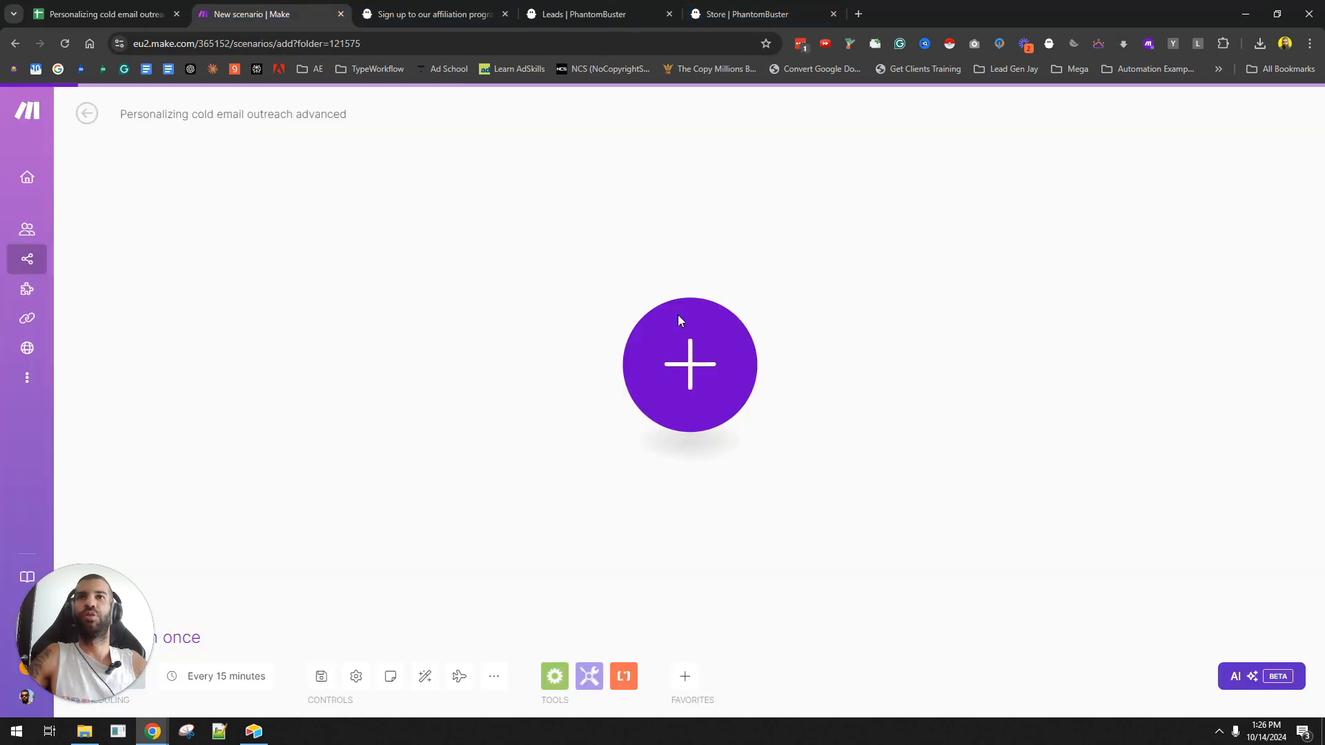
- Add a Google Sheets Watch New Rows trigger to the empty scenario
left_click(645, 360)
type("google shee")
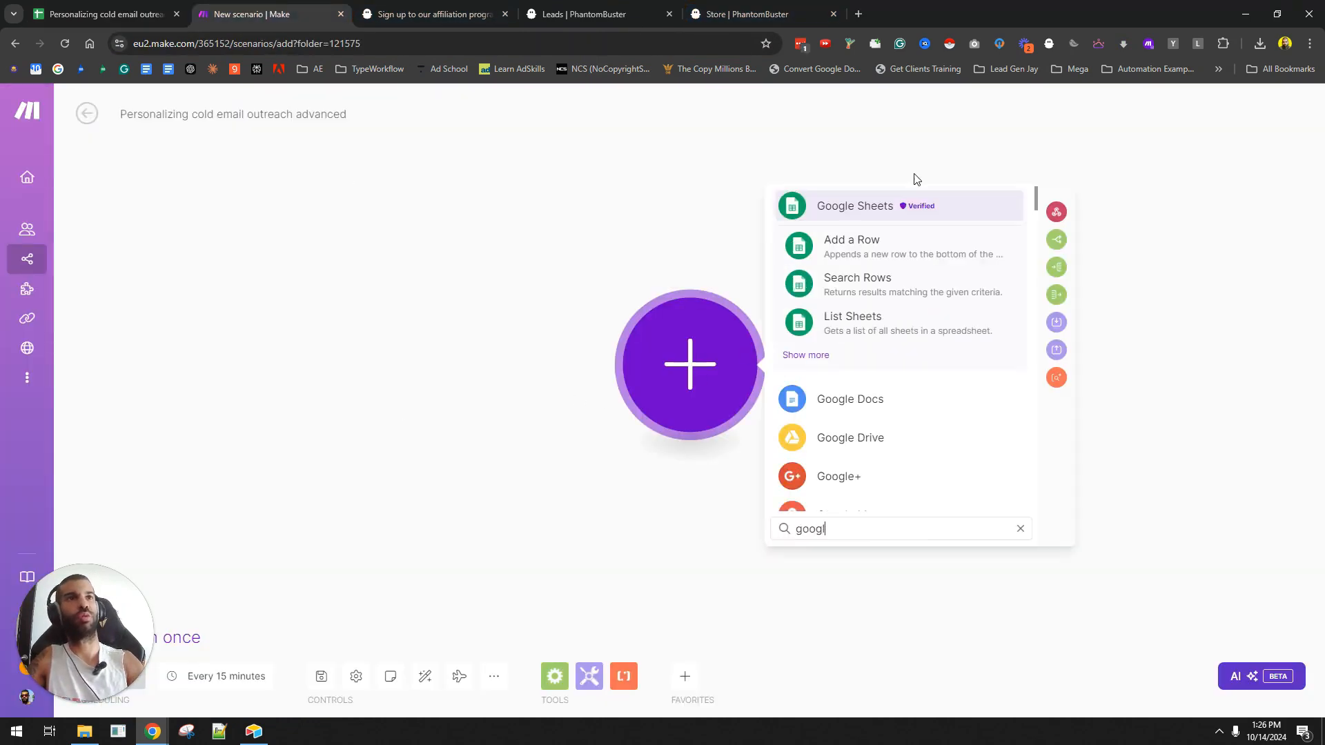
left_click(806, 355)
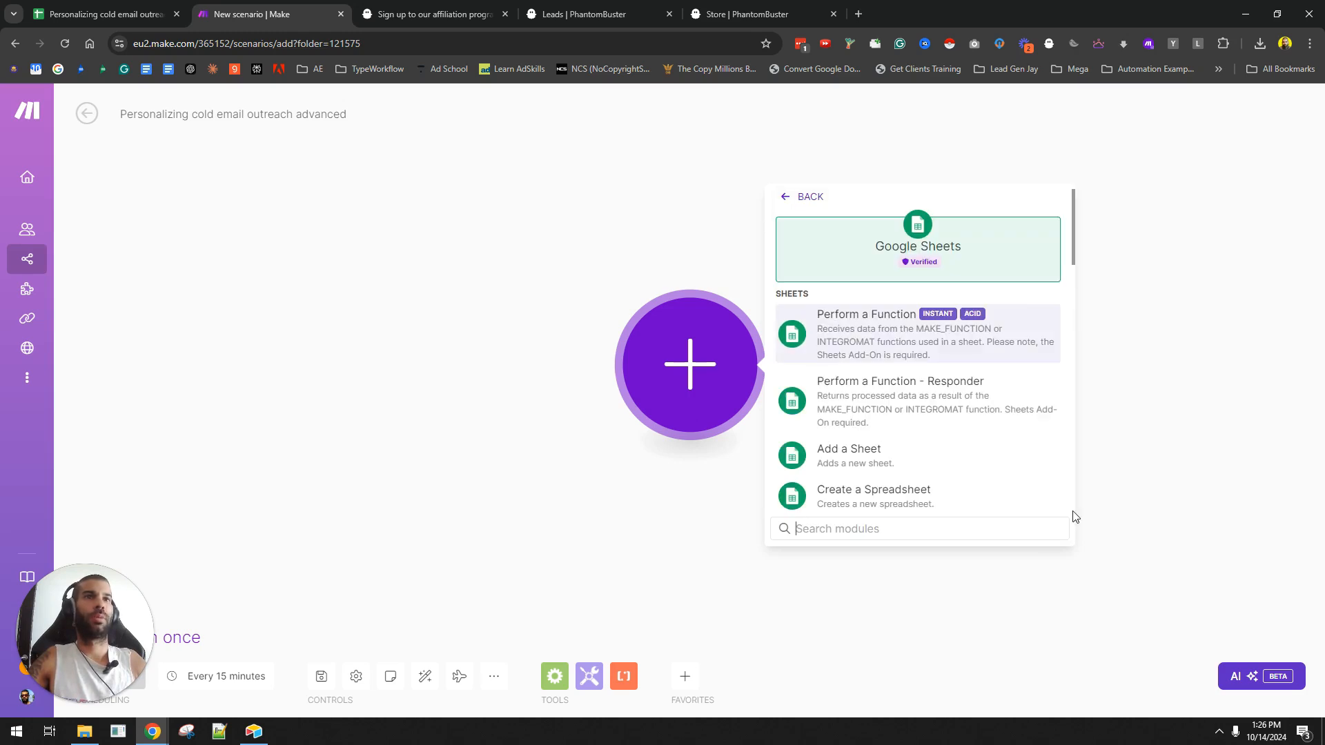
scroll(925, 414, "down", 5)
scroll(942, 324, "down", 1)
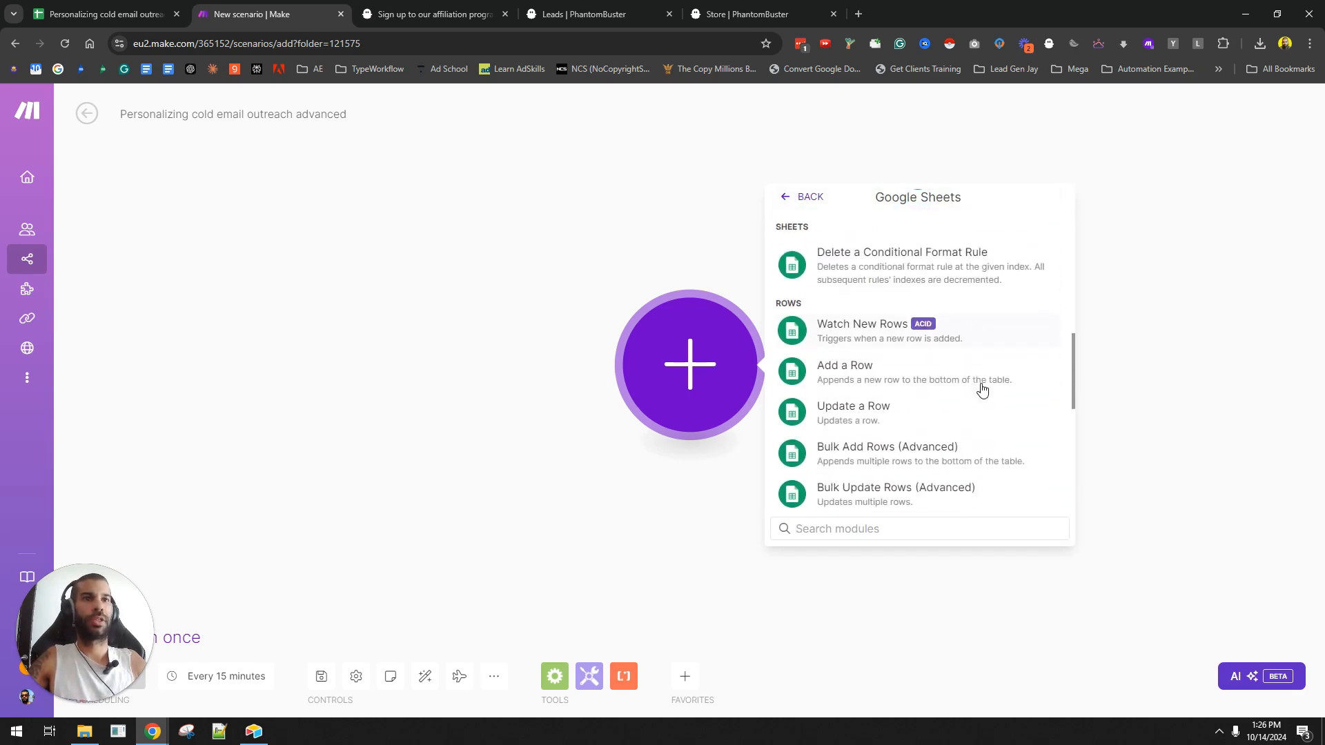
left_click(856, 334)
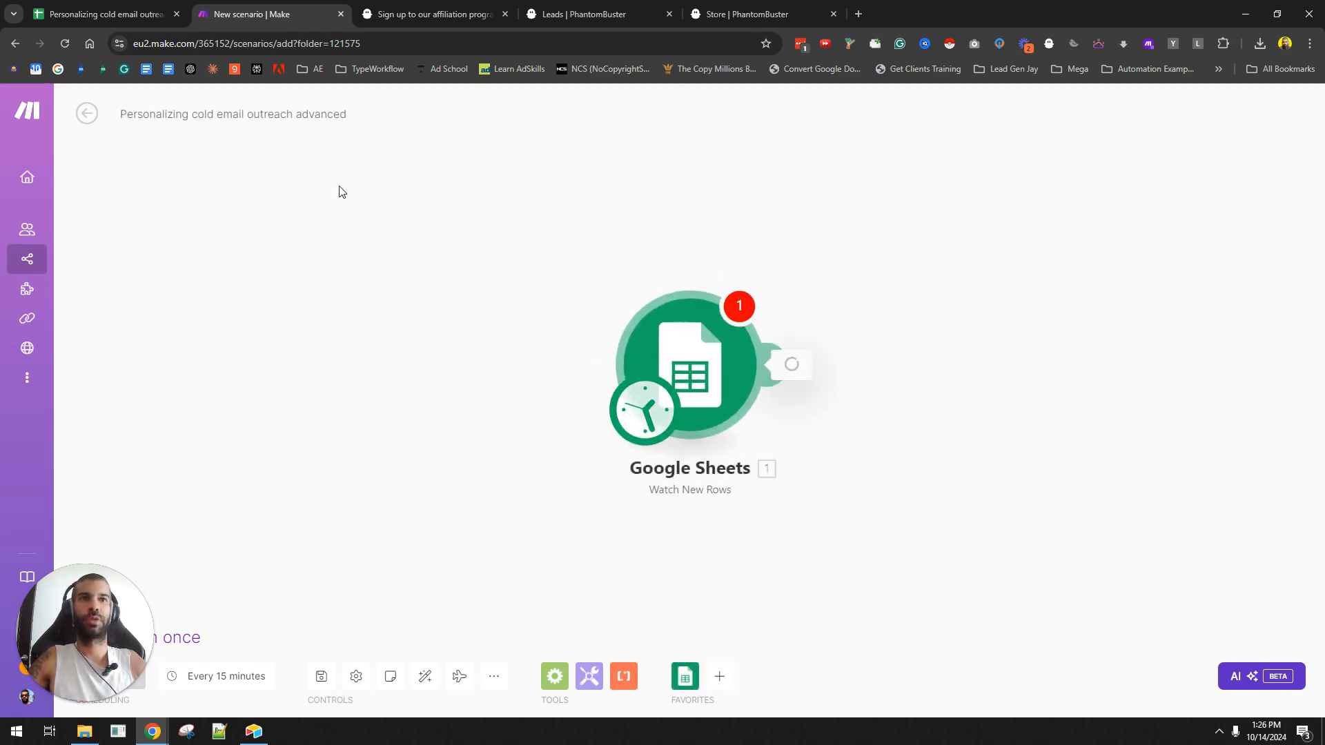
left_click(1019, 435)
- Add a Google Sheets Watch Changes module with a new webhook named 'My Edit webhook'
left_click(343, 302)
type("sheets")
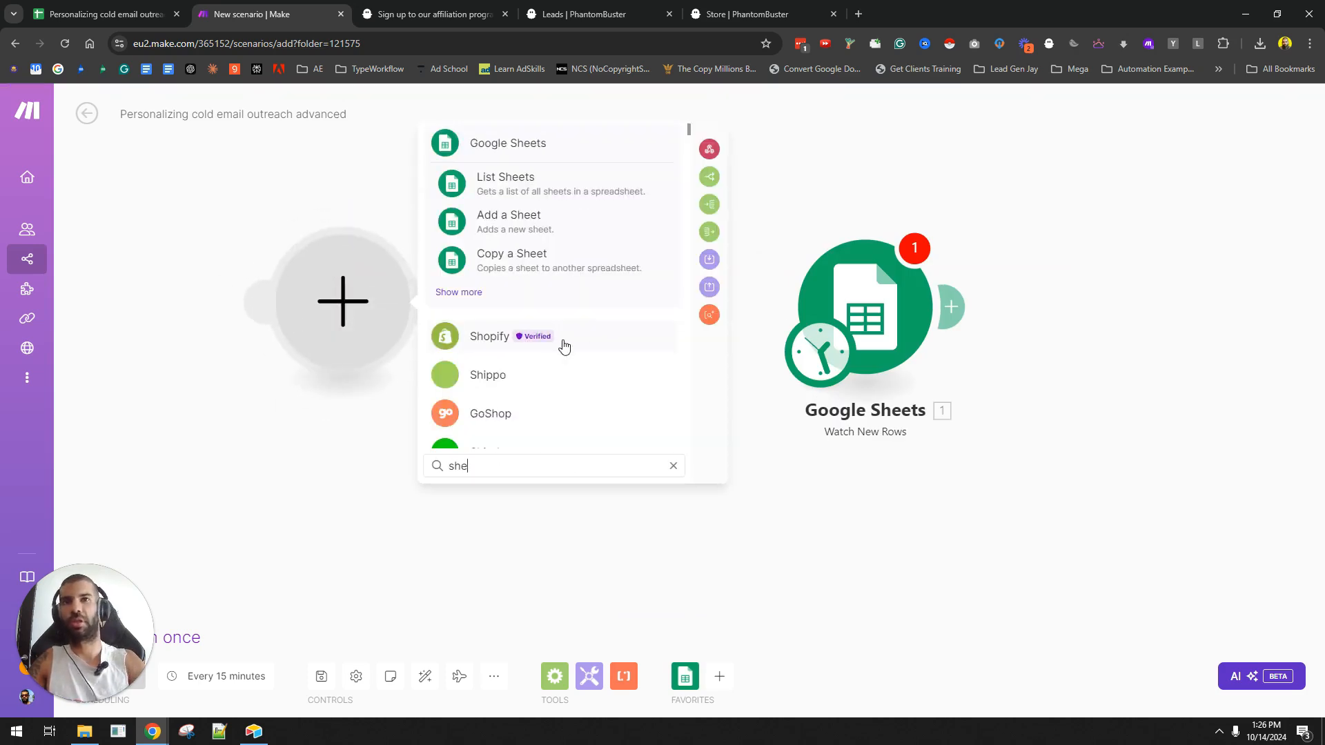
left_click(458, 292)
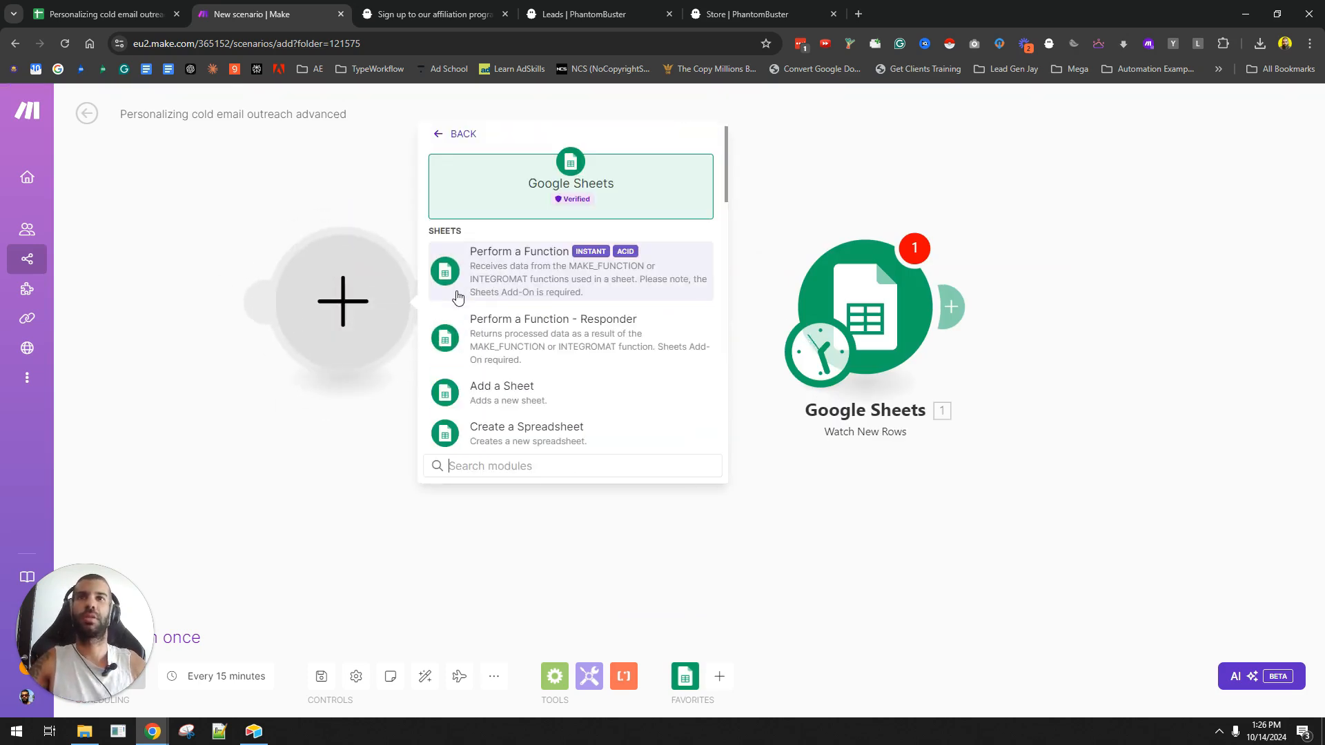
scroll(566, 345, "down", 10)
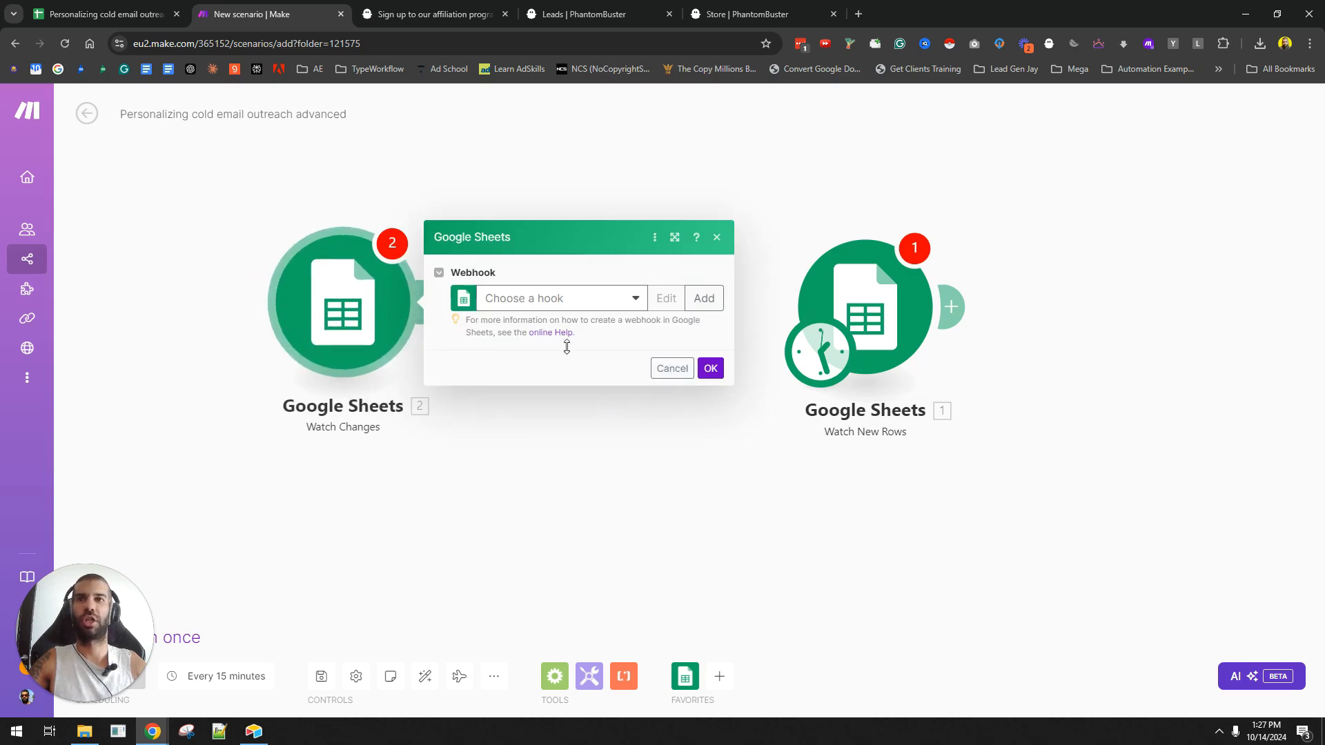
left_click(713, 299)
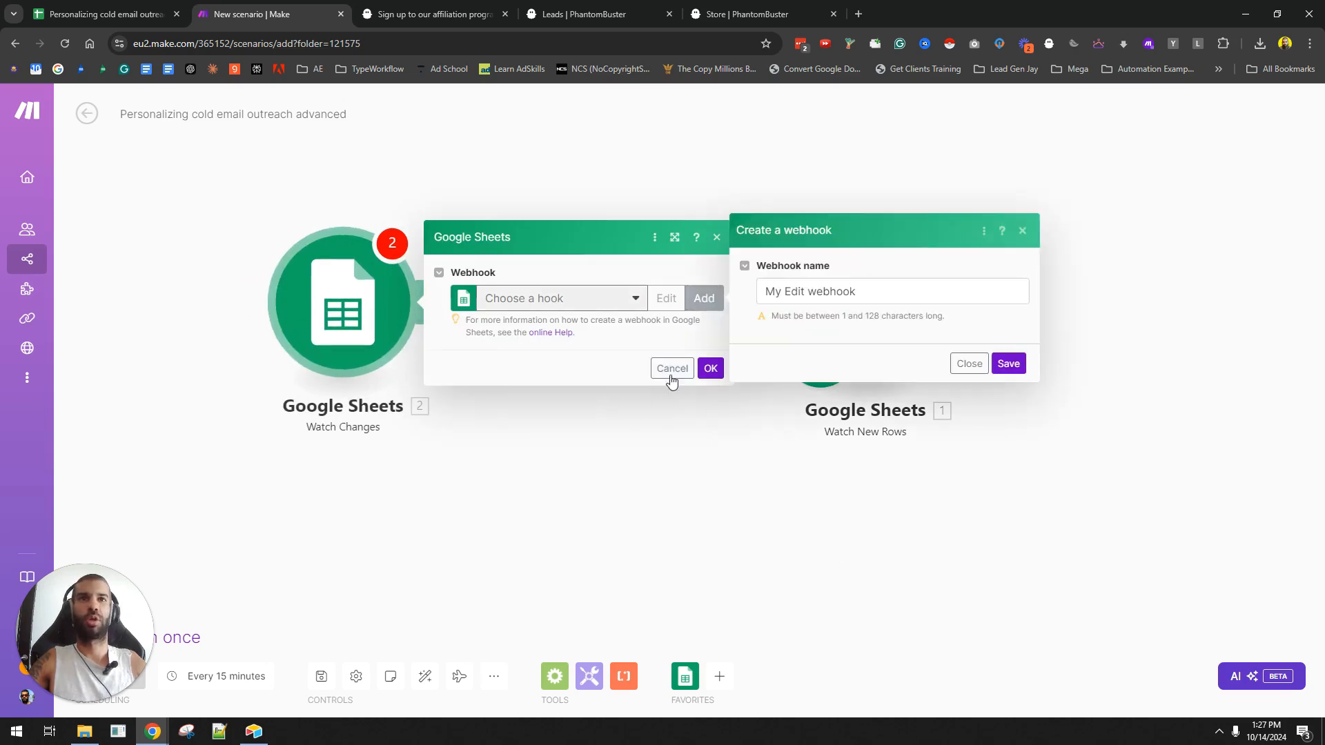
left_click(1008, 365)
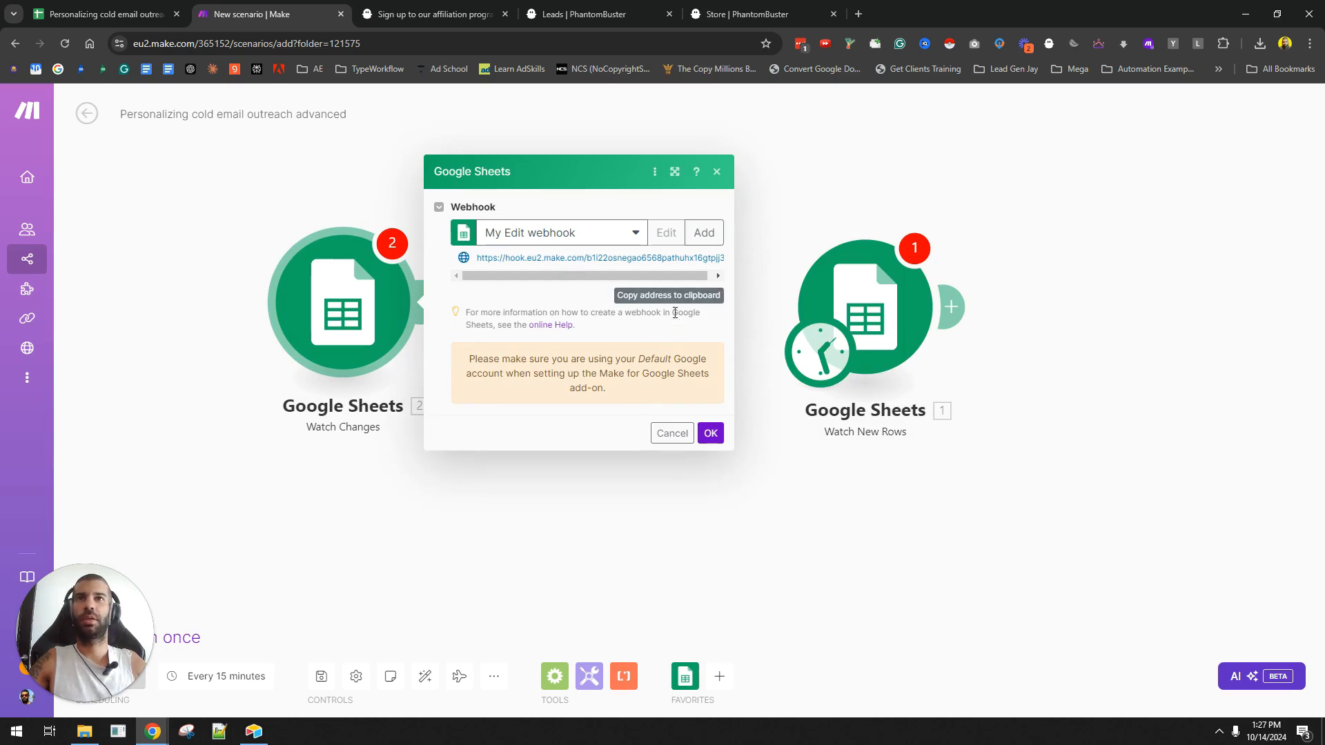
left_click(710, 433)
- Delete the Watch New Rows module and the leftover empty placeholder
right_click(889, 323)
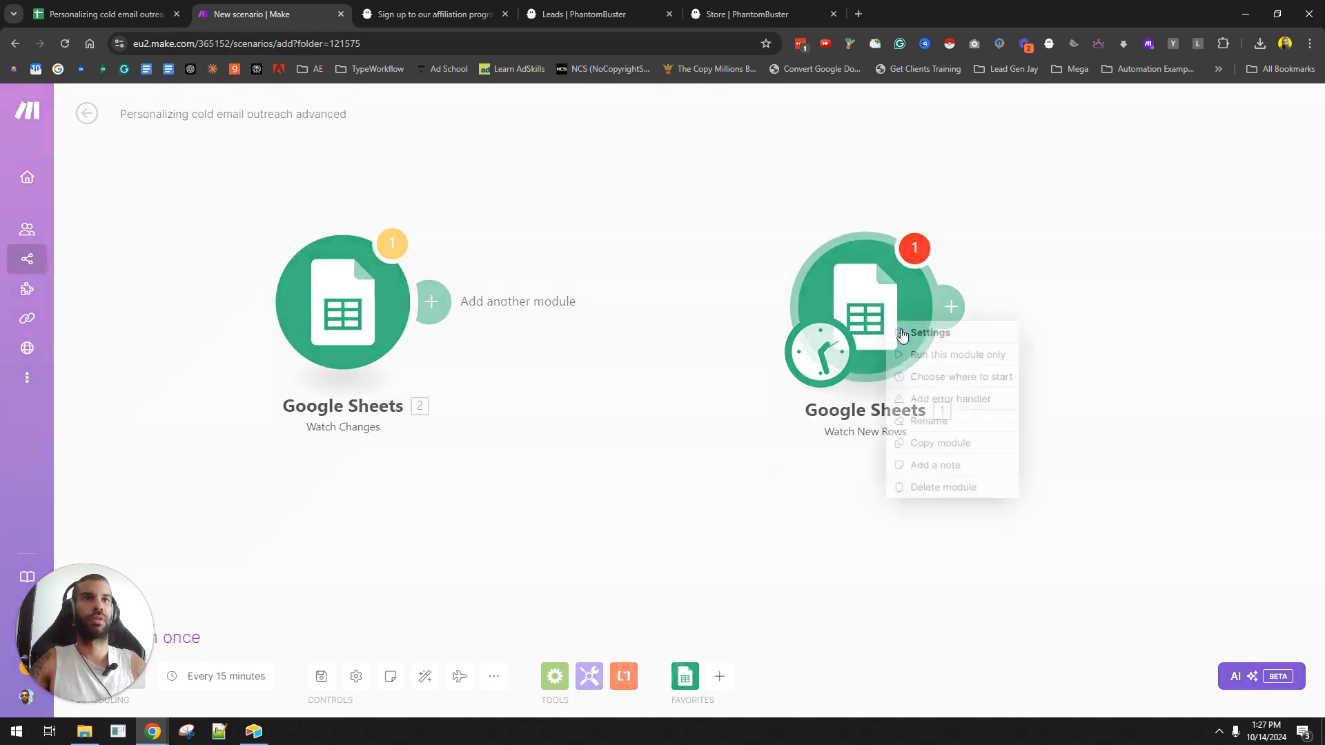
left_click(965, 487)
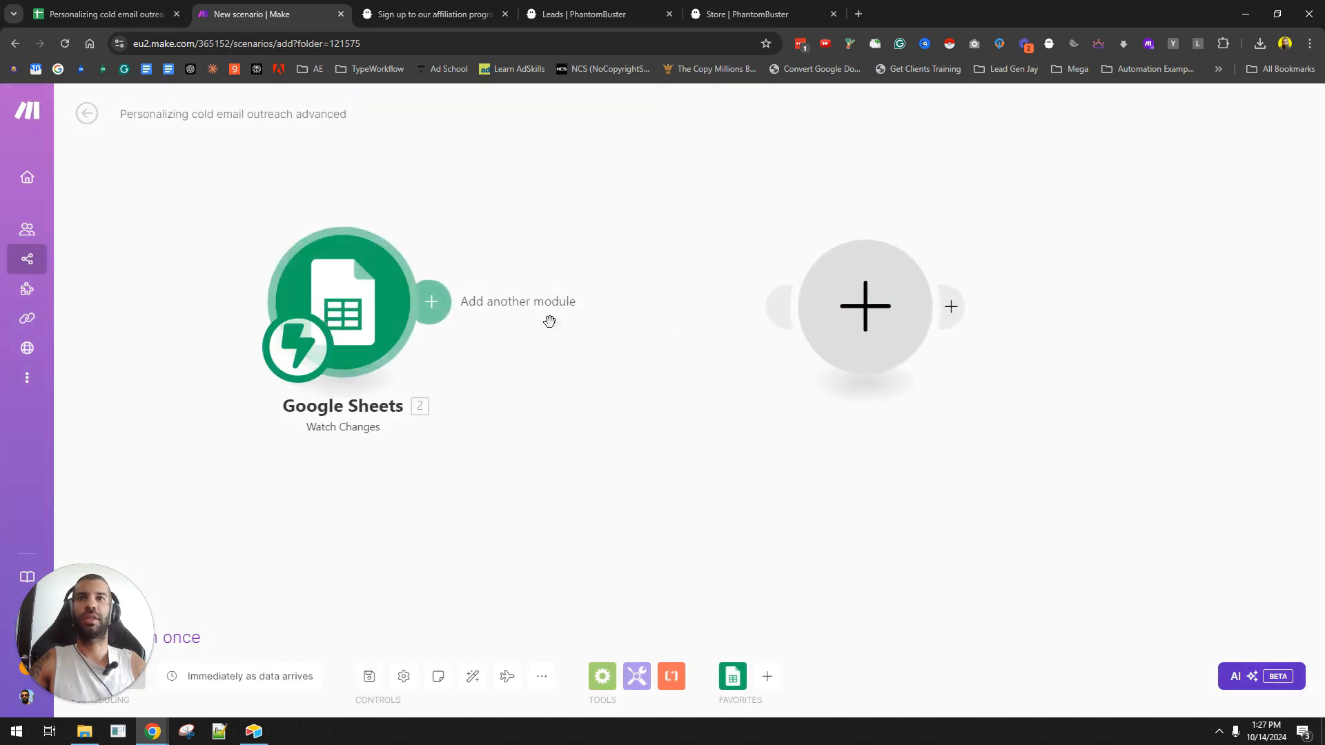
right_click(863, 305)
left_click(897, 337)
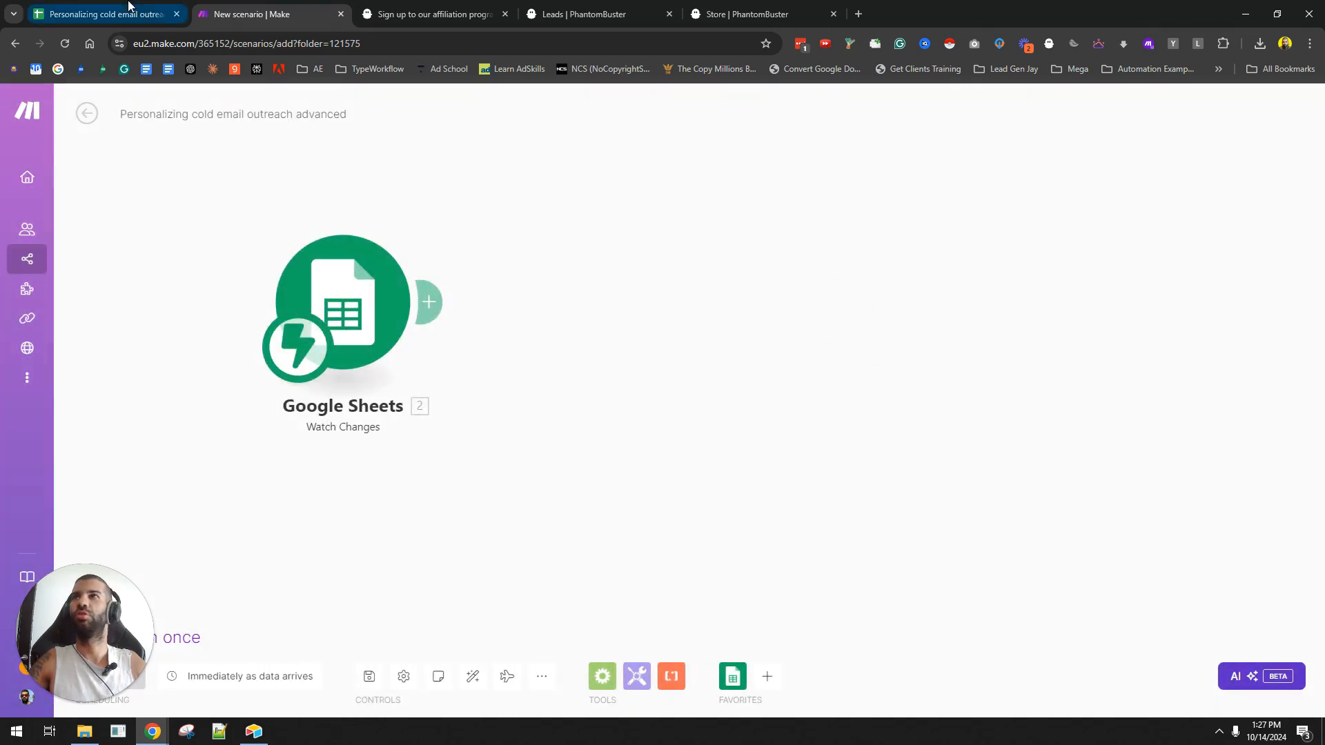
left_click(103, 14)
- Paste the scenario's webhook URL into the Make add-on's Watch Changes Webhook URL setting
left_click(330, 119)
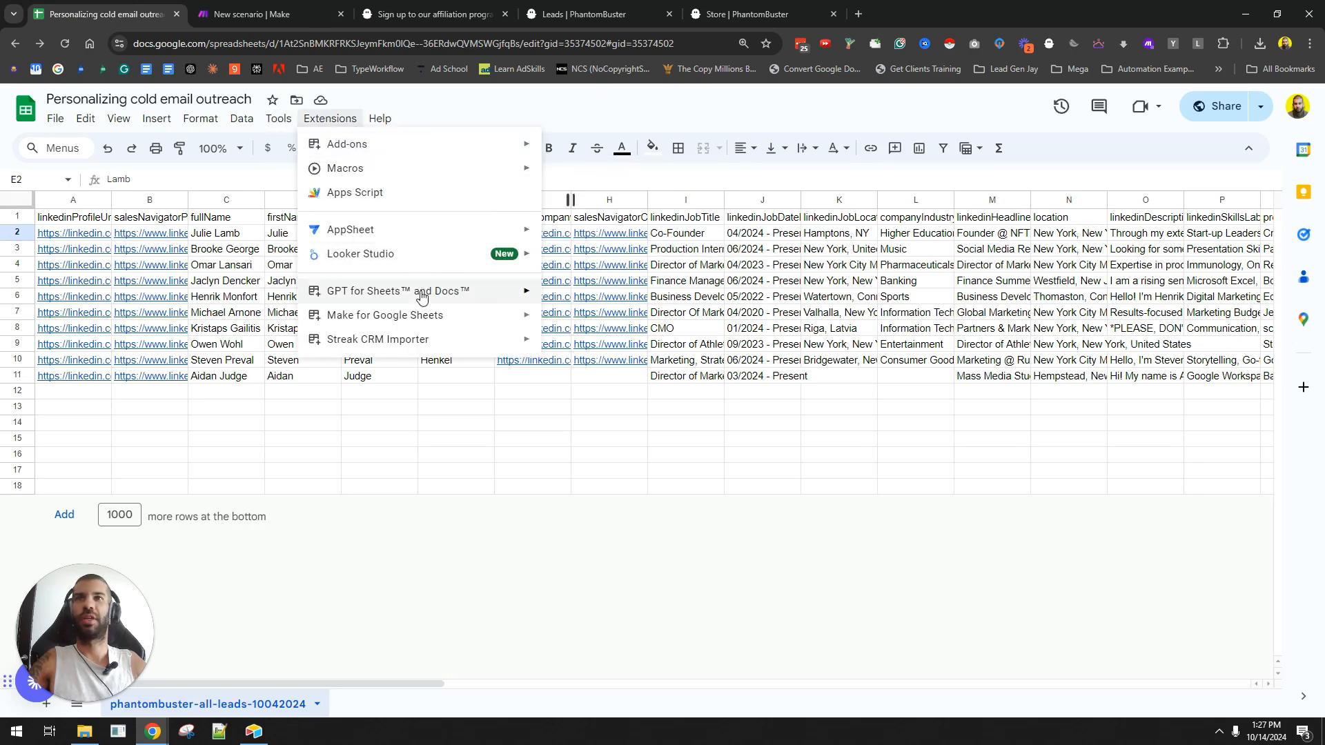
mouse_move(448, 321)
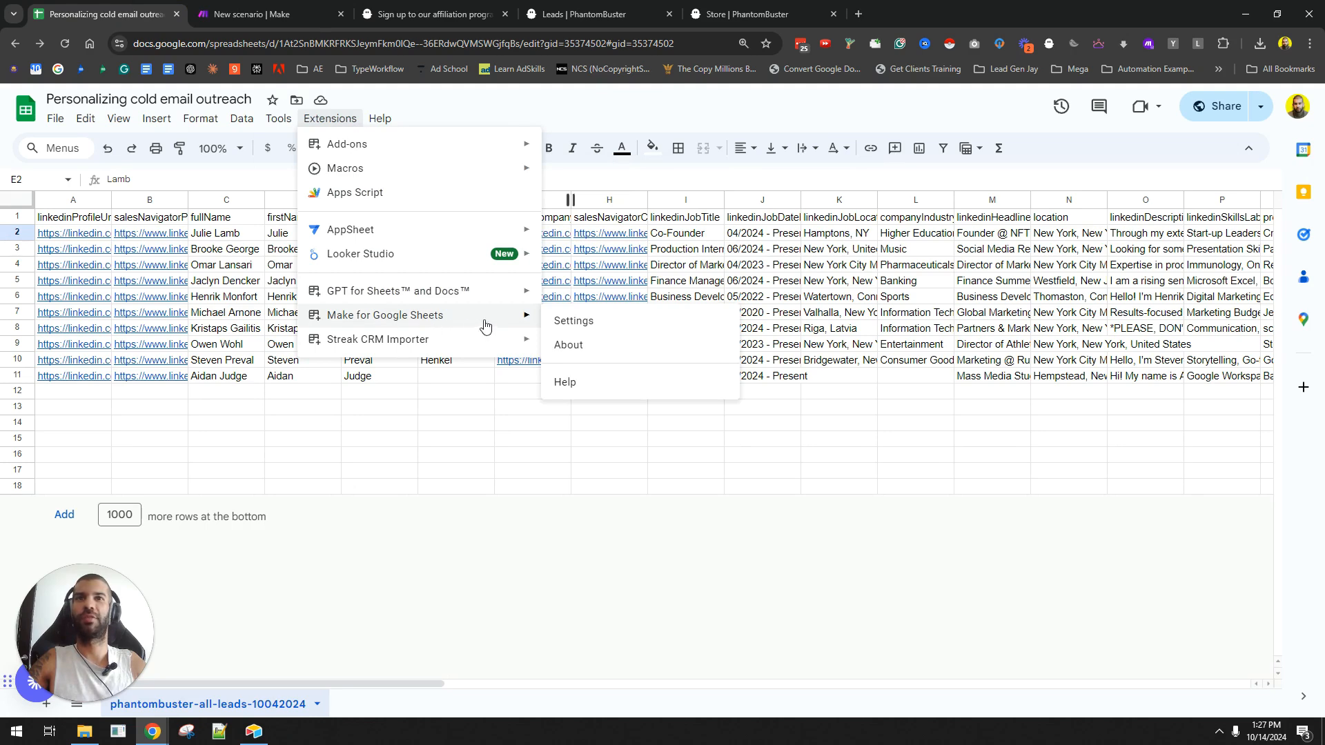
left_click(573, 320)
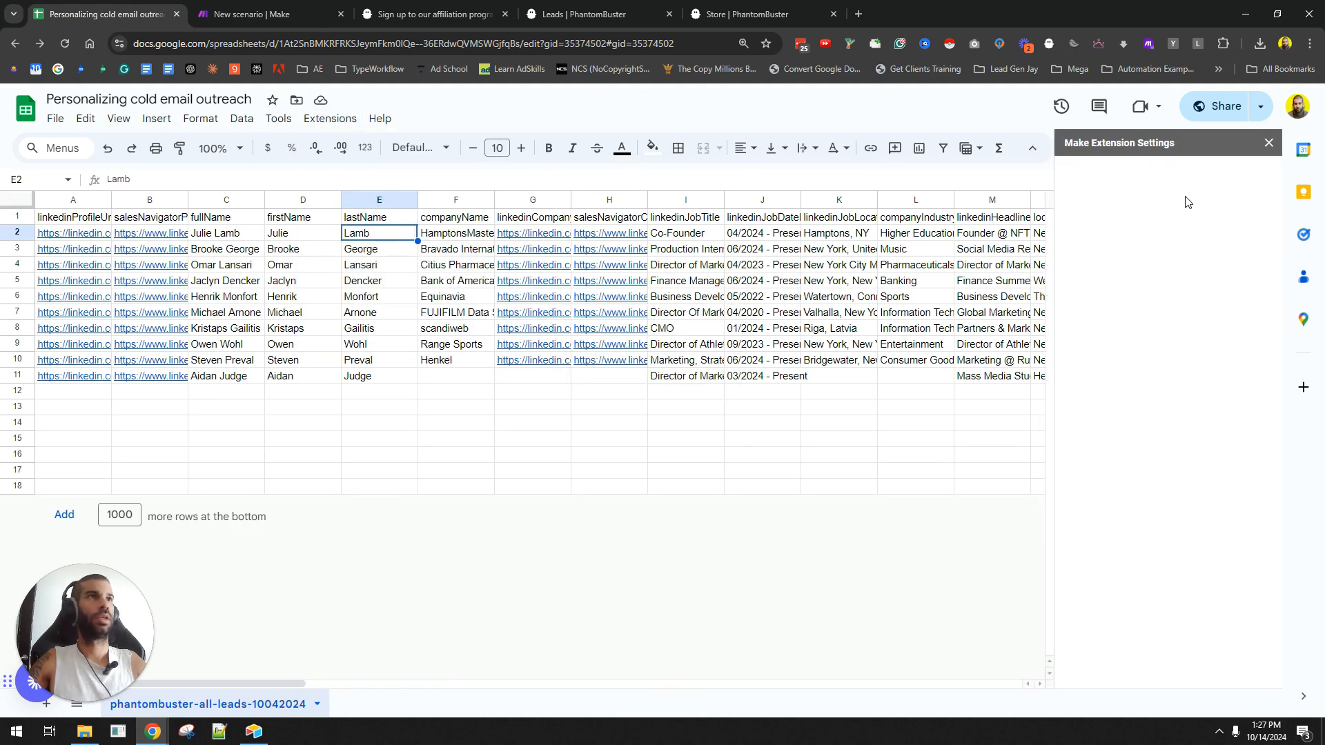
left_click(1148, 306)
key("ctrl+v")
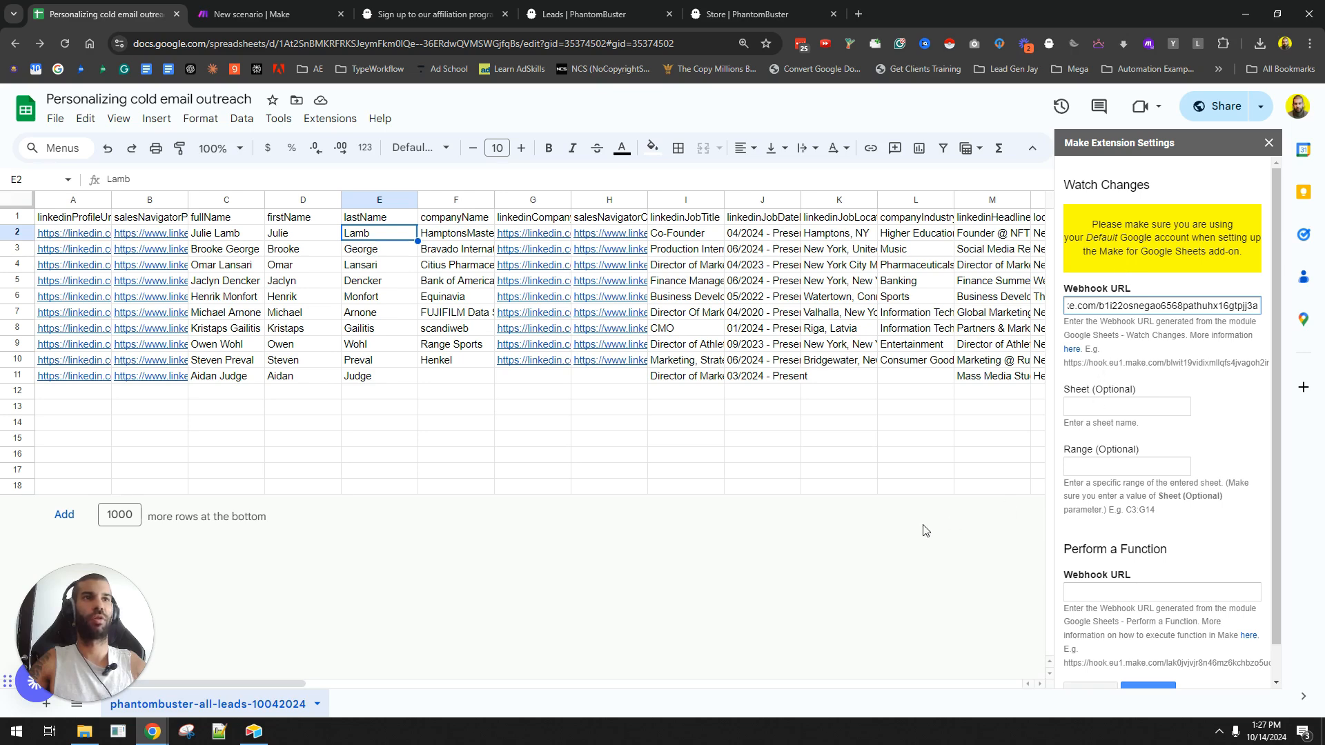
left_click(921, 487)
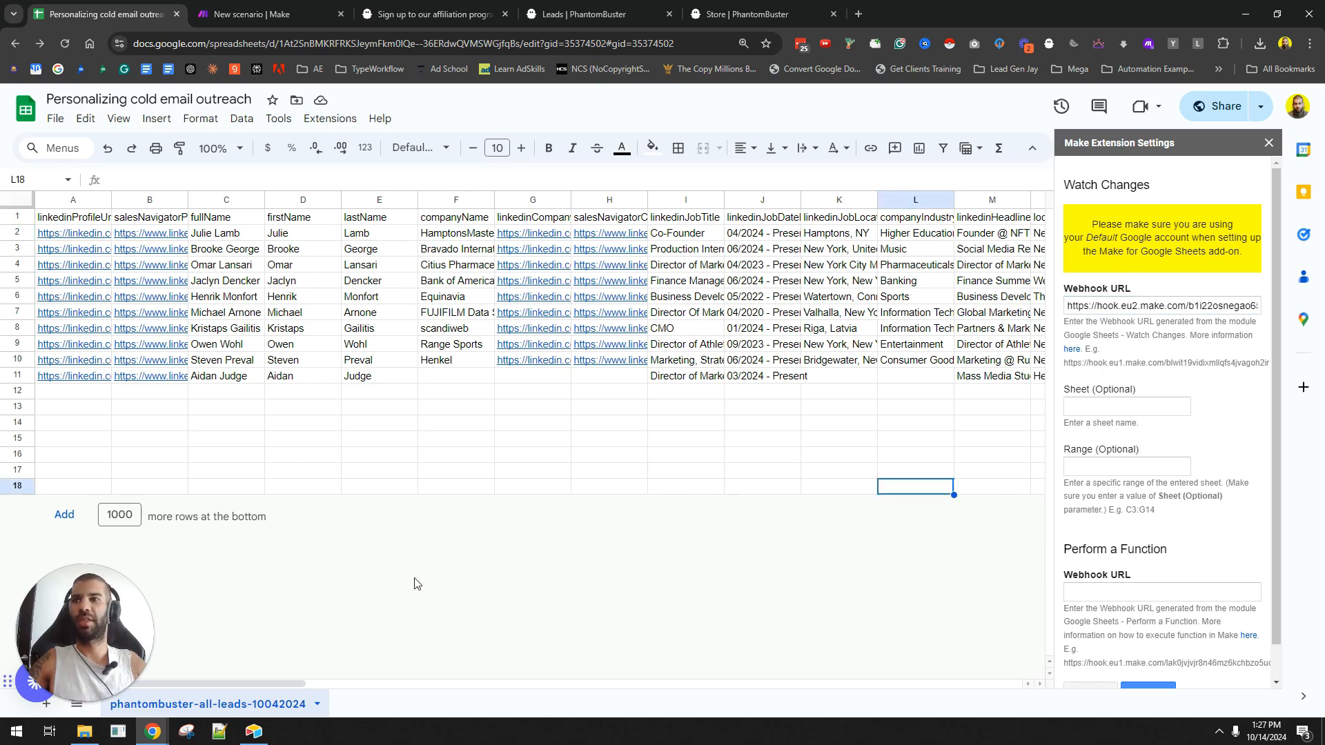
left_click(252, 14)
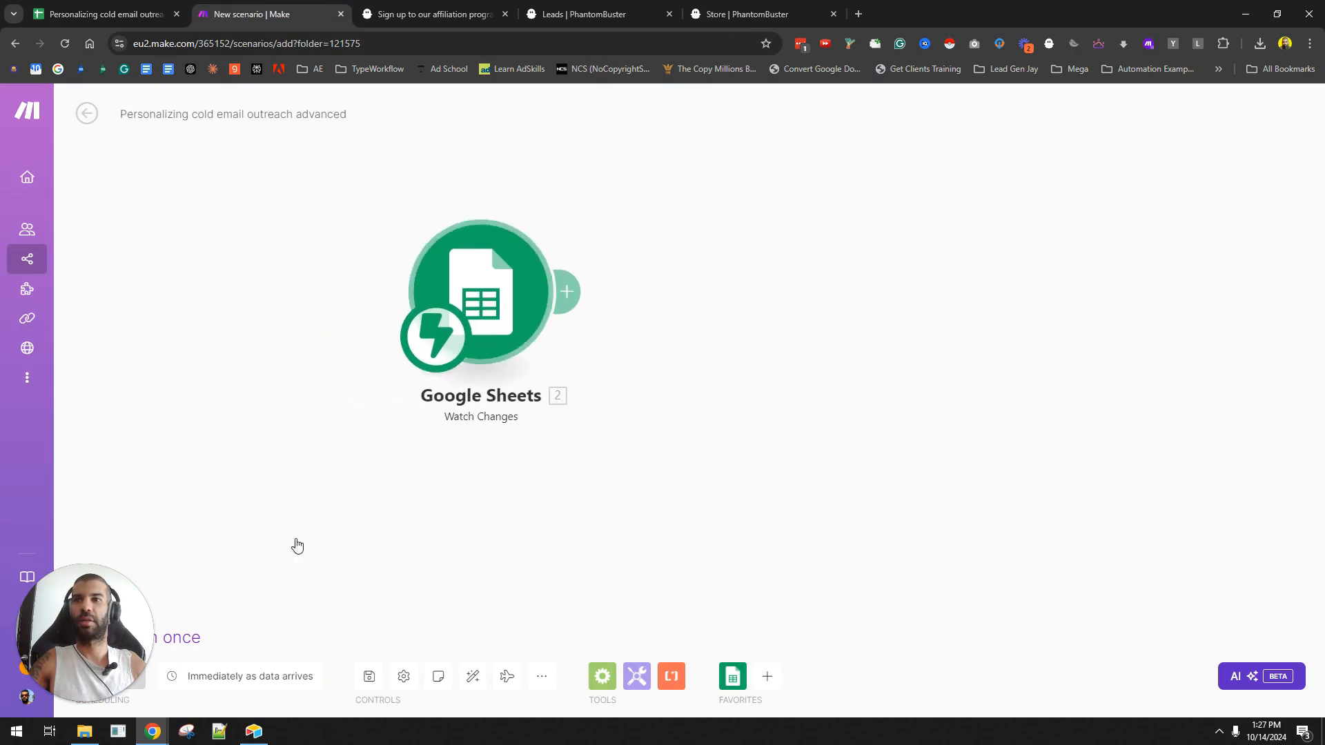
- Run the scenario once and copy C11's full name into C14 as a test edit
left_click(96, 637)
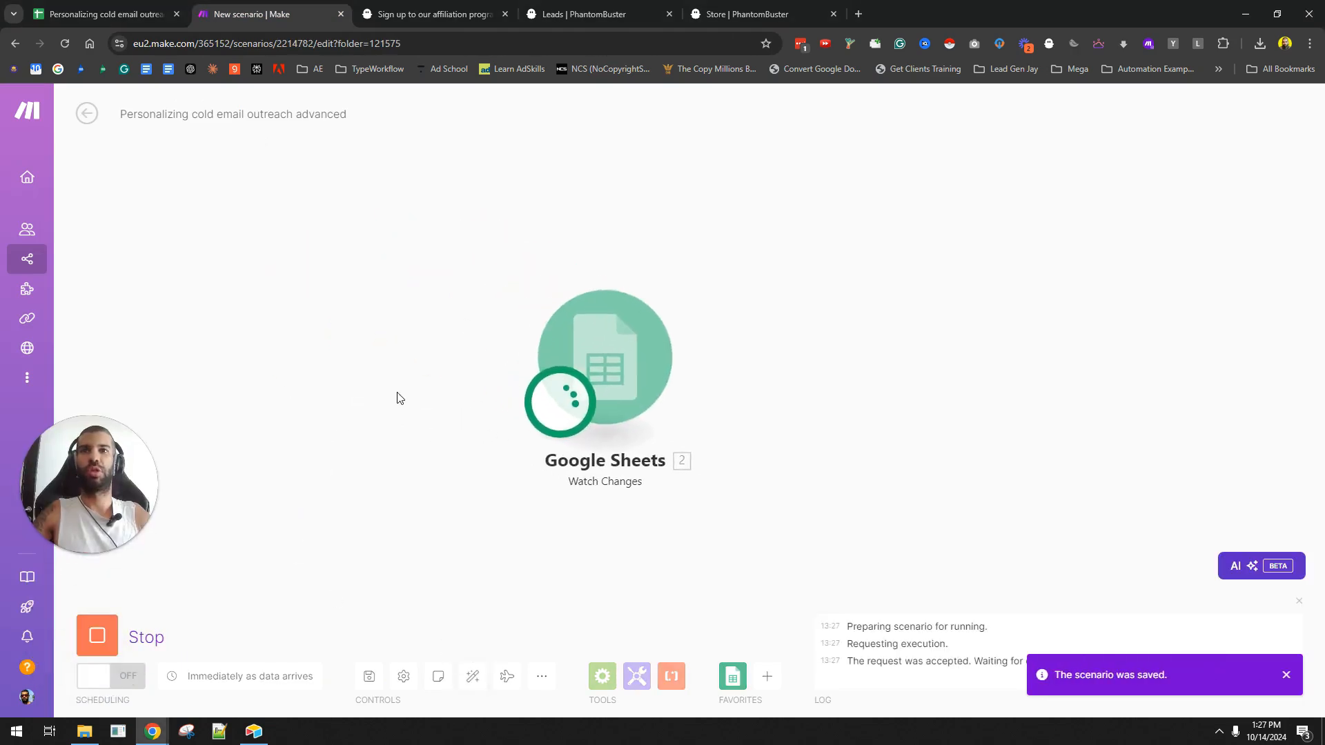
left_click(131, 13)
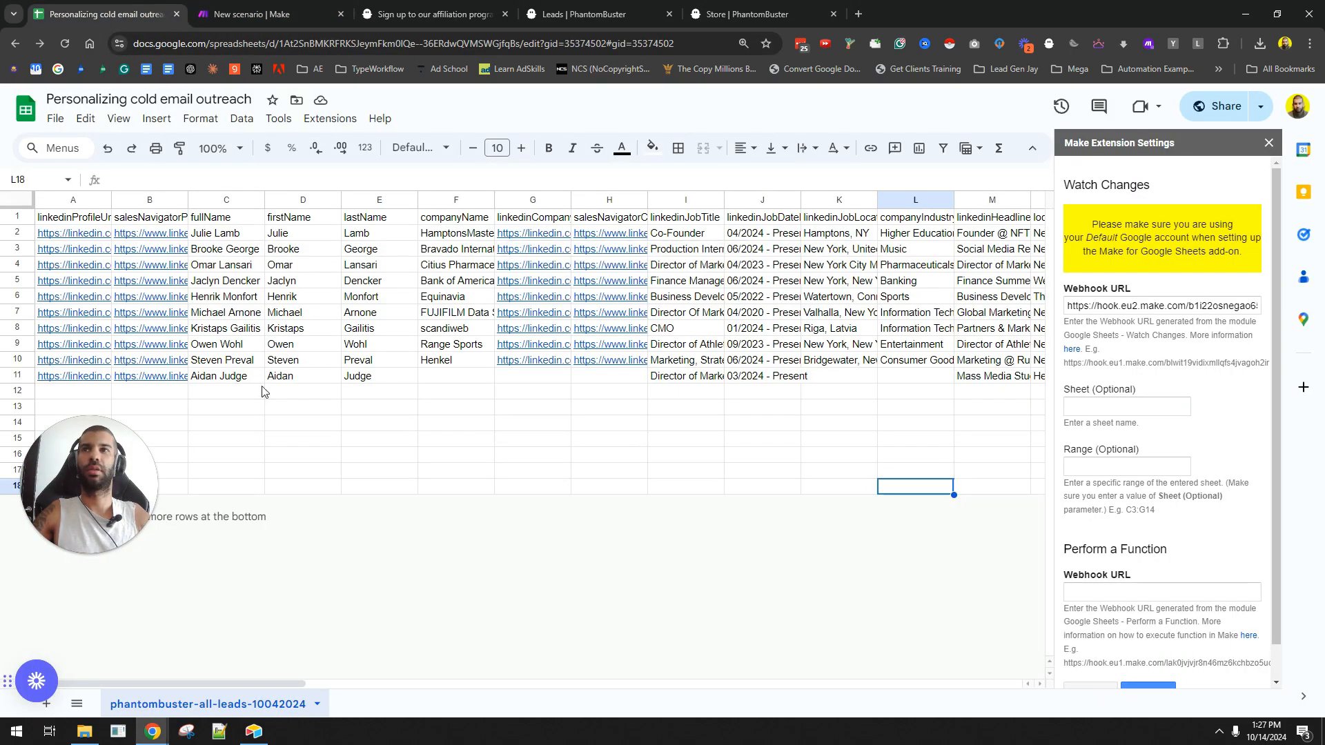
left_click(235, 381)
key("ctrl+c")
left_click(233, 424)
key("ctrl+v")
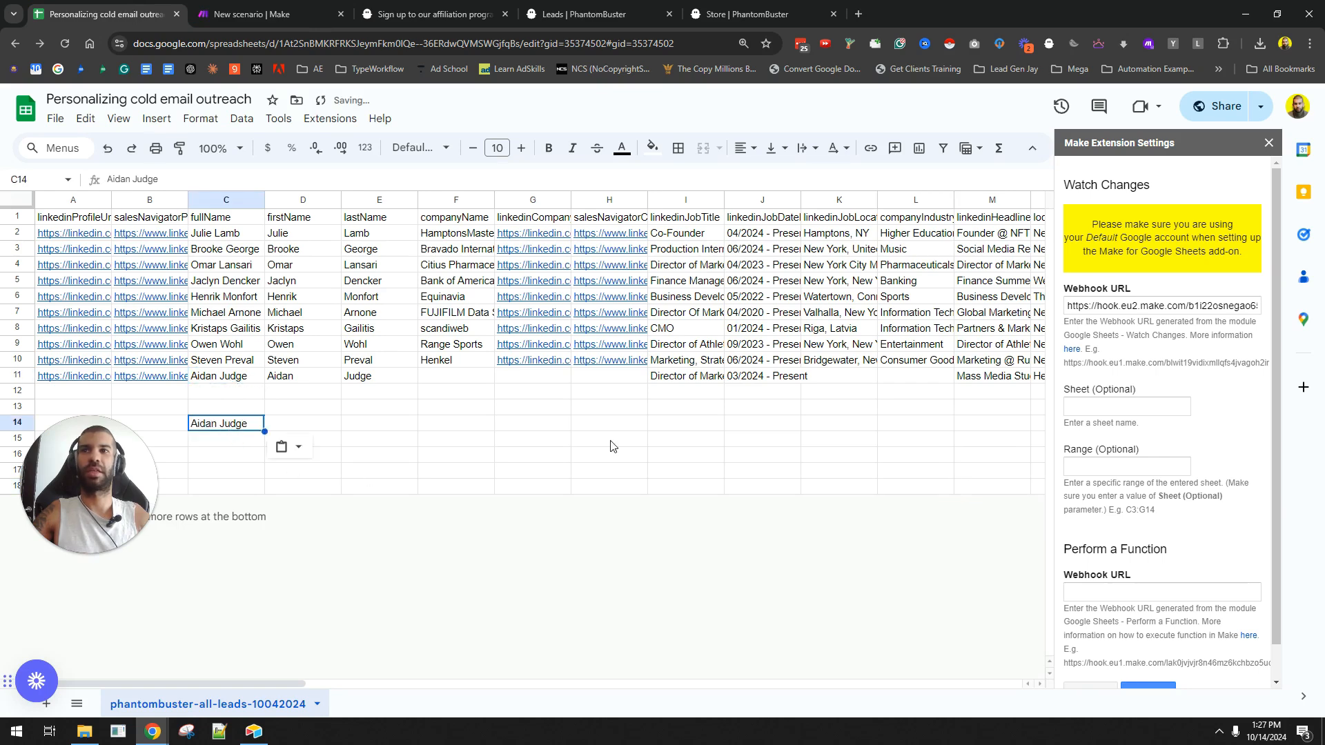
- Check the captured run, confirm the saved add-on settings, and undo the stray paste in C14
left_click(250, 14)
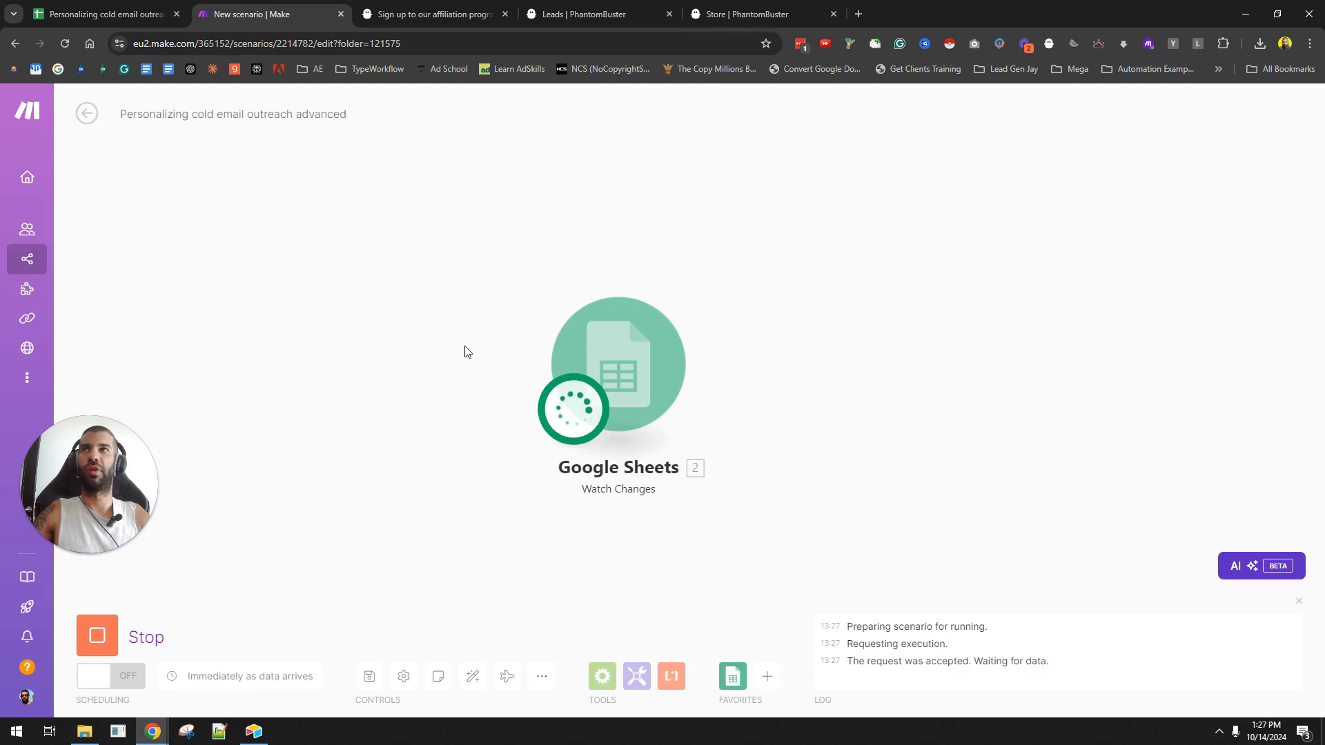
left_click(151, 8)
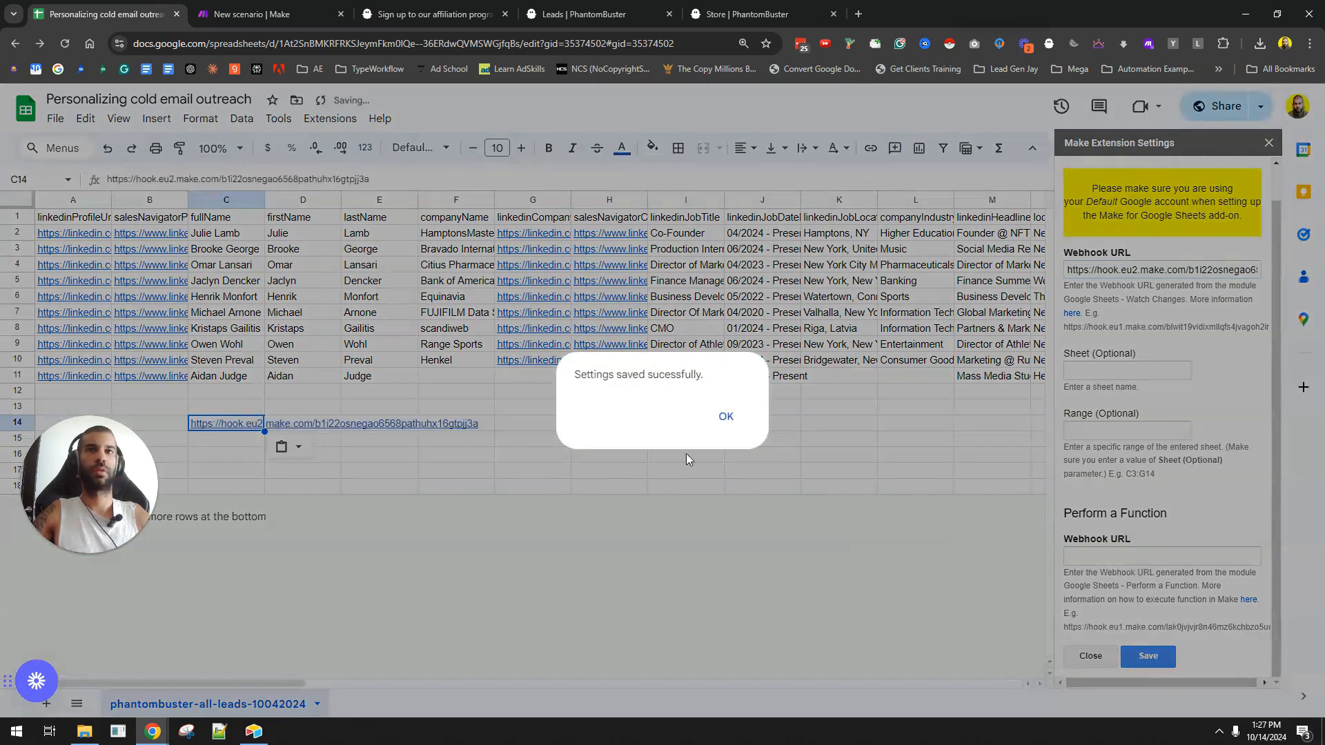
left_click(722, 418)
key("ctrl+z")
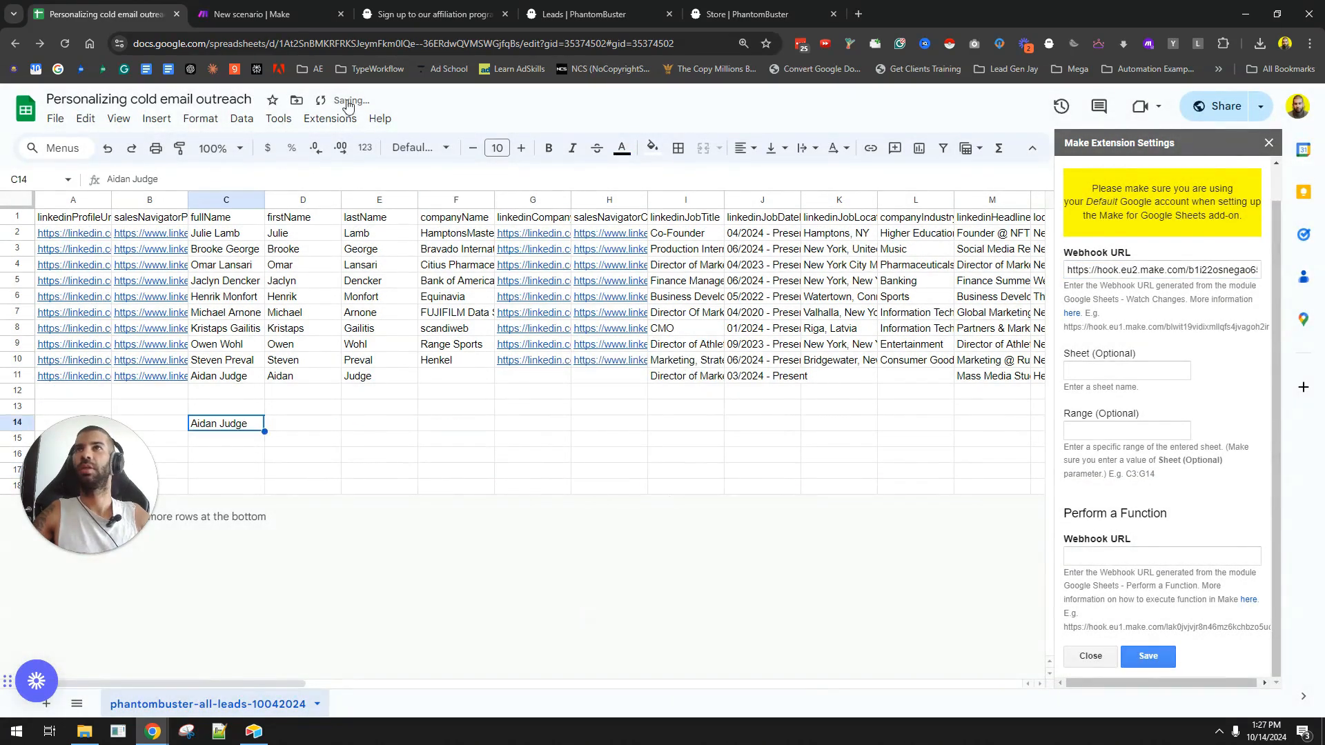
left_click(264, 10)
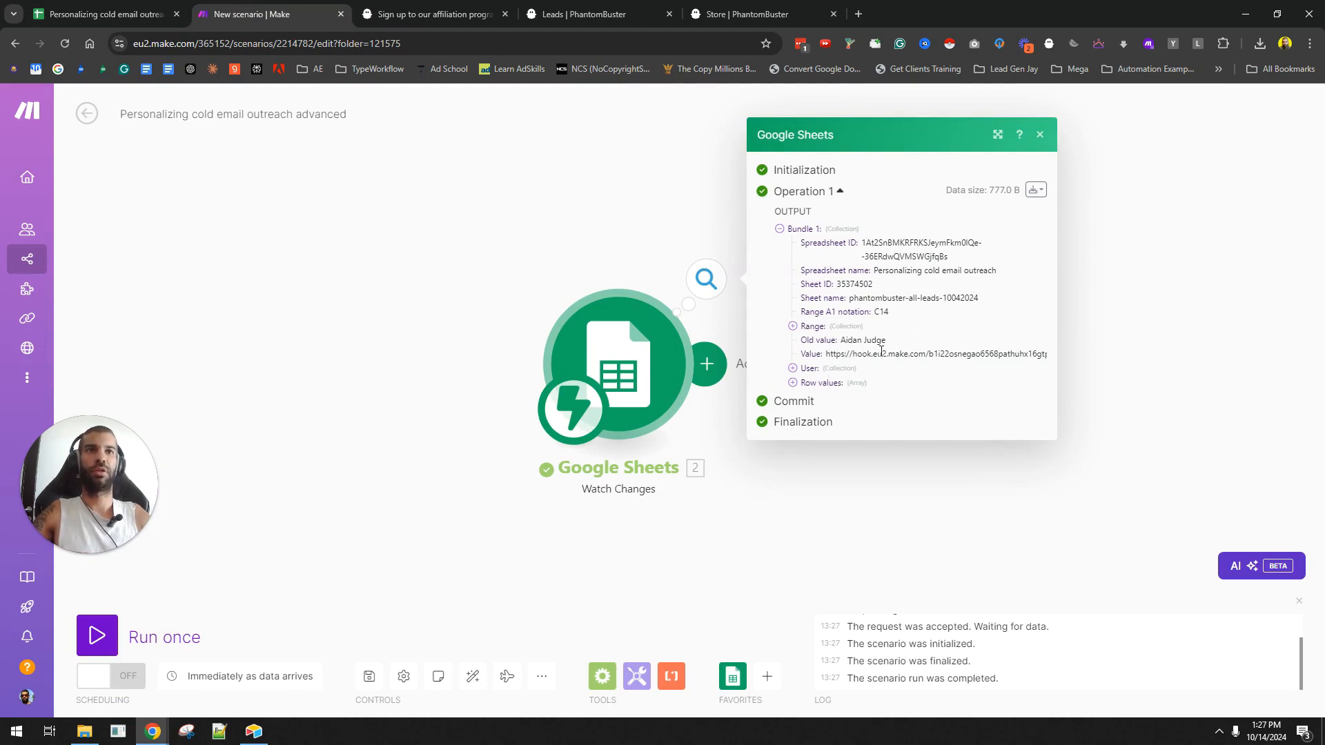
key("ctrl+shift+Tab")
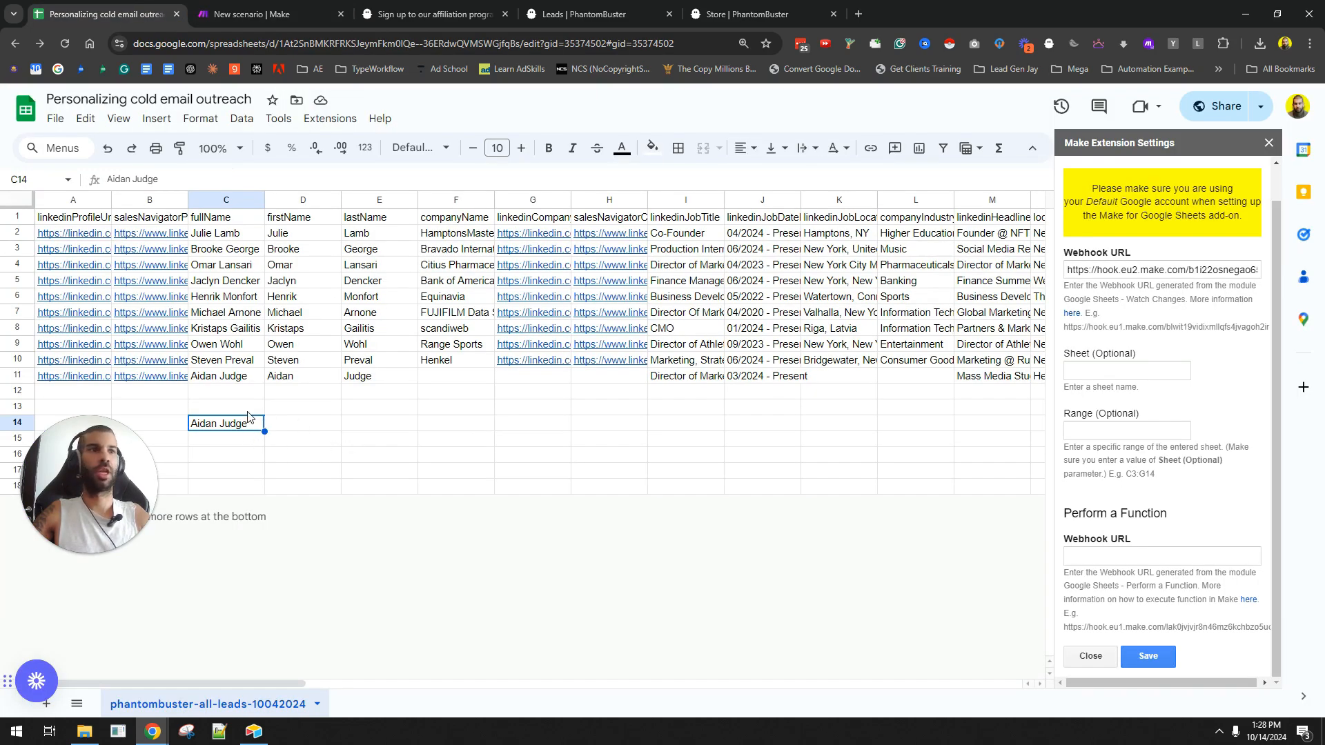
- Close the add-on settings panel and run the scenario once, waiting for new data
left_click(1269, 142)
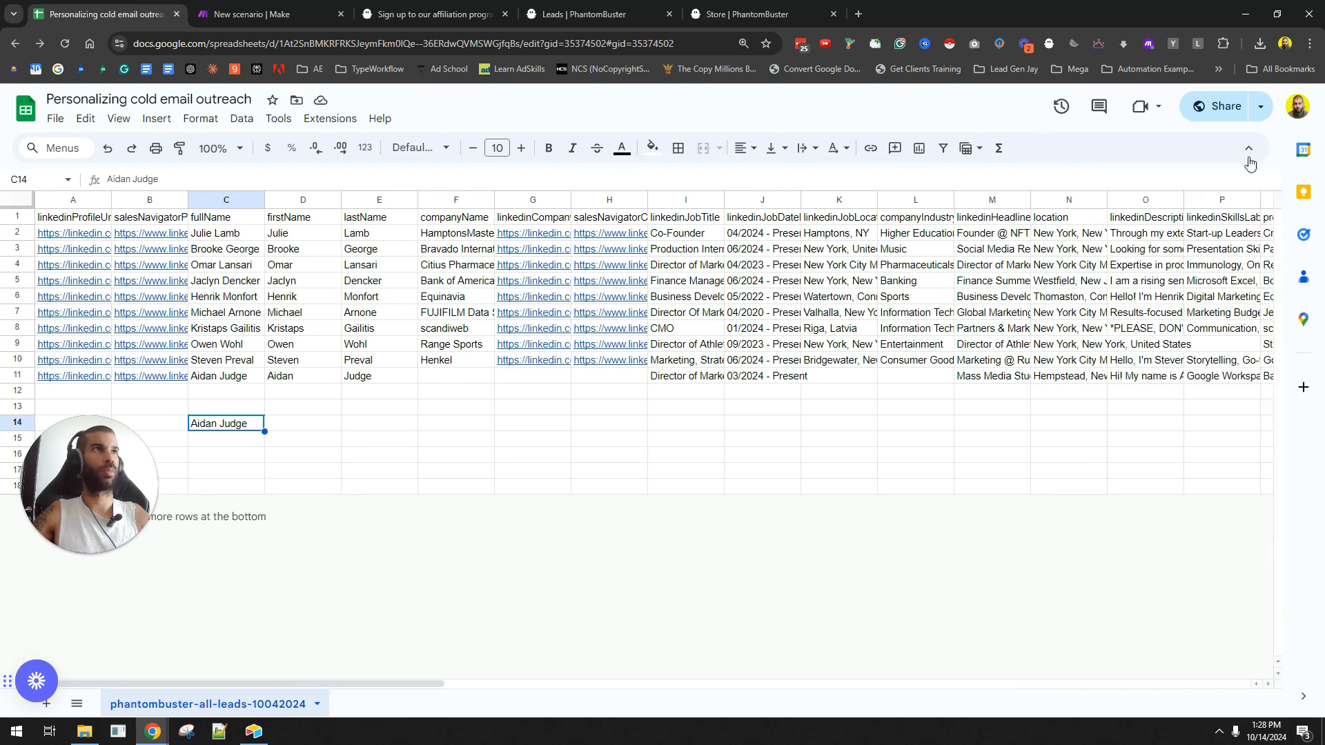
left_click_drag(112, 470, 127, 573)
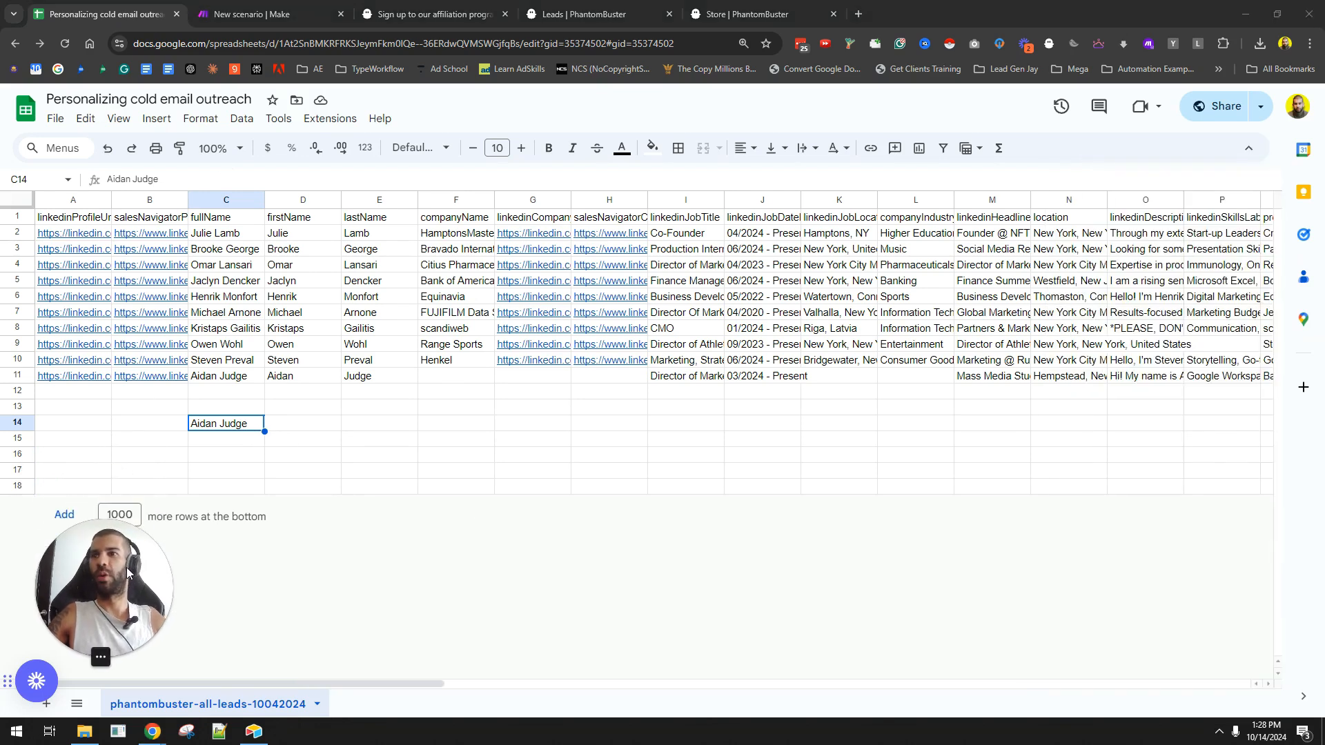
left_click(262, 14)
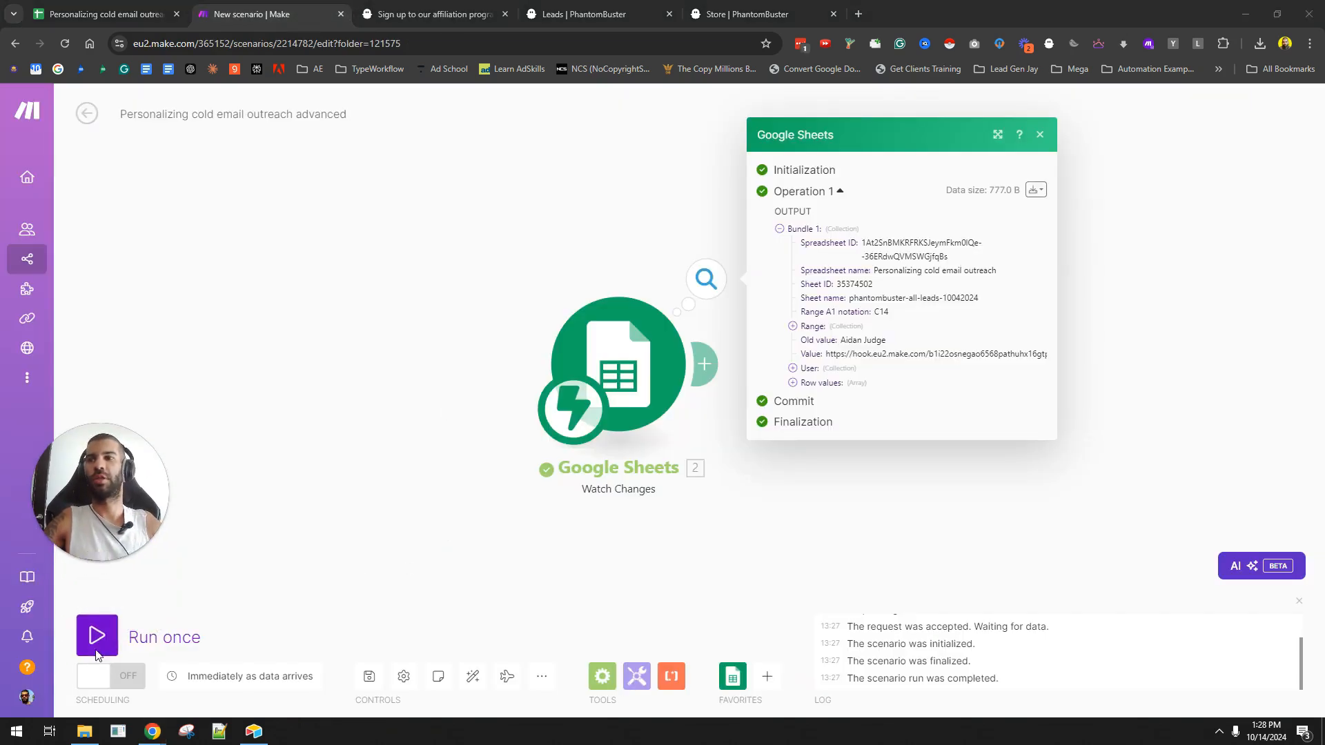
left_click(96, 653)
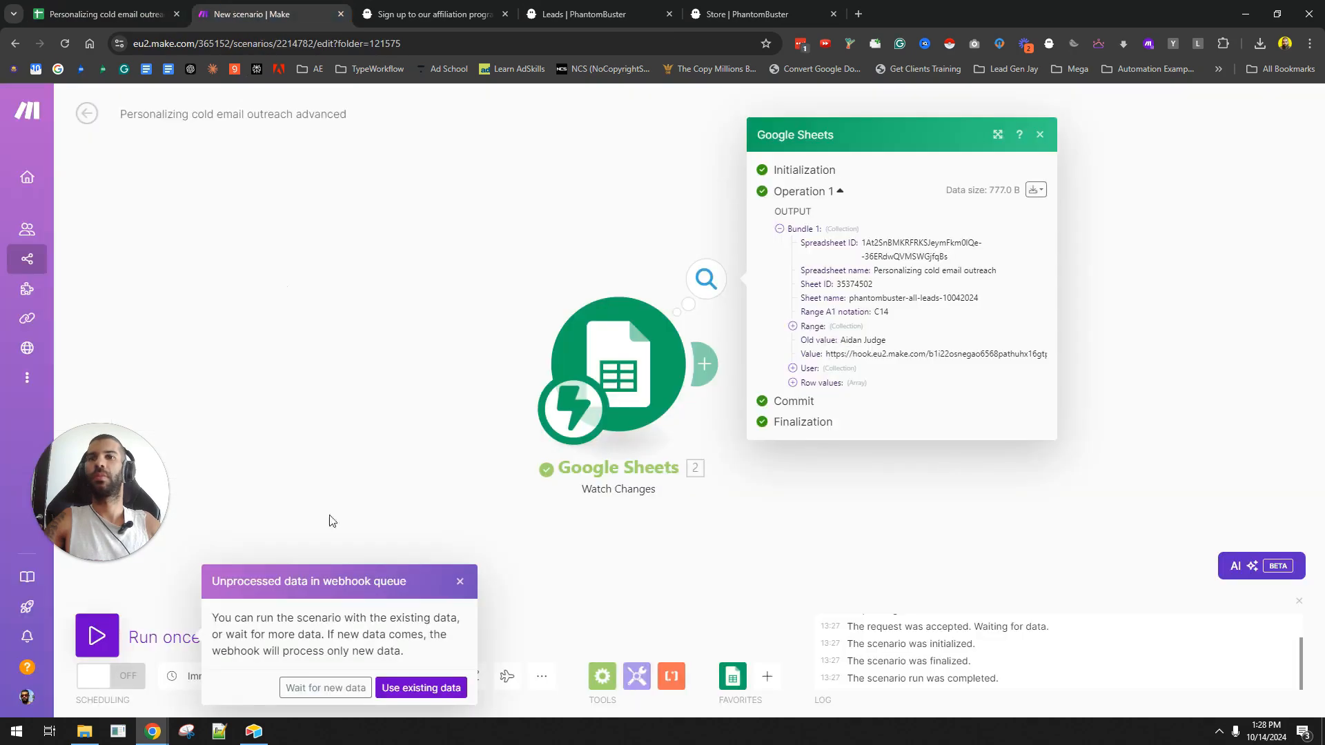
left_click(325, 689)
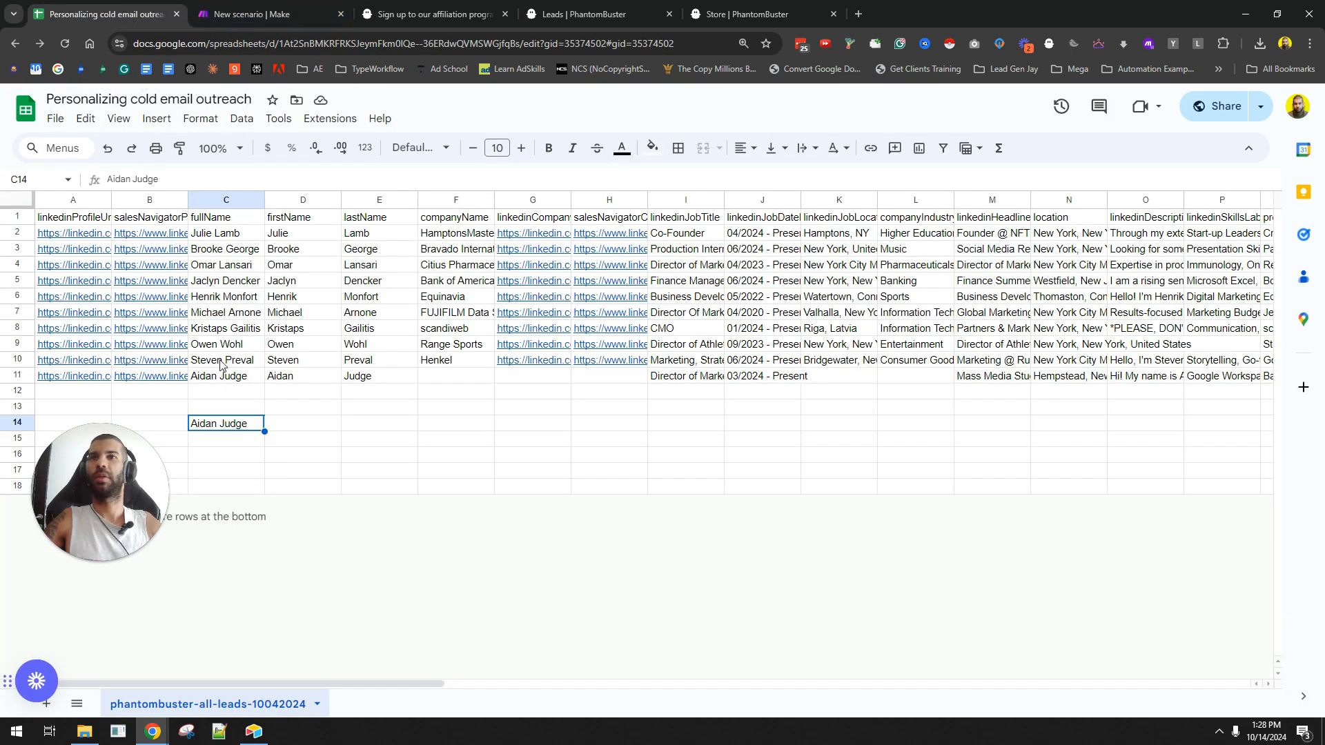
- Copy row 11's lead into row 13 and check Make's output
left_click(17, 378)
key("ctrl+c")
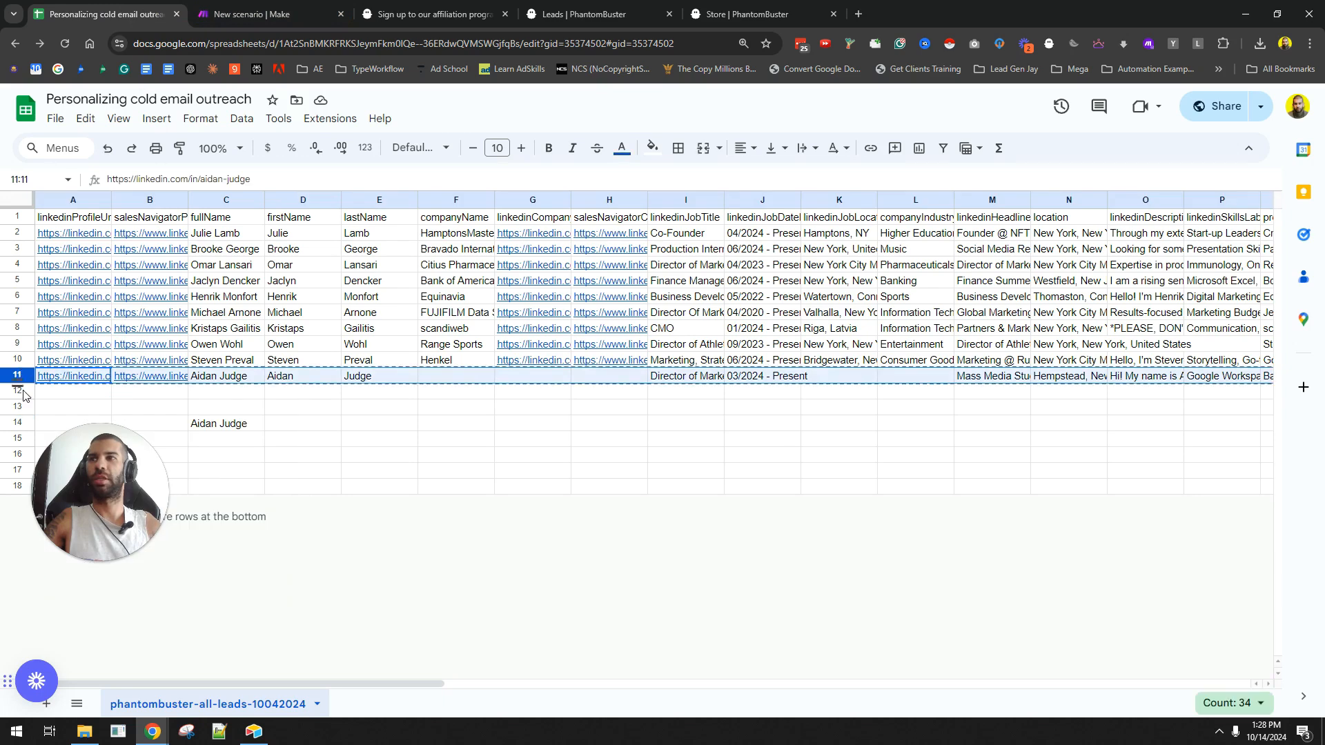
left_click(19, 407)
key("ctrl+v")
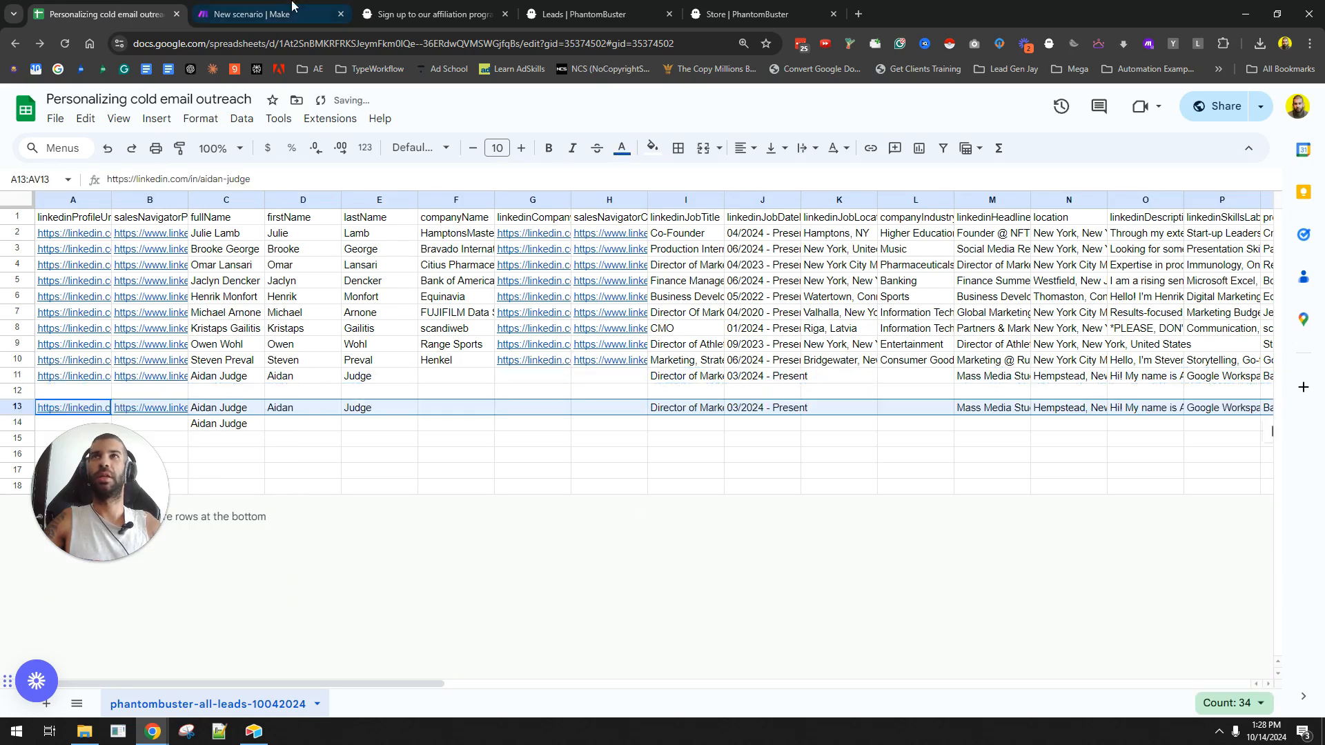
left_click(269, 14)
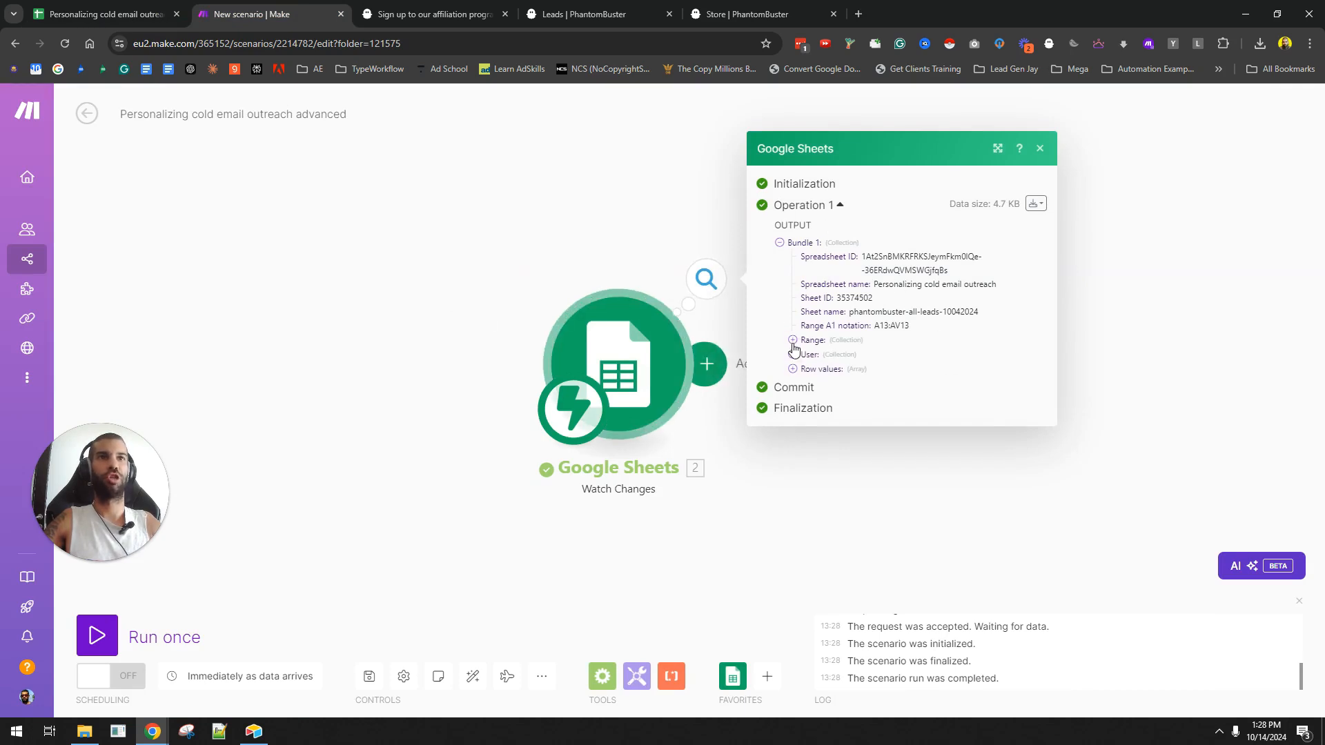
- Expand the trigger's captured range and row values, comparing them against row 13's lead
left_click(792, 340)
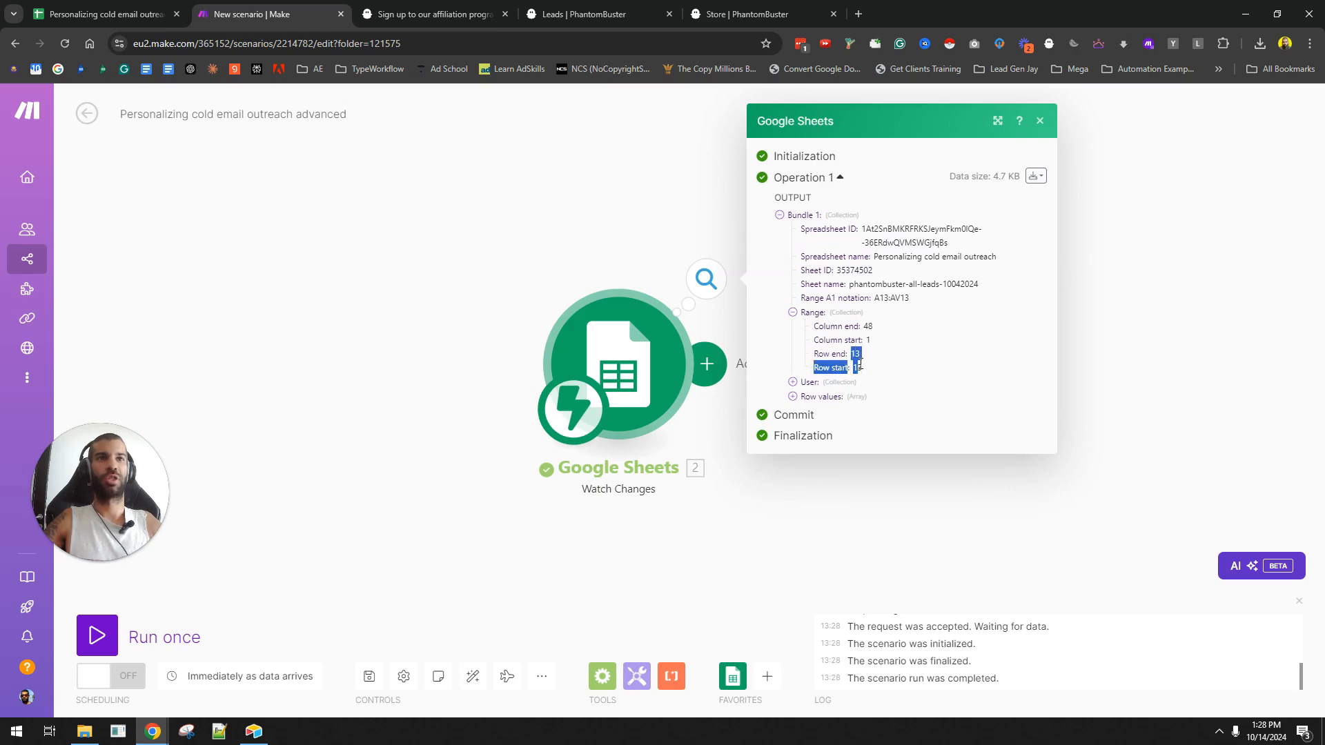
left_click(96, 9)
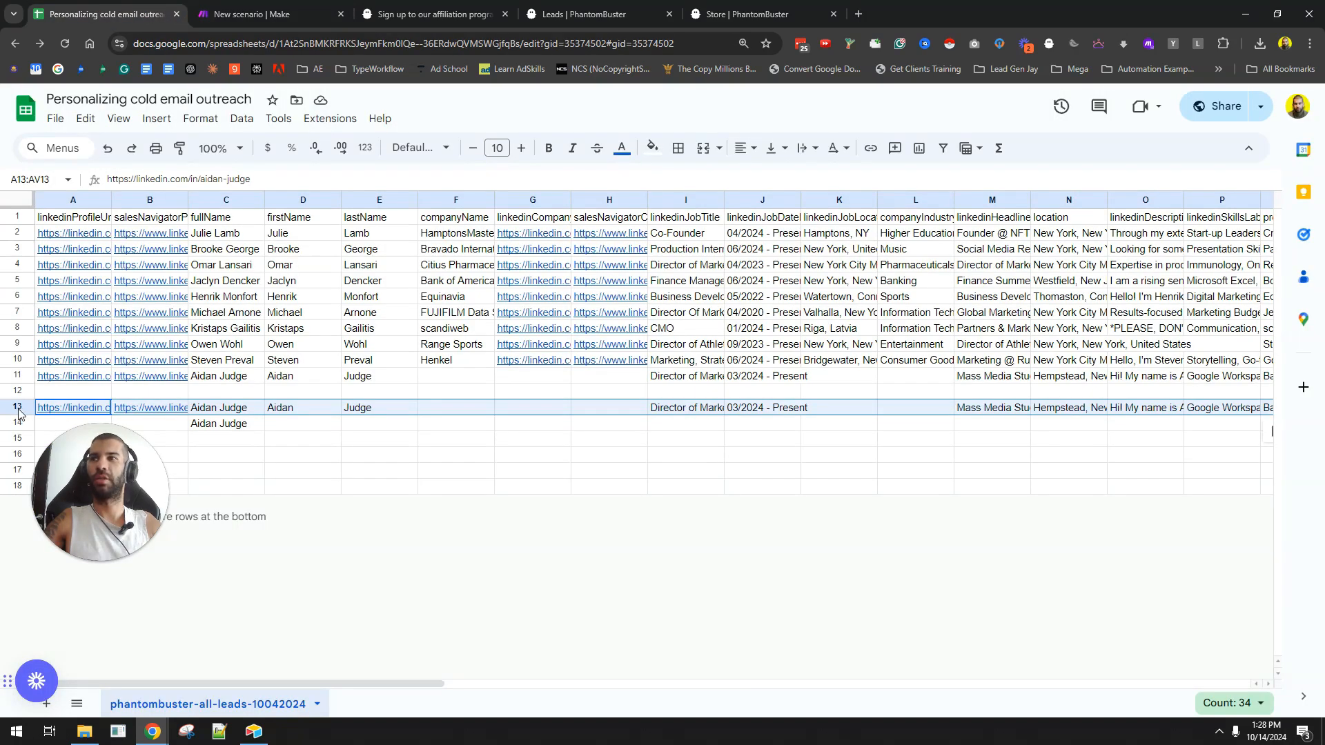
left_click(249, 13)
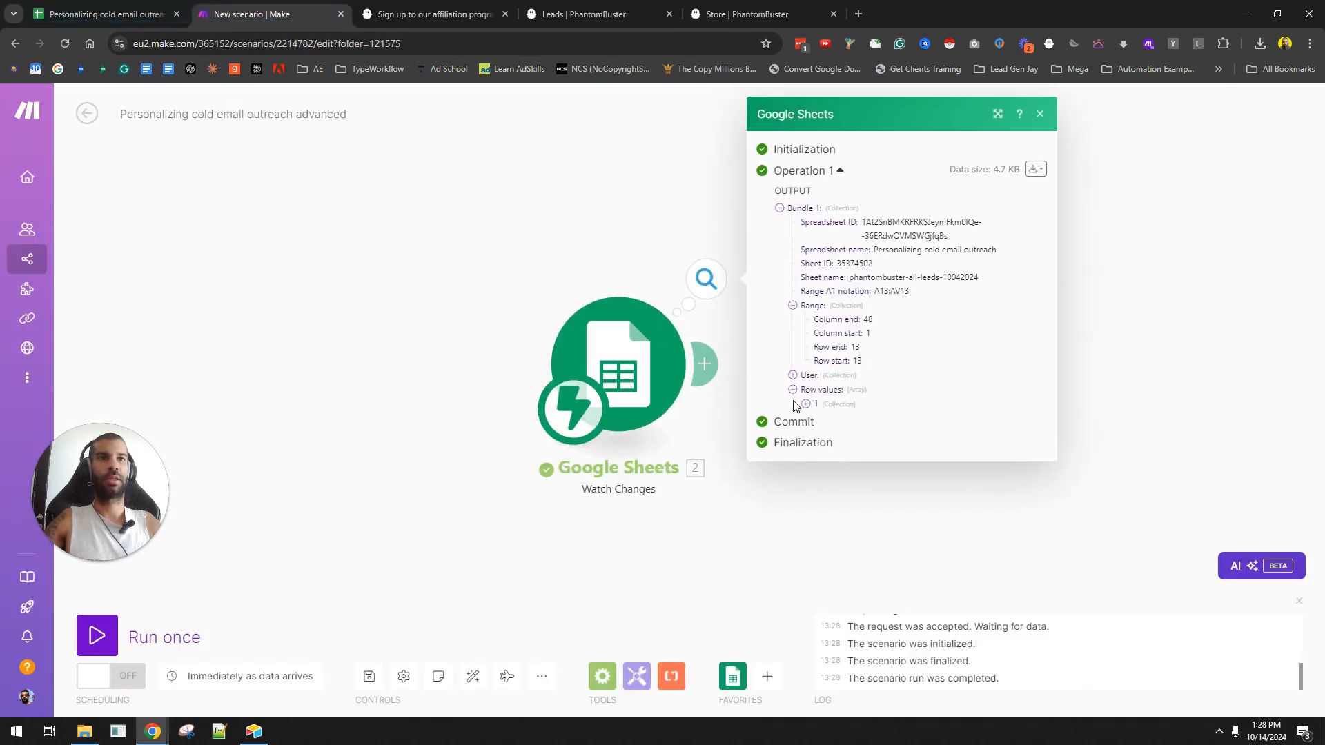
left_click(793, 397)
scroll(847, 384, "down", 1)
left_click_drag(848, 383, 911, 580)
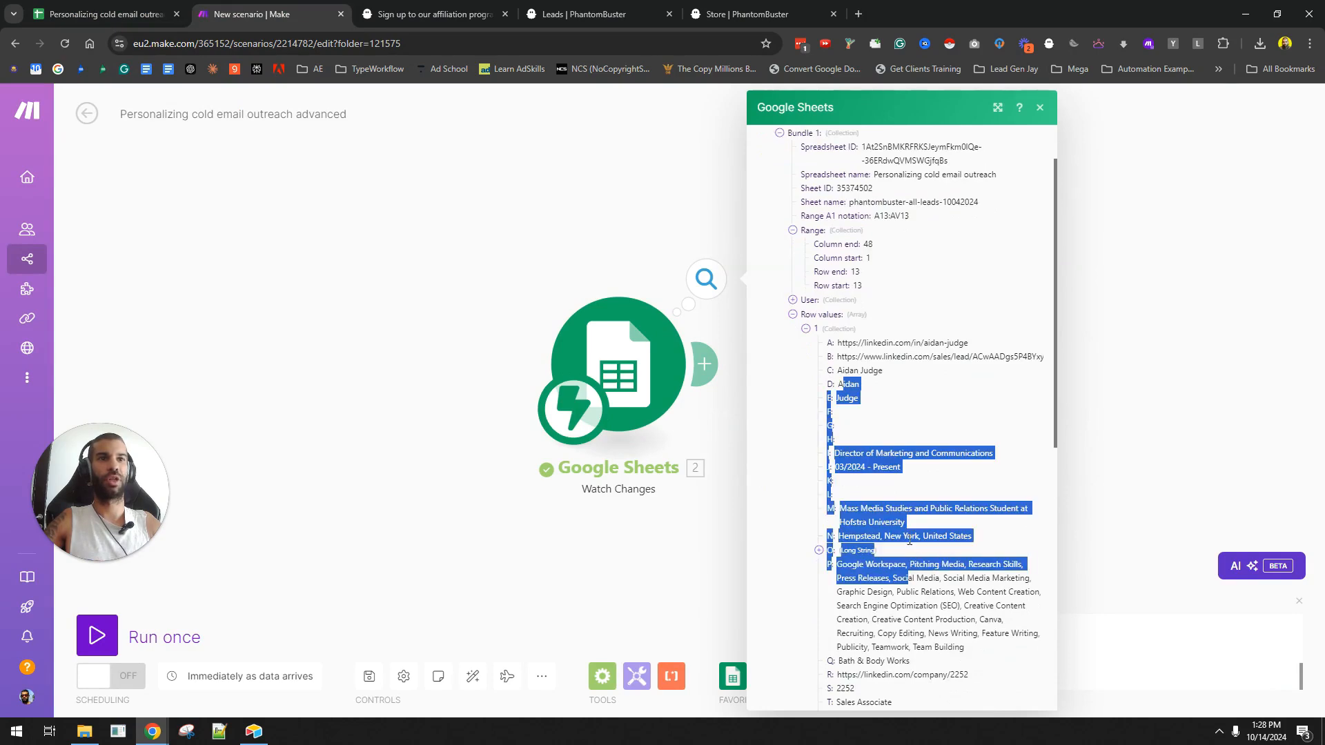
scroll(905, 529, "down", 5)
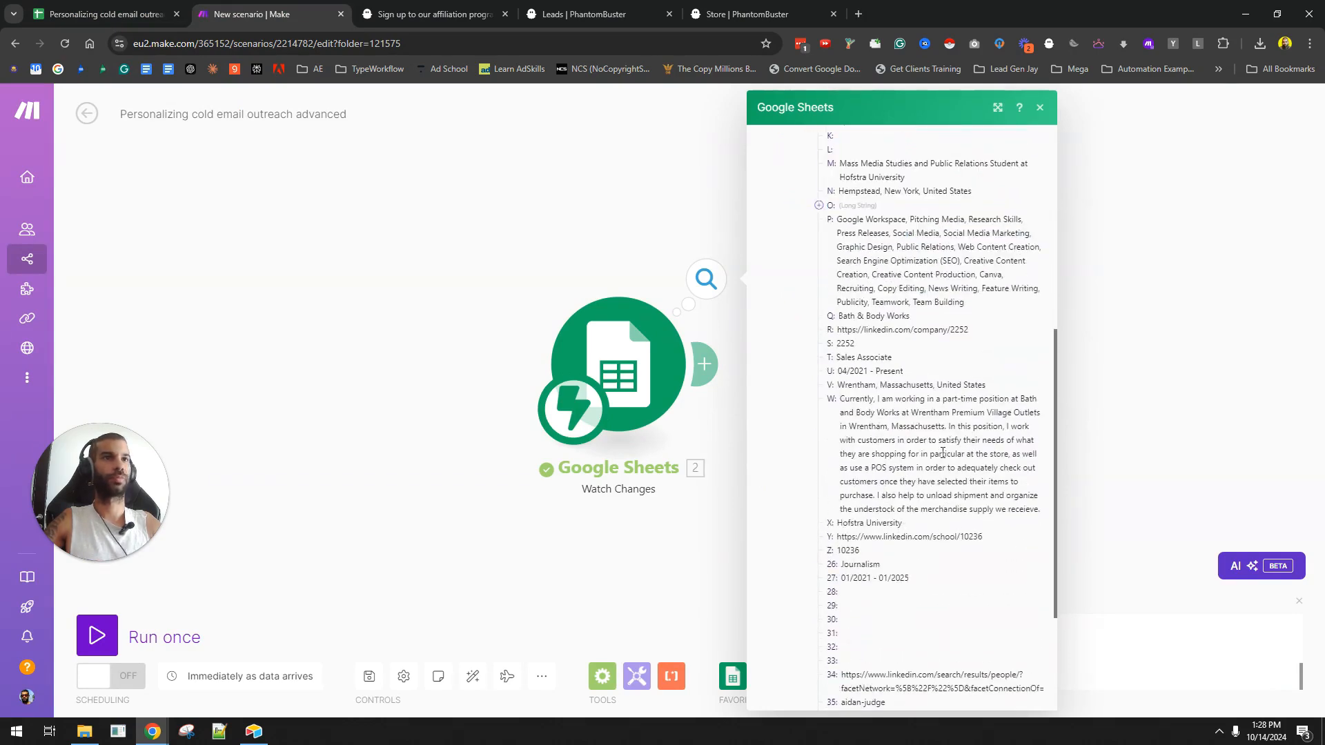
triple_click(934, 490)
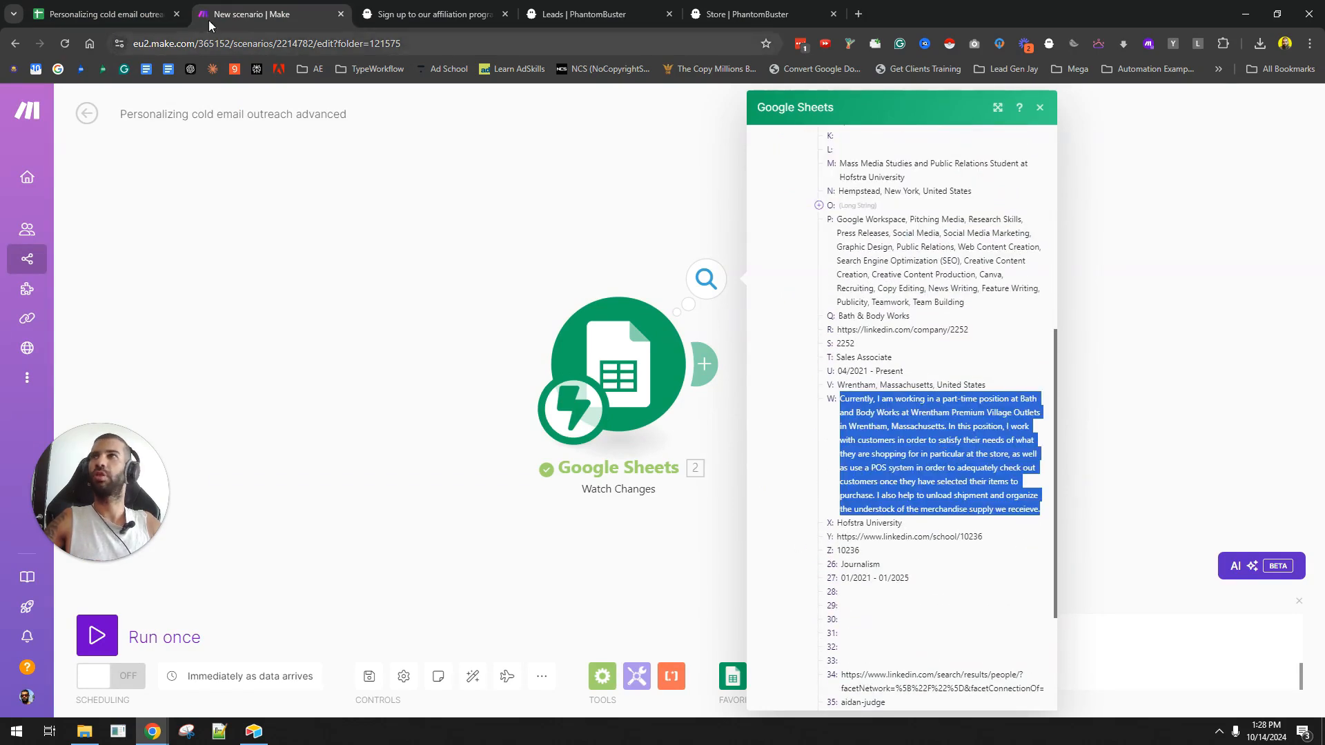
left_click(103, 14)
scroll(986, 262, "right", 5)
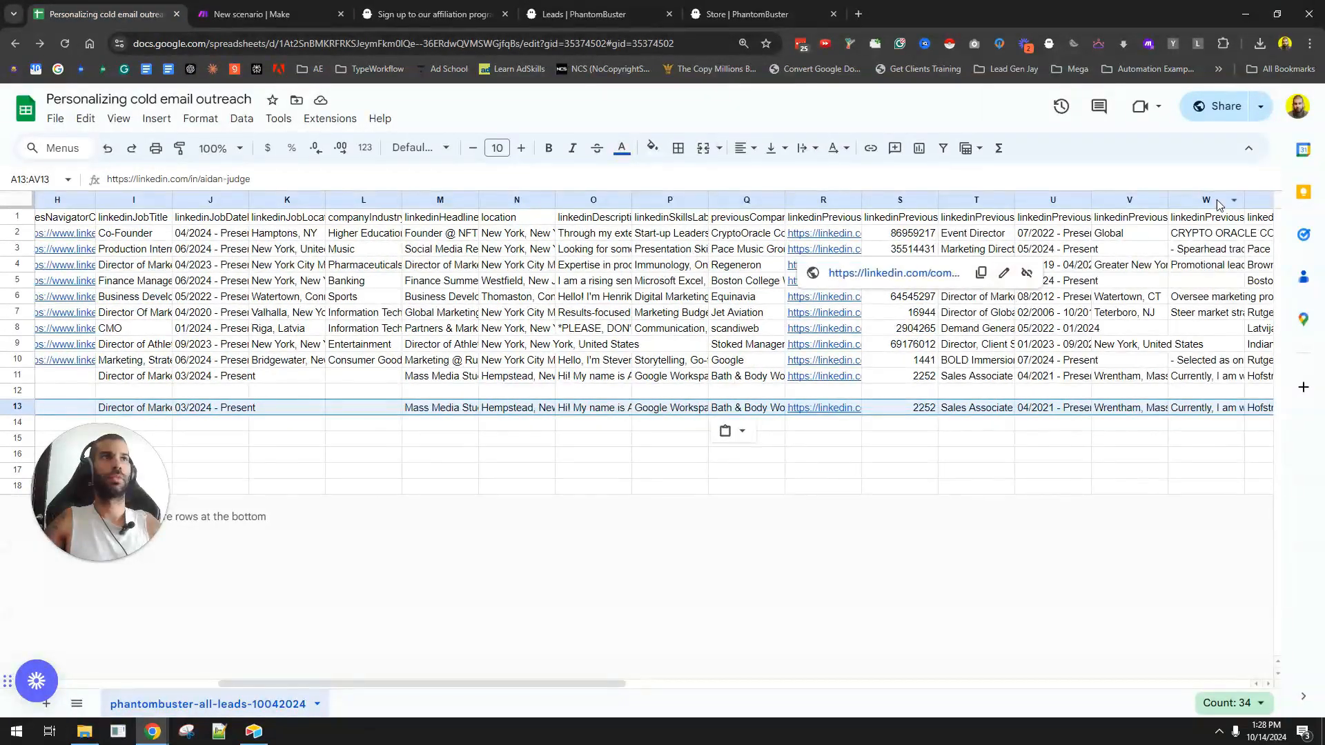
left_click(1213, 216)
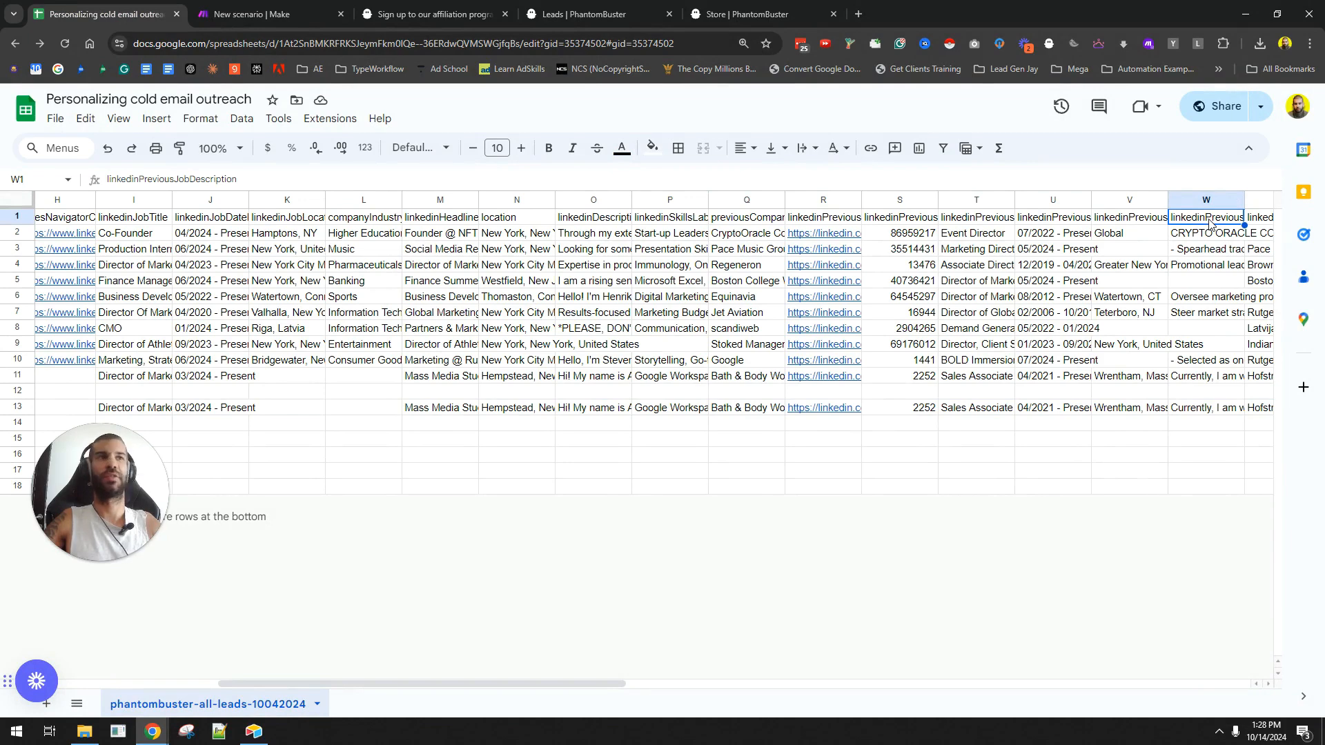
left_click(591, 218)
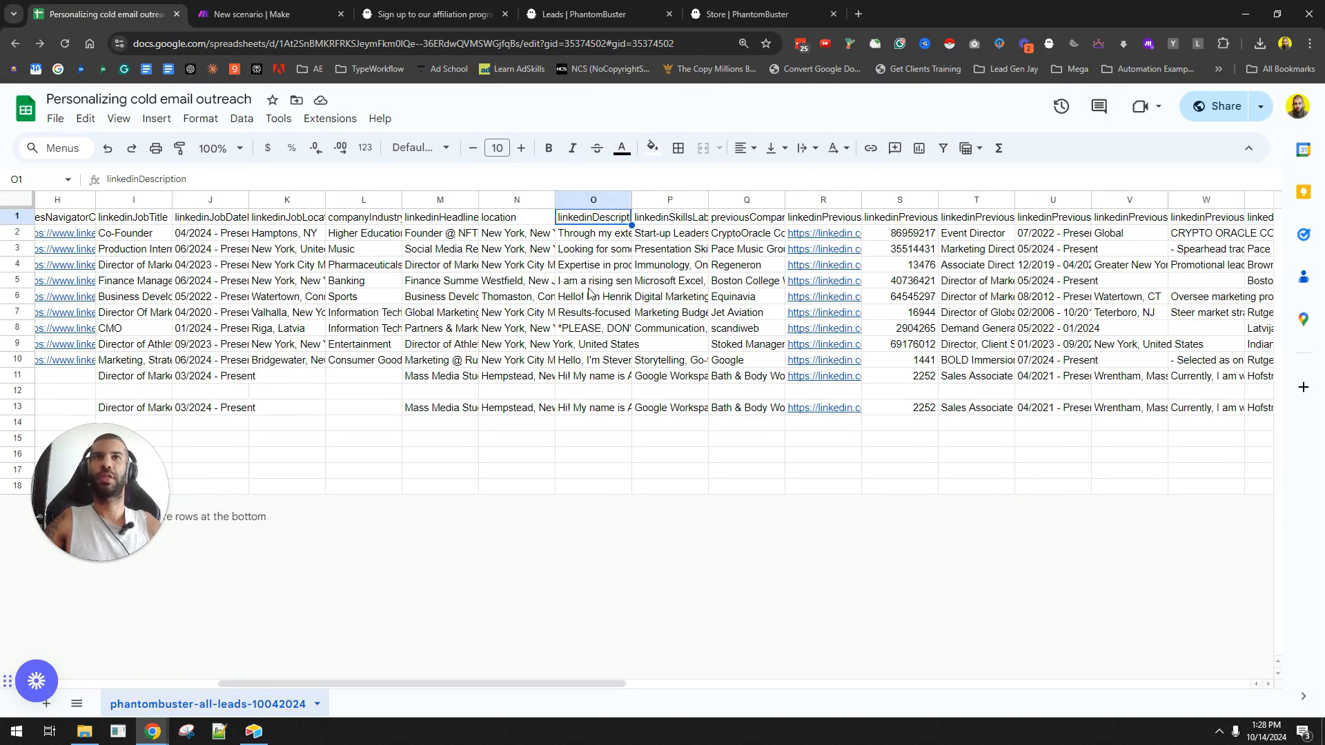
left_click(581, 409)
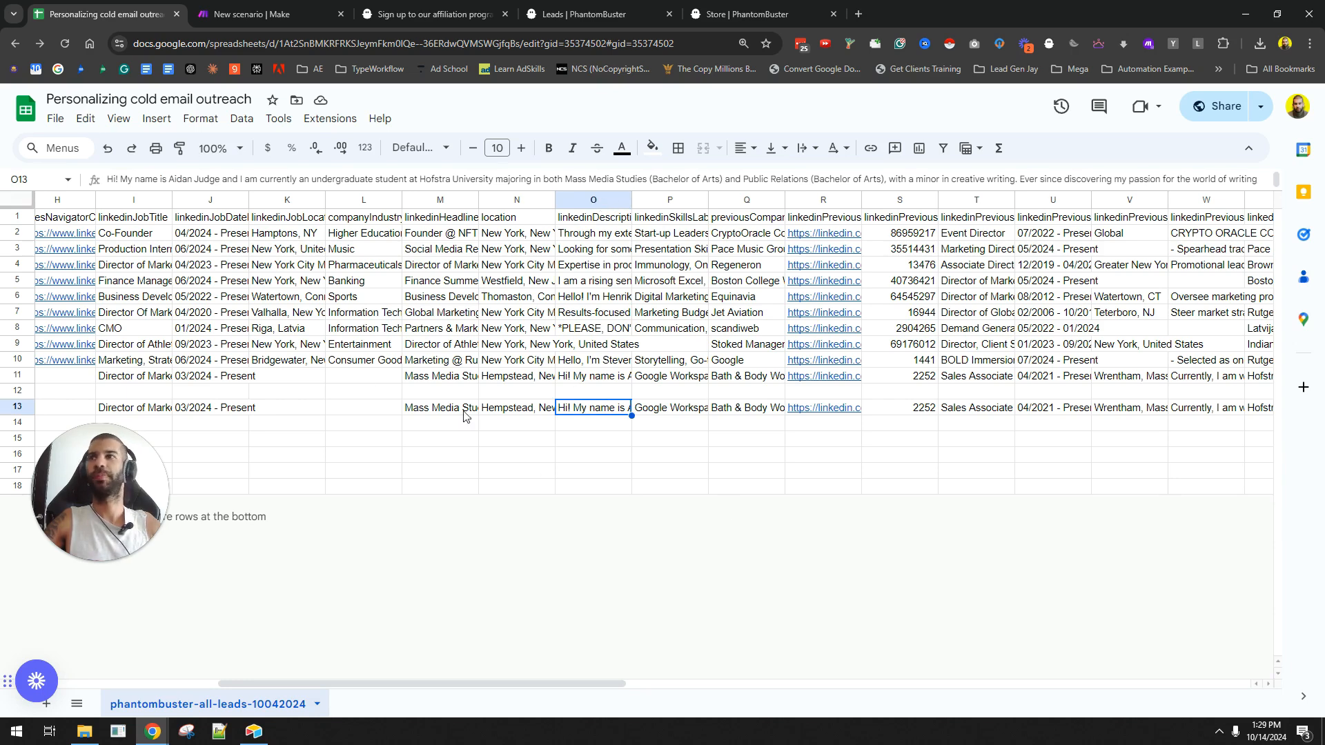
- Delete the duplicated test lead in row 13 of the lead sheet, then return to Make
key("shift+space")
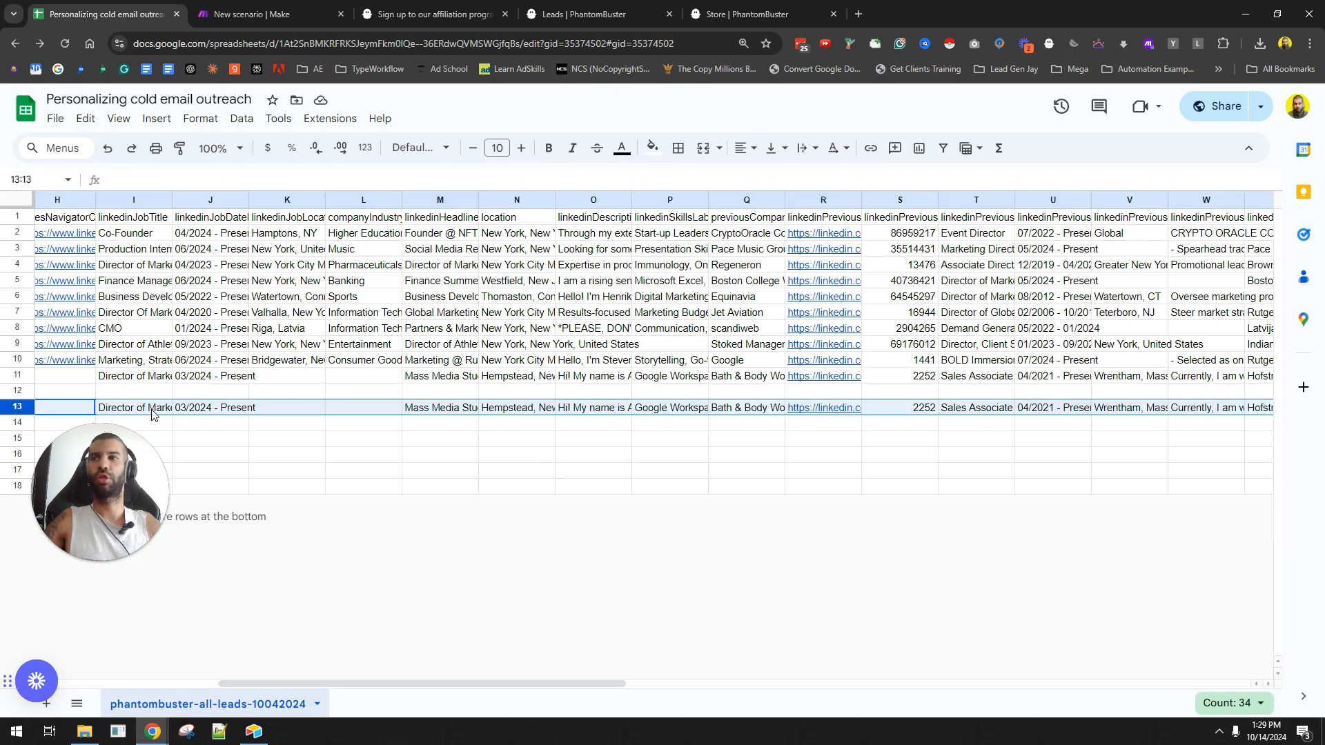
right_click(19, 408)
key("Escape")
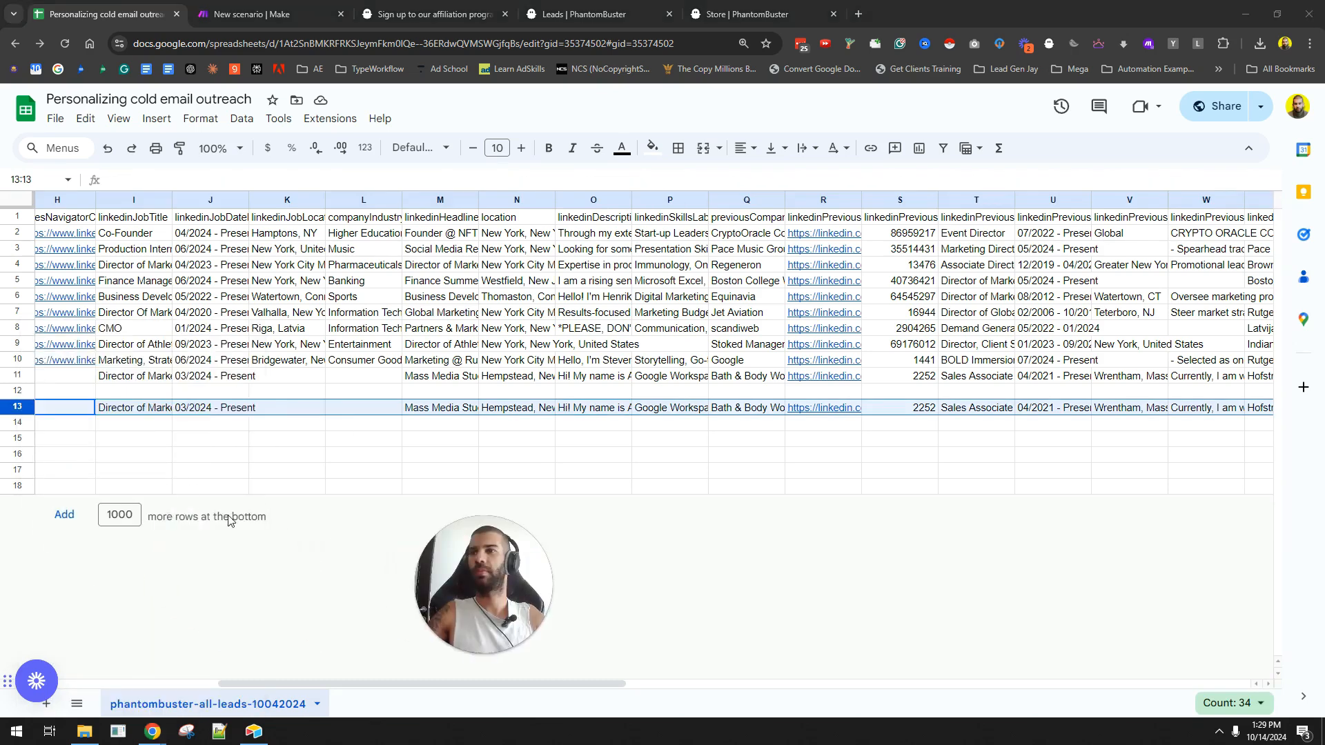
right_click(26, 403)
left_click(62, 491)
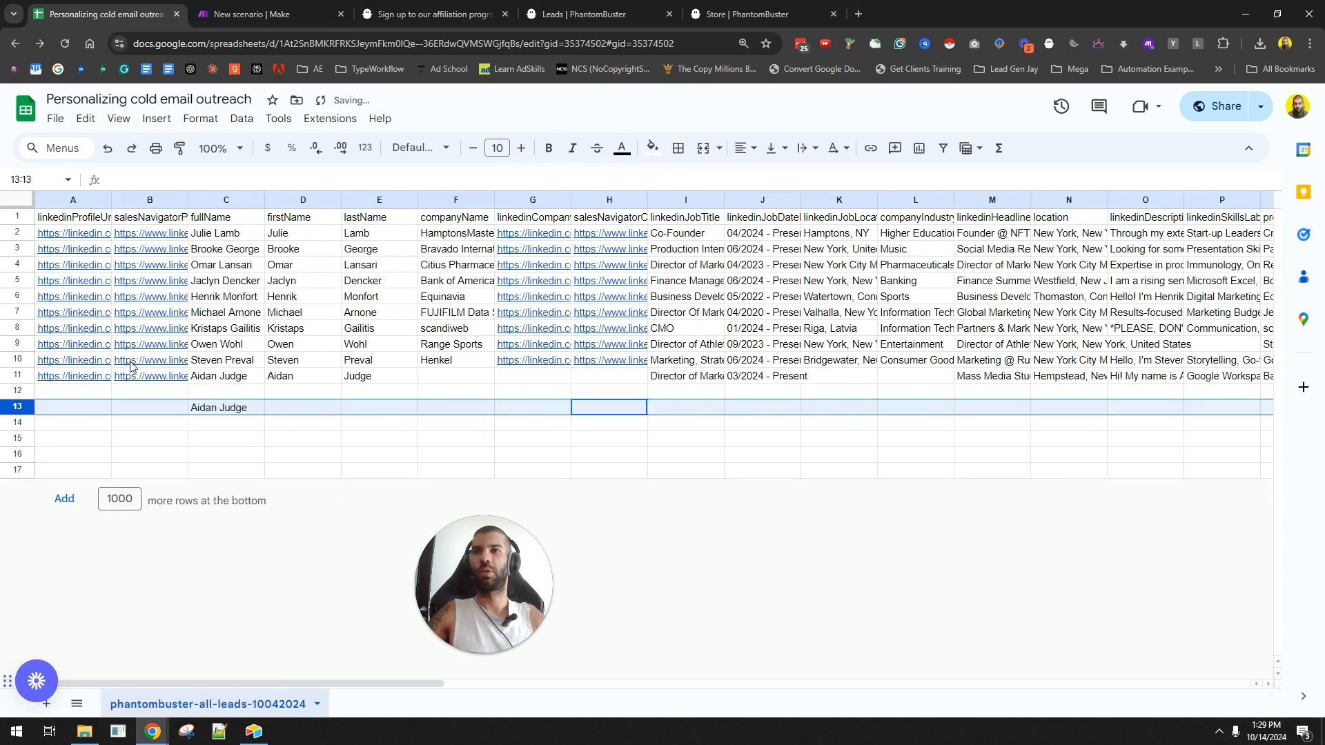
right_click(32, 409)
left_click(76, 491)
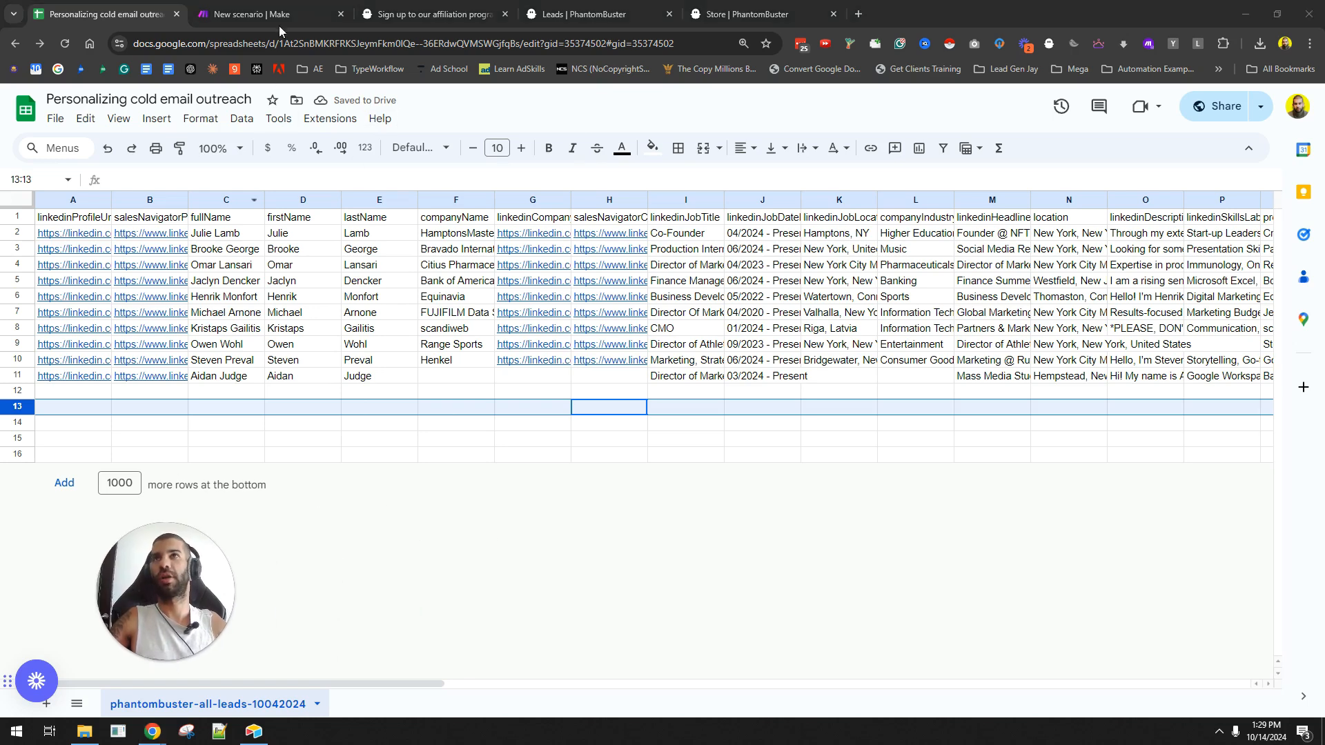
key("ctrl+Tab")
- Add an OpenAI 'Create a Completion' module after the Google Sheets trigger
left_click(527, 447)
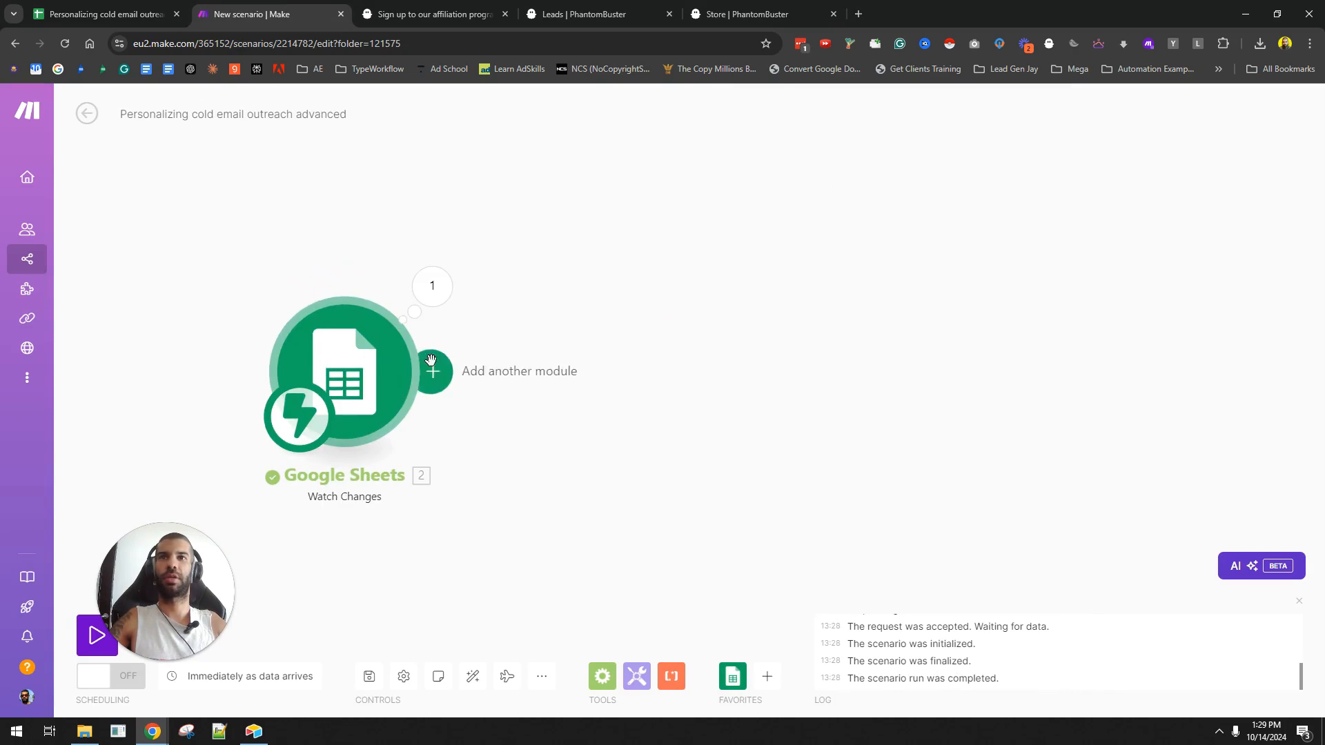
left_click(431, 371)
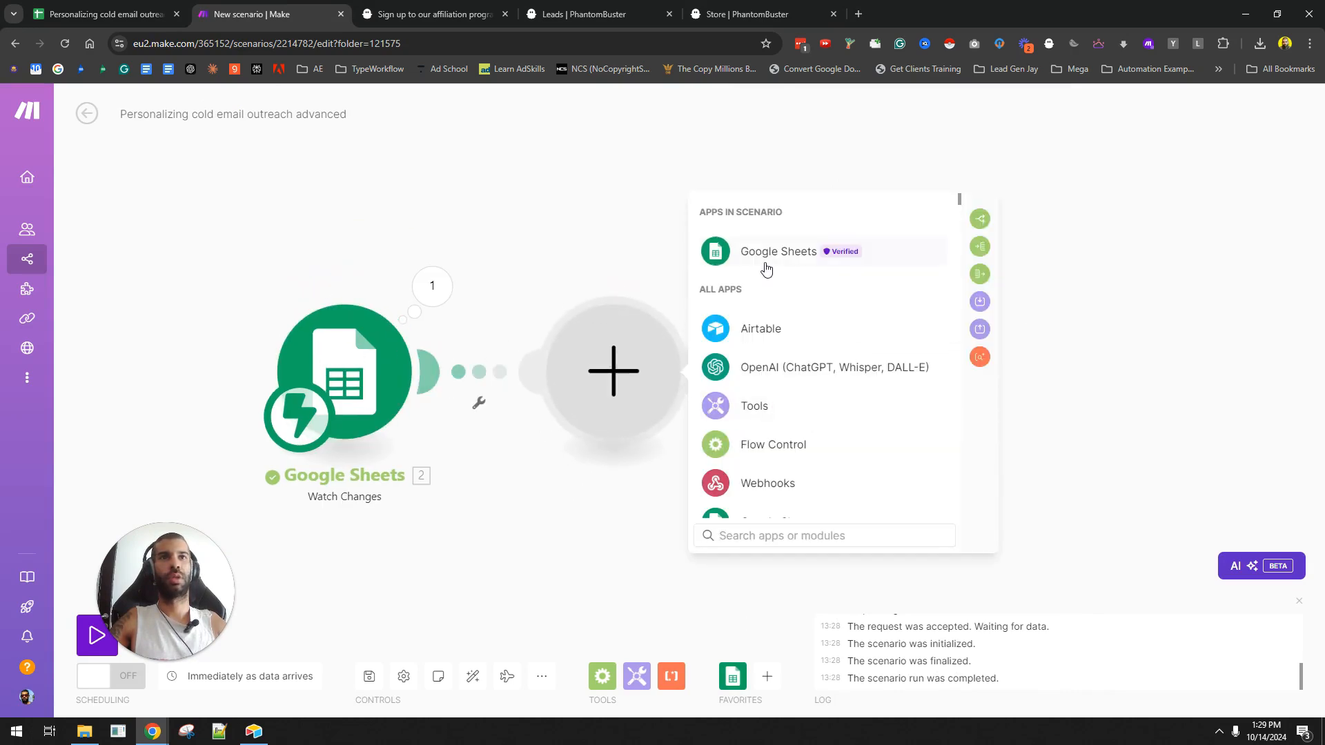
left_click_drag(761, 251, 776, 370)
left_click(775, 370)
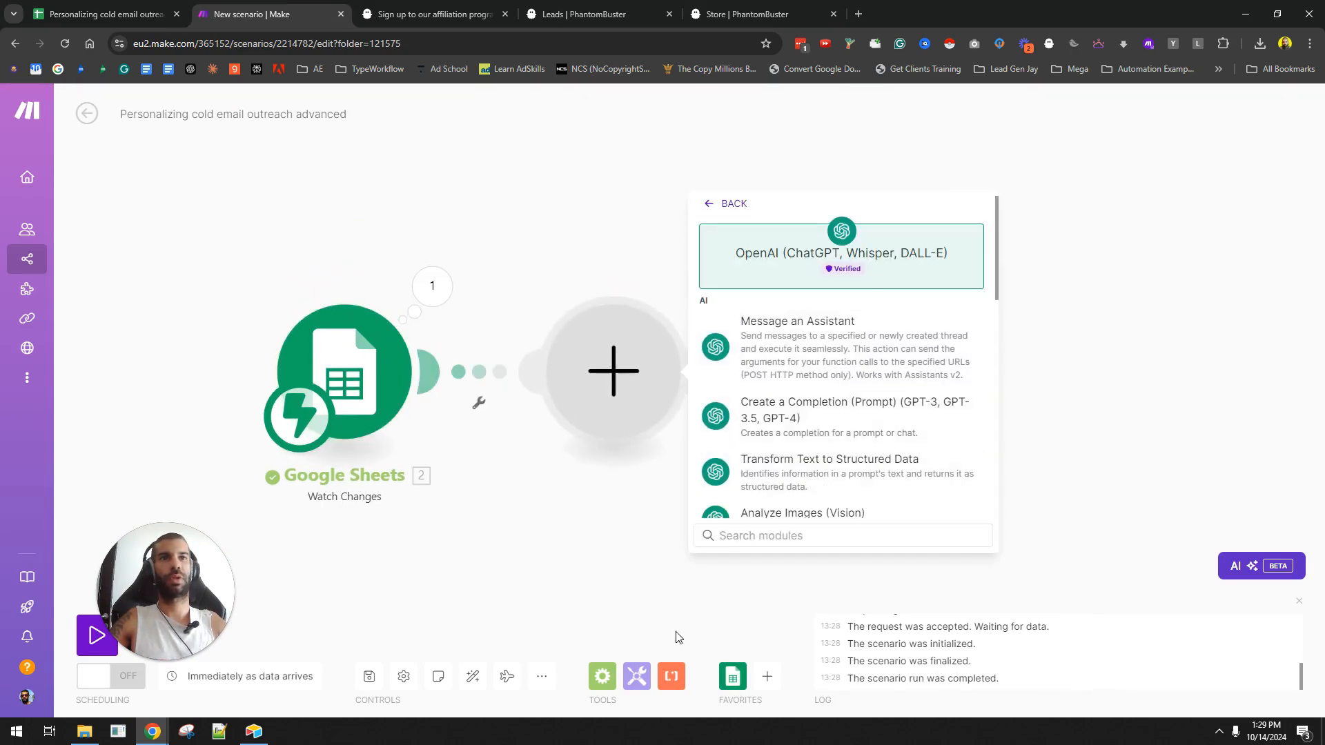
left_click(821, 424)
- Set the completion's Max Tokens to 0 and its model to gpt-4o-mini
left_click(801, 426)
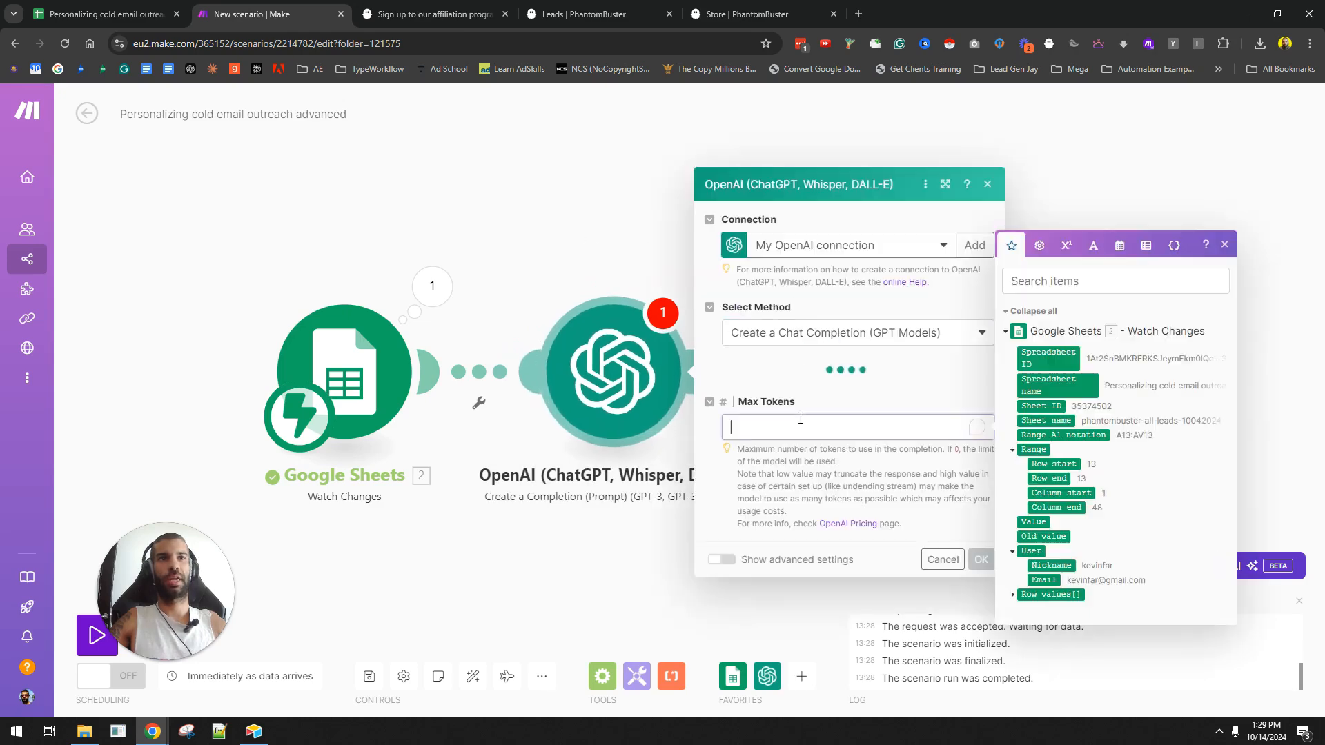
type("0")
left_click(808, 348)
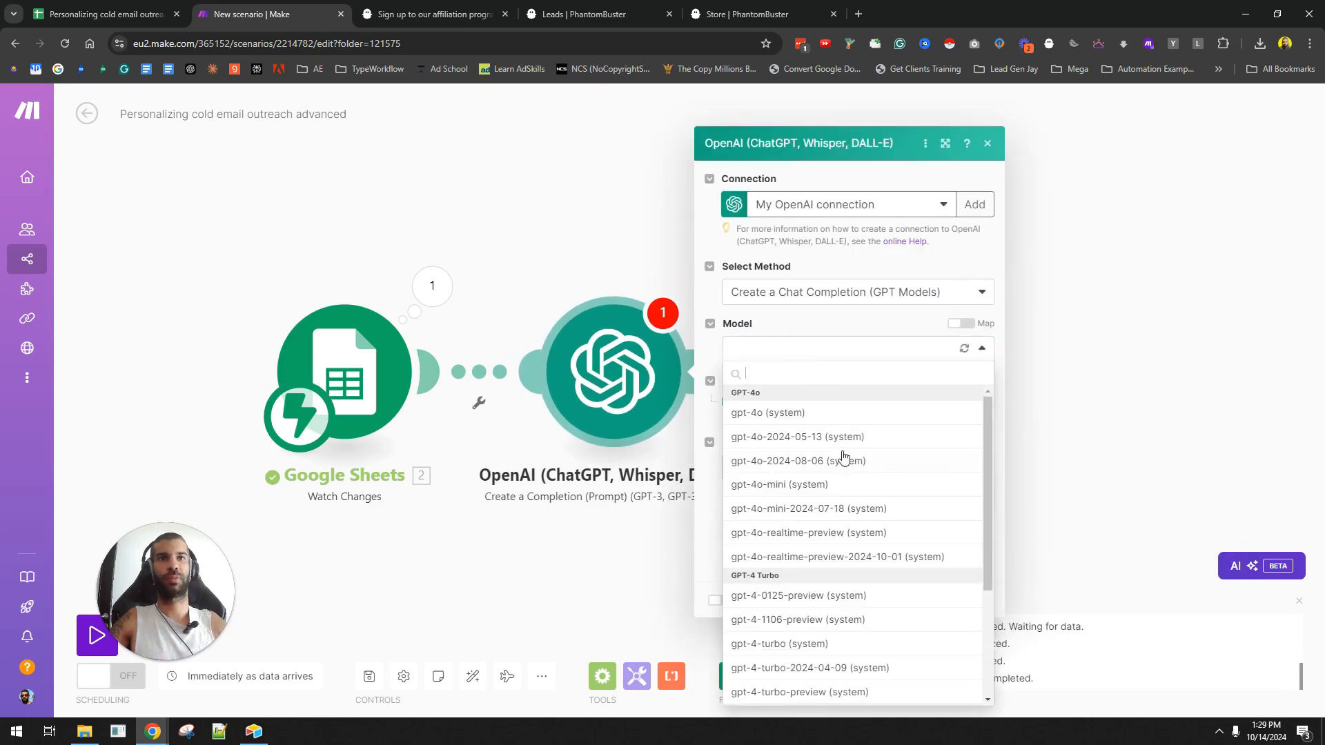
left_click(829, 486)
- Make Message 1 a System prompt starting 'You craft personalized cold emails to help…', then add a second message
left_click(764, 402)
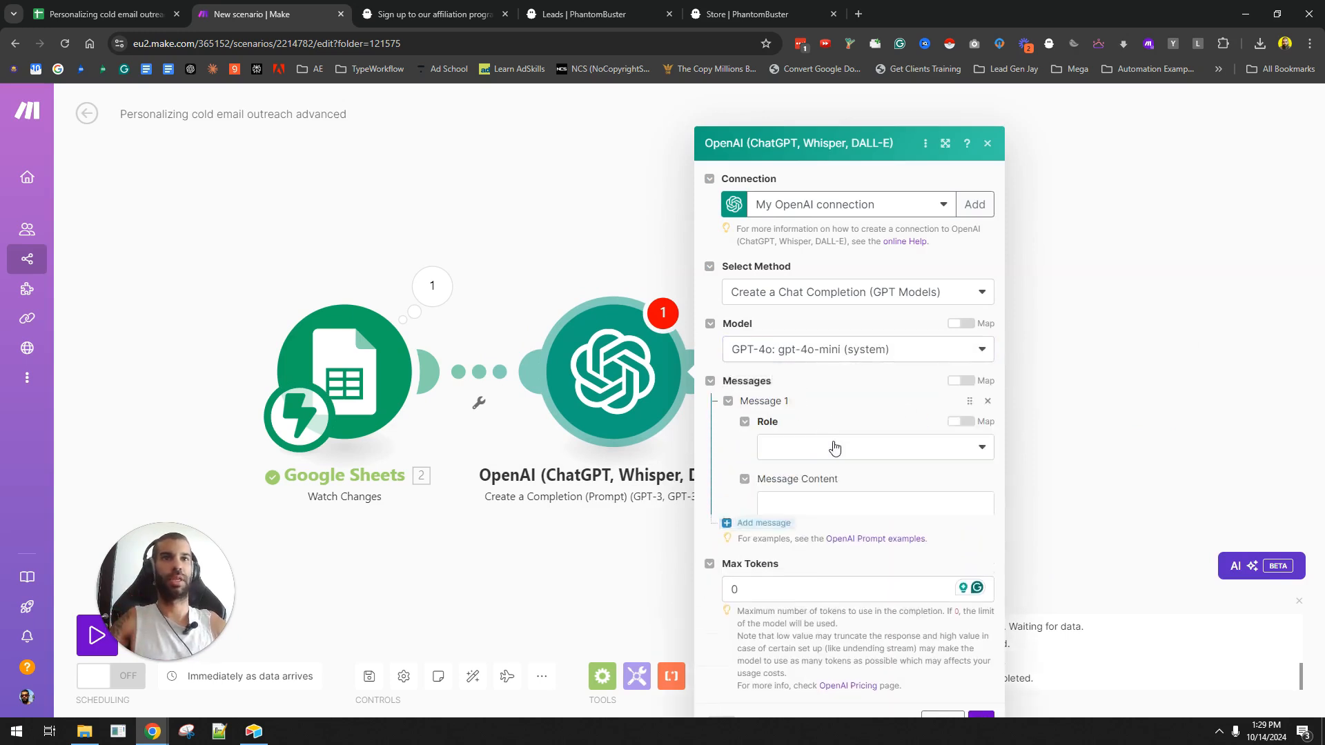
left_click(812, 418)
left_click(802, 433)
left_click(813, 469)
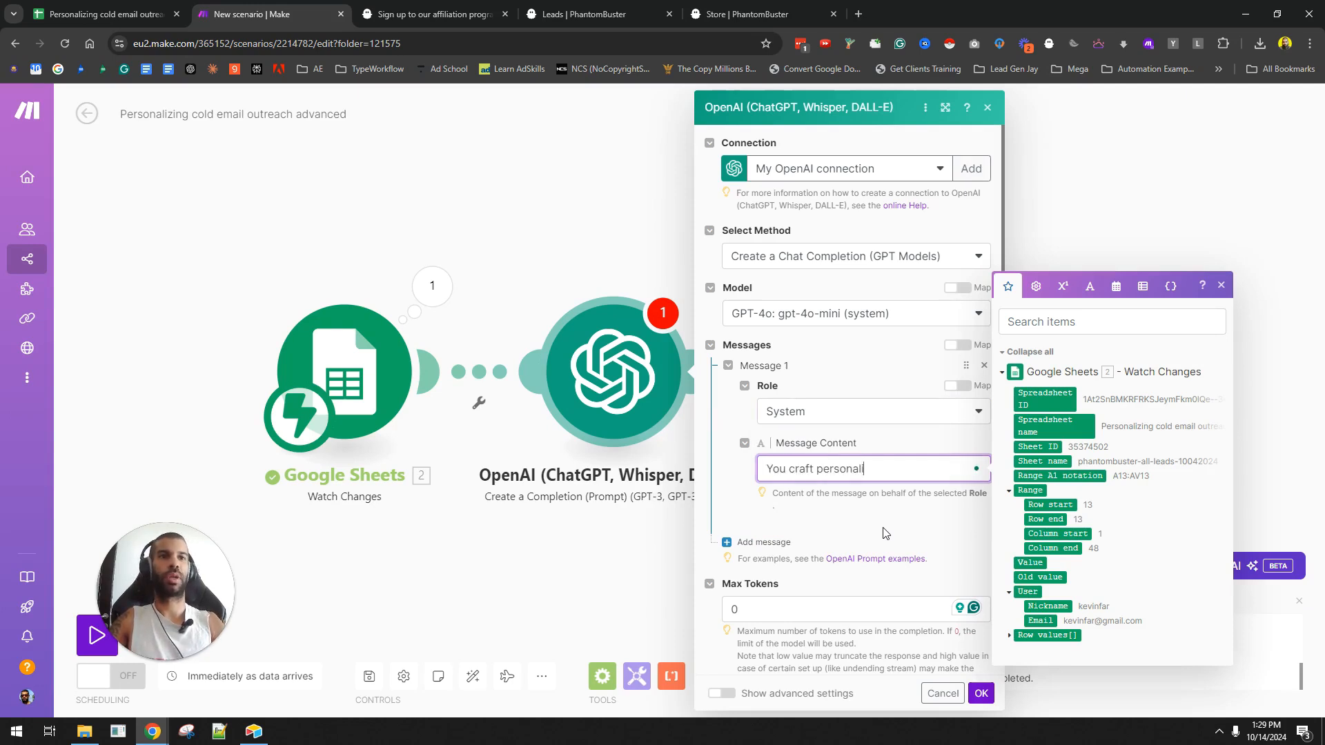
type("You craft personalized cold emails to help break the ice and get the receiver to")
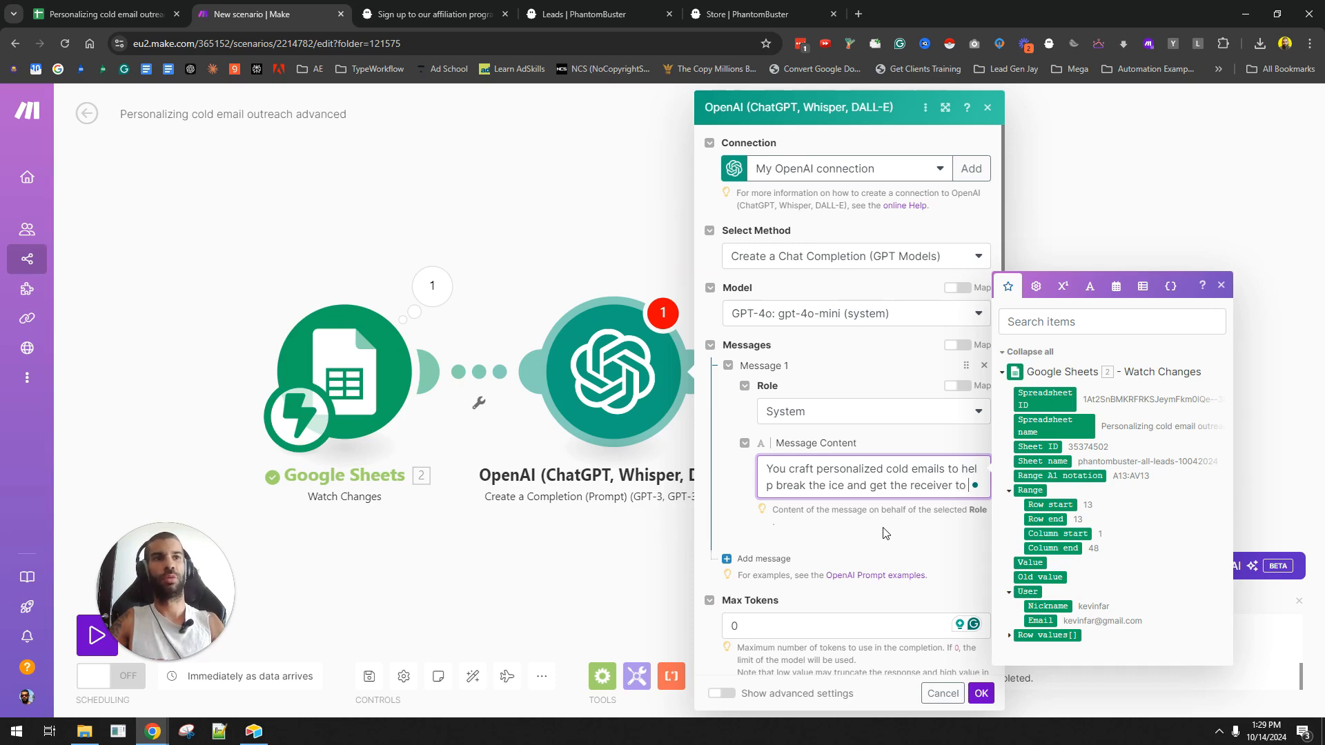
type("engage and respond")
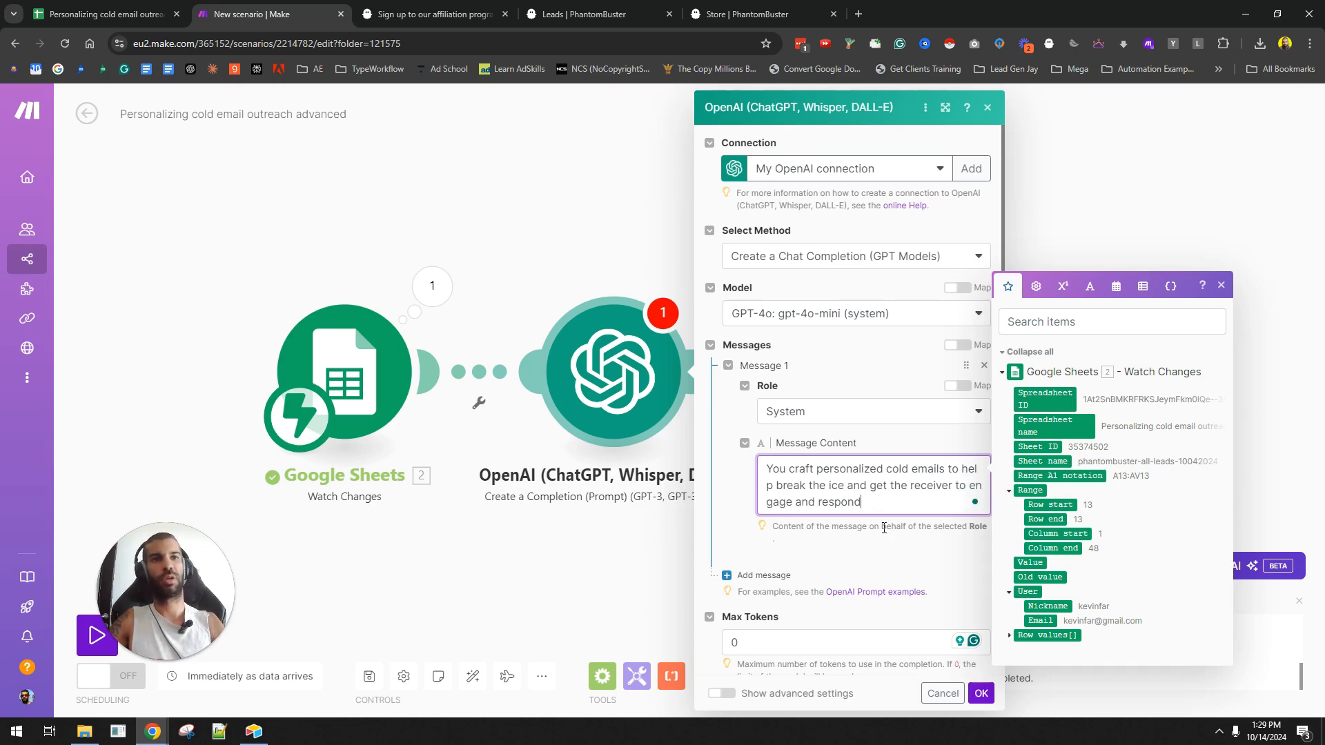
type(".")
key("Return")
key("Return")
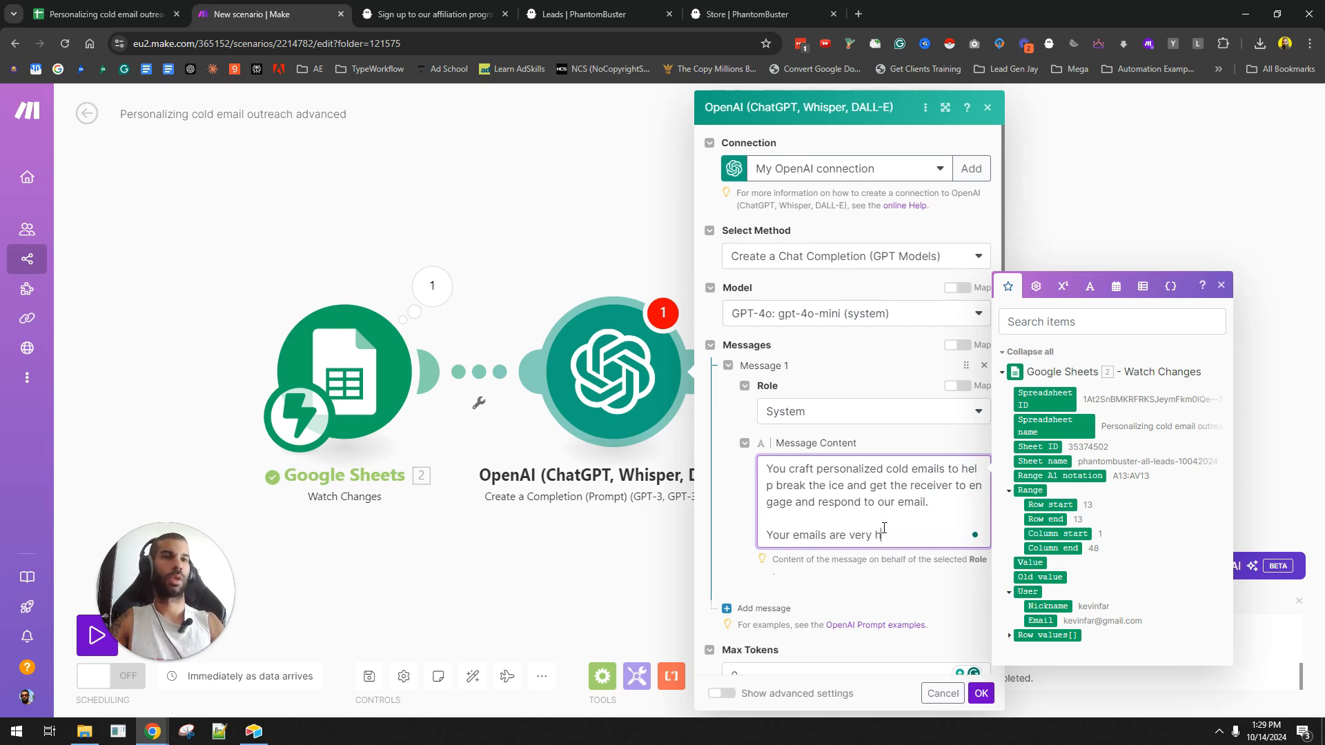
type("vary in perplexity and brevity as if tw")
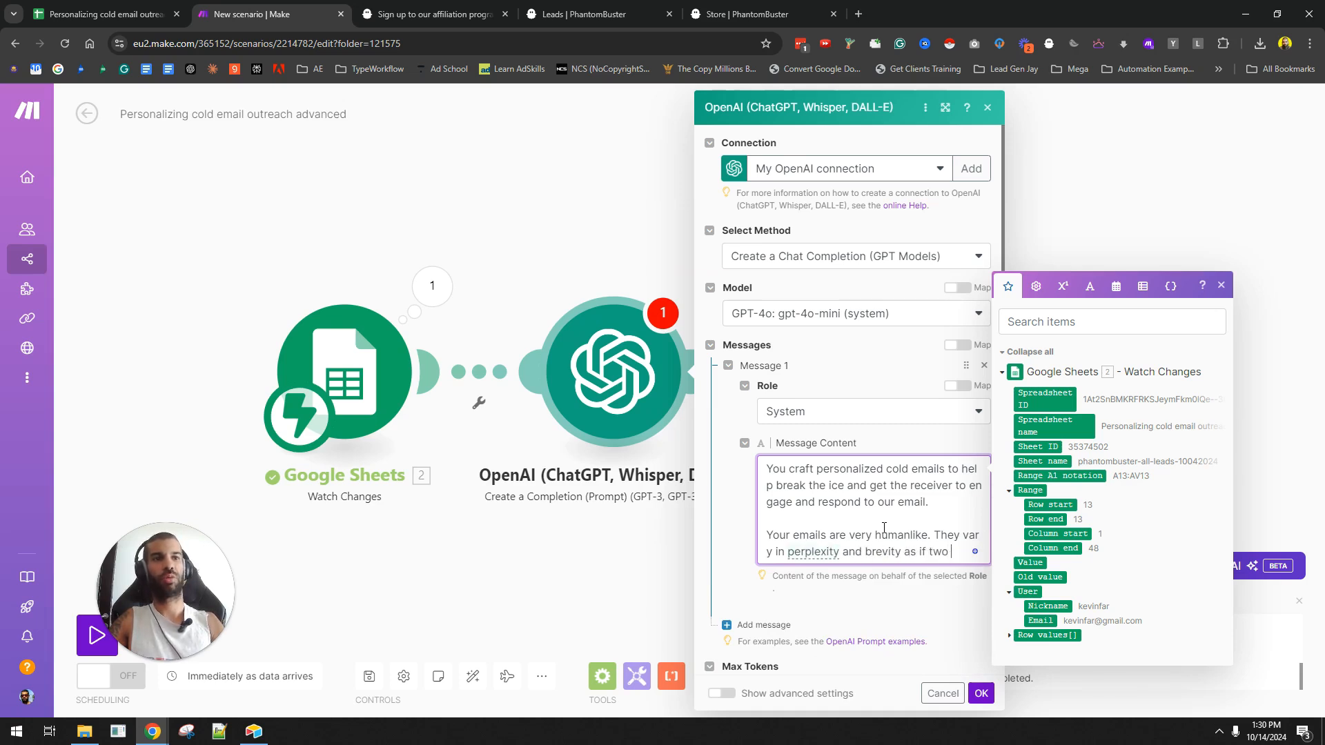
type("ople are speaking together over a coffee.")
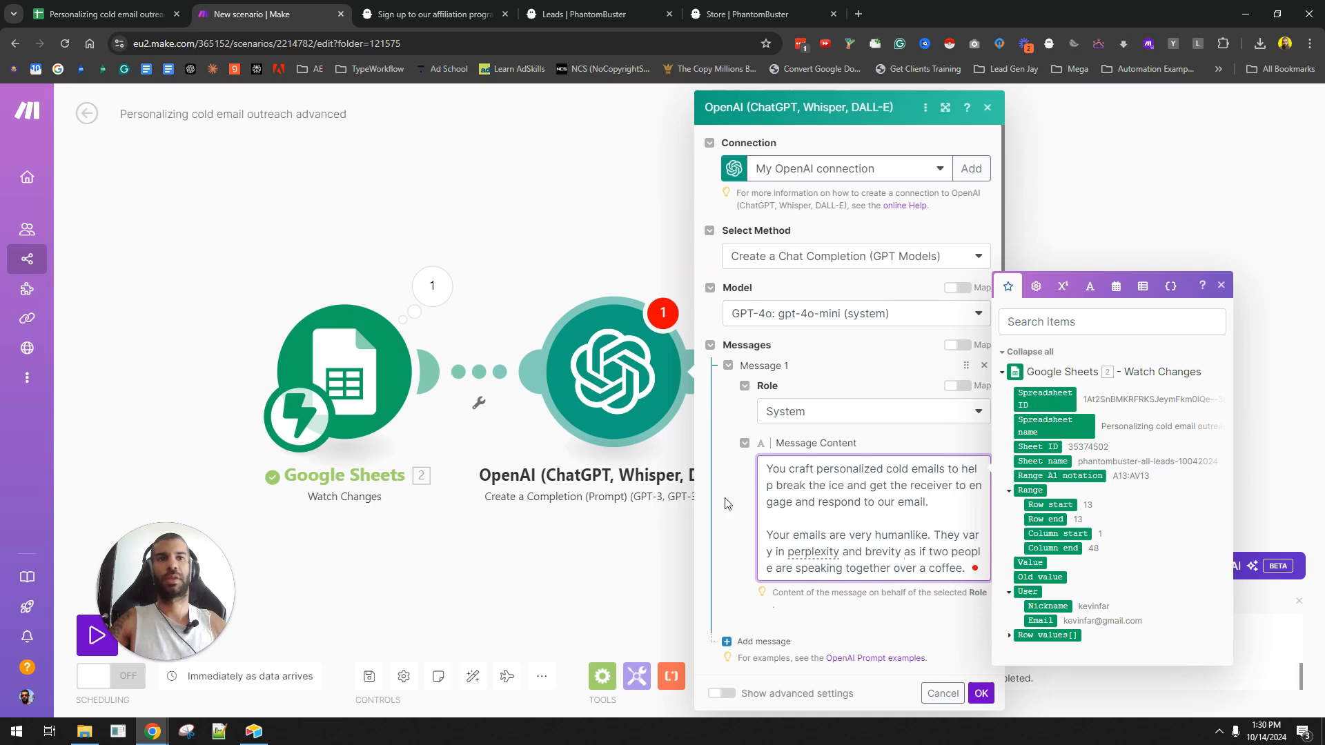
scroll(732, 507, "down", 2)
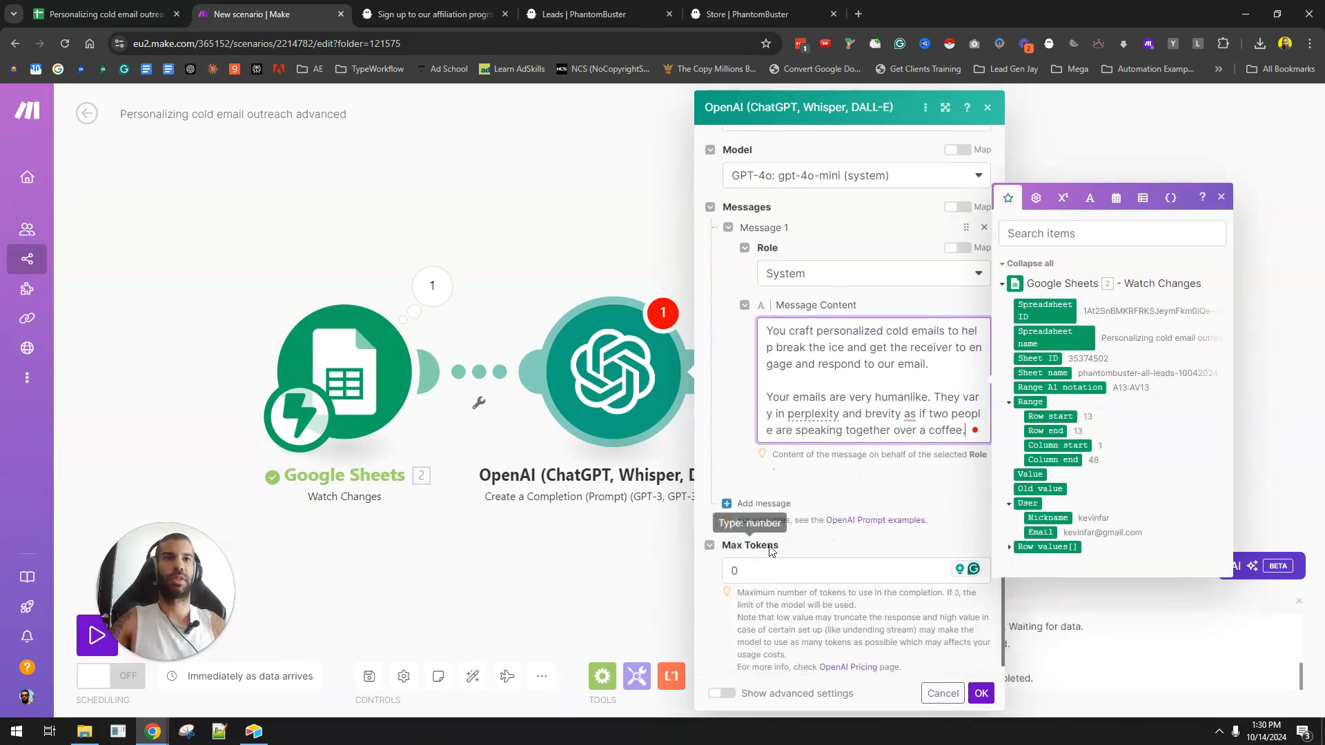
left_click(764, 504)
- Make Message 2 a User message introducing the prospect info, mapped to the row's column O description
scroll(905, 510, "down", 1)
left_click(785, 481)
left_click(866, 528)
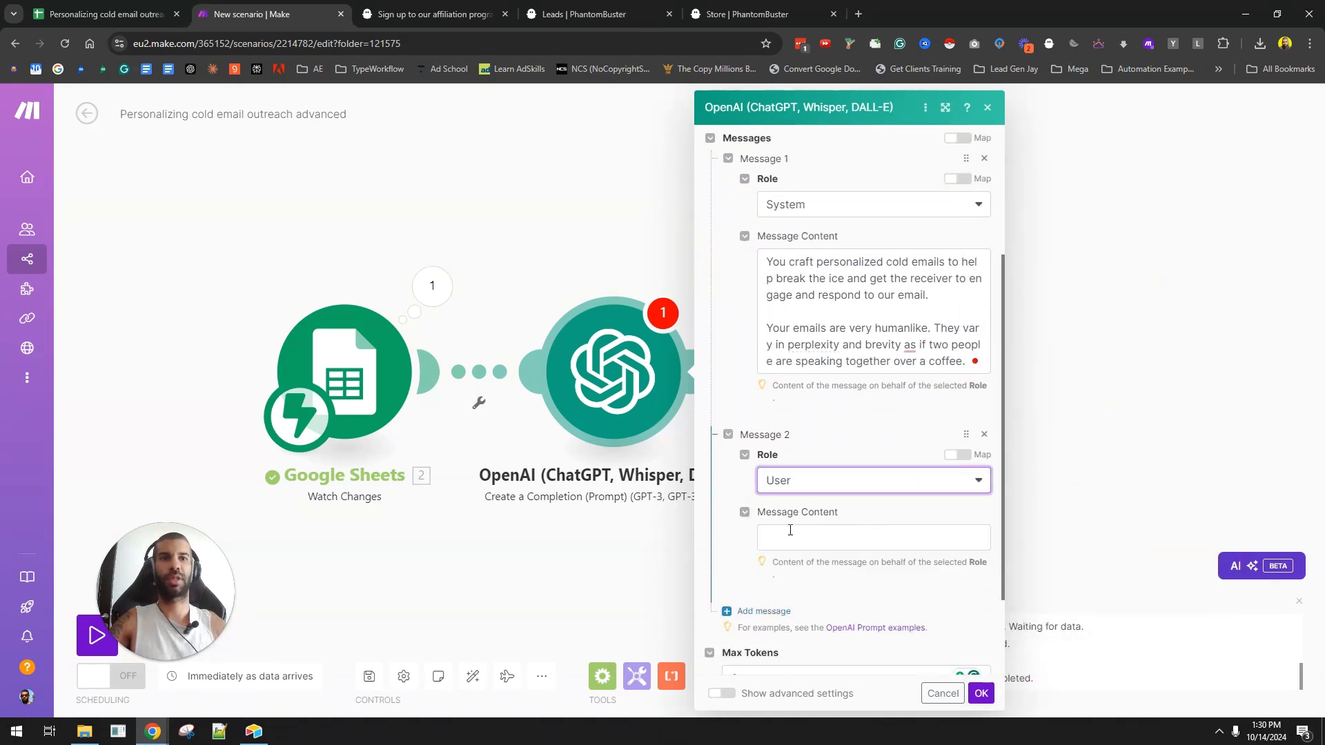
scroll(869, 514, "down", 2)
left_click(816, 412)
type("This is the inf")
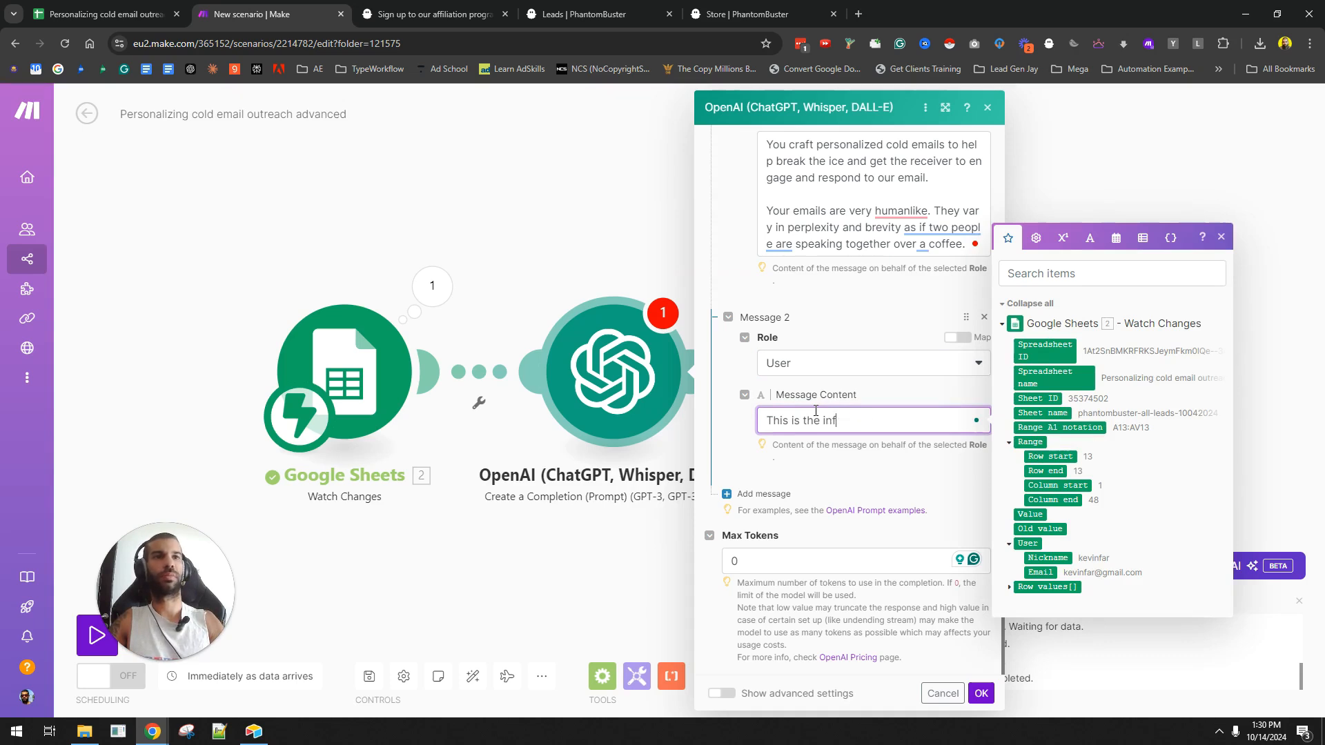
type("ormation you know about the prospe")
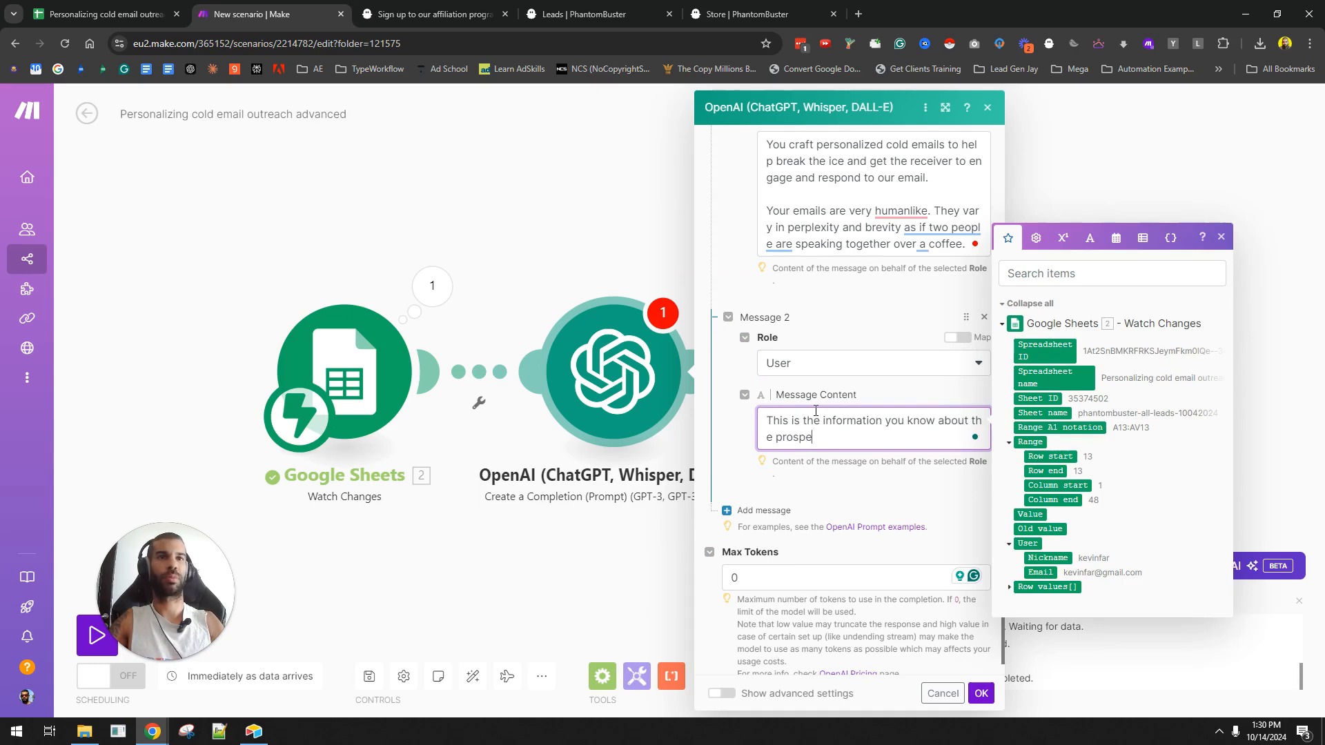
key("Return")
key("Return")
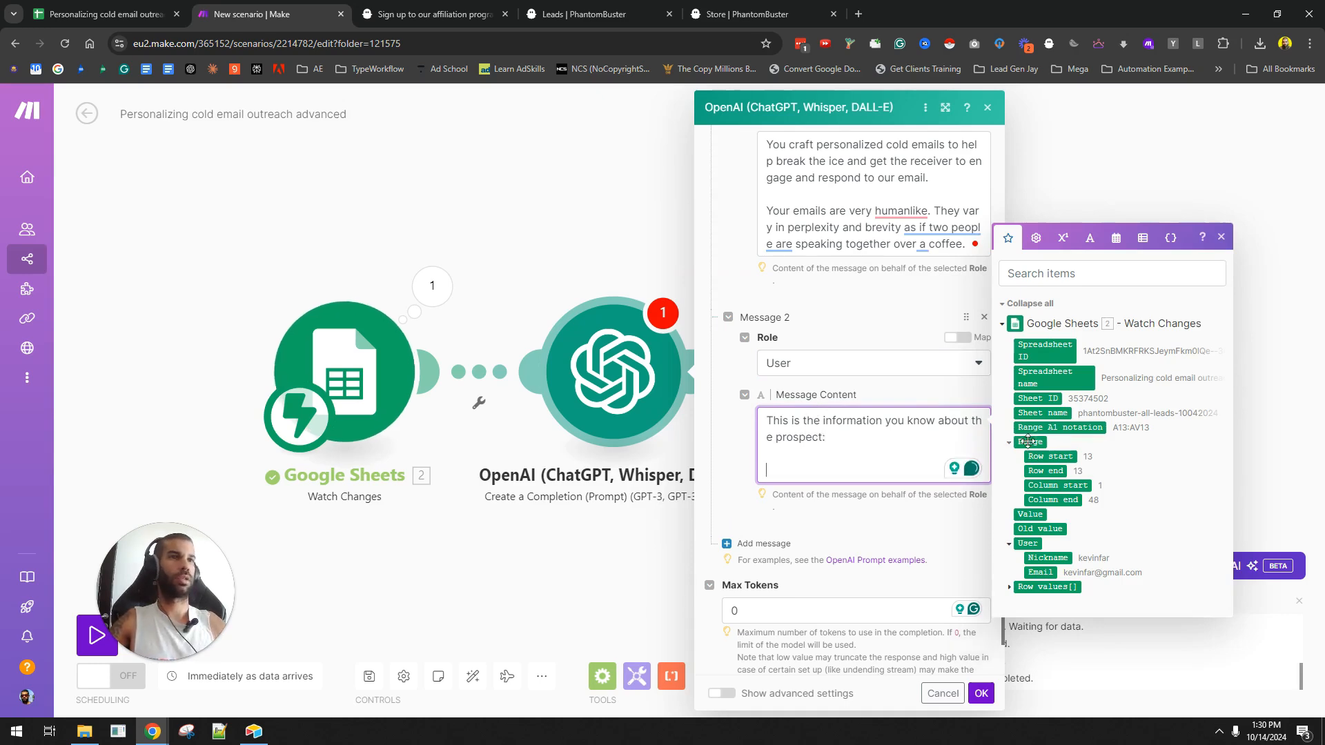
left_click(1011, 588)
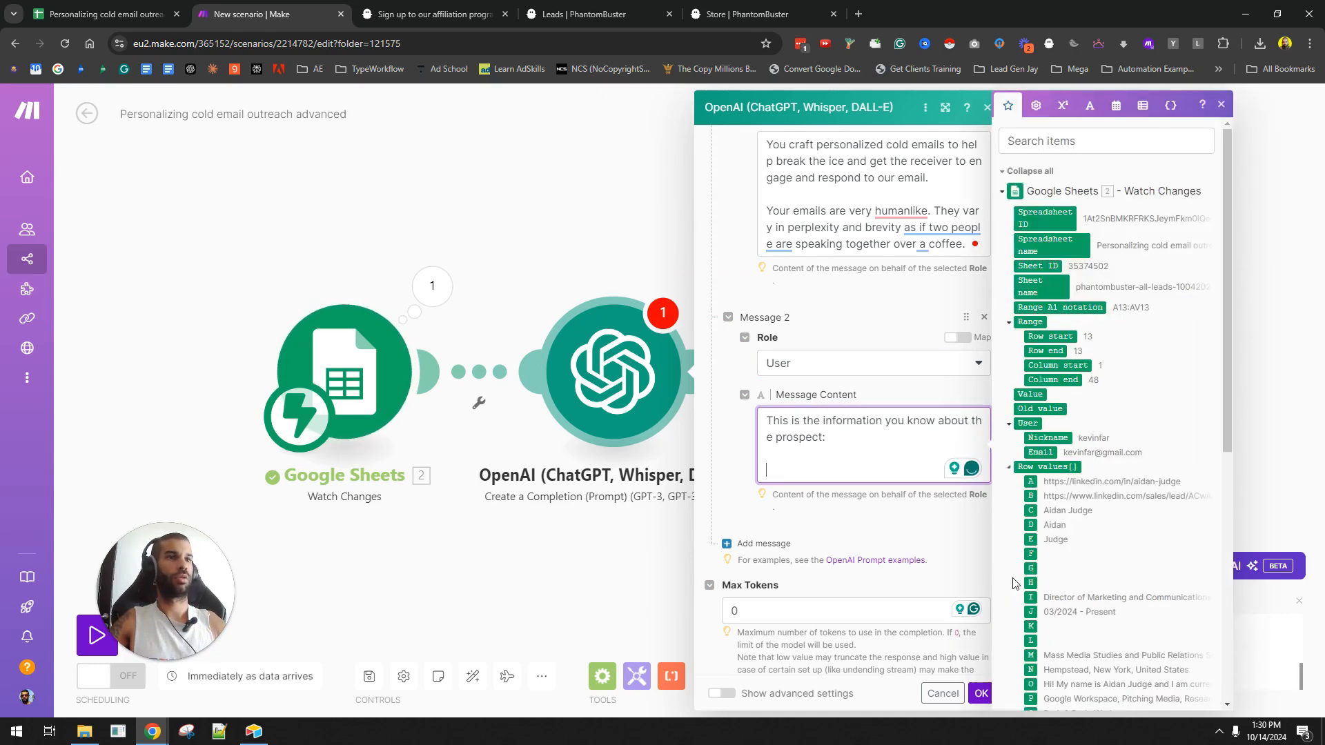
scroll(1060, 461, "down", 4)
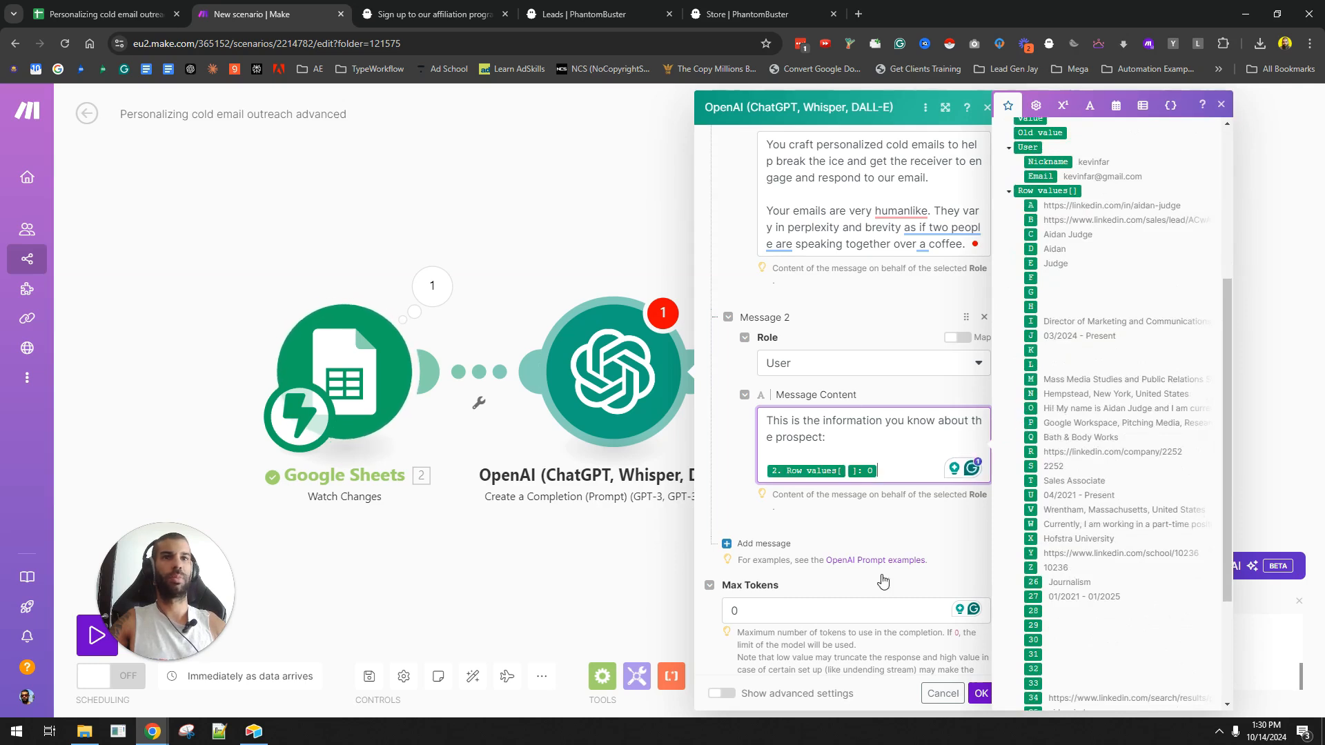
left_click(1031, 408)
- Add Message 3 with the Assistant role, beginning 'Only…'
left_click(763, 544)
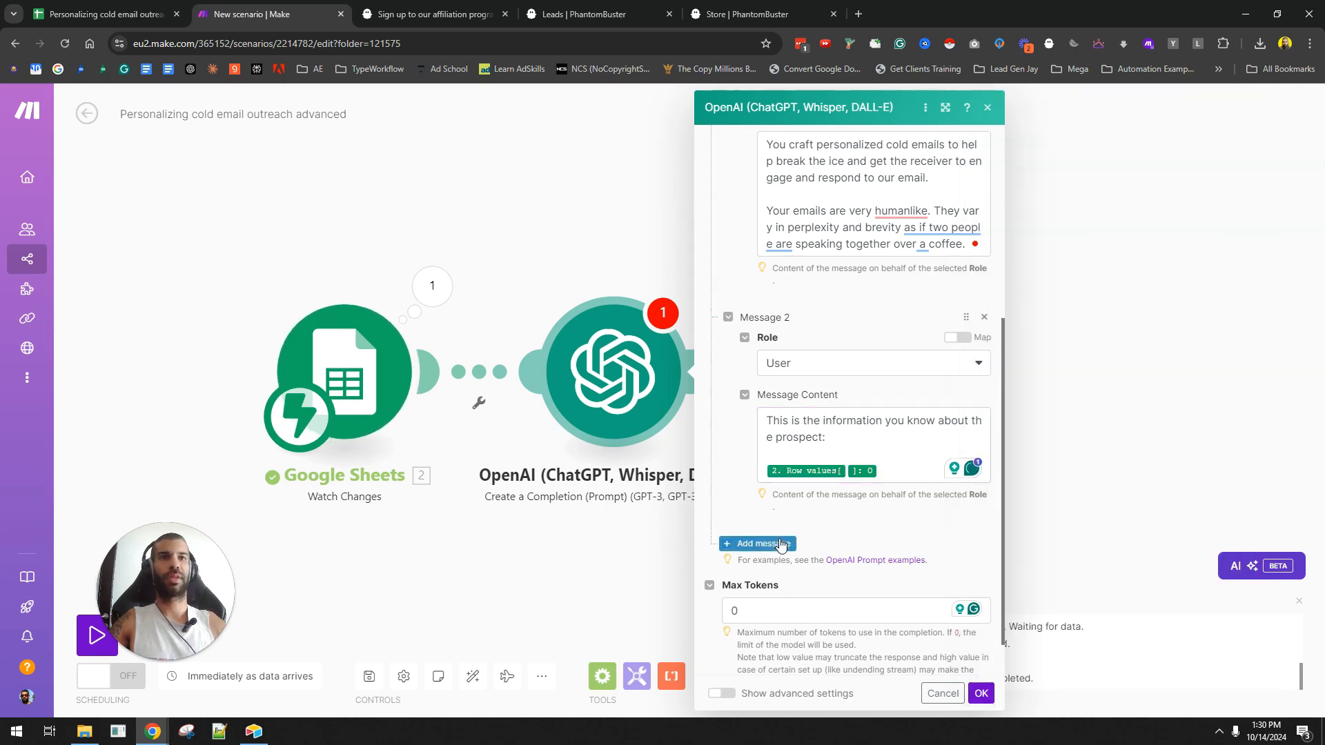
left_click(816, 452)
left_click(787, 523)
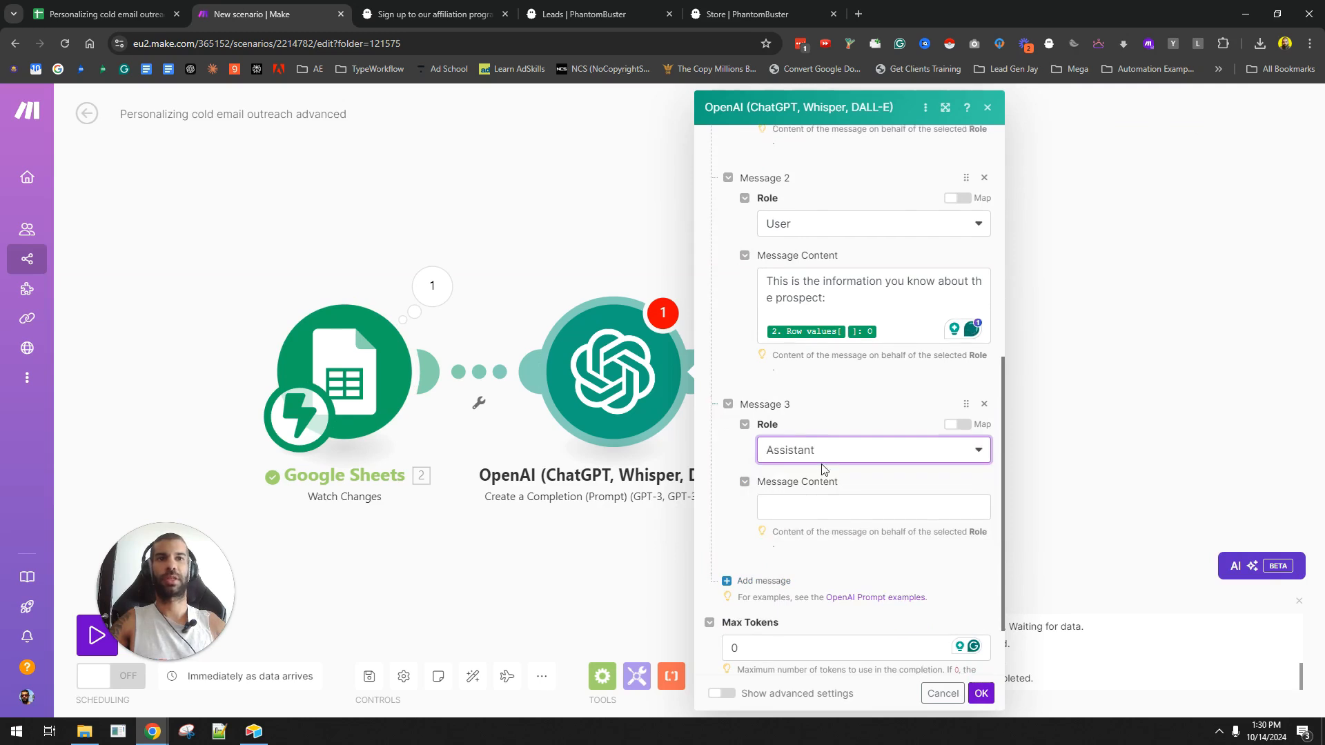
left_click(814, 508)
type("Only output the email.")
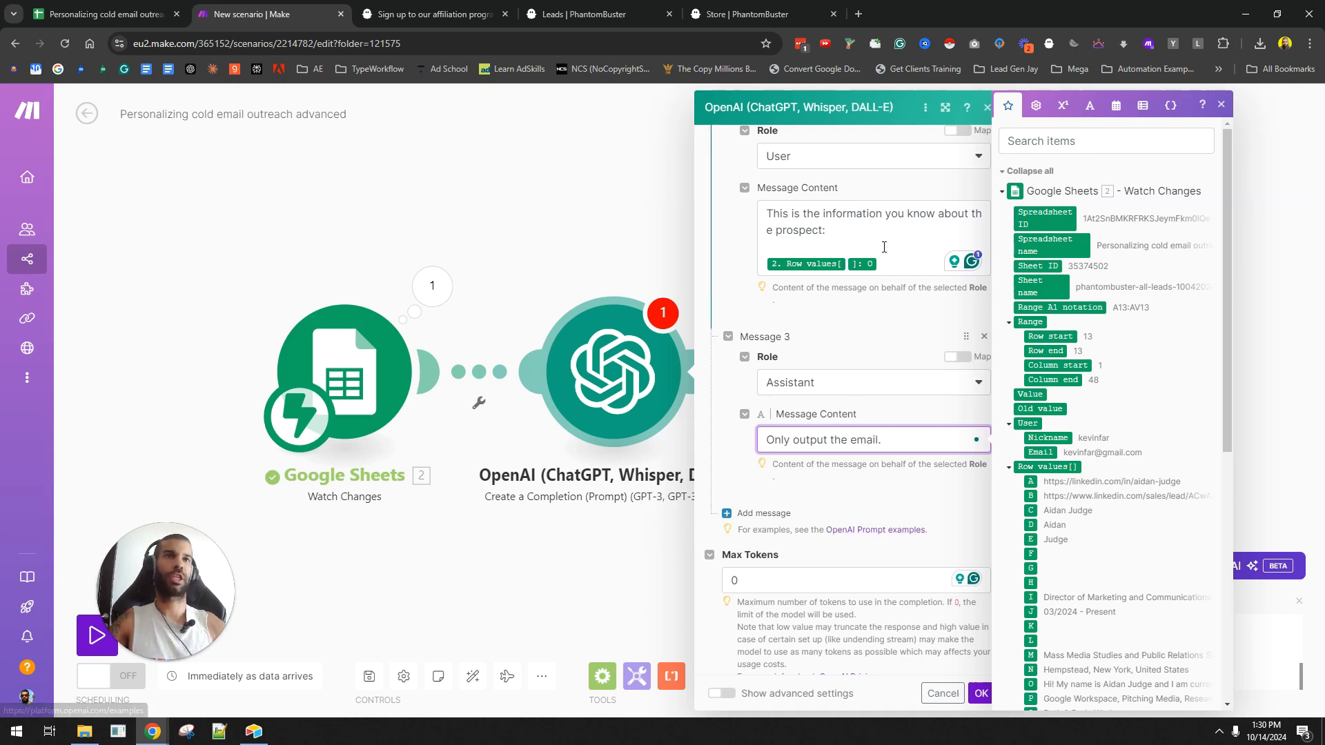
- Add to Message 2 that you run an automation agency seeking businesses with repetitive tasks
left_click(913, 263)
key("Return")
key("Return")
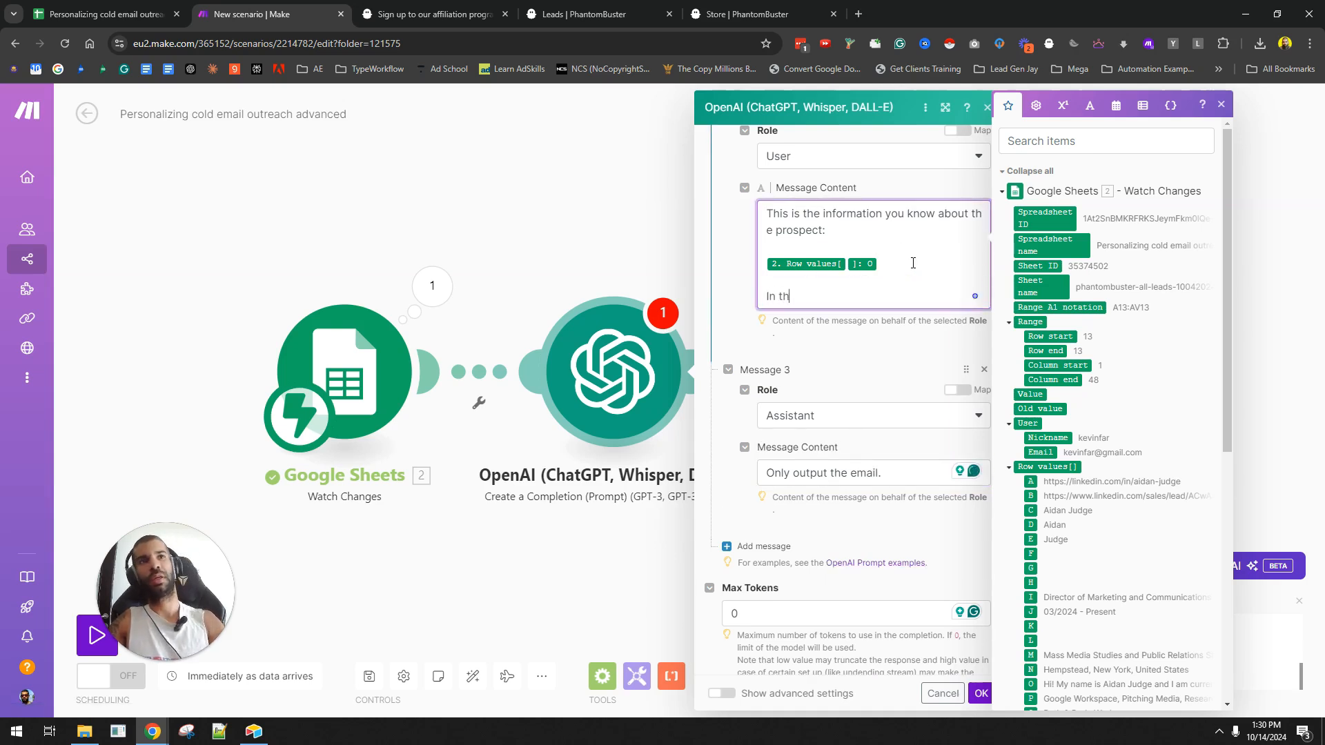
type("In the email I wnt to")
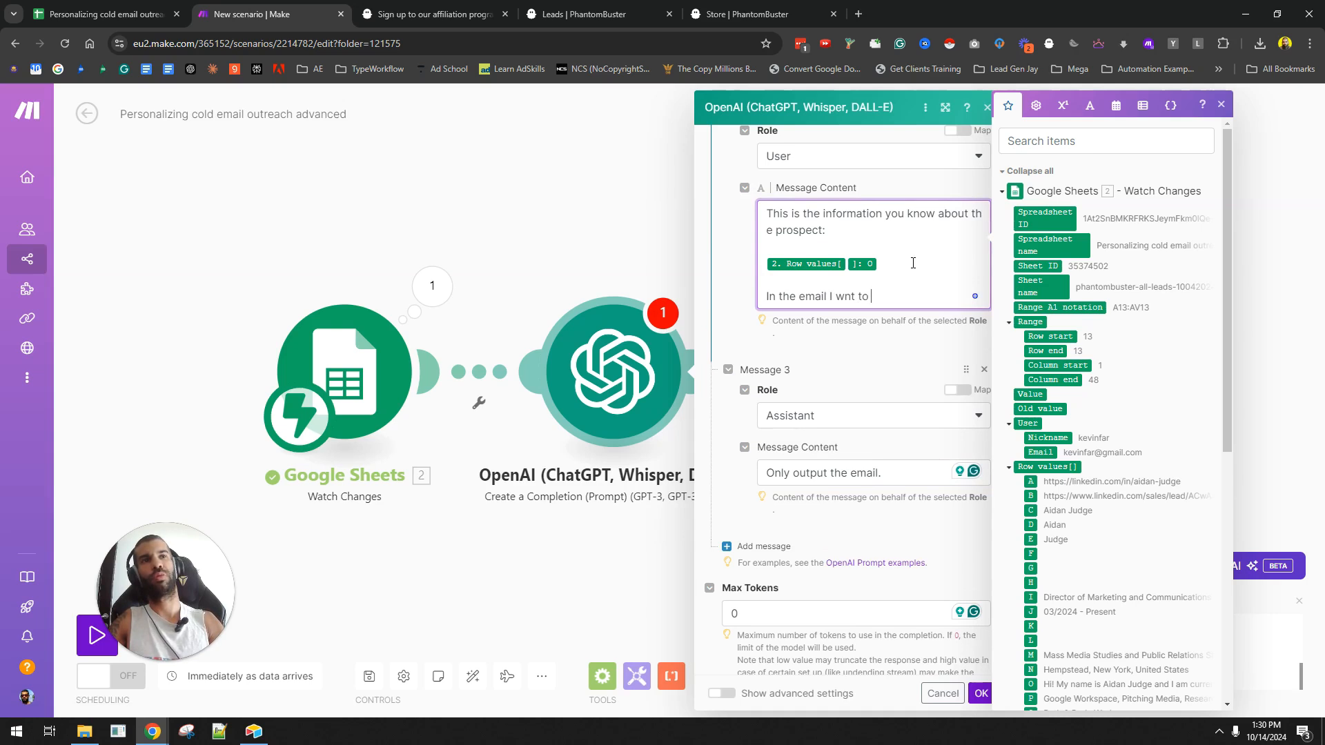
key("ctrl+BackSpace")
key("ctrl+BackSpace")
type("want to mention that")
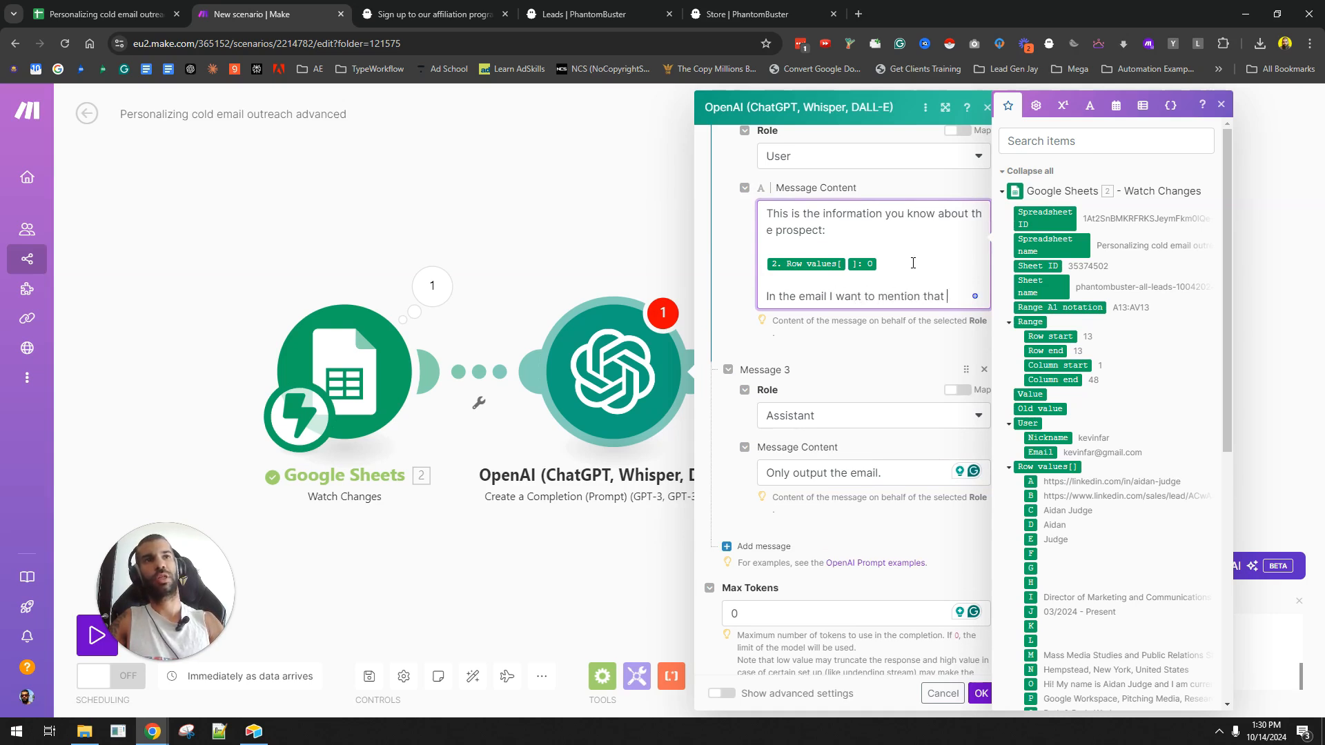
type(" I run an automation agency so I")
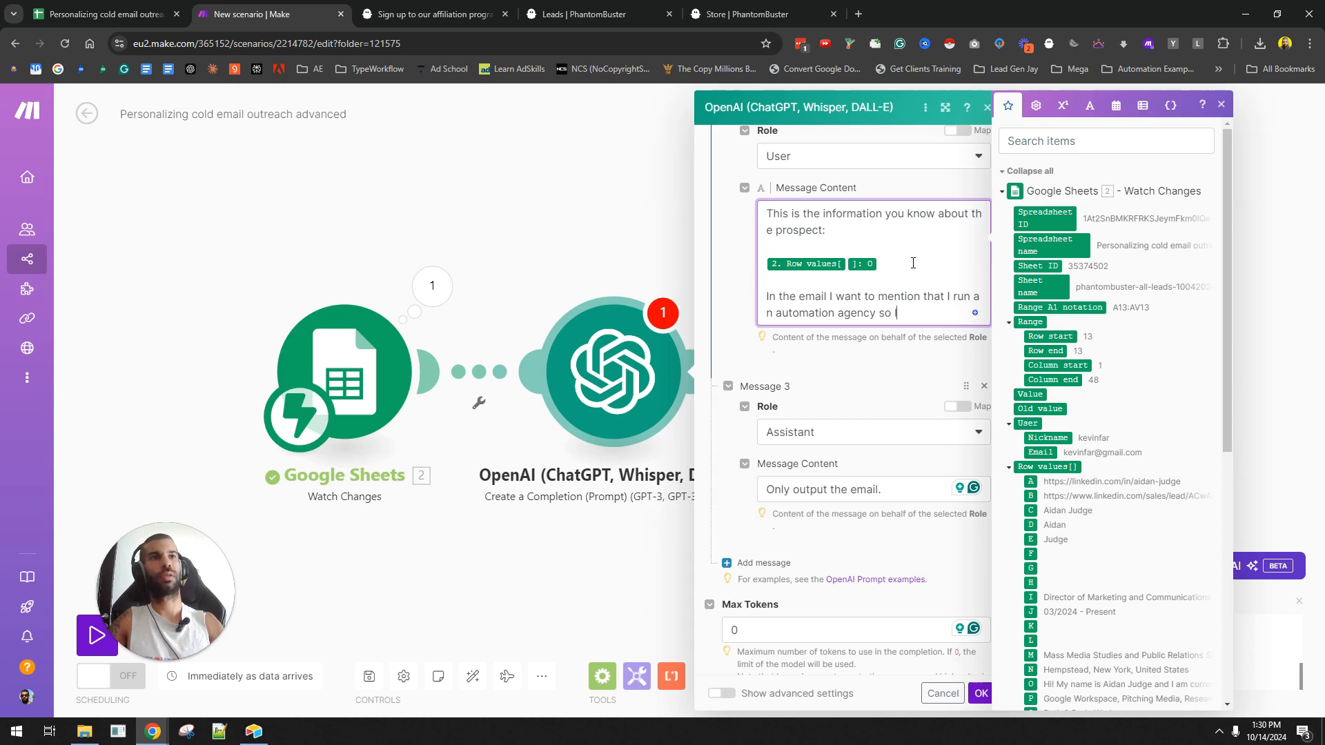
type("'m looking for businesses that")
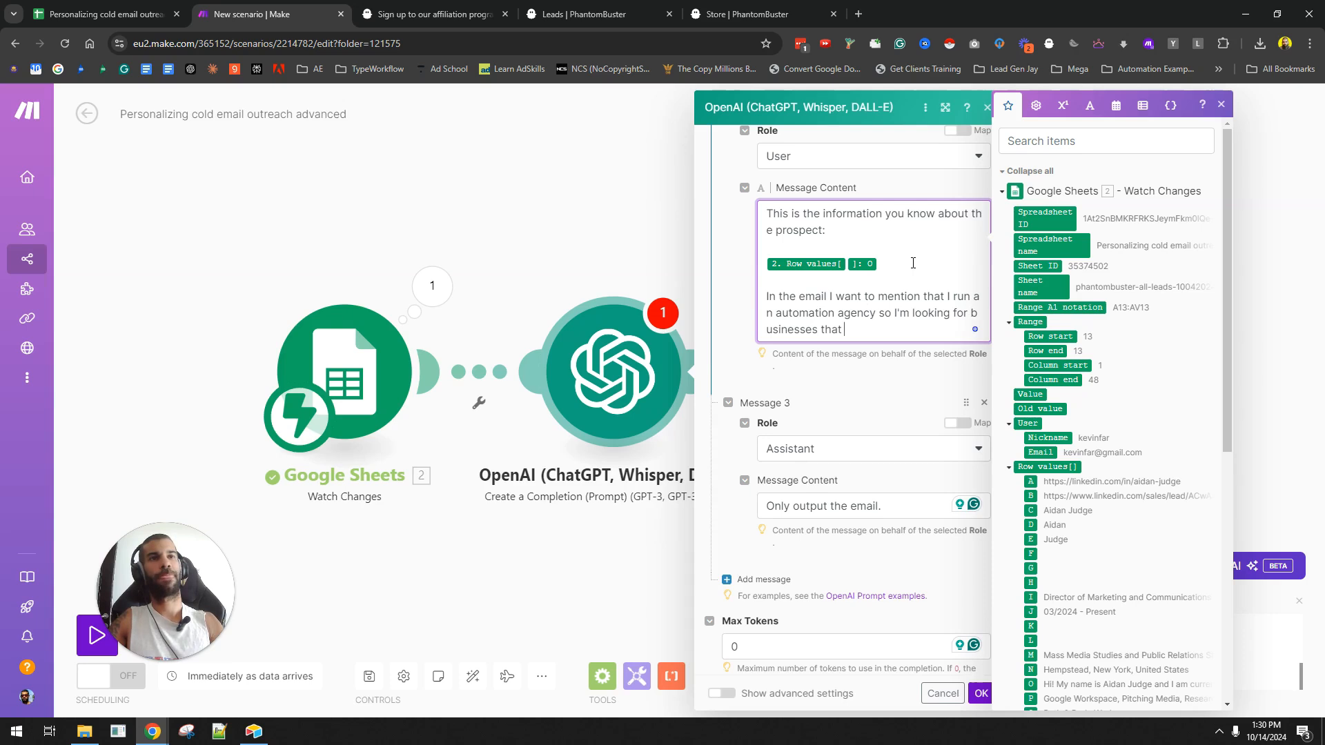
type(" are spending too much time on repetitive tas")
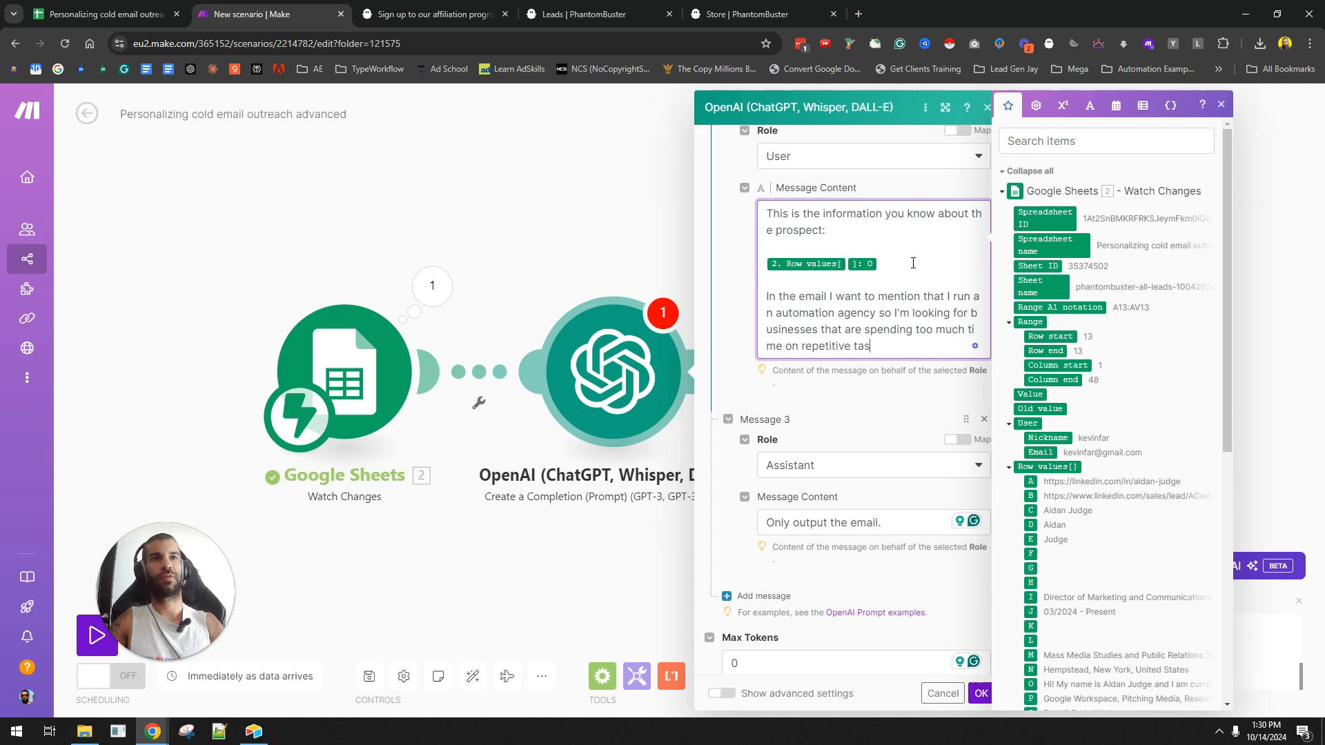
type("ks and want to automate these processes.")
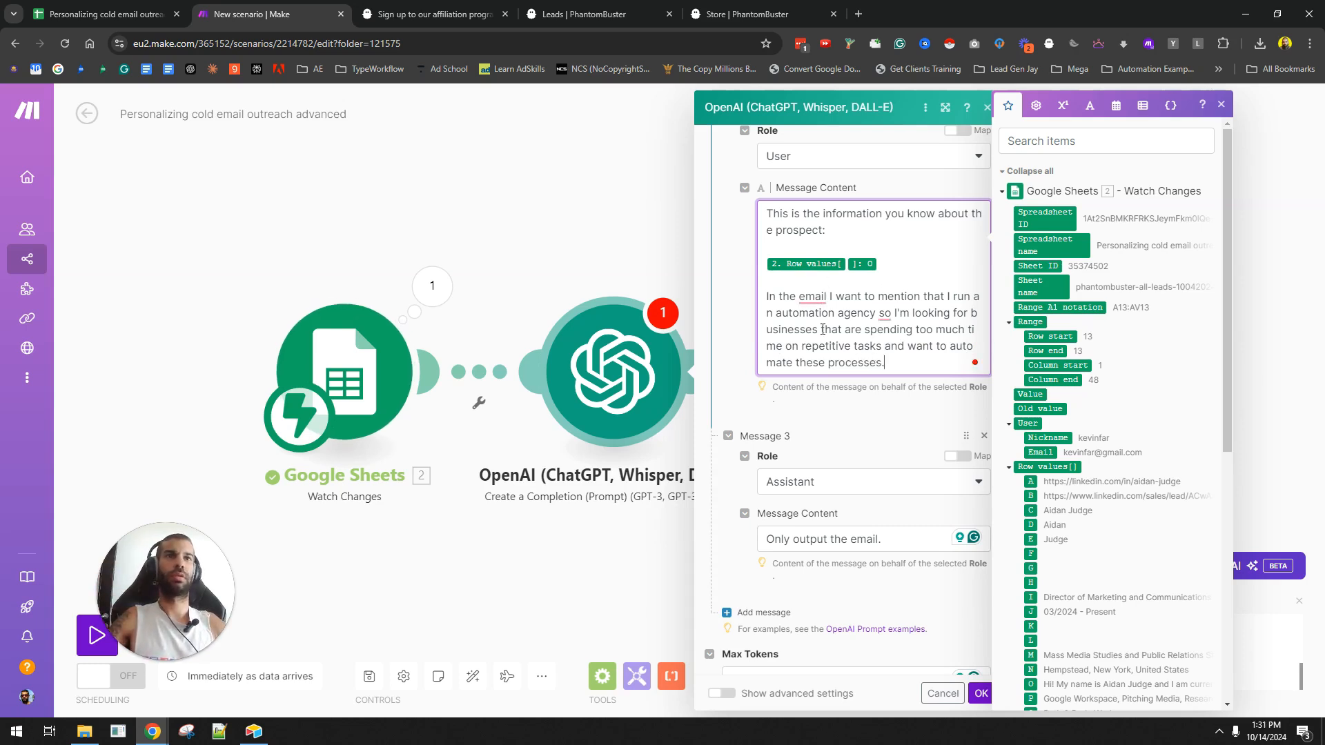
- Change Message 3 to 'Only output the email - nothing else. Use the prospect's first name'
scroll(826, 349, "down", 2)
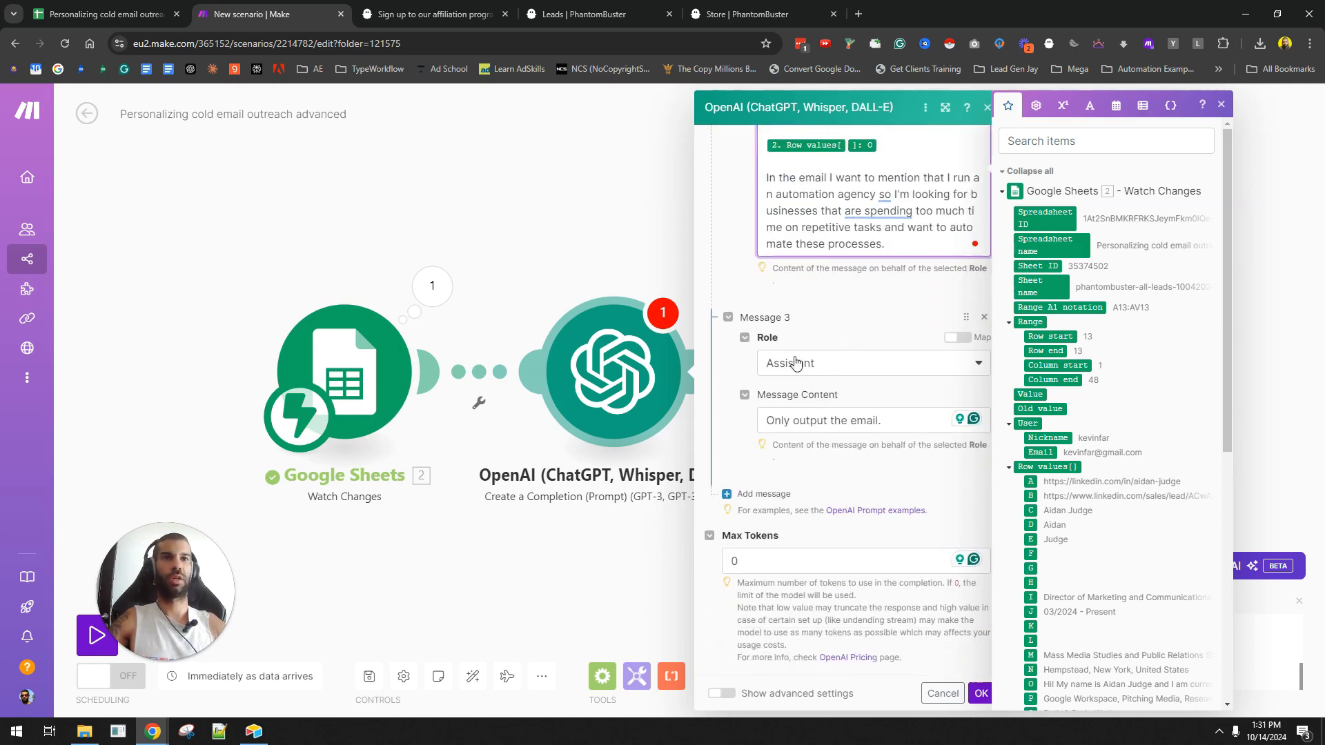
left_click(891, 419)
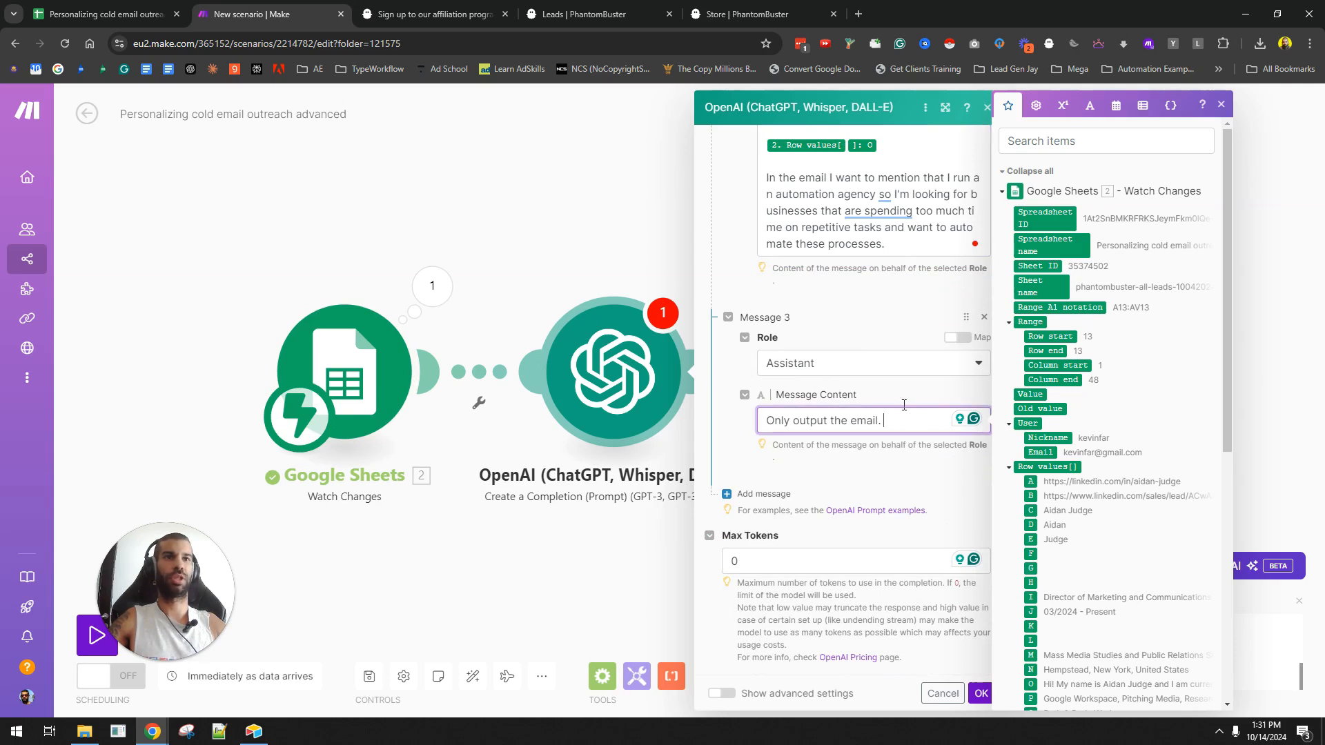
key("BackSpace")
type("- nothing else")
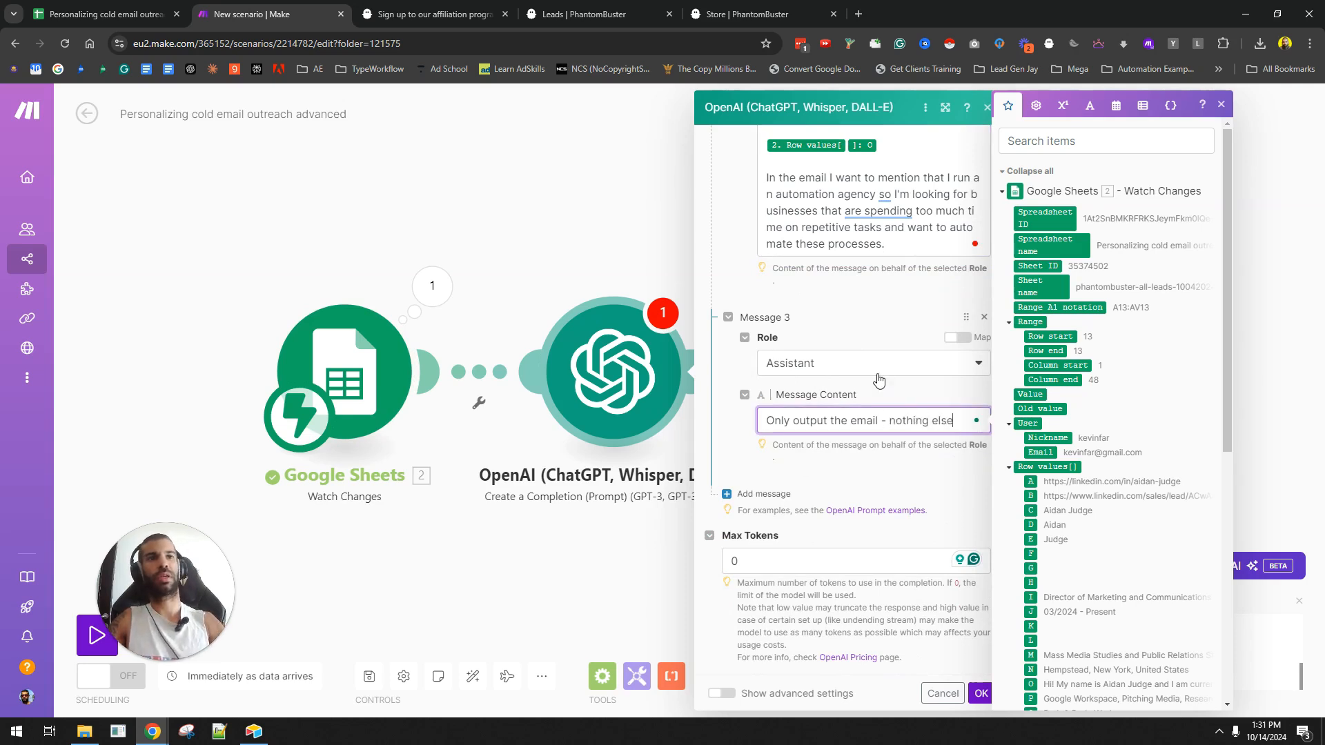
type(". ")
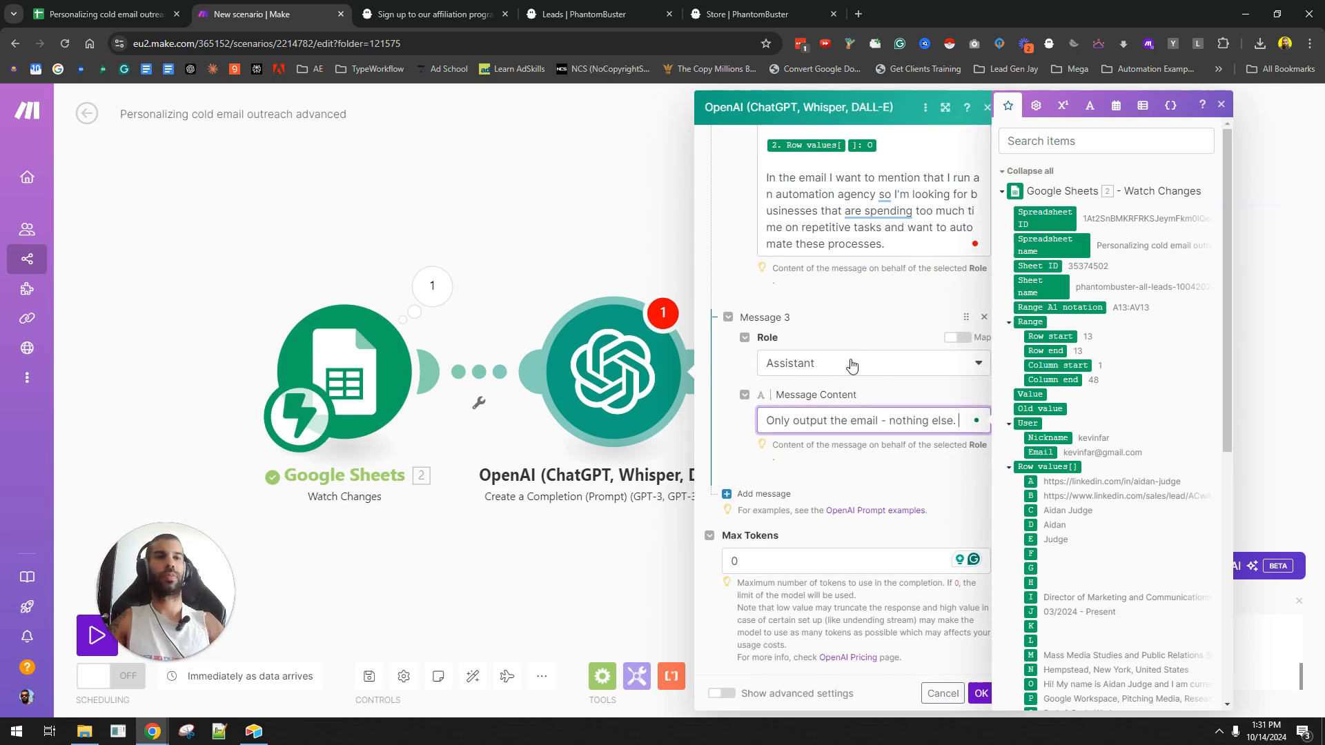
type("Use the prospect's")
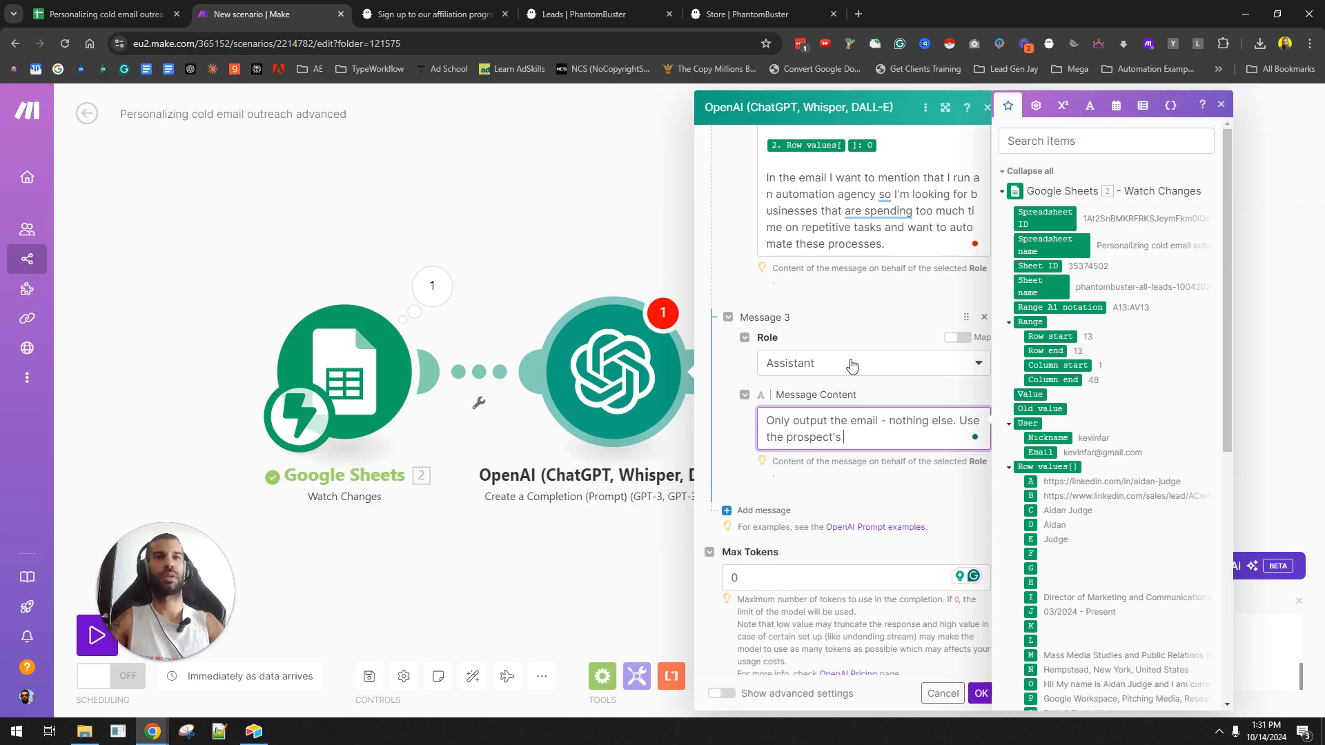
type(" first name.")
- Add a 'Prospect's first name:' line mapped to column D in Message 2 and save the OpenAI module
scroll(853, 366, "up", 4)
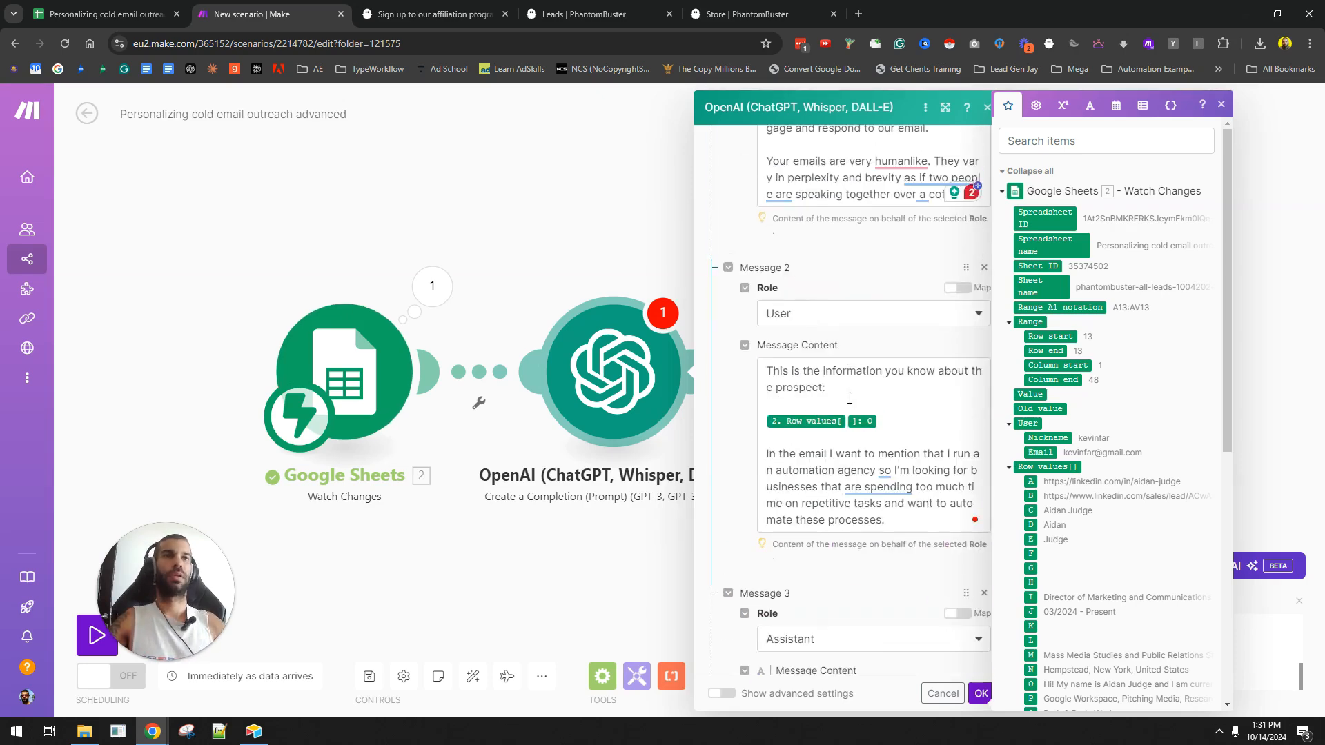
left_click(868, 381)
key("Down")
key("End")
key("Return")
key("Return")
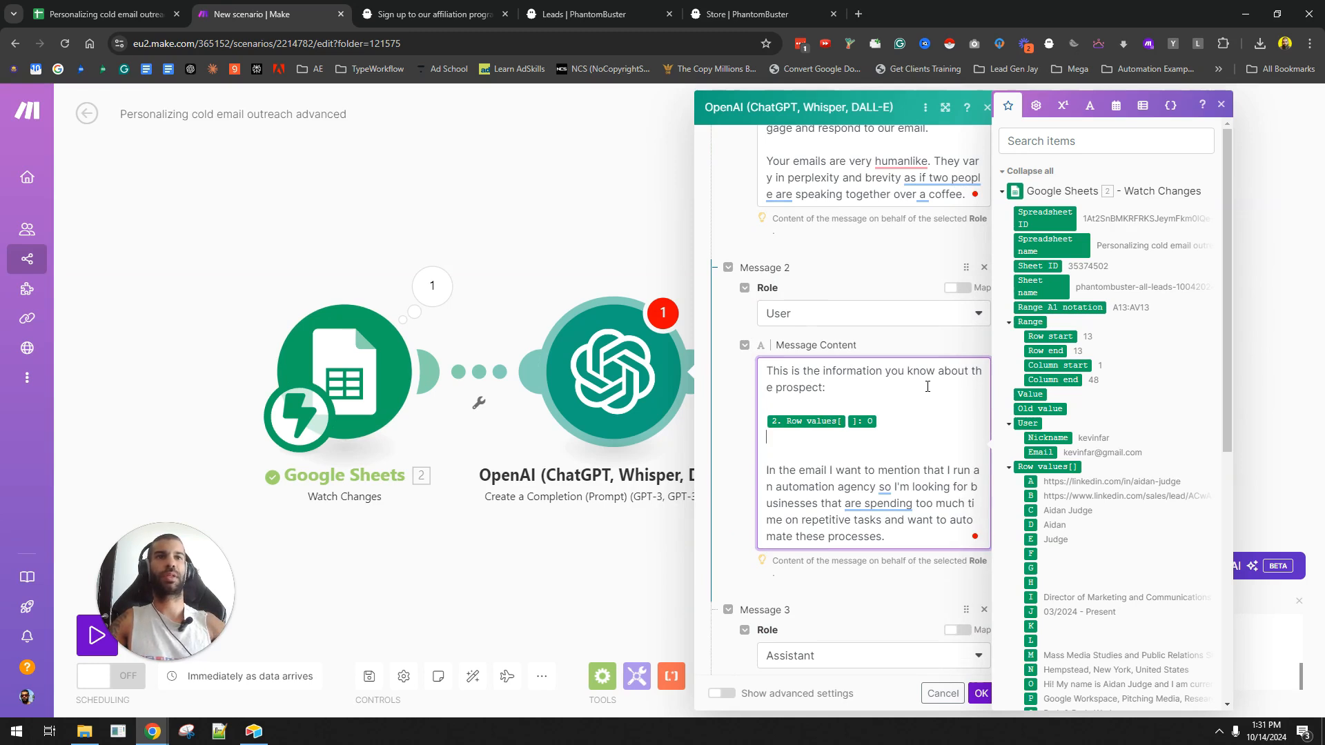
type("Thj")
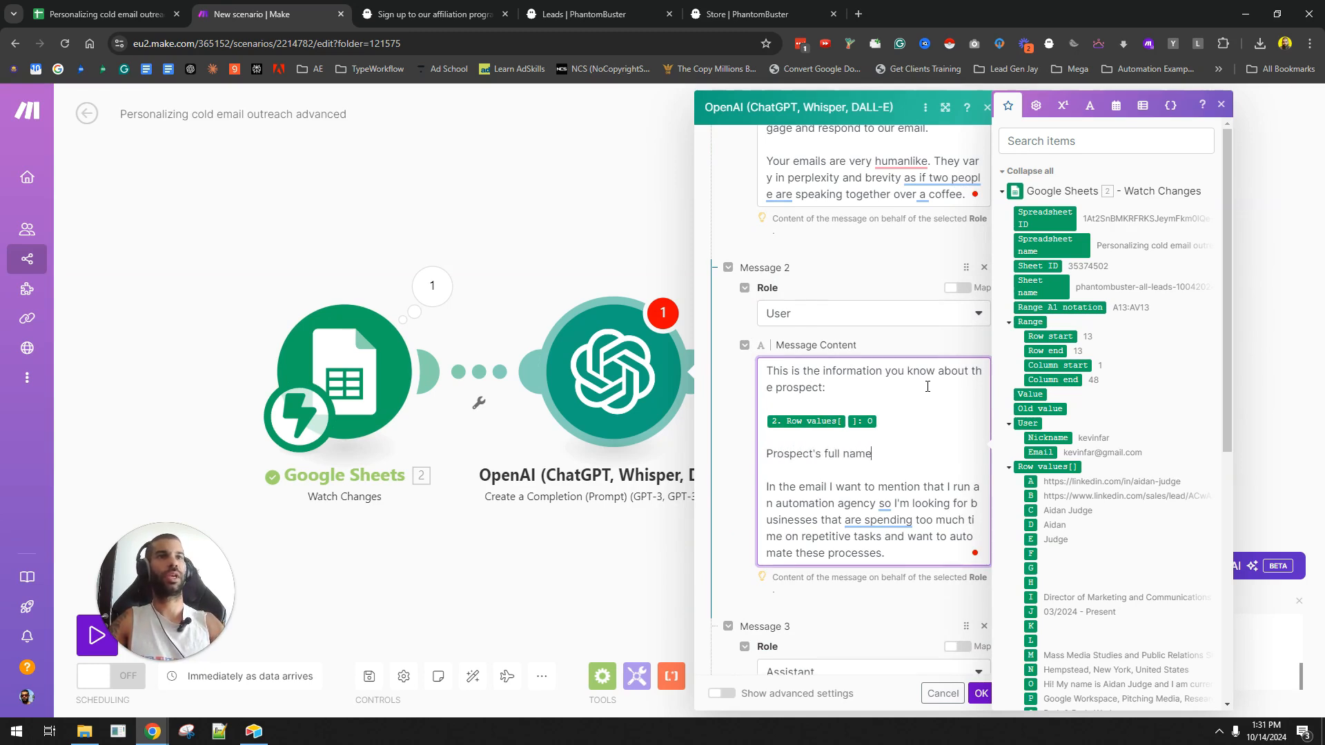
scroll(1167, 469, "down", 2)
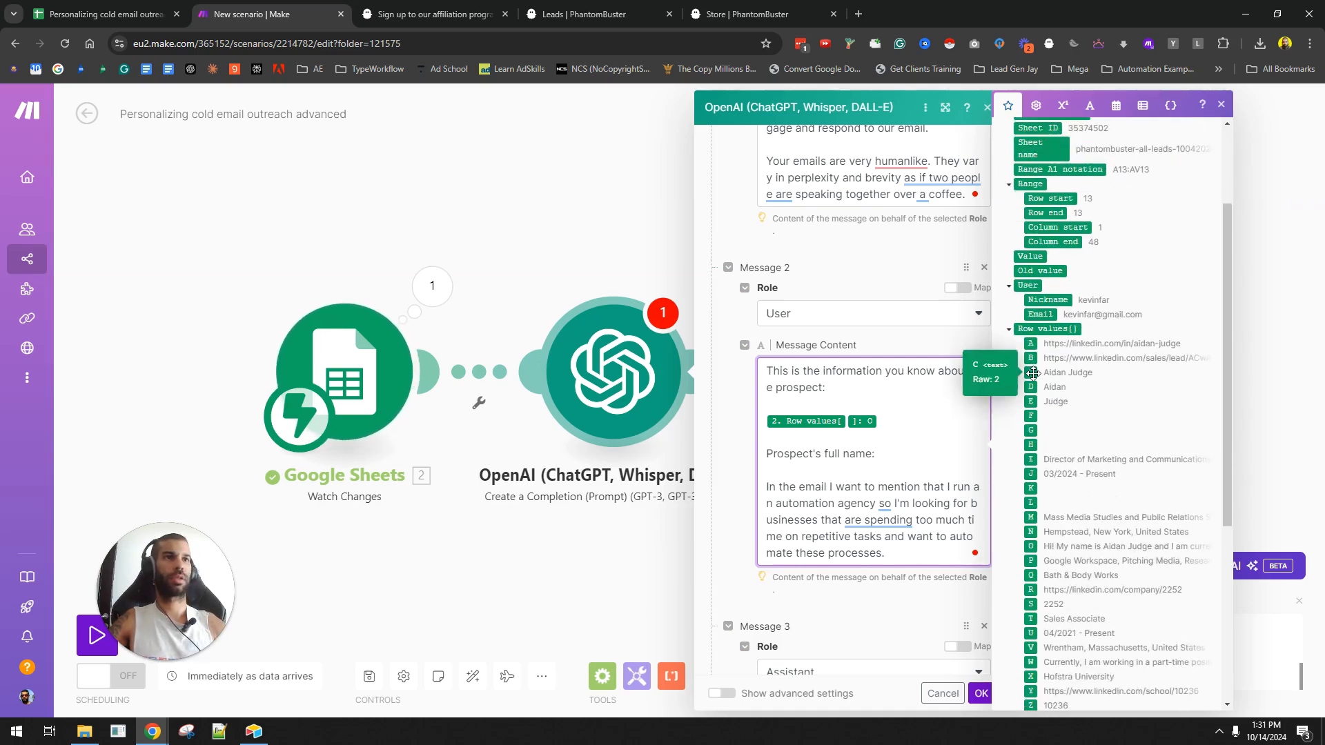
double_click(829, 454)
type("first")
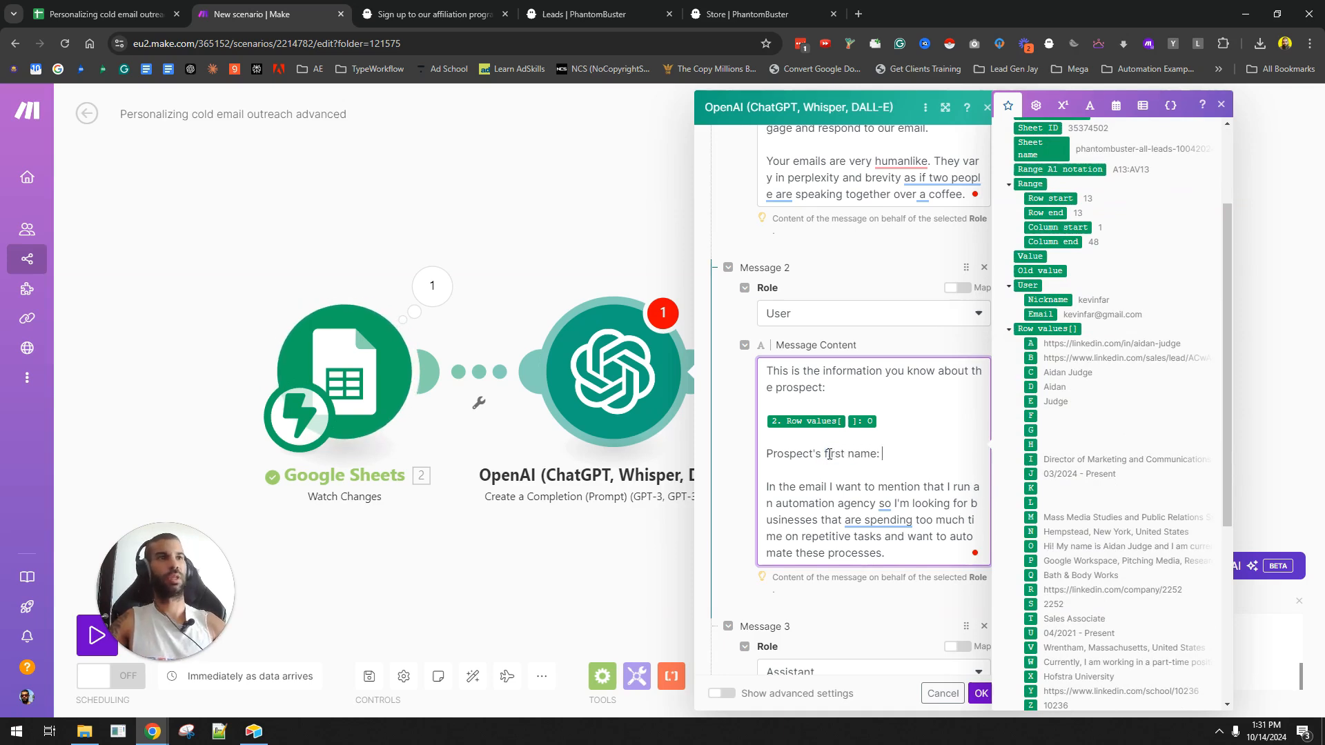
left_click(1032, 387)
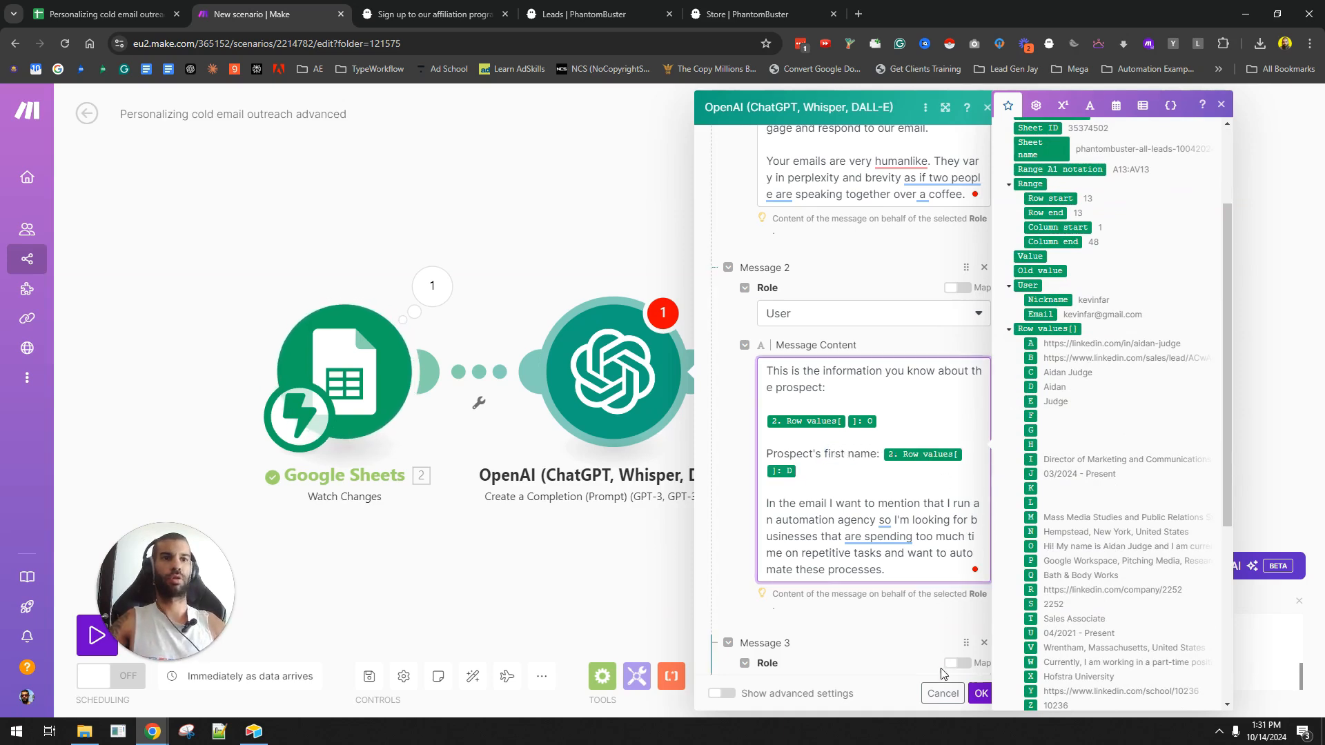
left_click(982, 693)
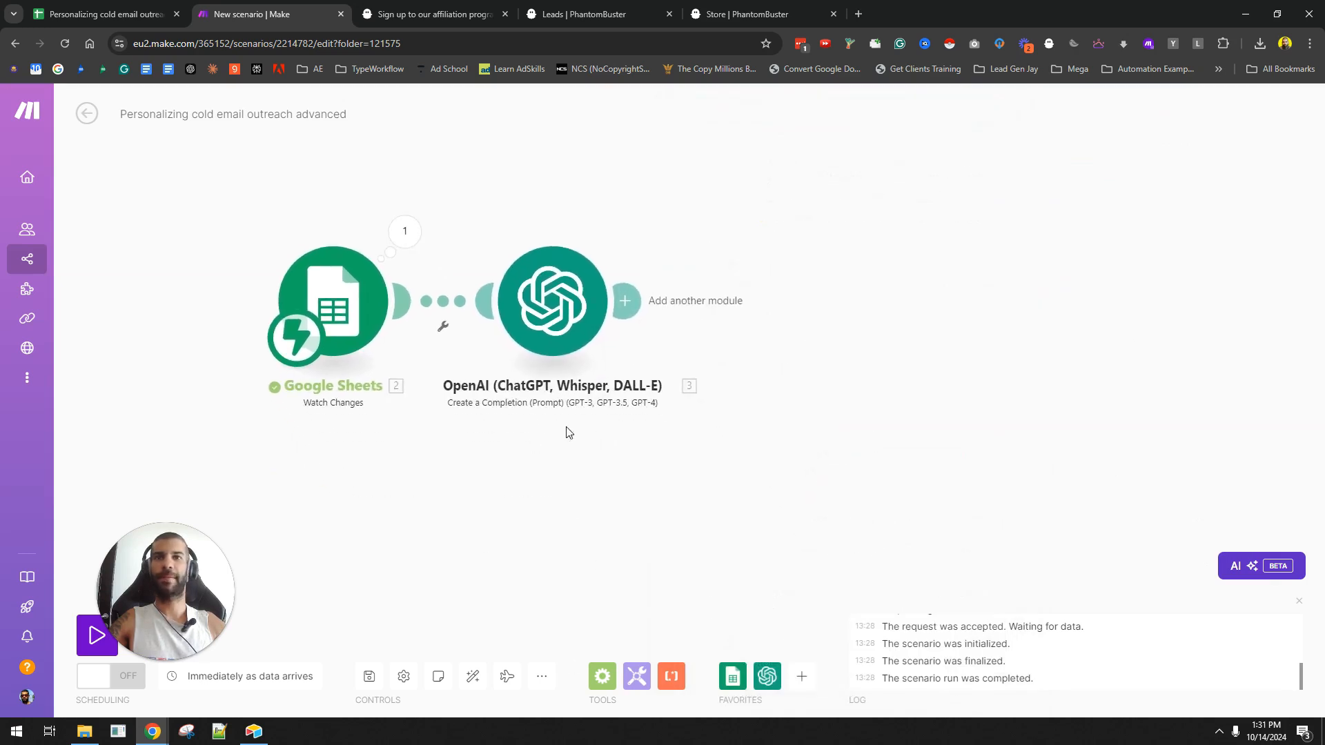
left_click(635, 298)
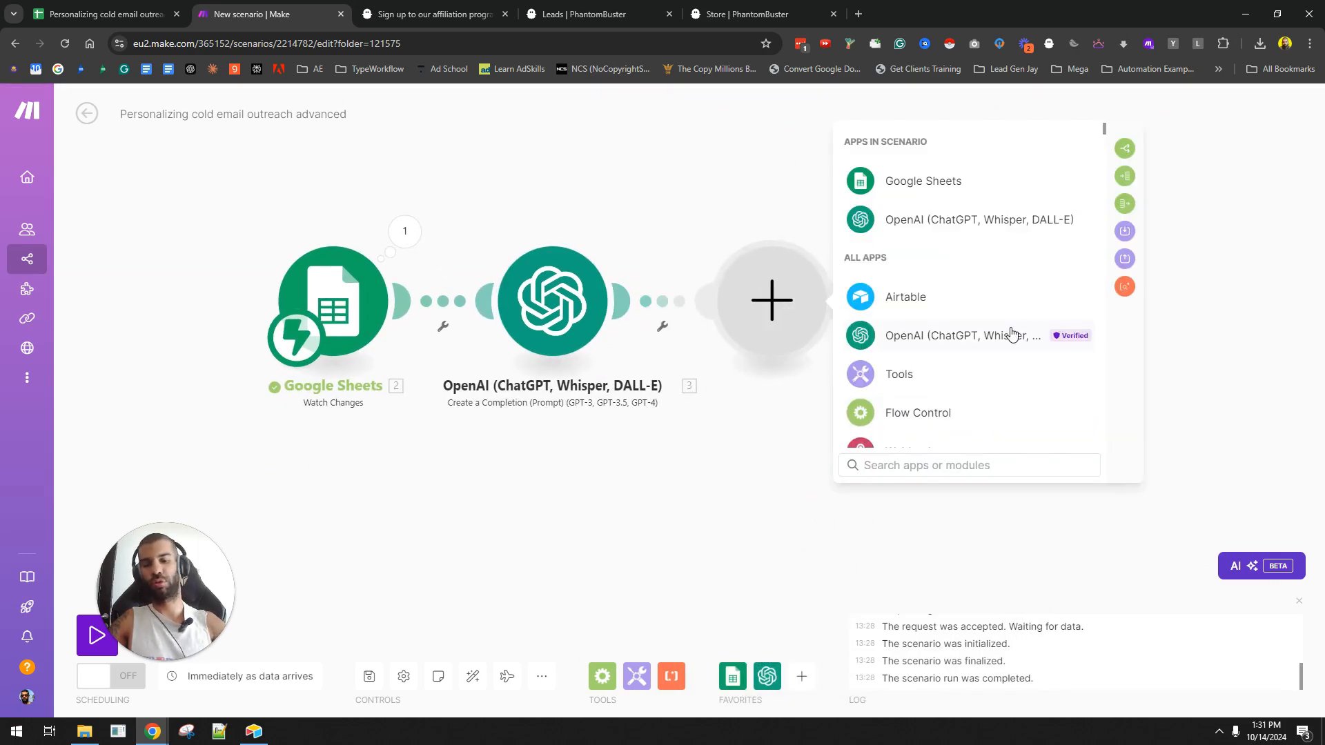
- Add an Email 'Send an Email' module using the sender's Gmail connection and a recipient address
type("email")
left_click(897, 210)
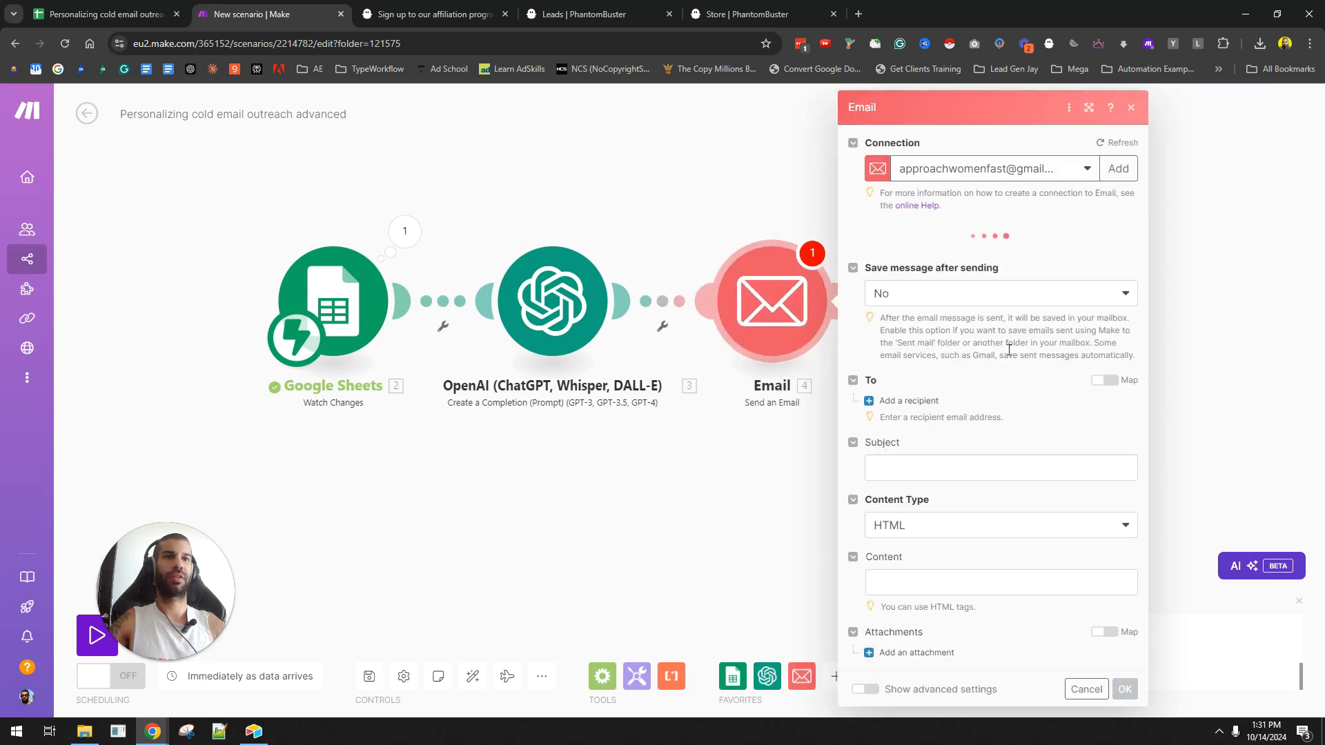
left_click(1037, 174)
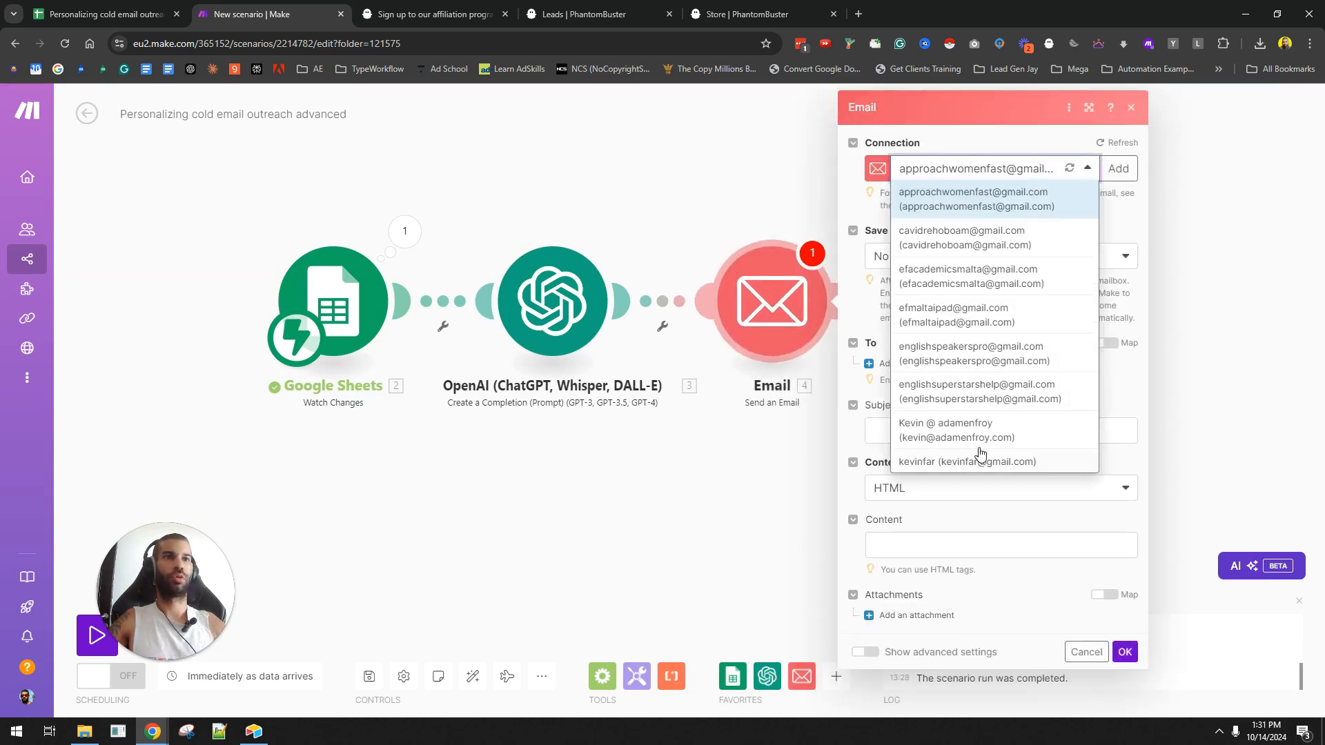
left_click(1000, 462)
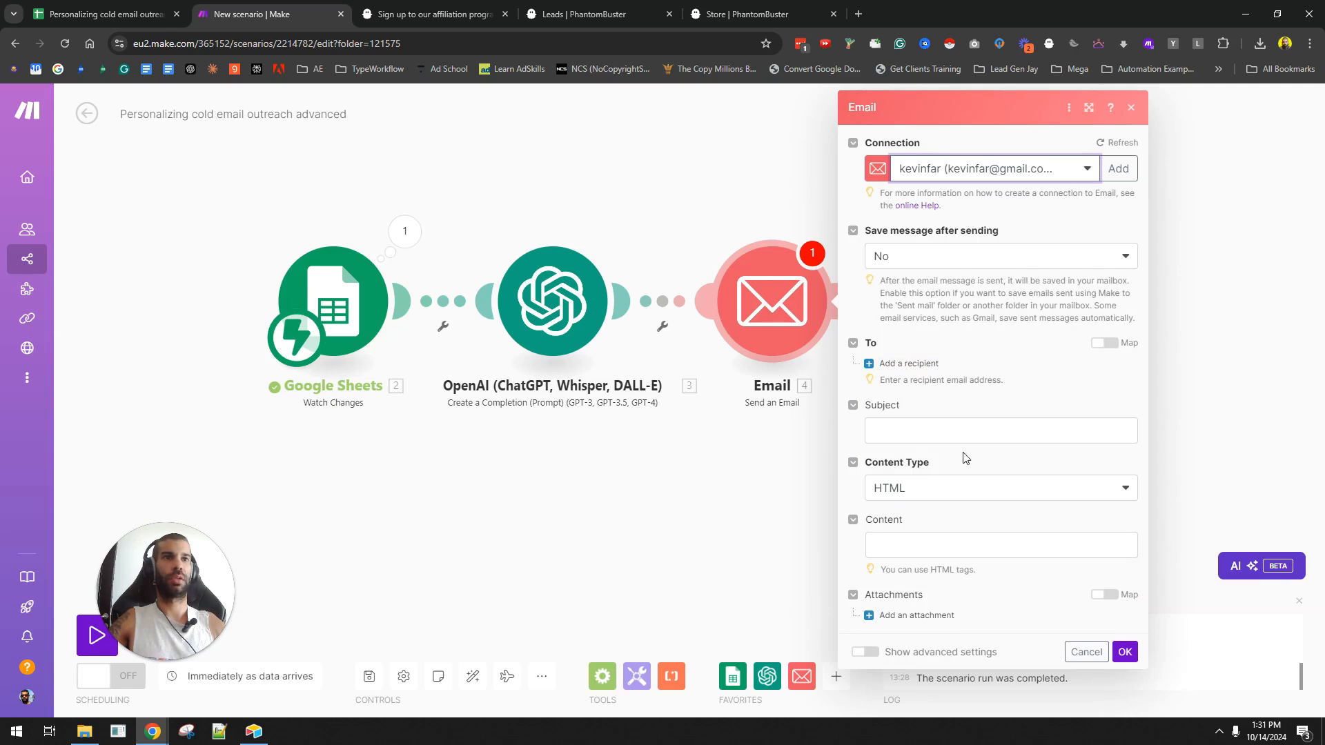
left_click(980, 252)
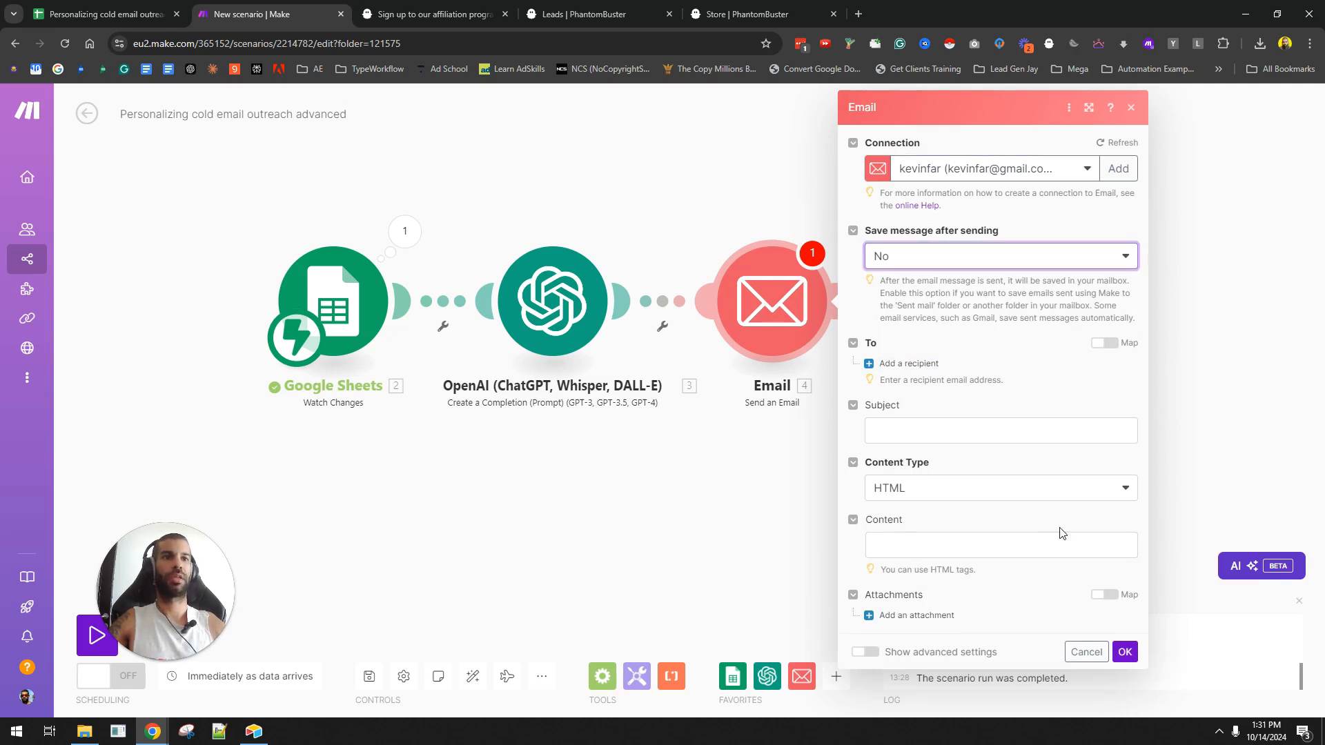
left_click(908, 363)
left_click(954, 399)
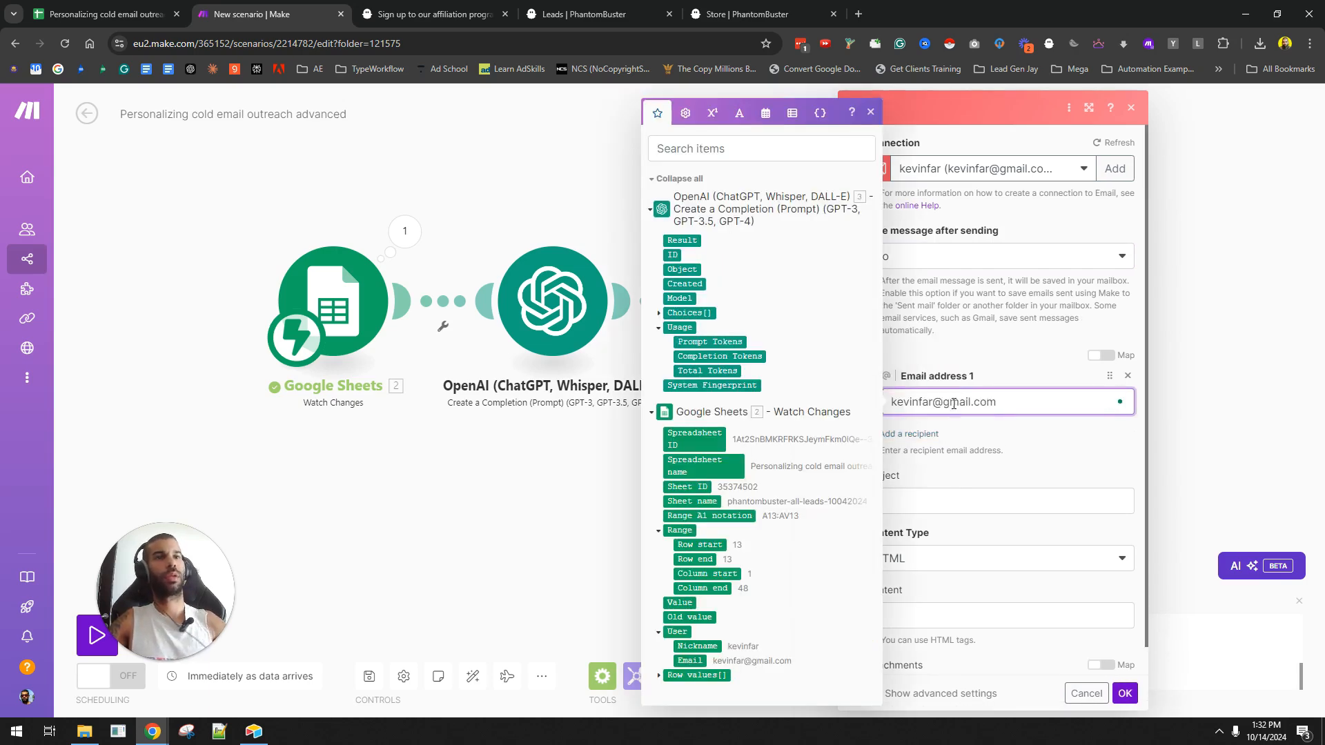
left_click(960, 502)
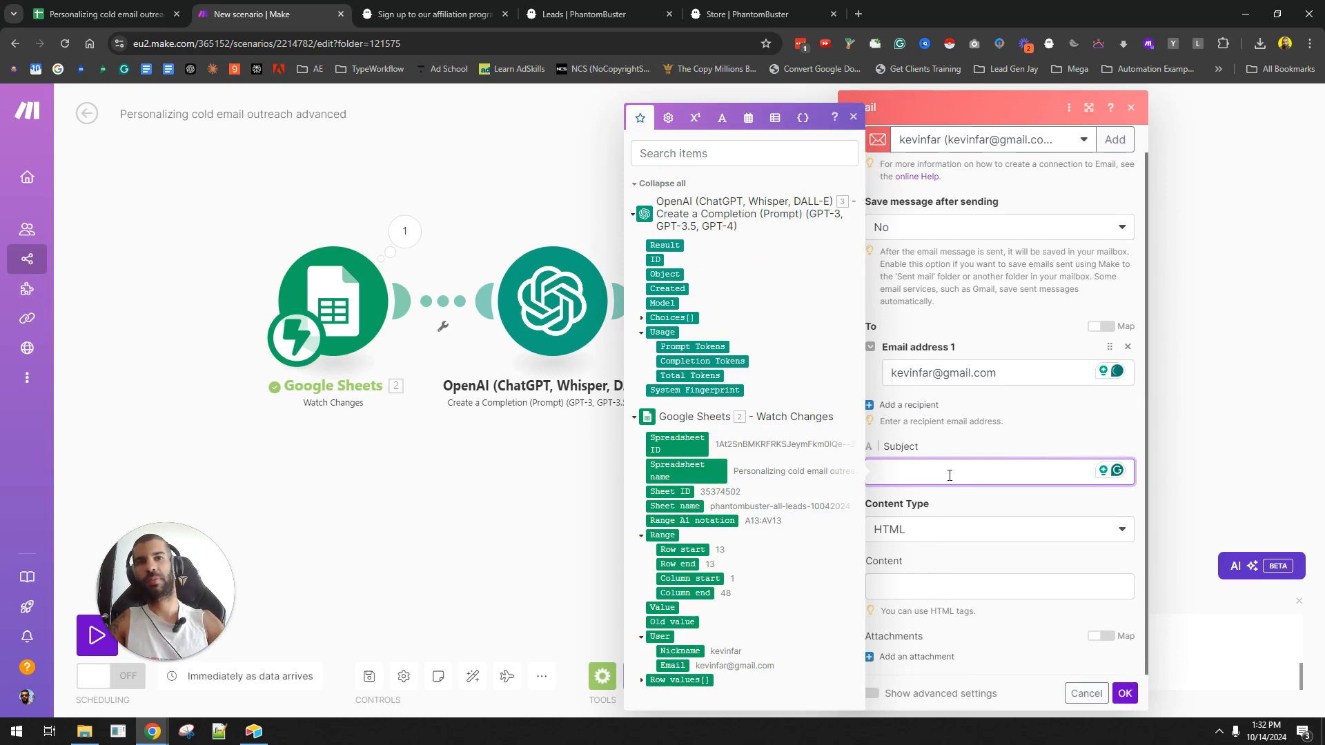
- Give the email subject x, Plaintext content type, and the OpenAI Result as content
left_click(516, 537)
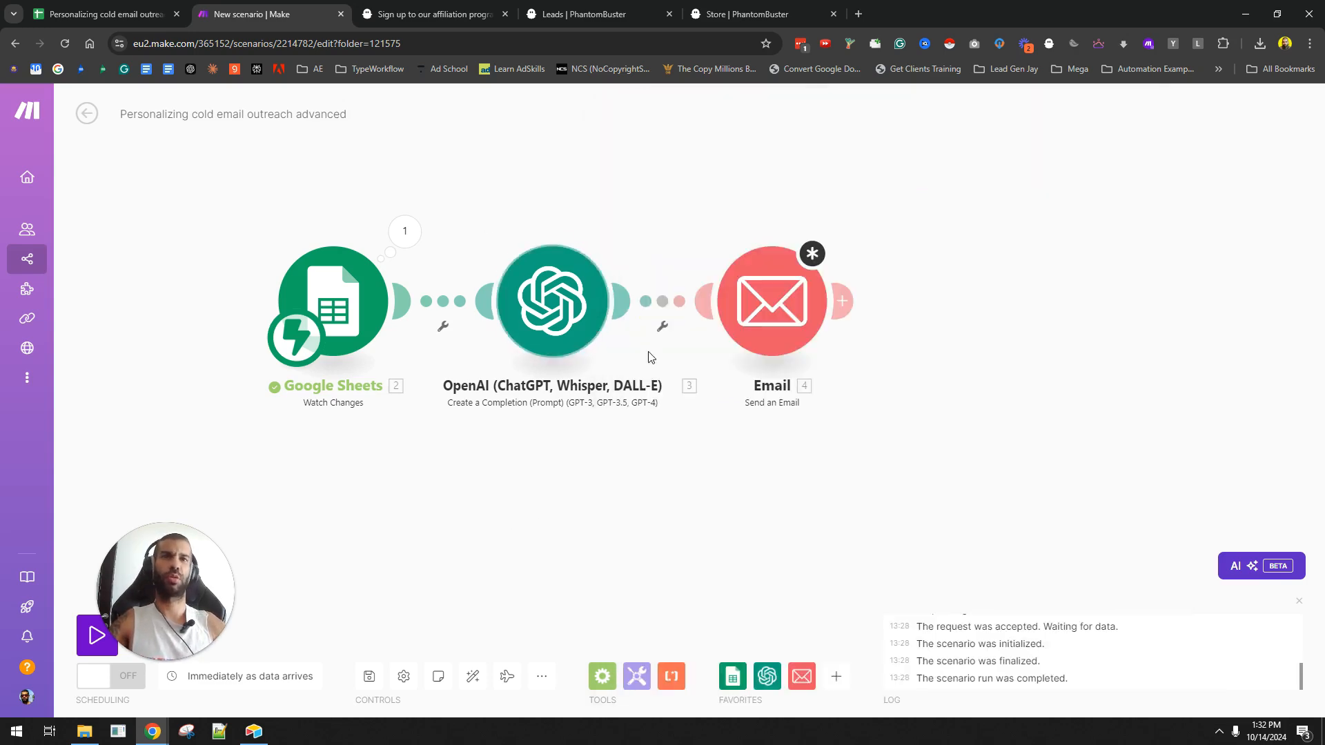
left_click(776, 306)
left_click(936, 472)
type("x")
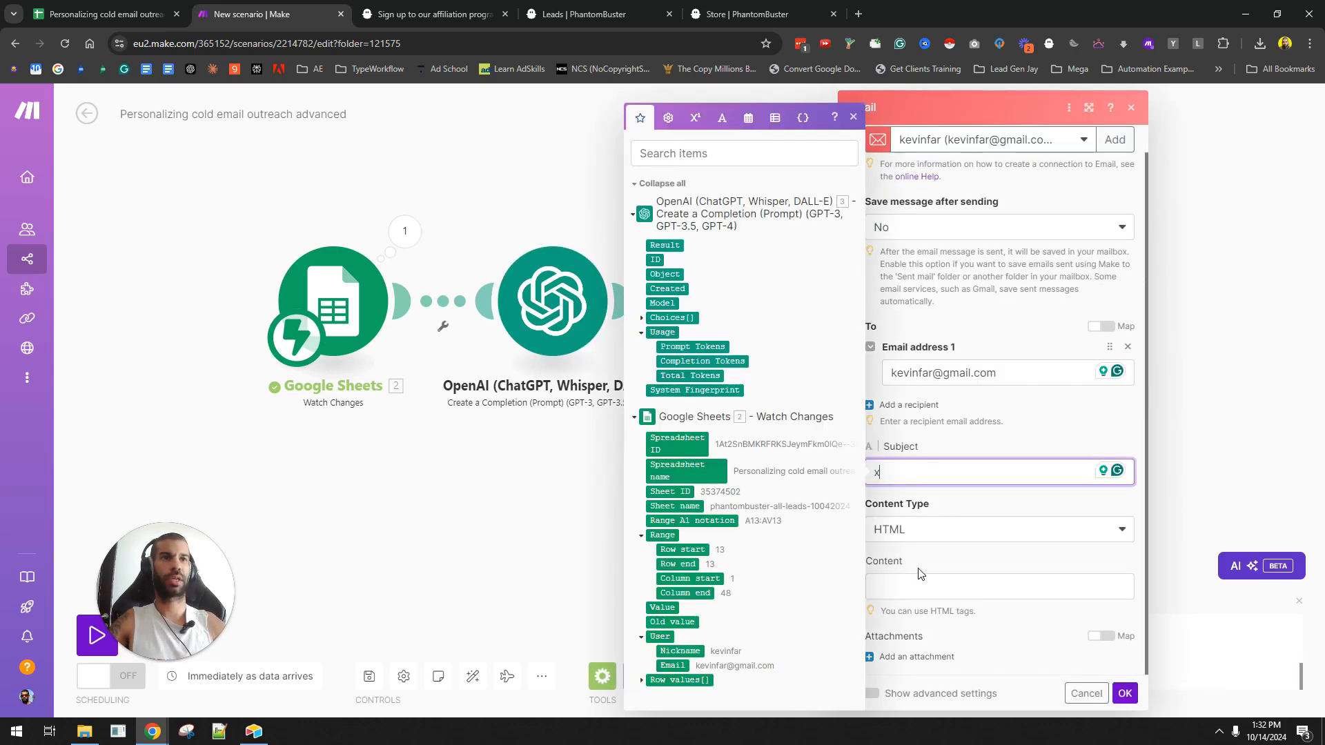
left_click(994, 528)
left_click(942, 577)
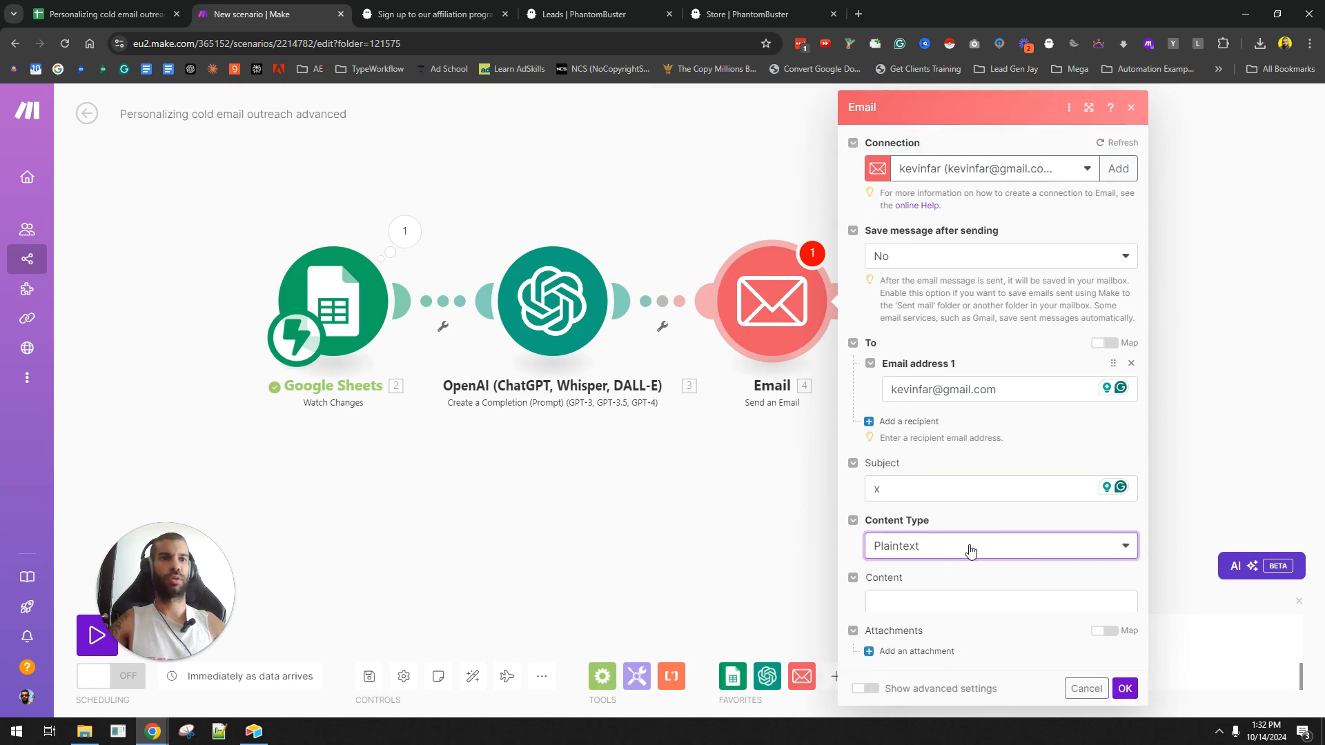
left_click(944, 602)
left_click(661, 245)
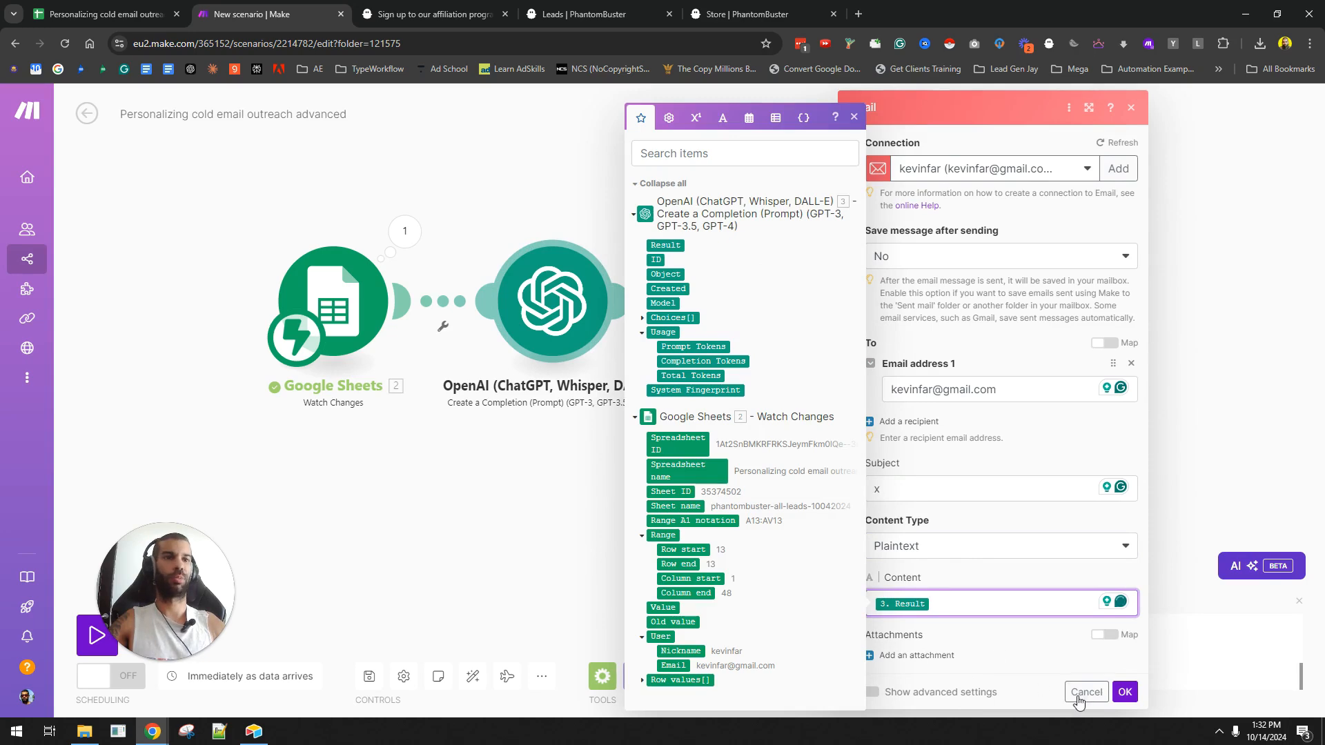
left_click(1125, 693)
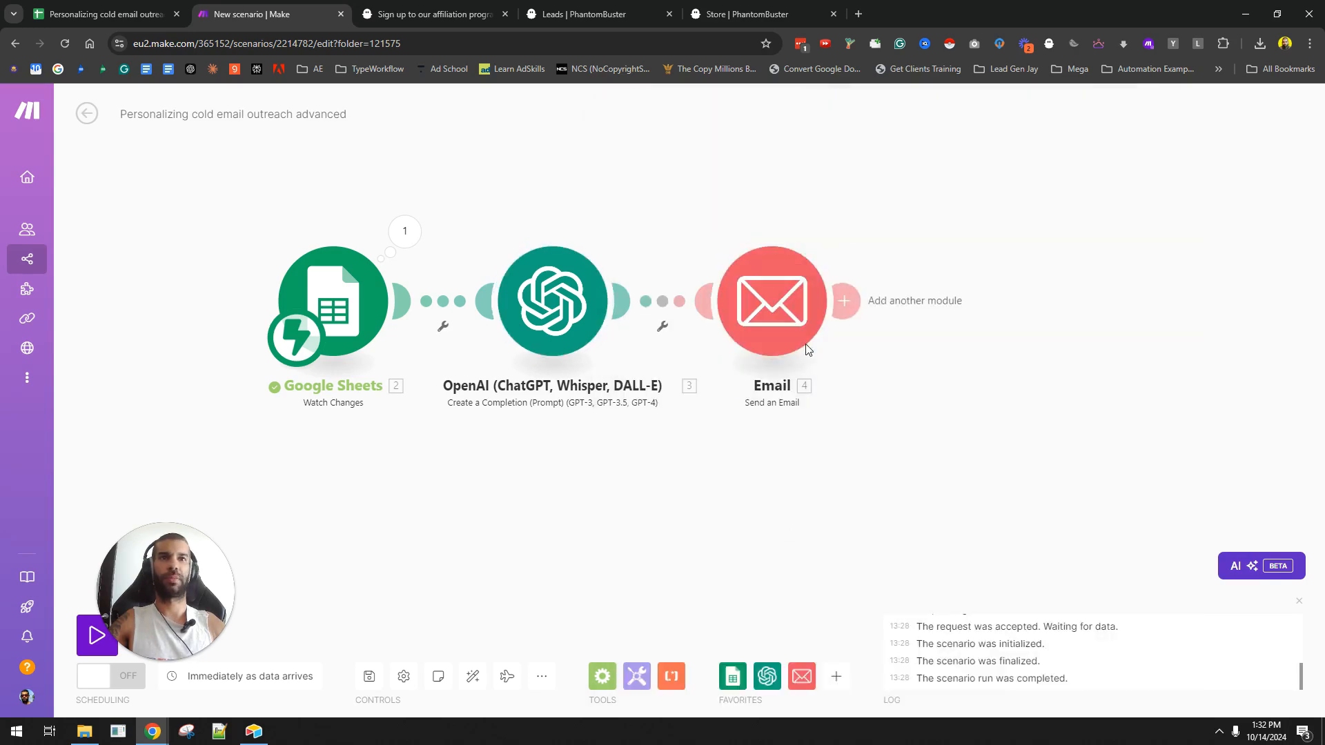
- Append 'and the subject' to the OpenAI module's Message 3
left_click(552, 304)
scroll(754, 311, "down", 5)
scroll(794, 380, "down", 5)
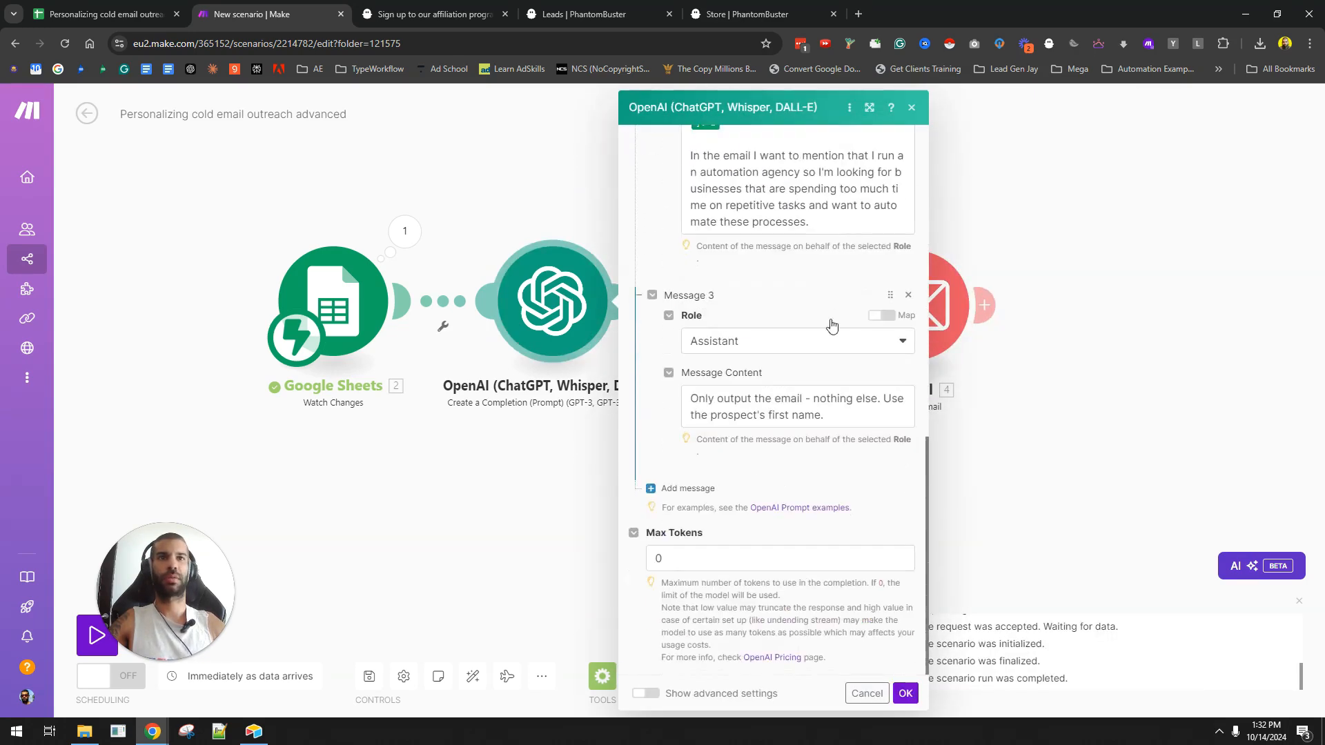
scroll(821, 386, "up", 4)
left_click(838, 495)
scroll(821, 484, "down", 3)
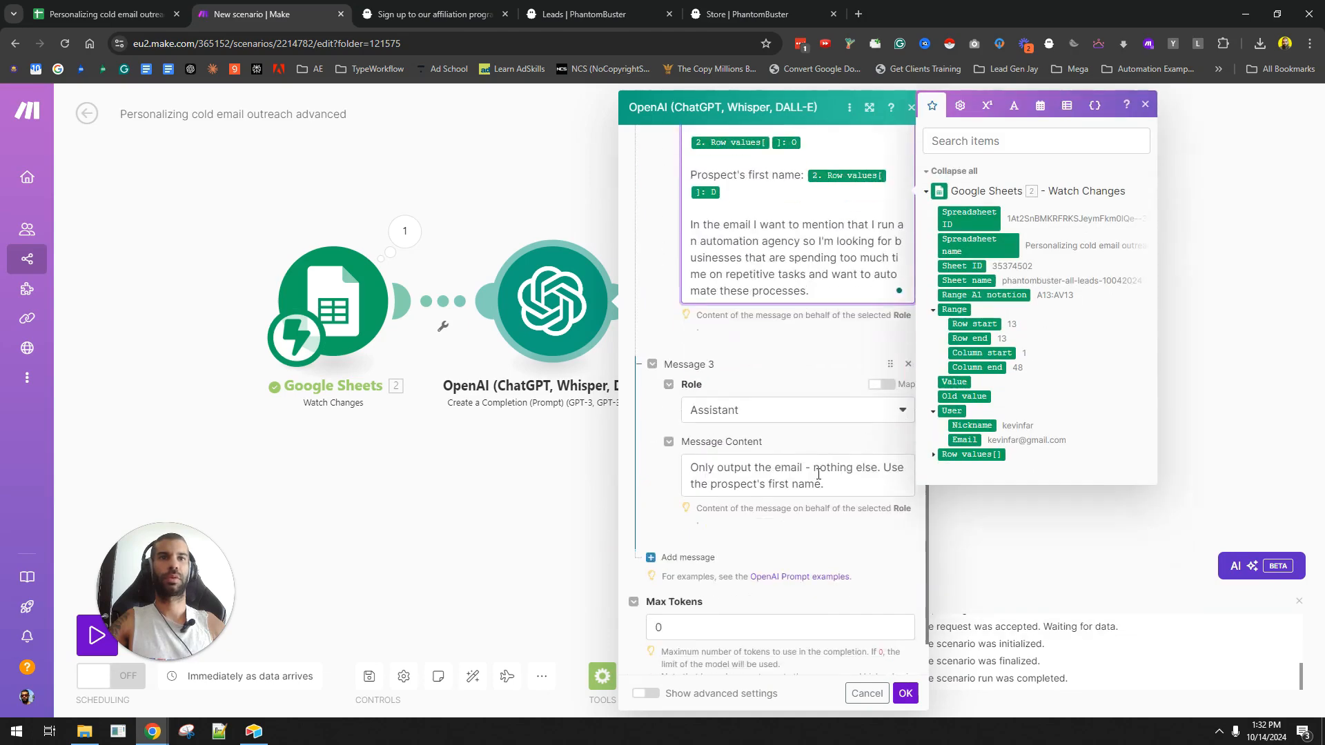
left_click(805, 470)
type("and the sub")
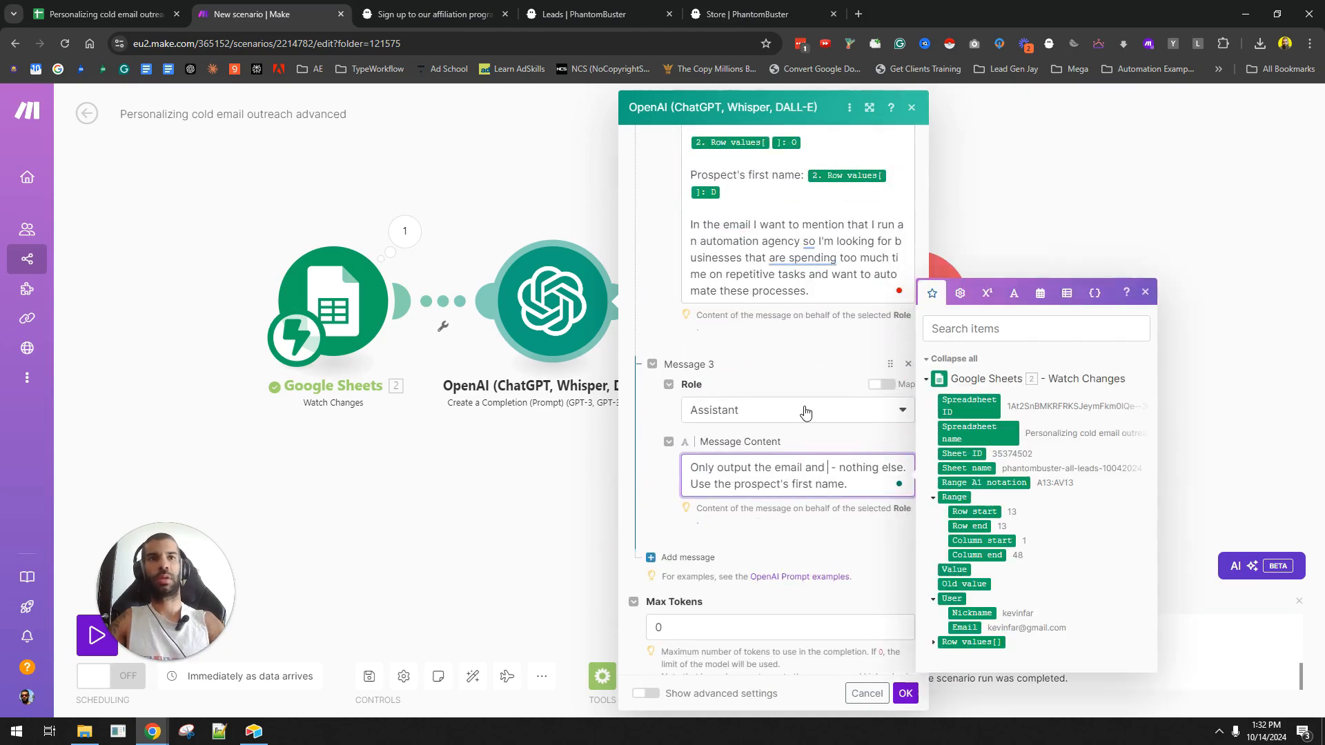
type("ject")
- Add 'Also generate an email subject. no more than 6 words.' to Message 2, then add a fourth message
left_click(835, 287)
key("Return")
key("Return")
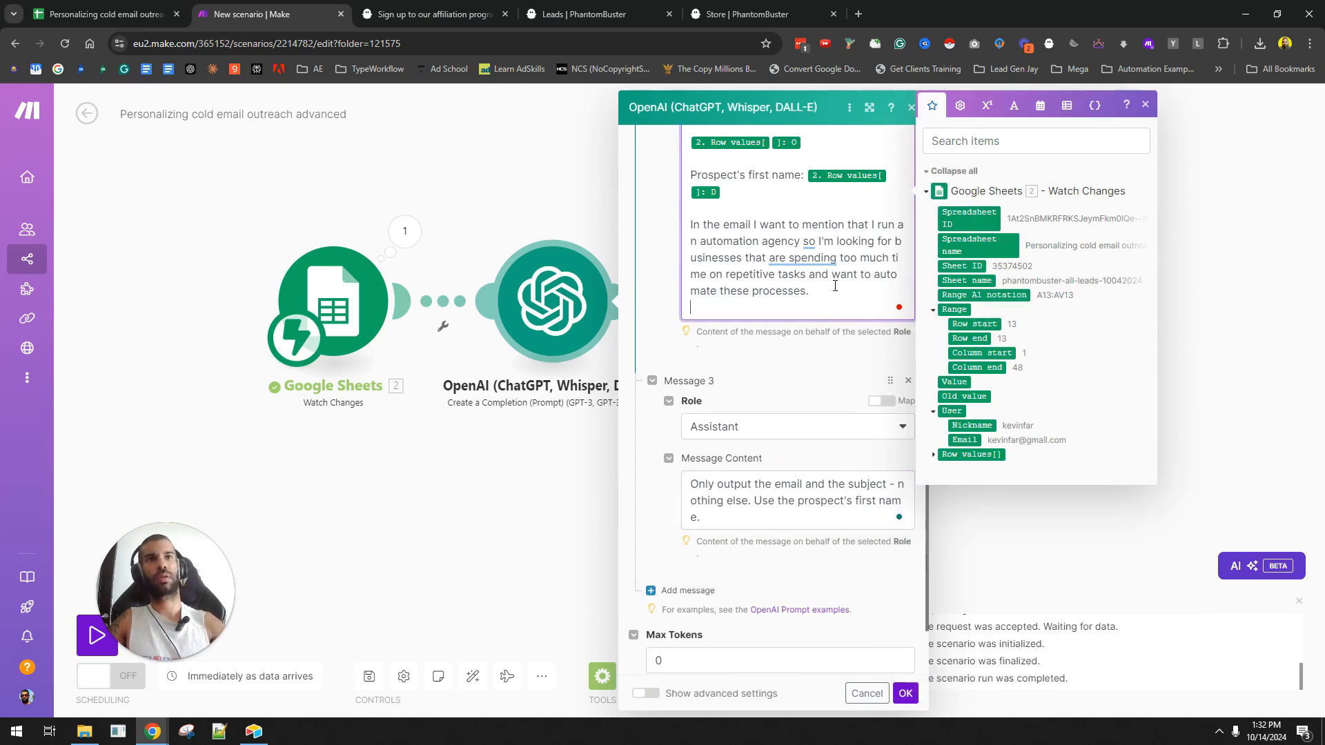
type("Also ")
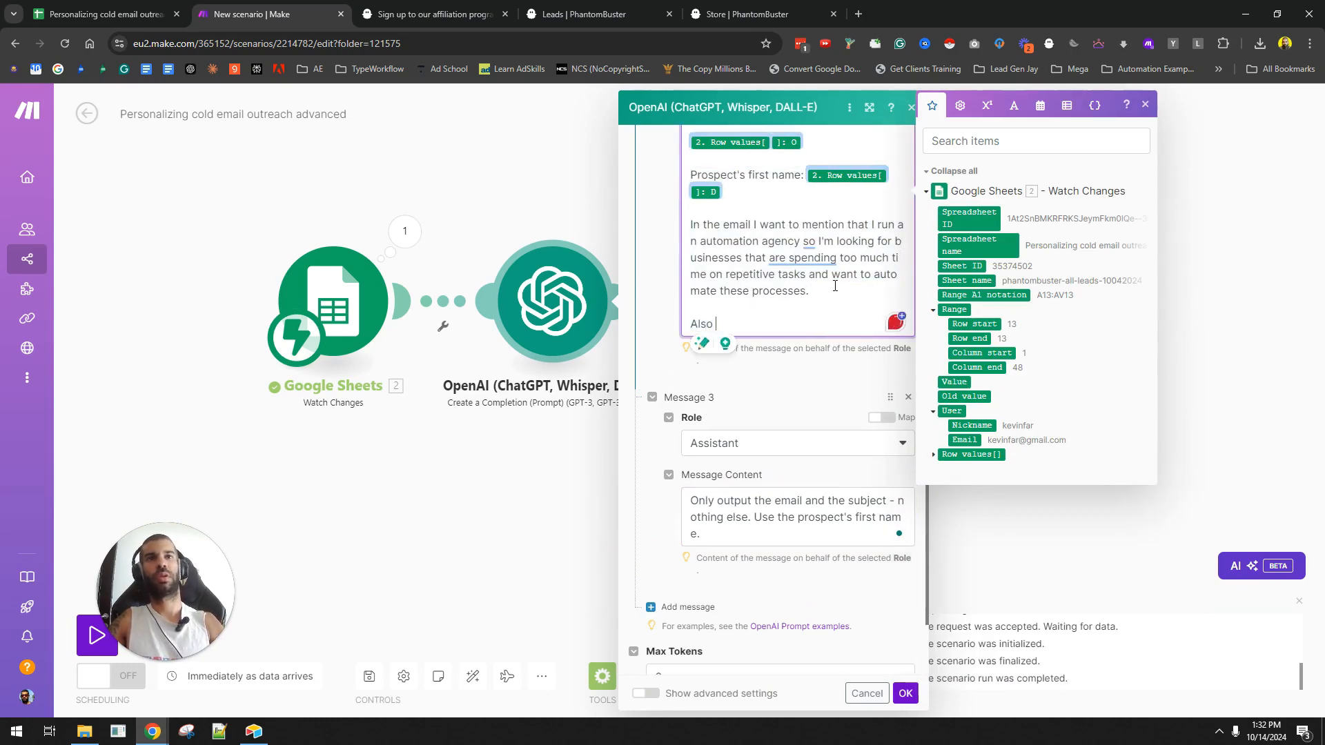
type("generate an meial")
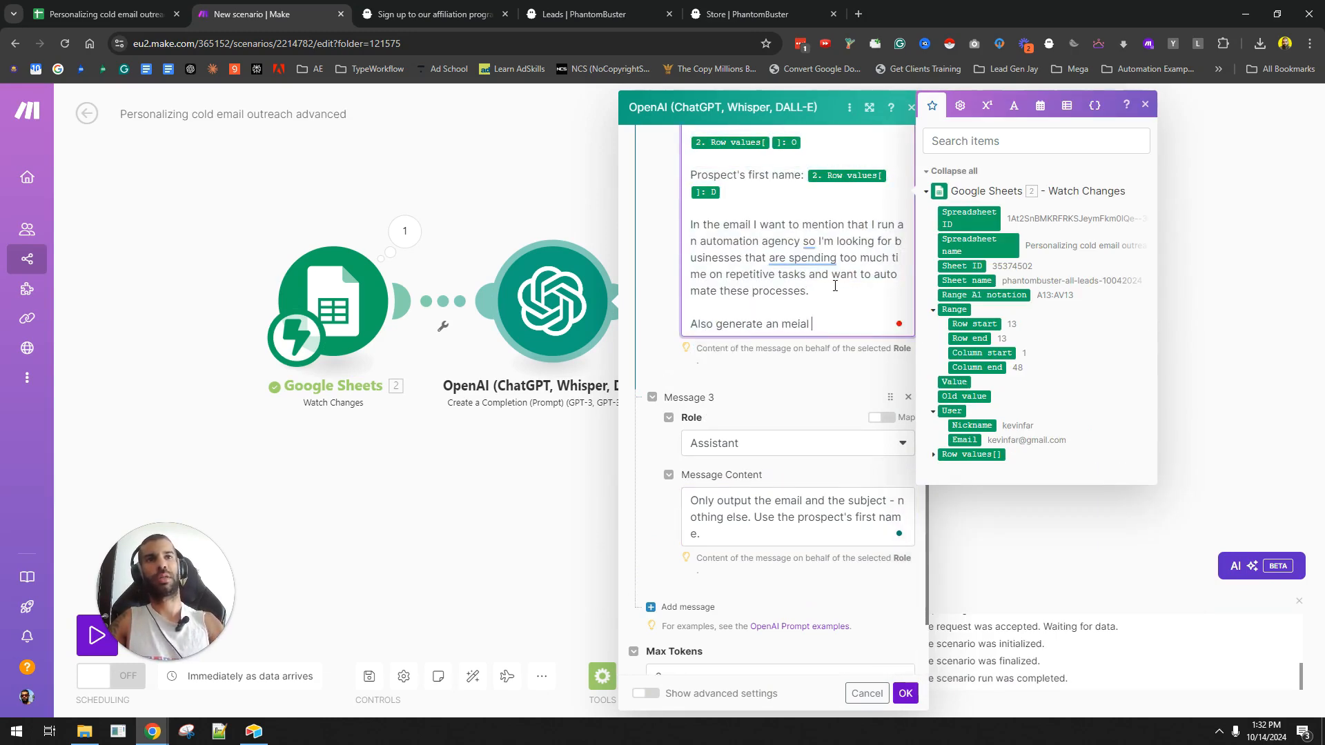
key("BackSpace")
key("BackSpace")
key("BackSpace")
key("BackSpace")
key("BackSpace")
key("BackSpace")
type("email subject. no ")
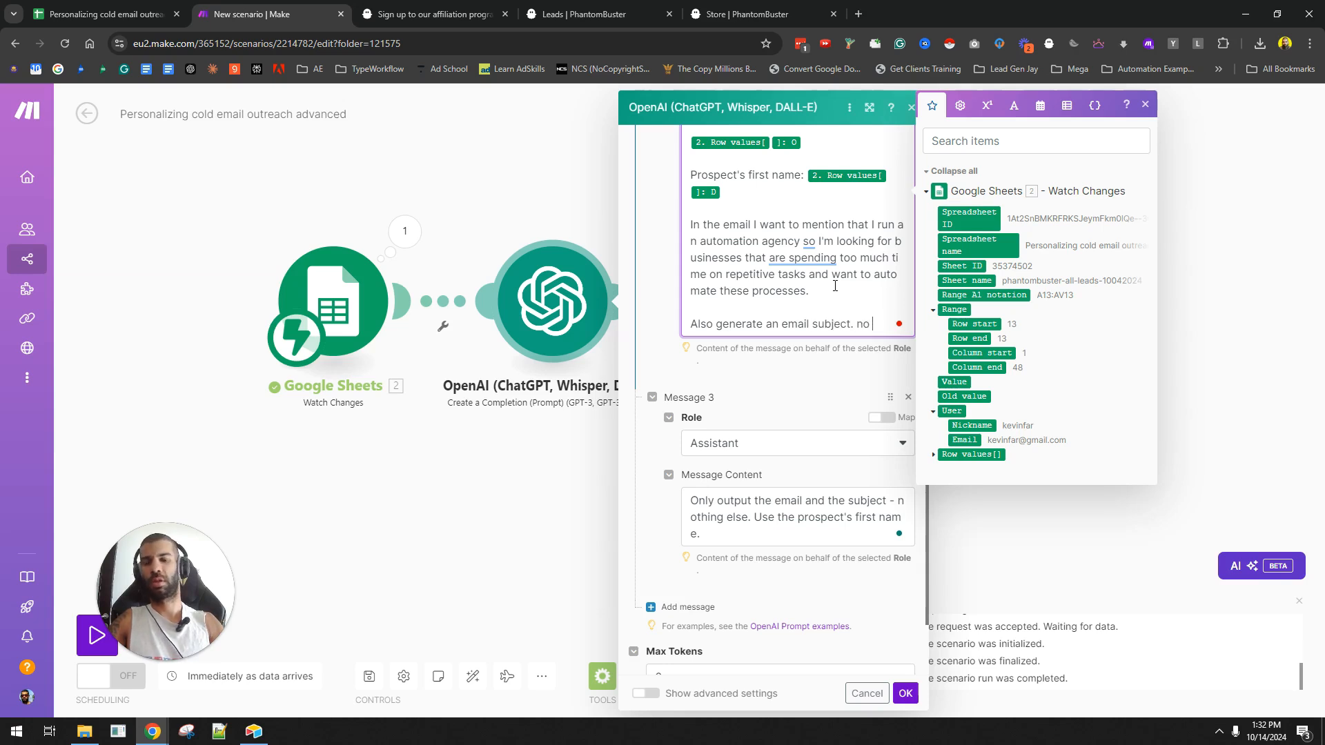
type("more than 6 wor")
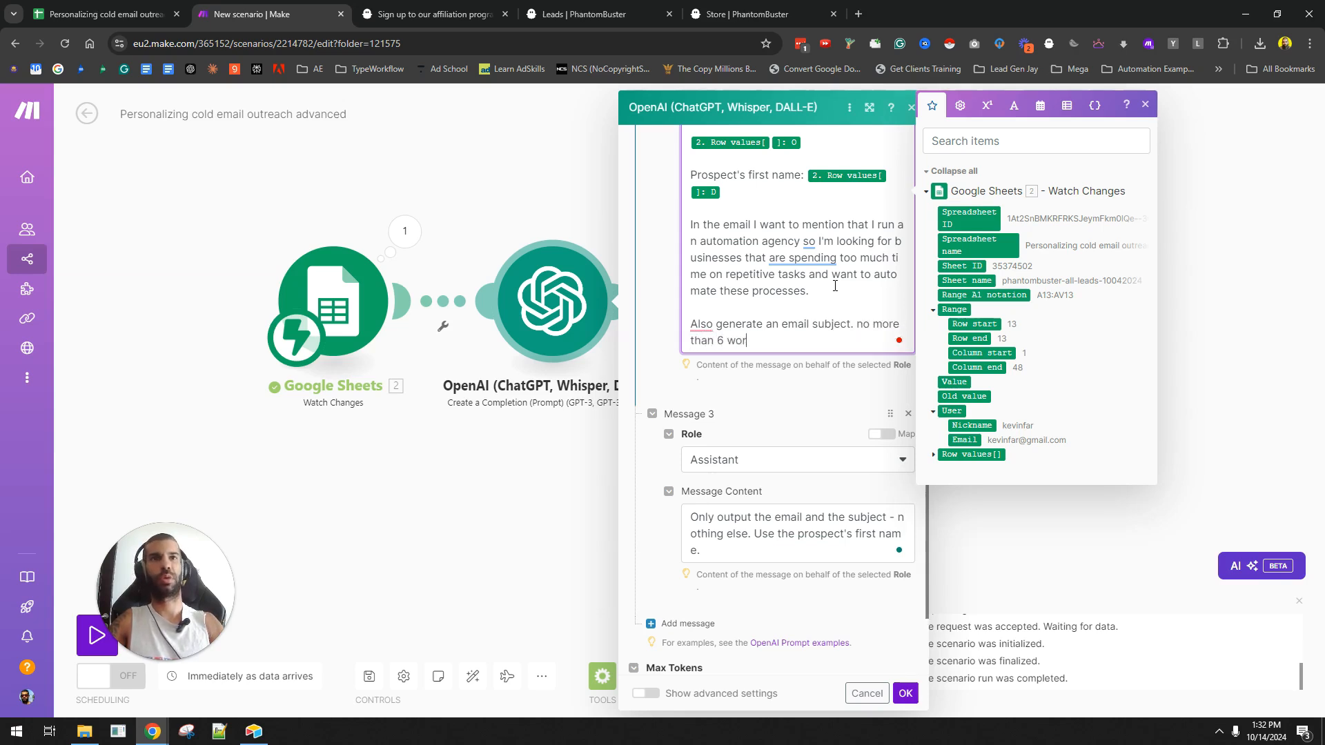
type("ds.")
left_click(687, 623)
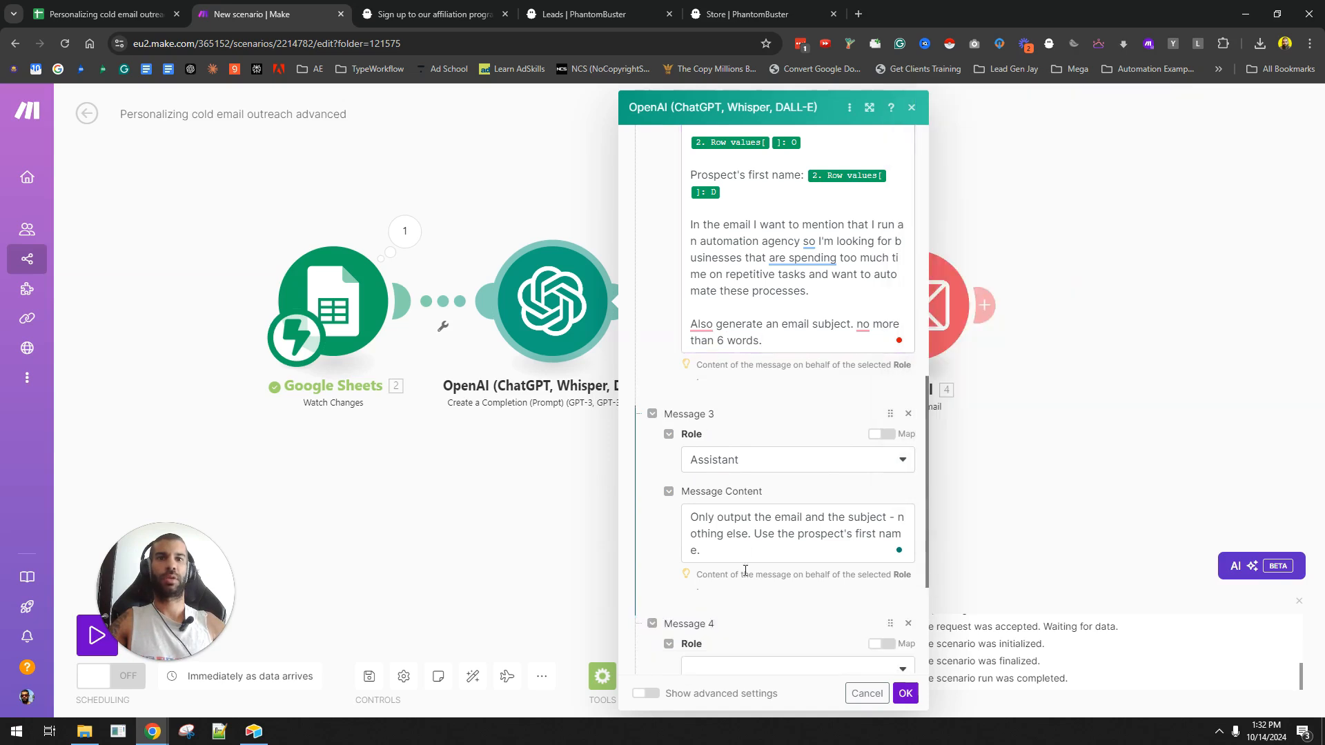
scroll(753, 608, "down", 1)
- Make Message 4 a User message requiring JSON output, starting with {"subject":"subjectgoeshere",
left_click(751, 601)
left_click(733, 624)
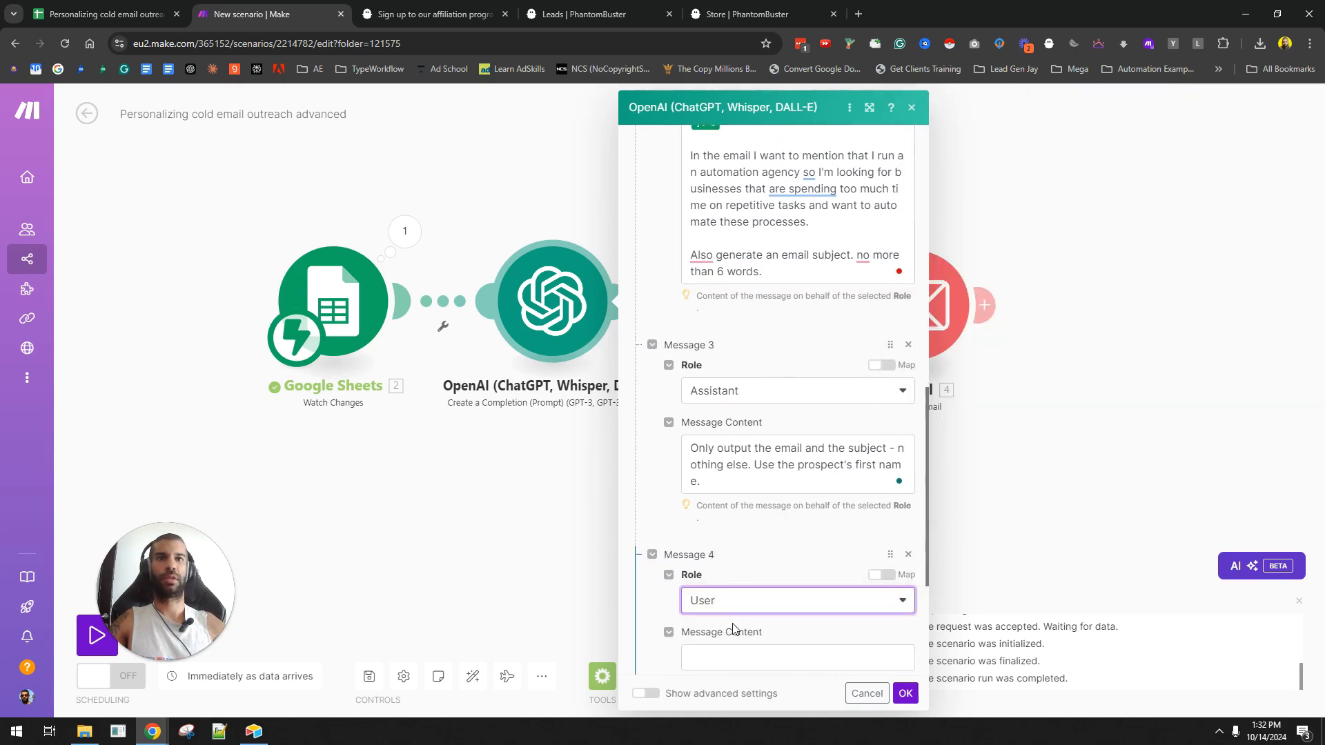
scroll(764, 516, "down", 2)
left_click(745, 519)
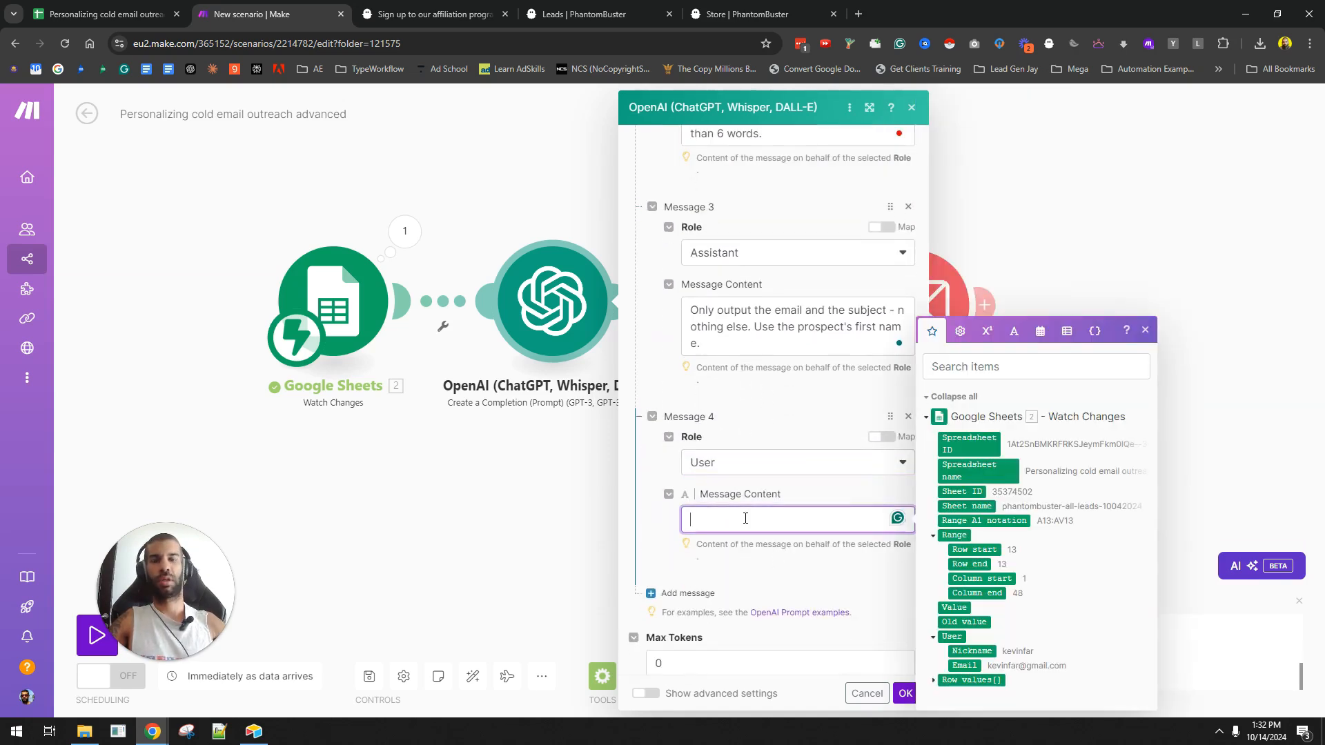
type("The output should be in")
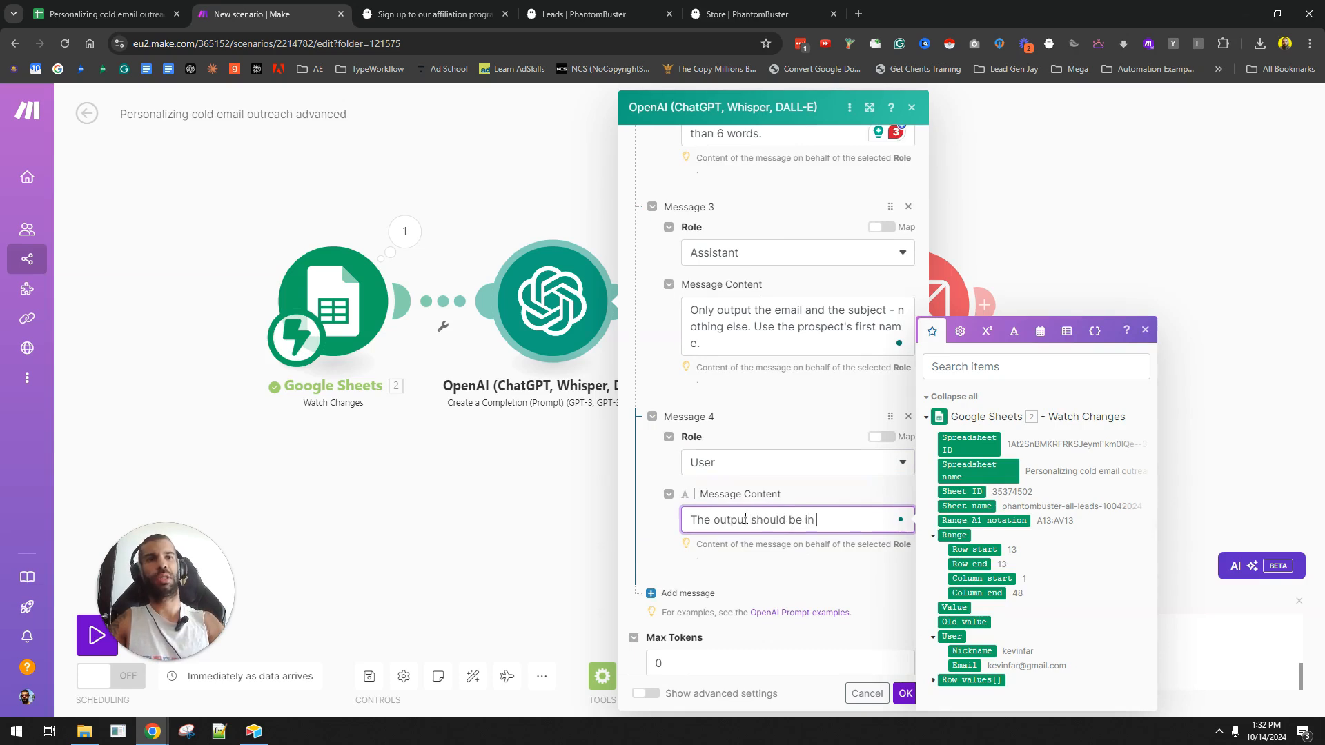
type(" JSON format, as fol")
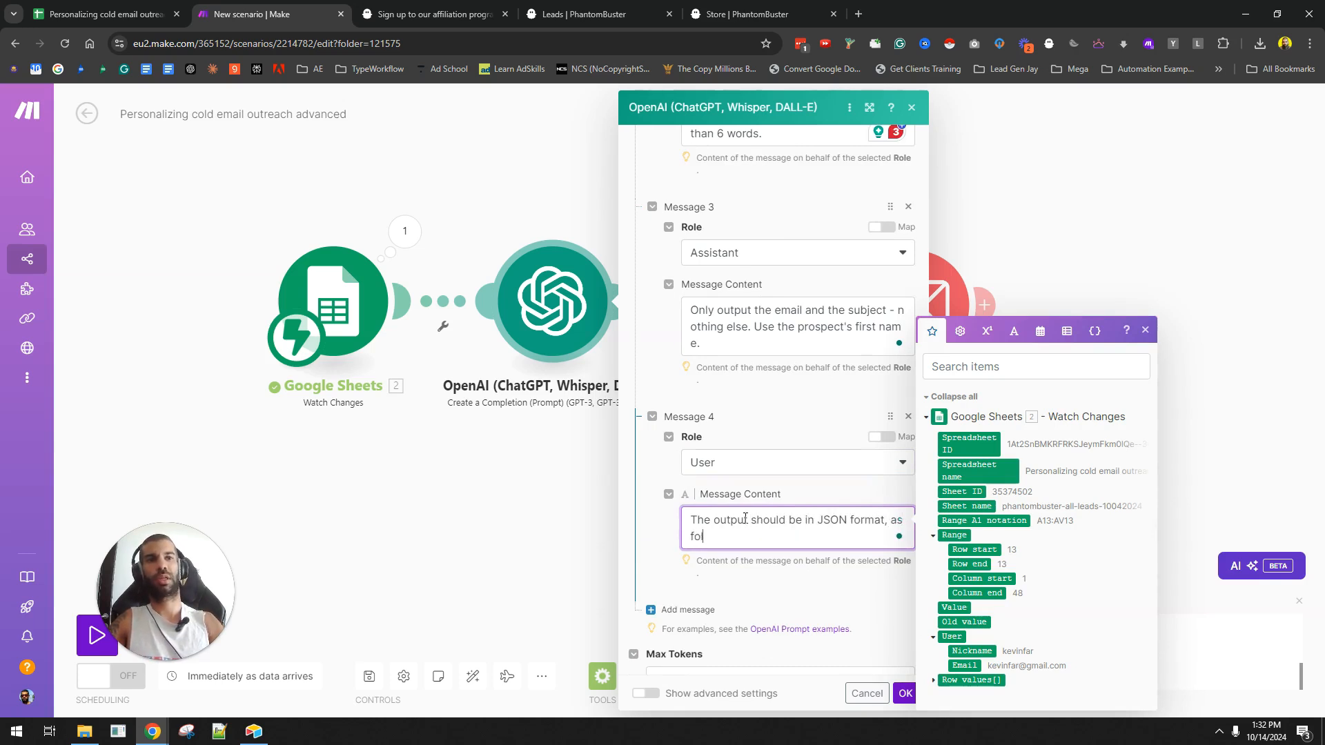
type("lows:")
key("Return")
key("Return")
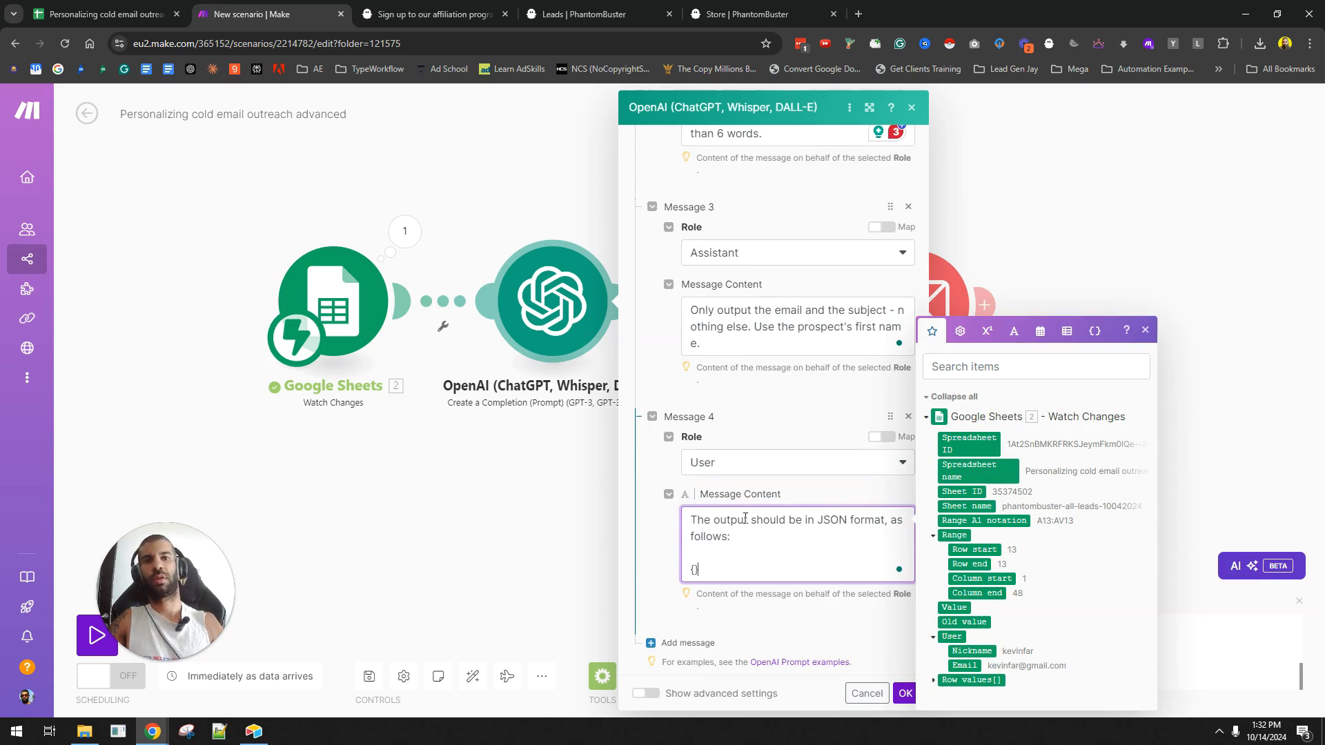
type("{\"subject")
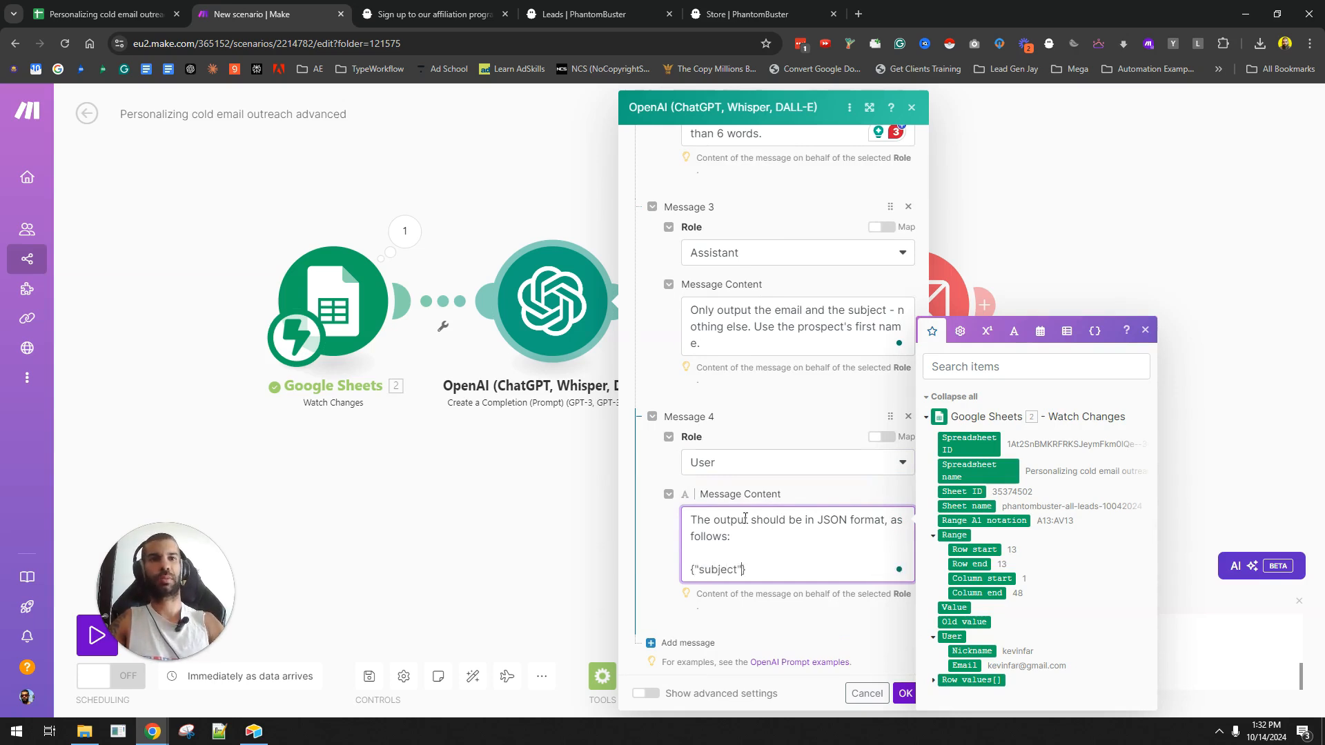
type("\":\"subjectgoesher")
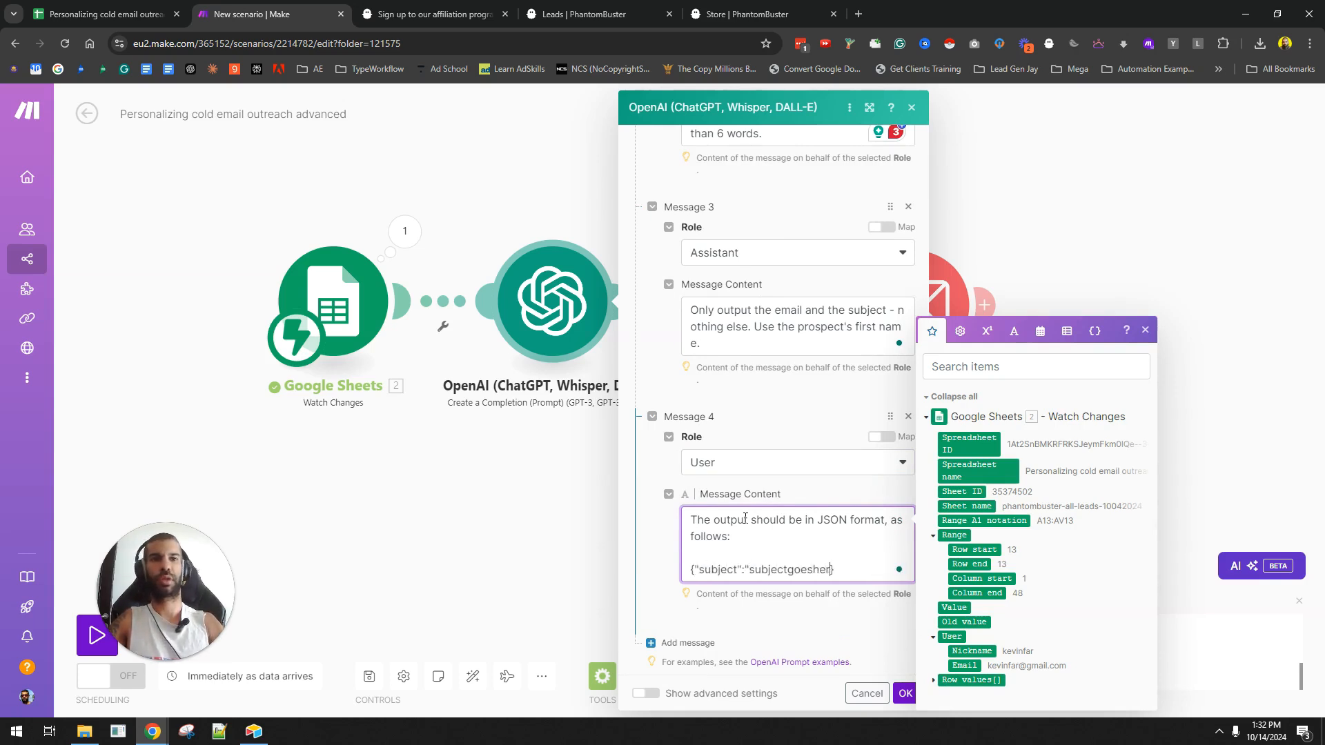
type("e\",")
- Add the "emailbody":"emailbodyhere" key and a rule that output must be only JSON from { to }
key("Return")
type("email")
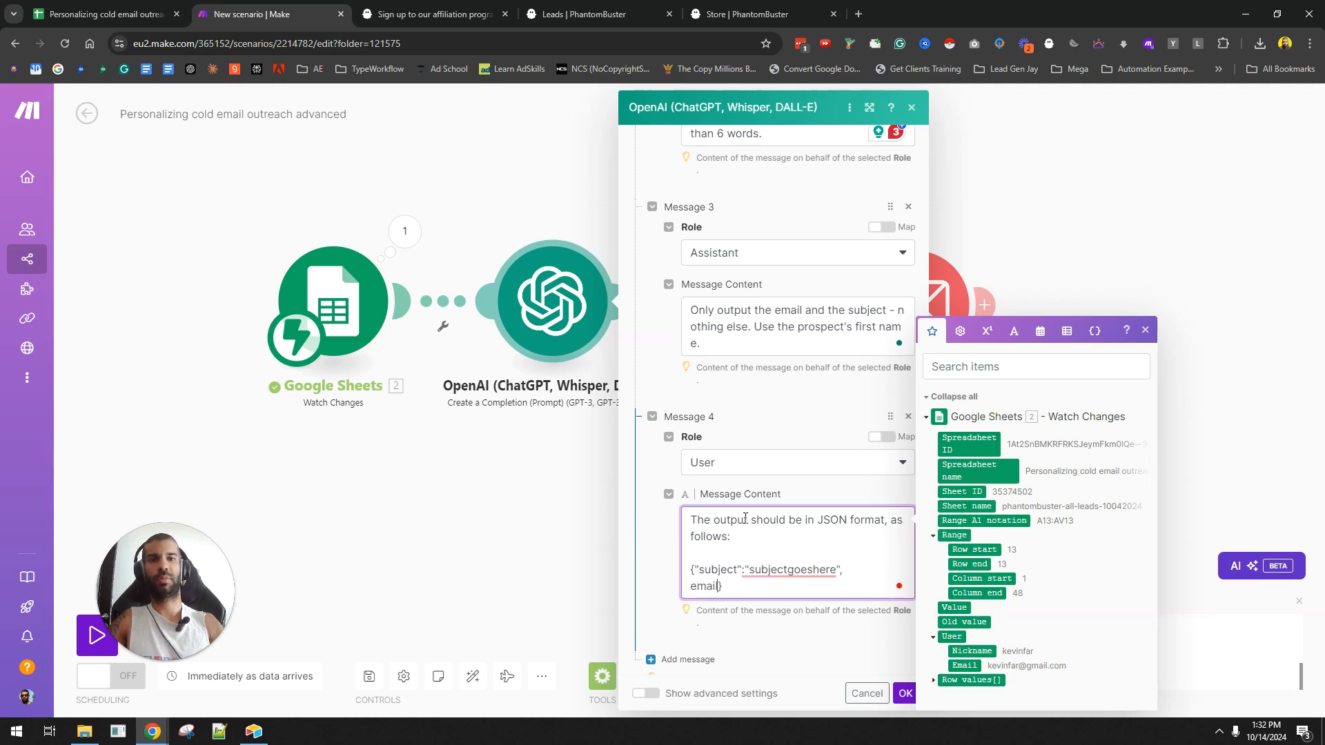
key("BackSpace")
key("BackSpace")
key("BackSpace")
key("BackSpace")
key("BackSpace")
type("\"emailbody")
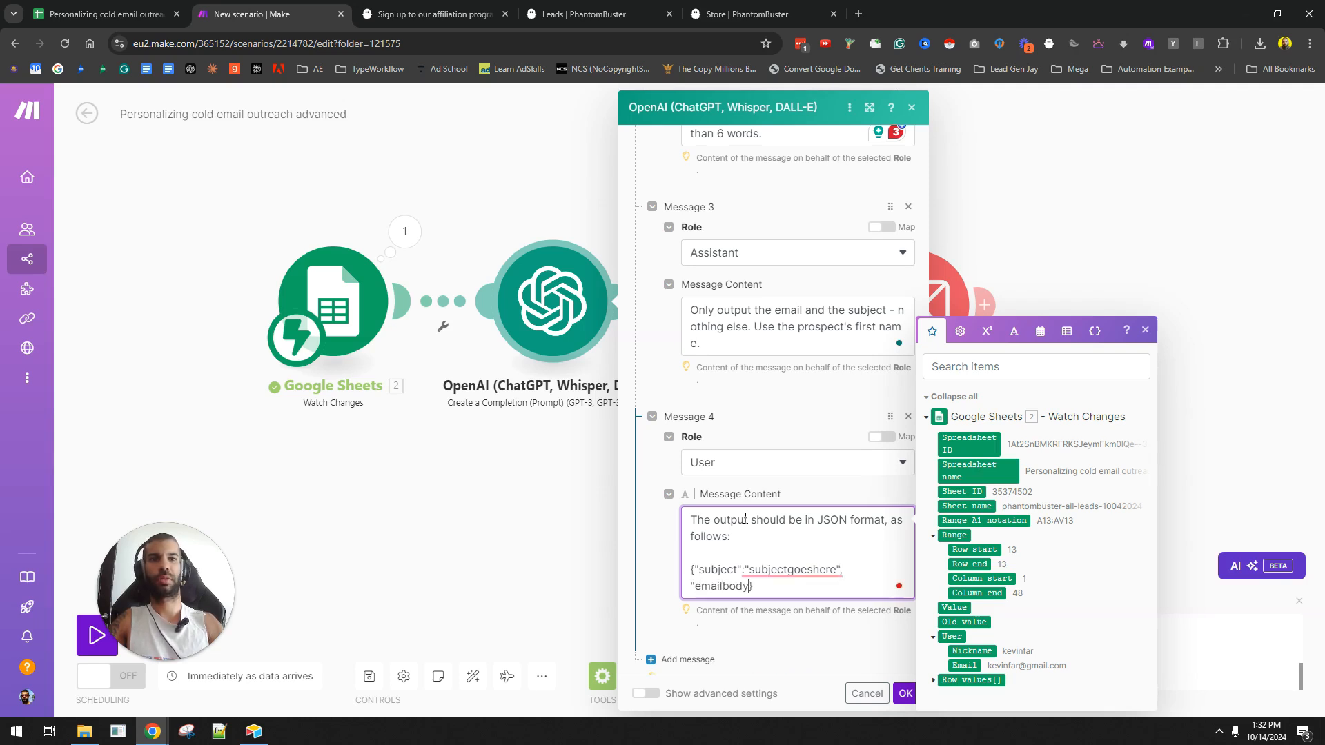
type("\":\"emailbodyhere\"")
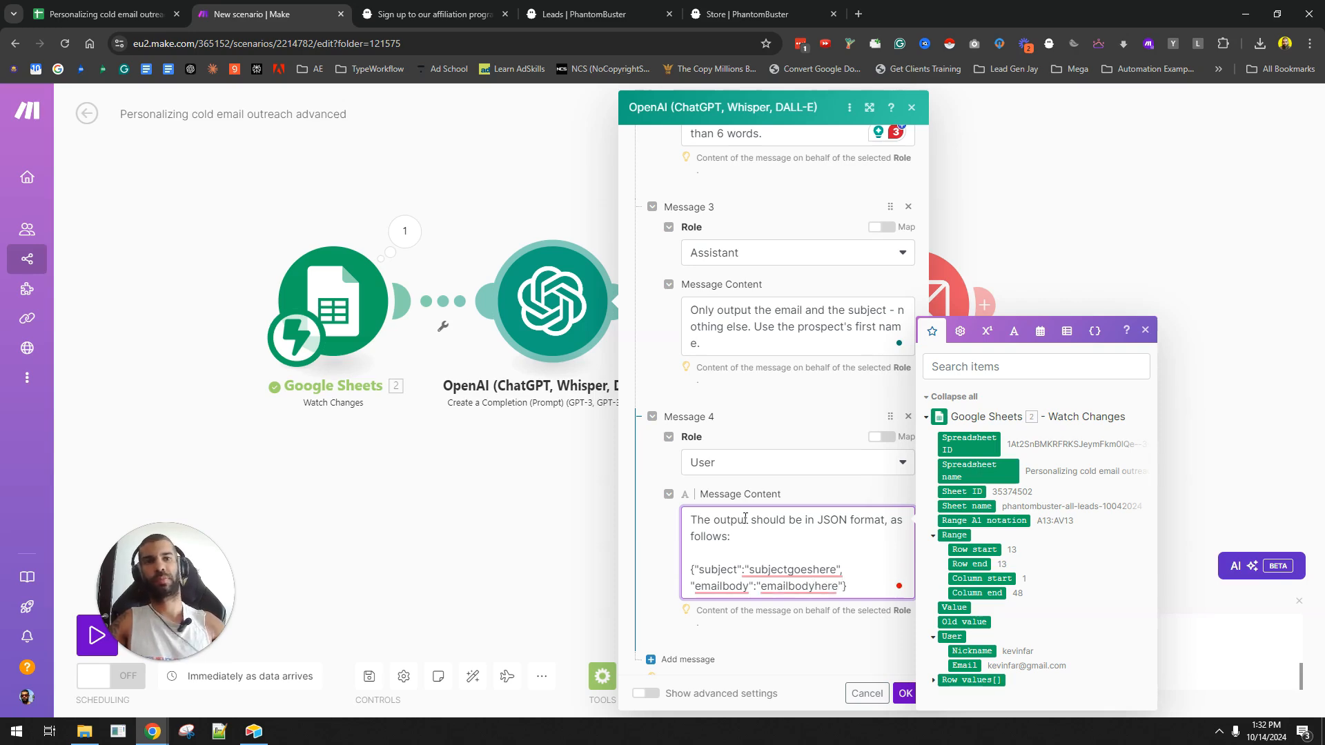
scroll(855, 445, "down", 2)
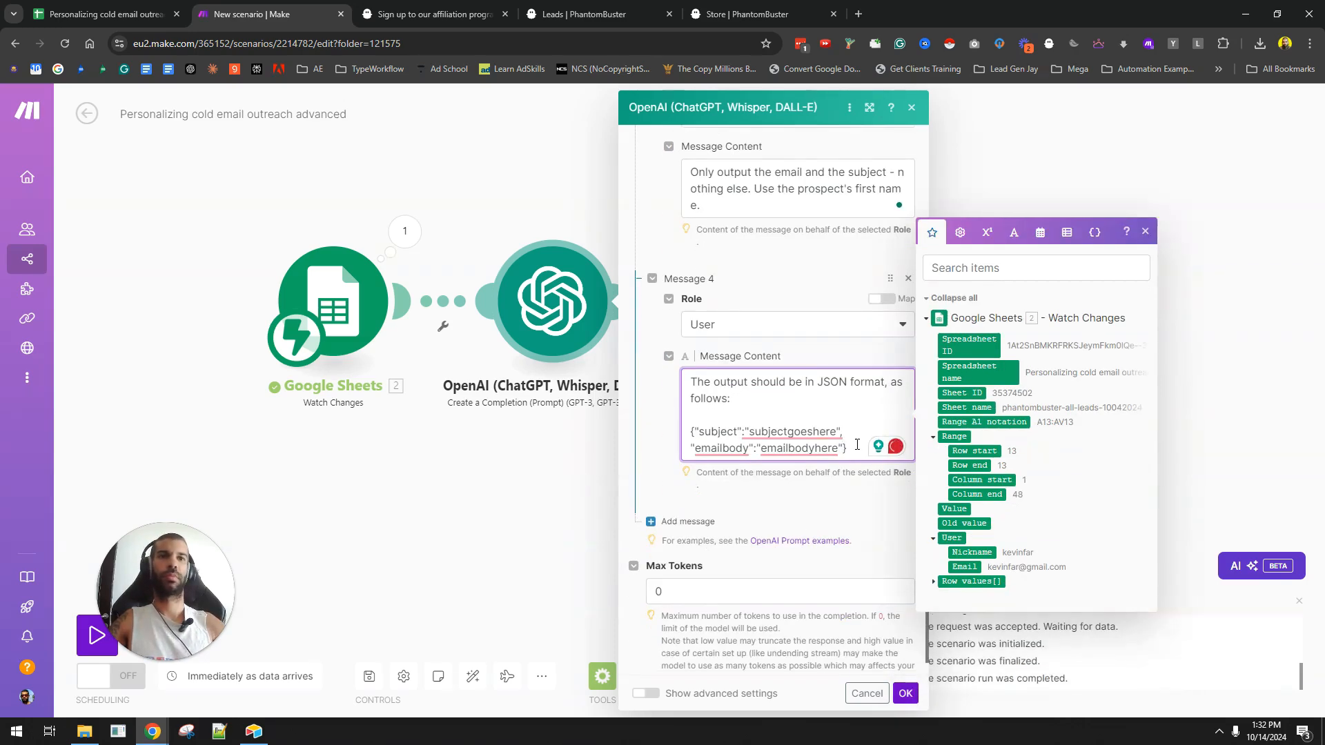
type("e")
key("Return")
key("Return")
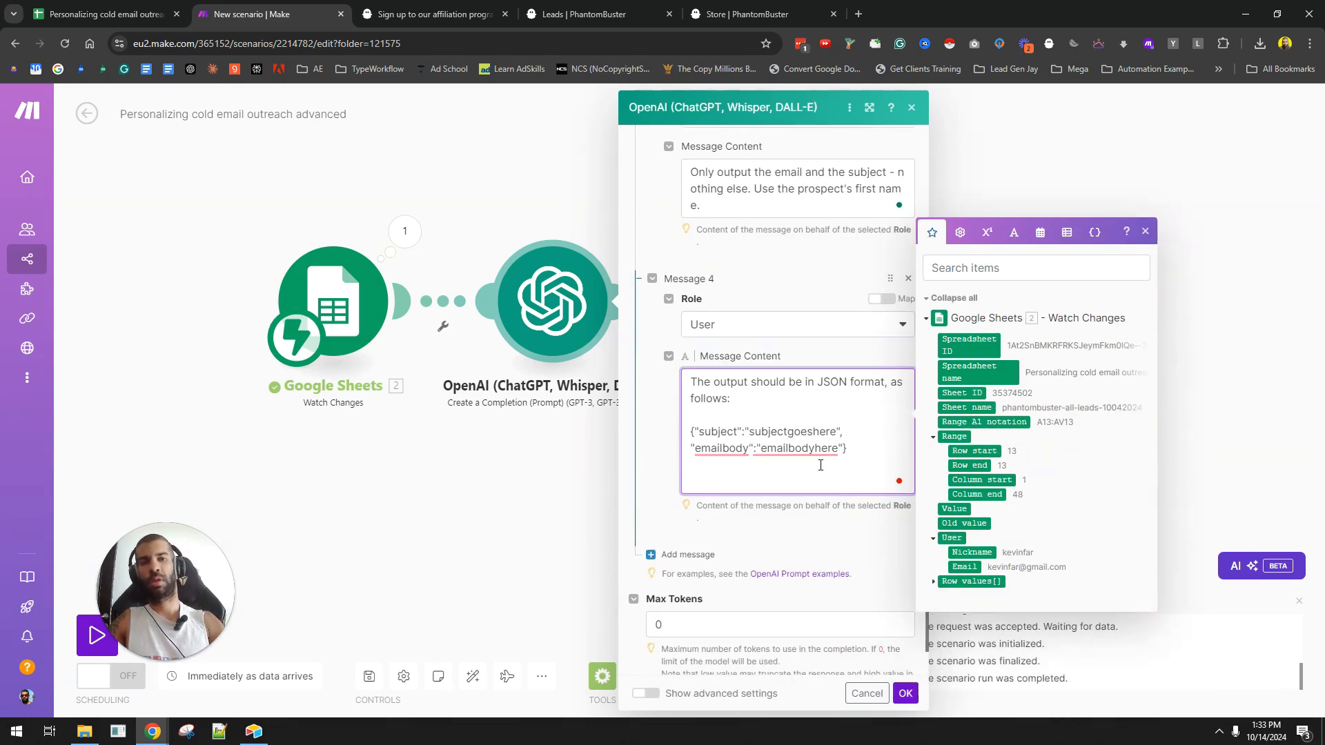
type("Remember, only output ")
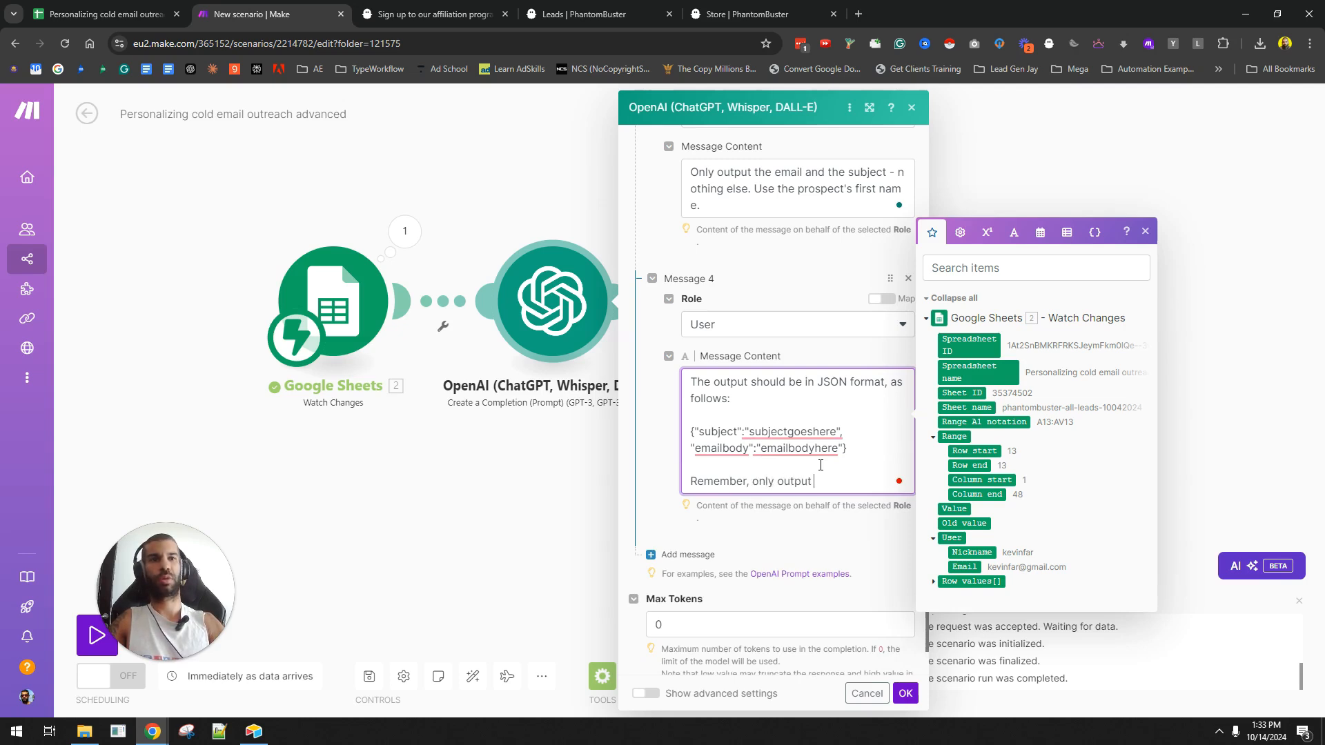
type("JSON. The first")
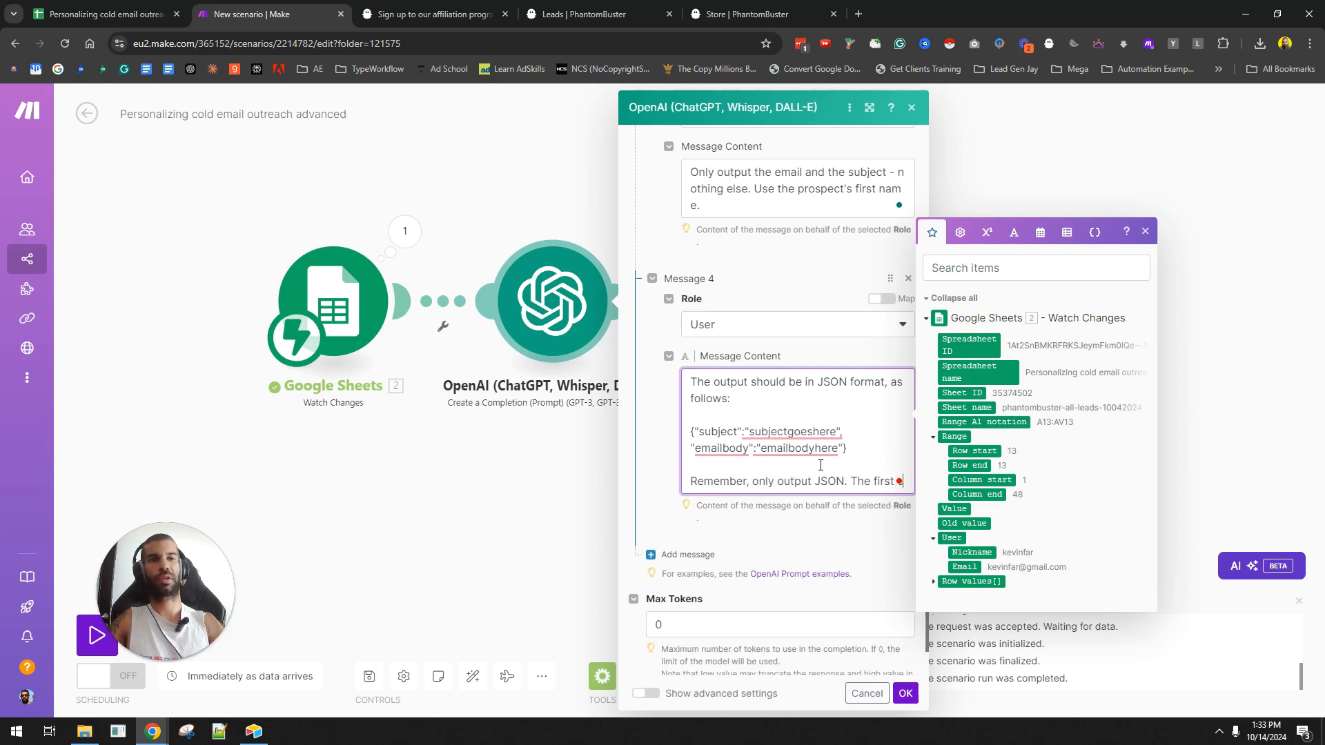
type(" character in your output ")
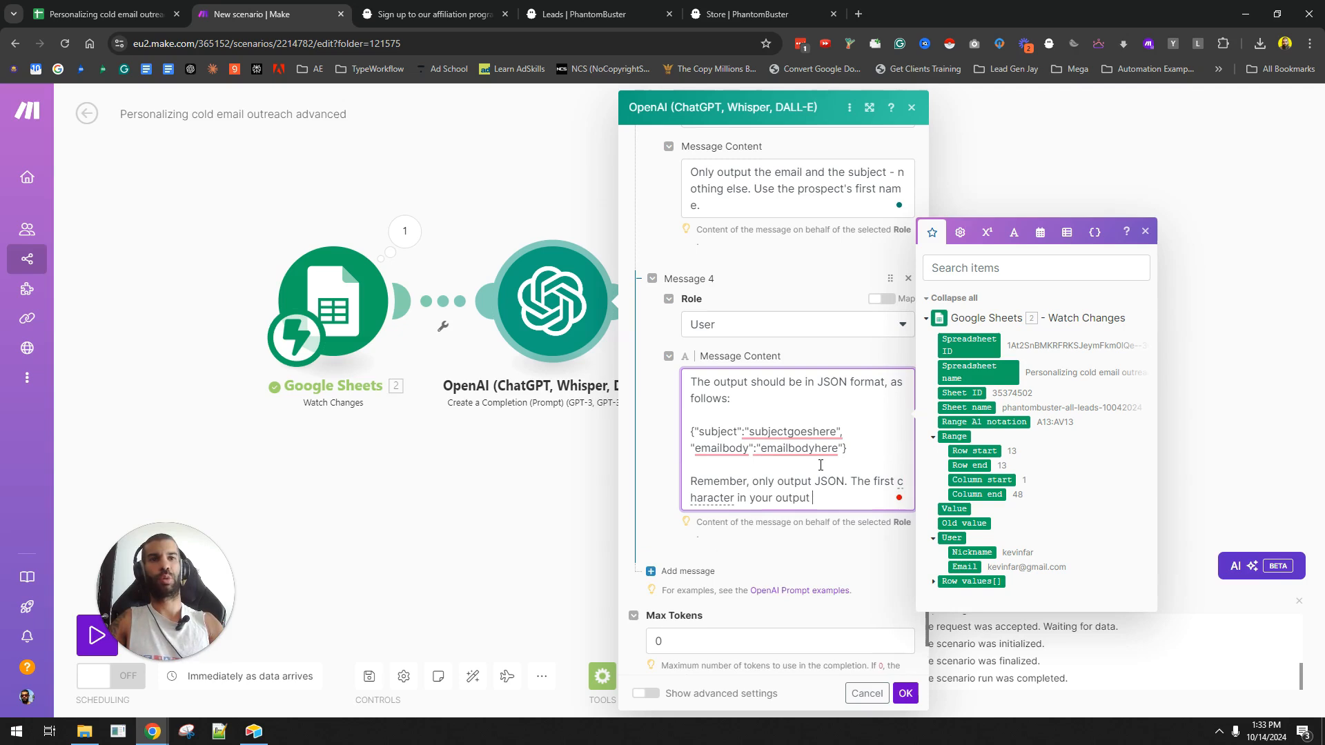
type("should be { an")
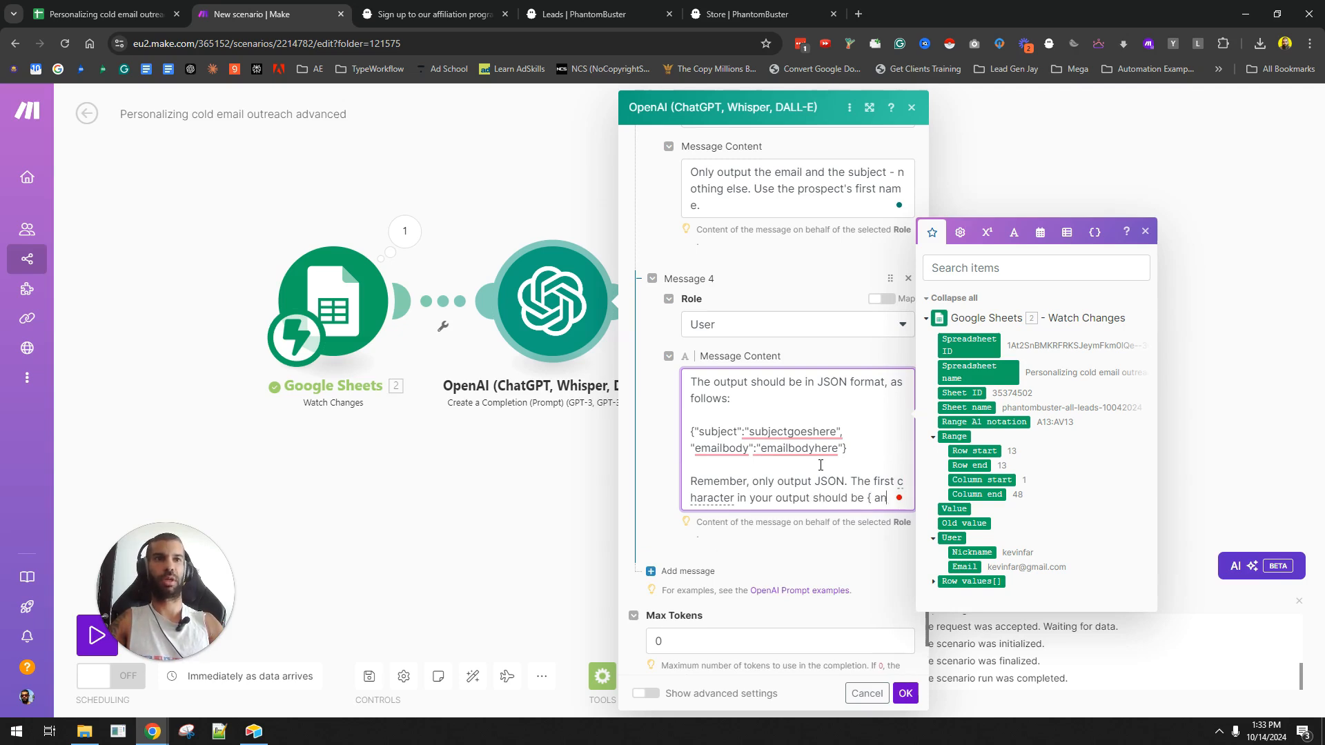
type("d the last one sh")
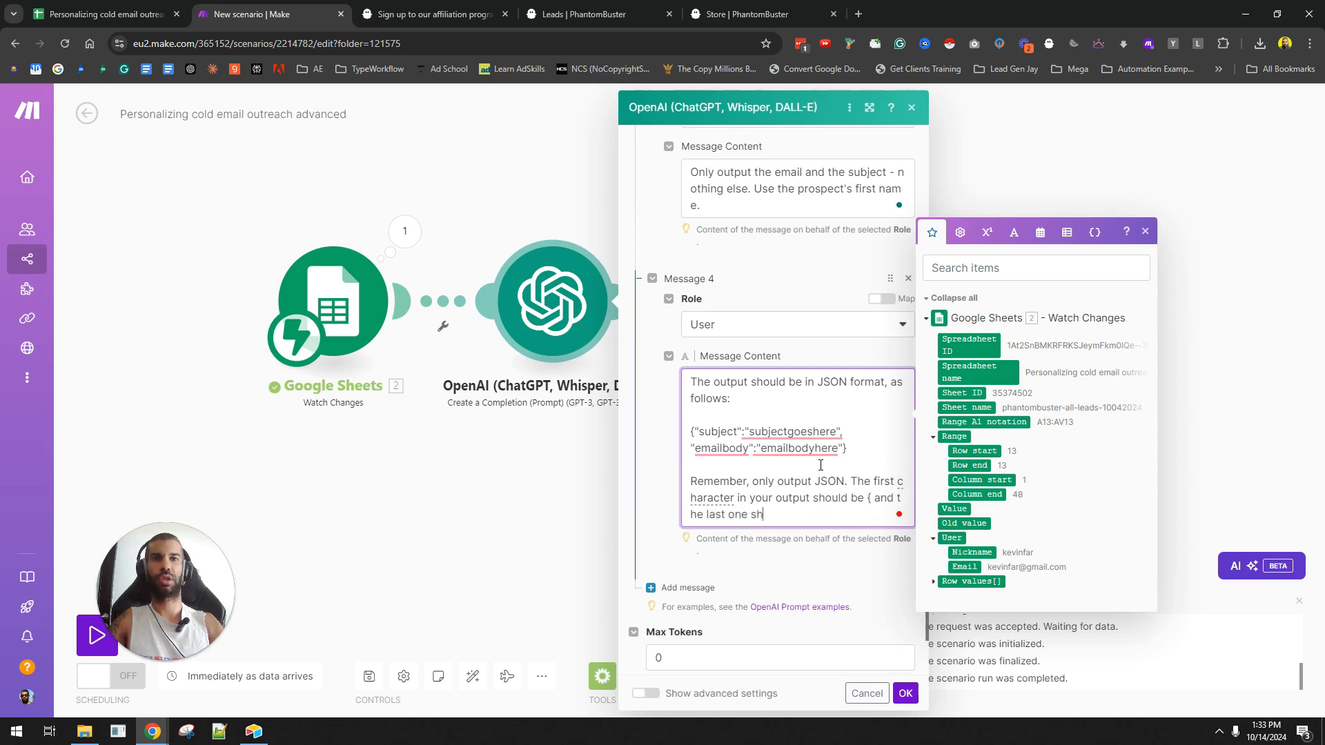
type("ould be")
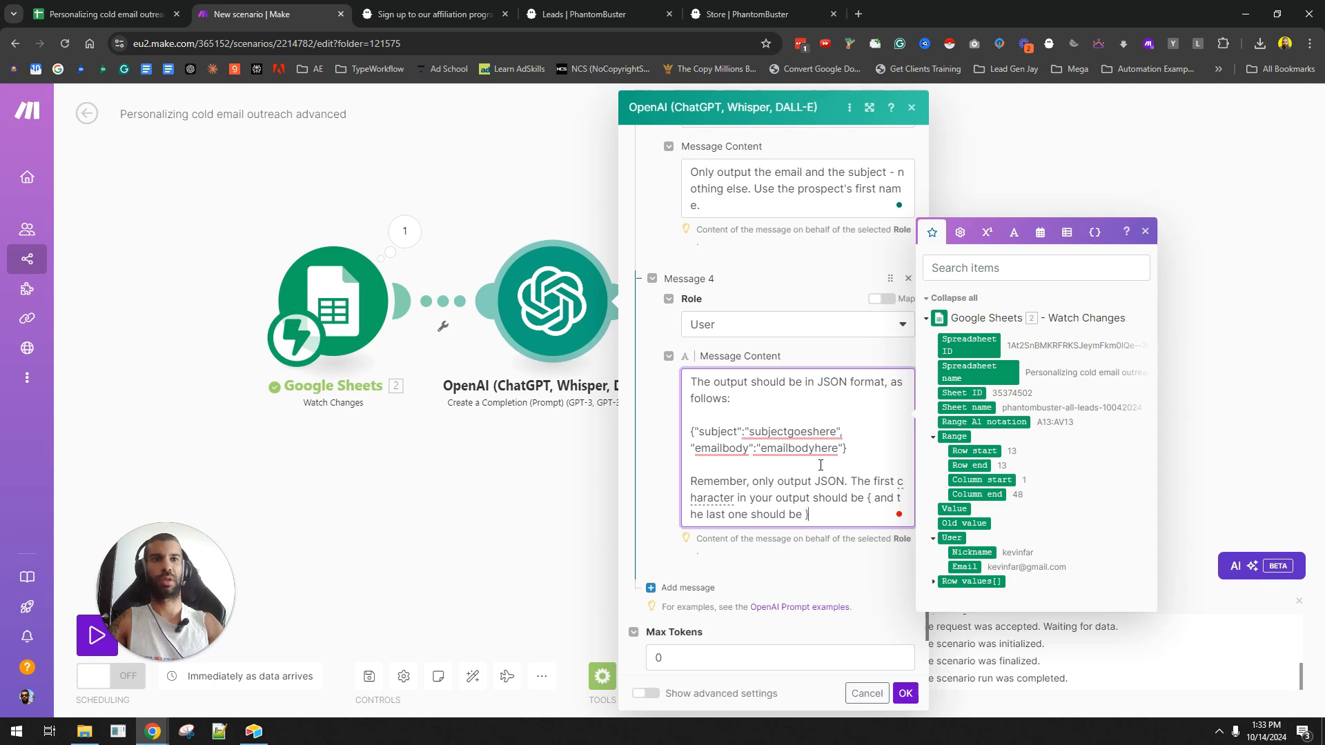
type(" }. NOthing else.")
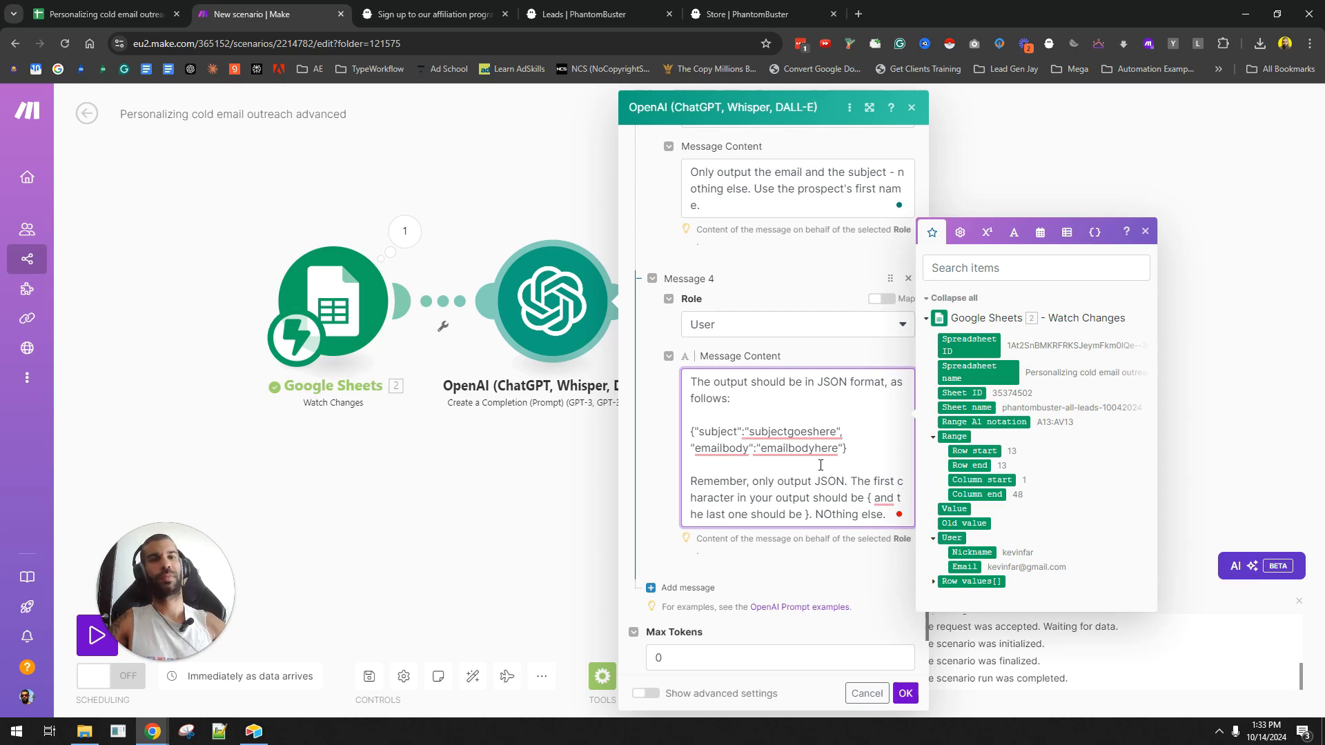
scroll(821, 466, "down", 1)
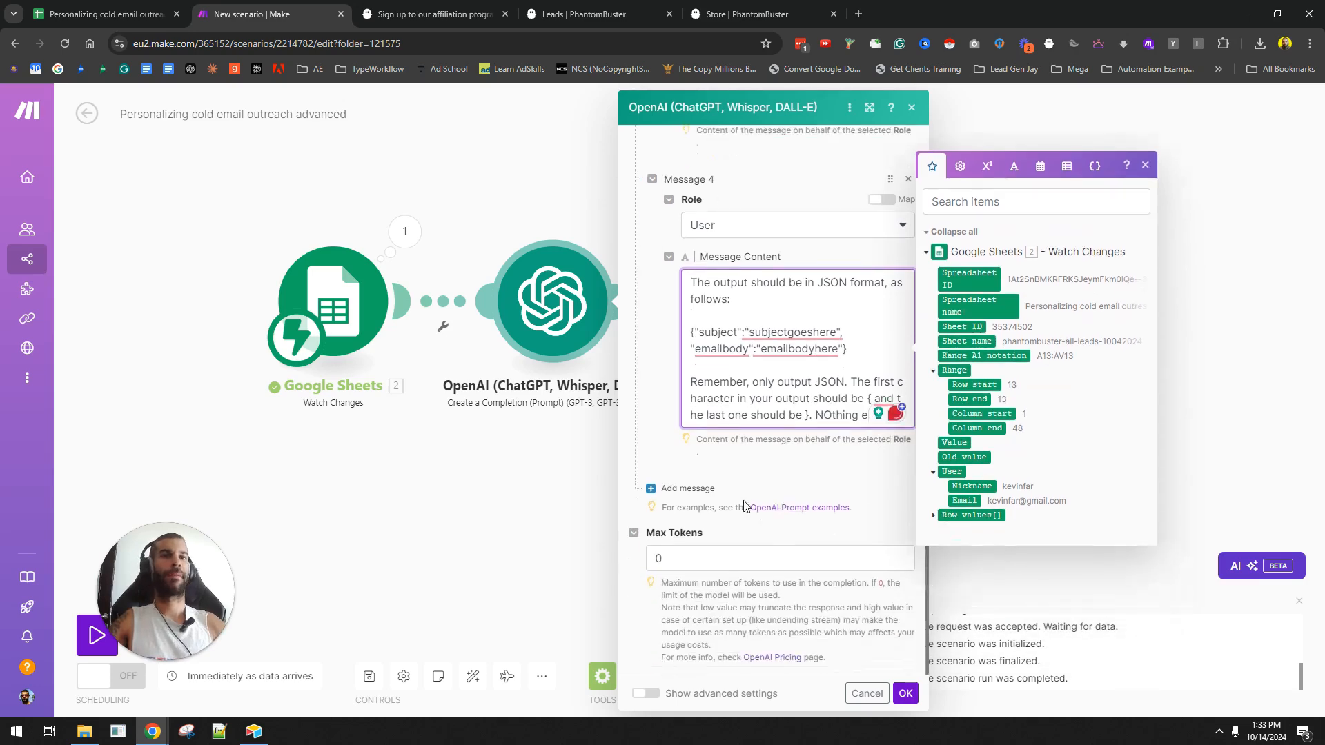
- Set the OpenAI module's advanced Response Format to JSON Object and save it
left_click(646, 693)
scroll(728, 504, "down", 7)
scroll(729, 504, "down", 10)
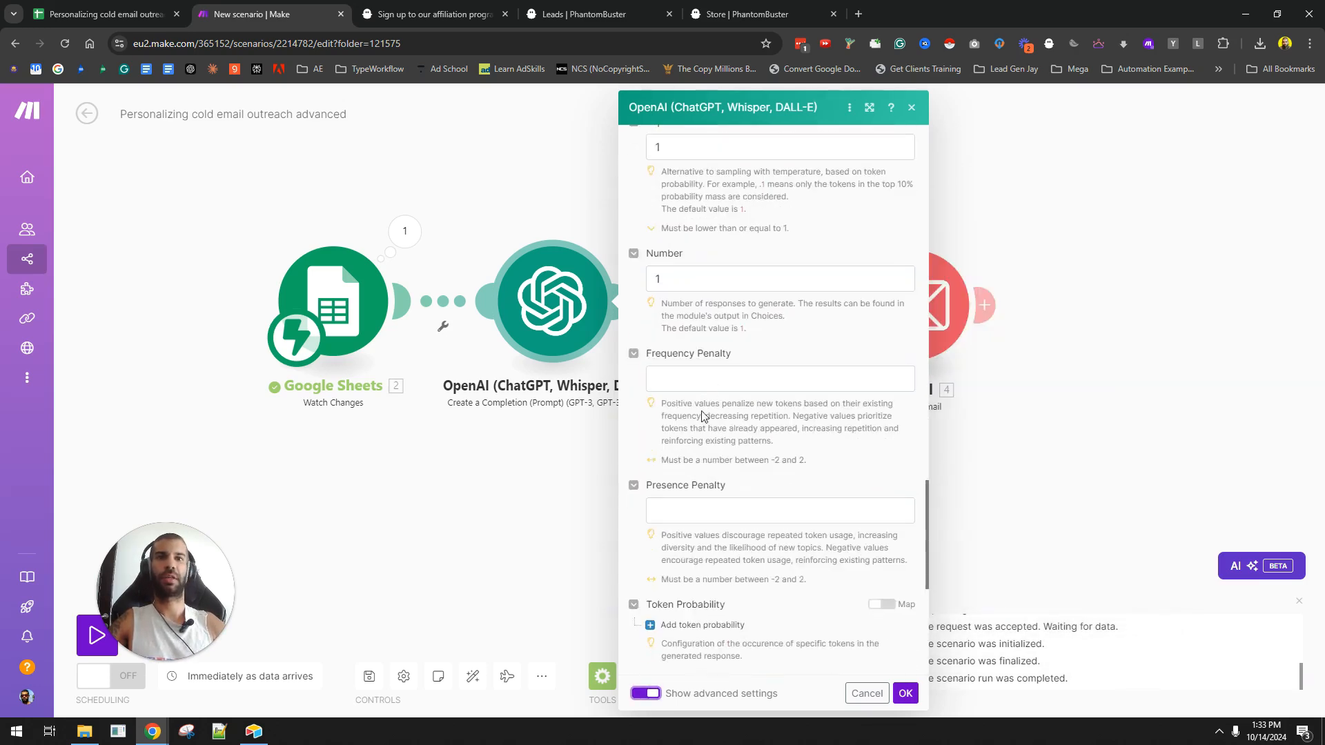
left_click(746, 283)
left_click(698, 353)
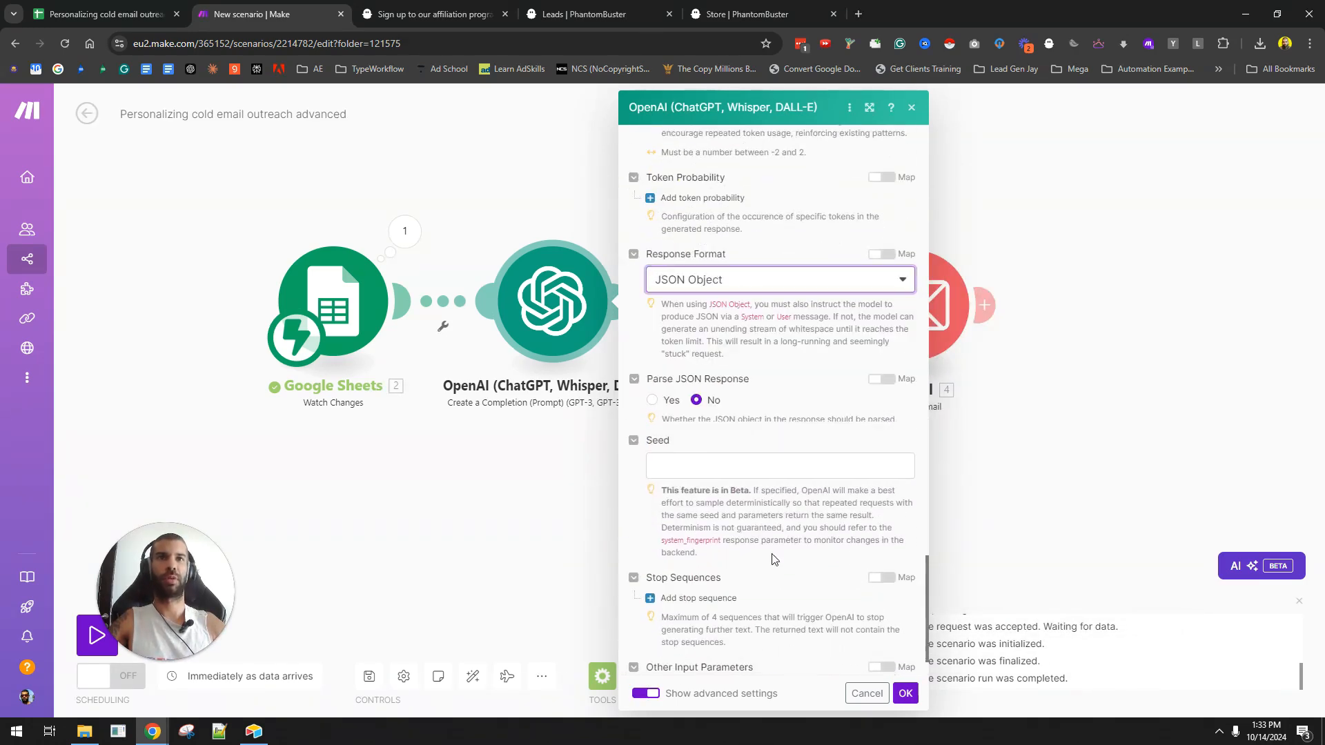
left_click(908, 694)
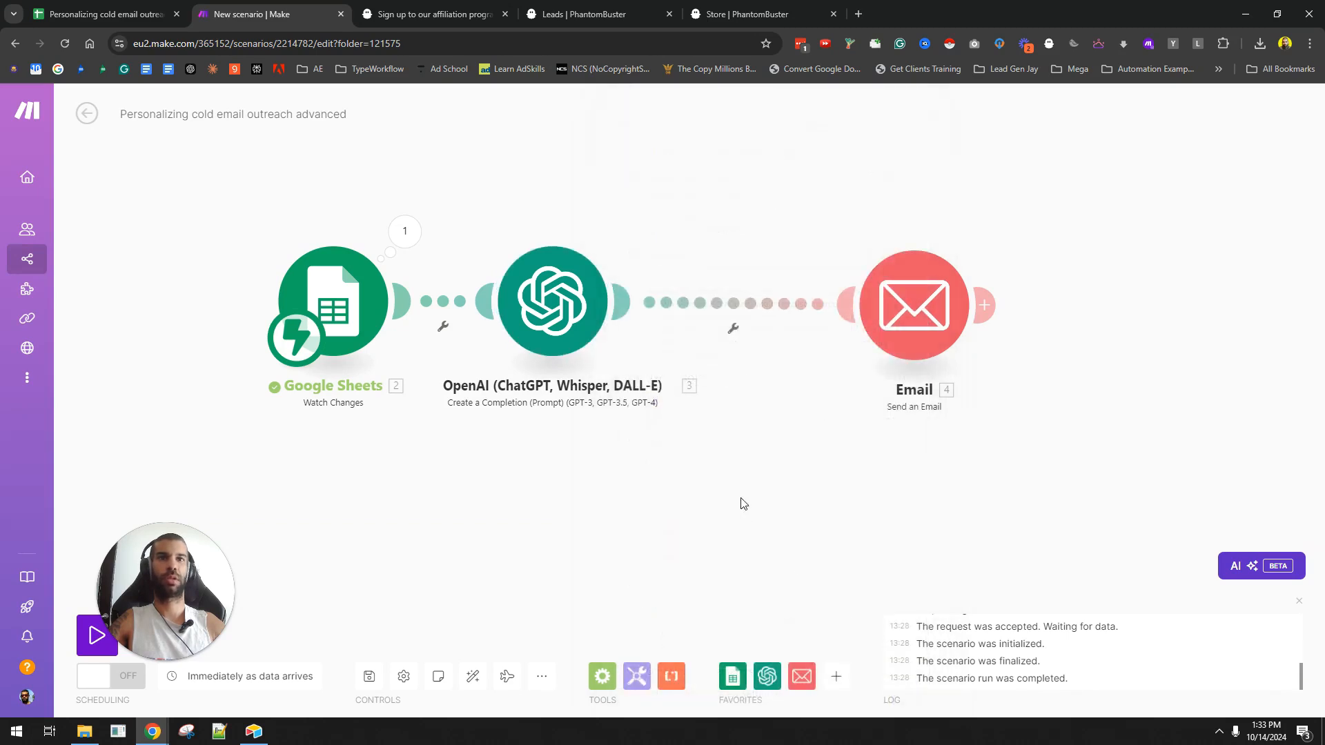
- Unlink the Email module from OpenAI and run the scenario once, waiting for new sheet data
right_click(821, 337)
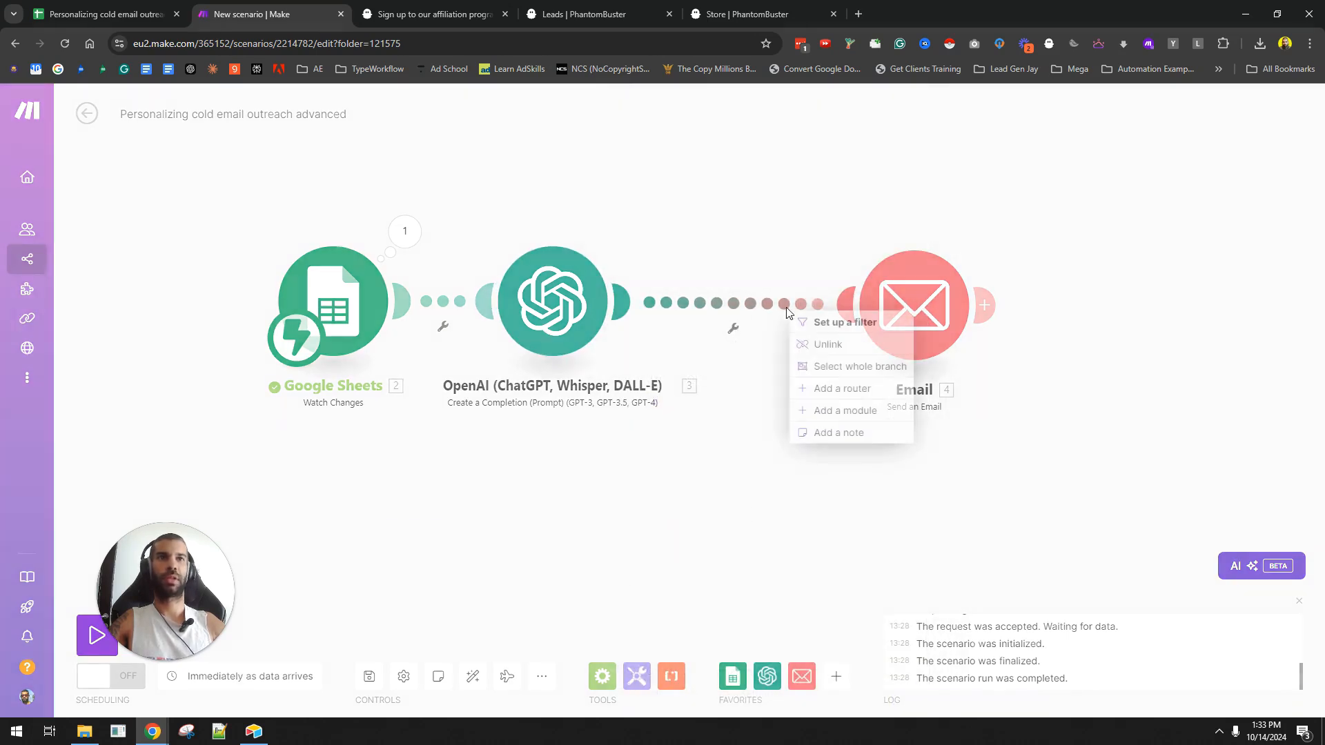
left_click(818, 343)
left_click(97, 636)
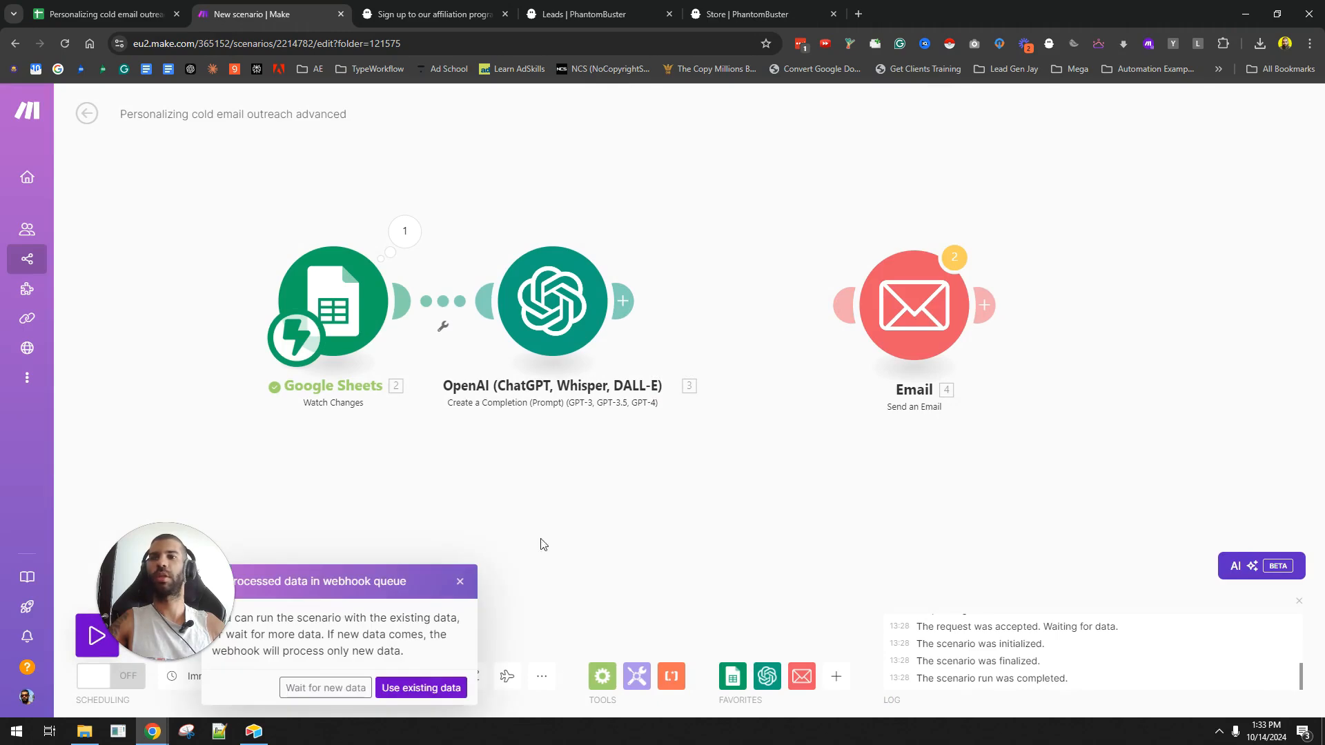
left_click(325, 686)
- Duplicate the row 11 lead into empty row 14 of the leads sheet to fire the Make trigger
left_click(103, 14)
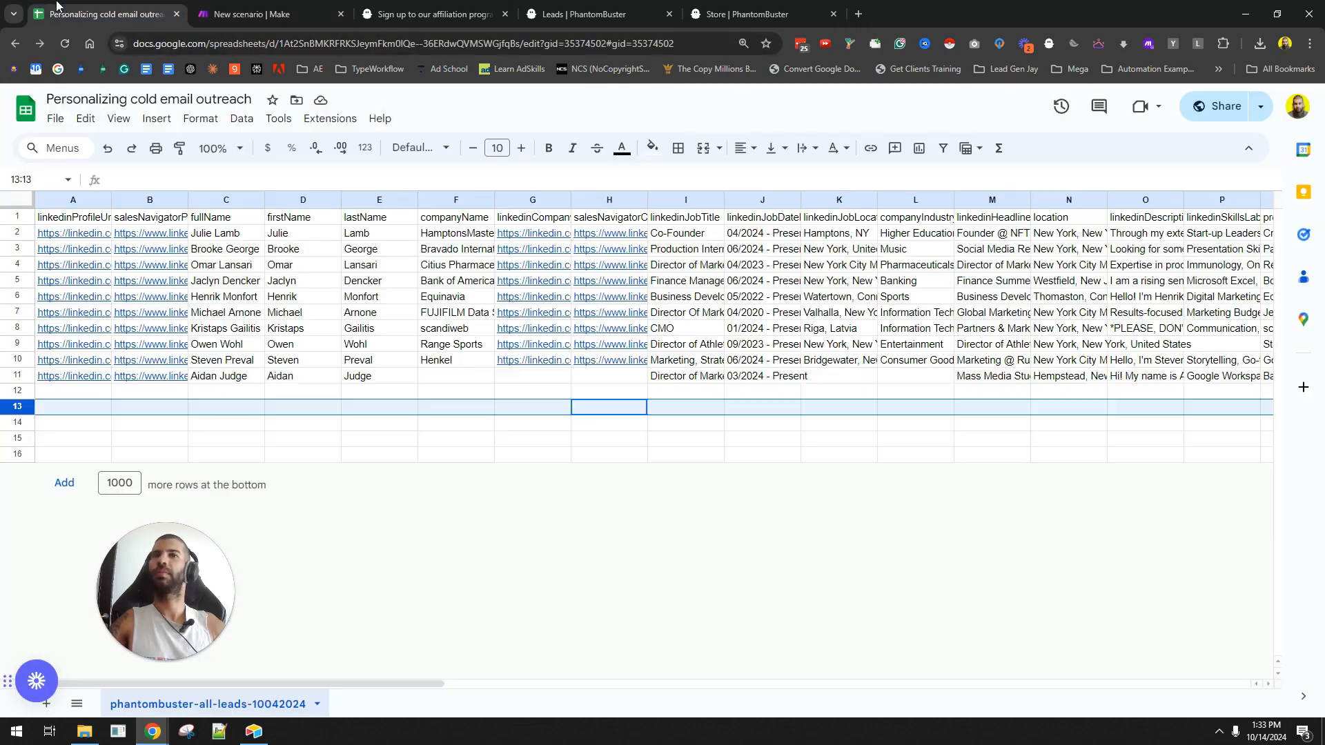
left_click(11, 376)
key("ctrl+c")
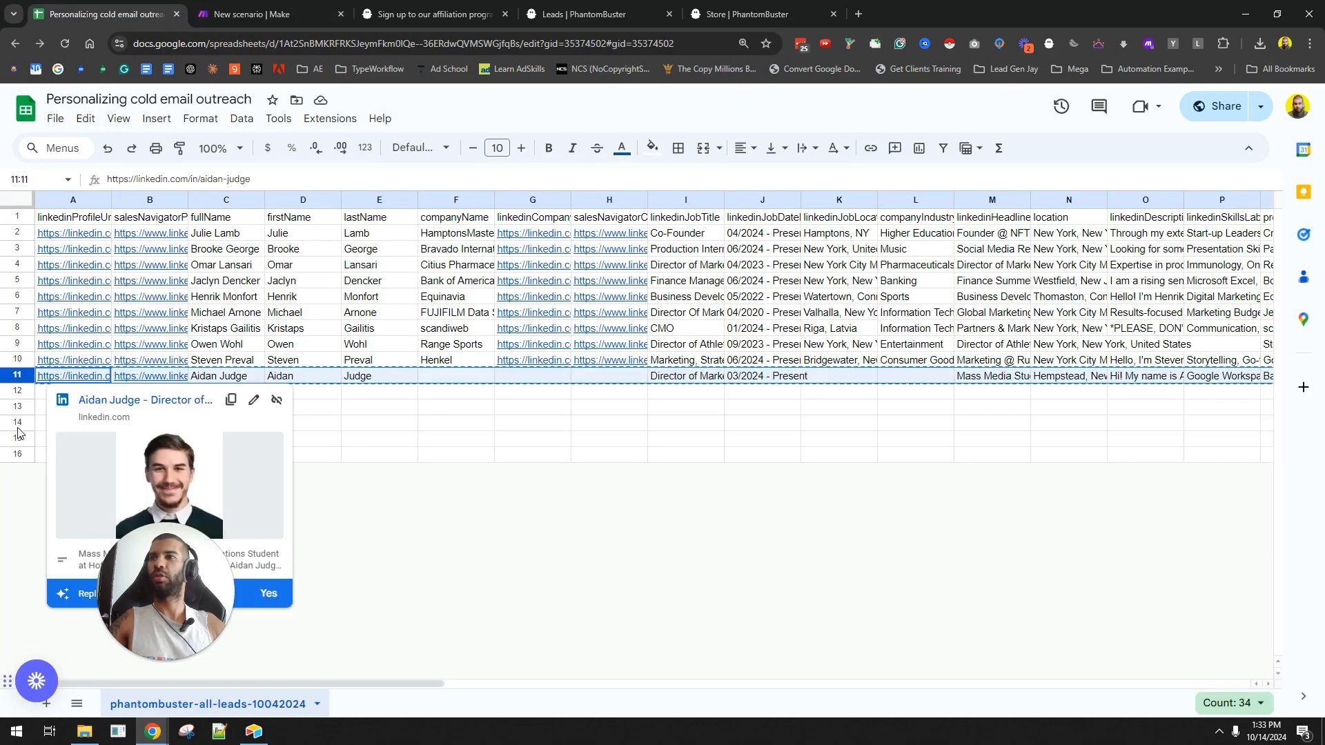
left_click(19, 424)
key("ctrl+v")
left_click(252, 14)
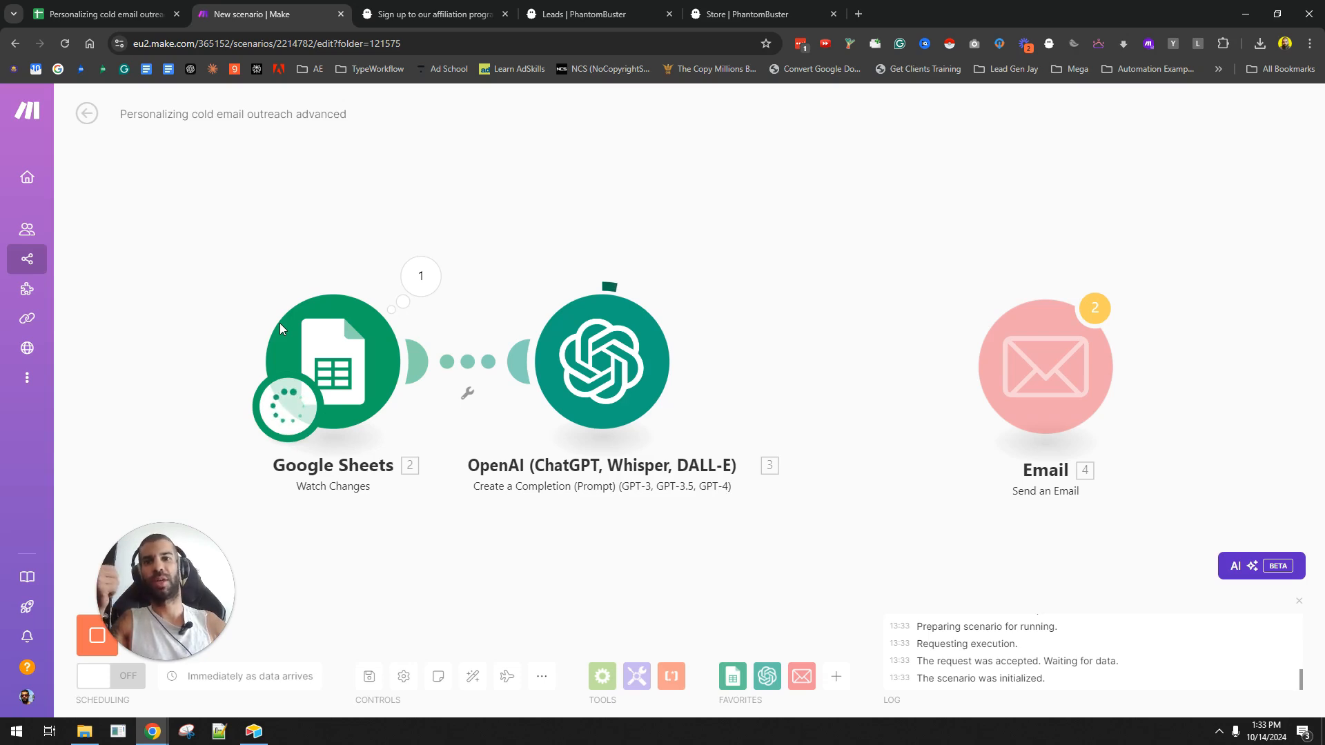
left_click(688, 276)
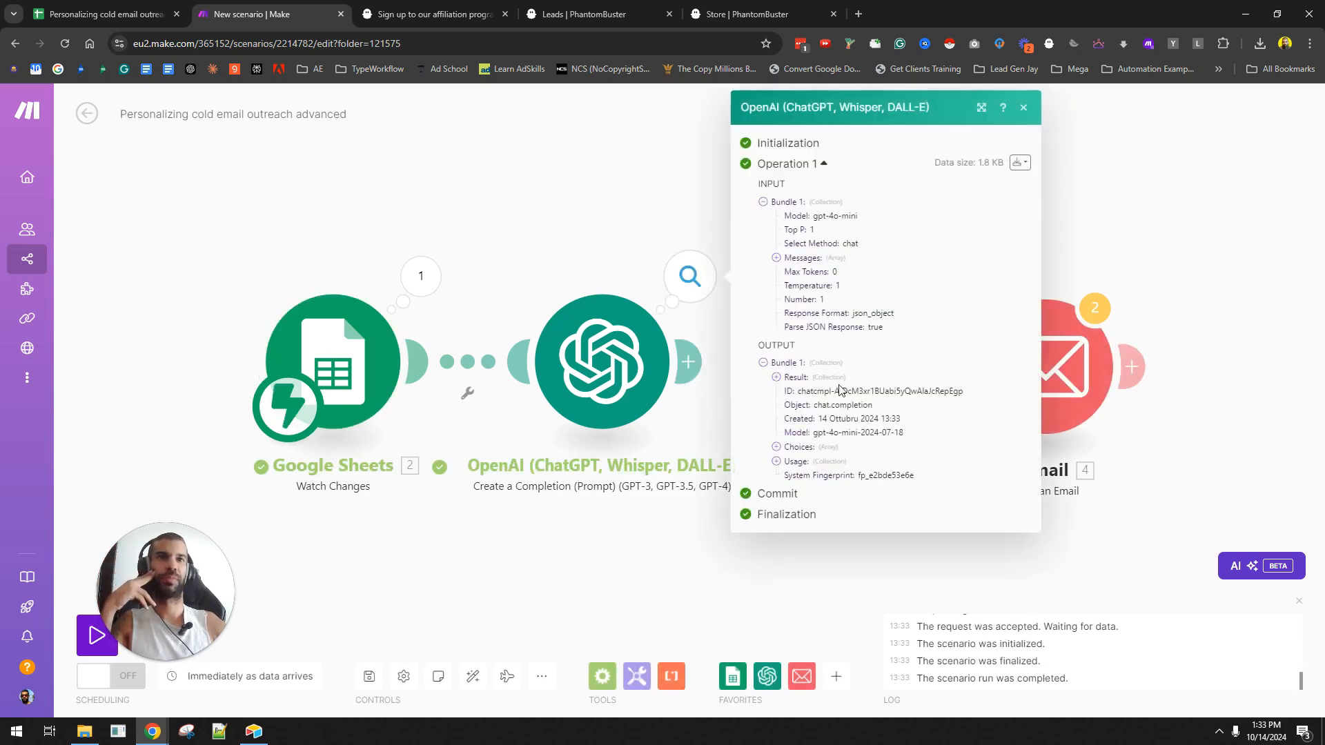
left_click(776, 377)
scroll(828, 352, "down", 2)
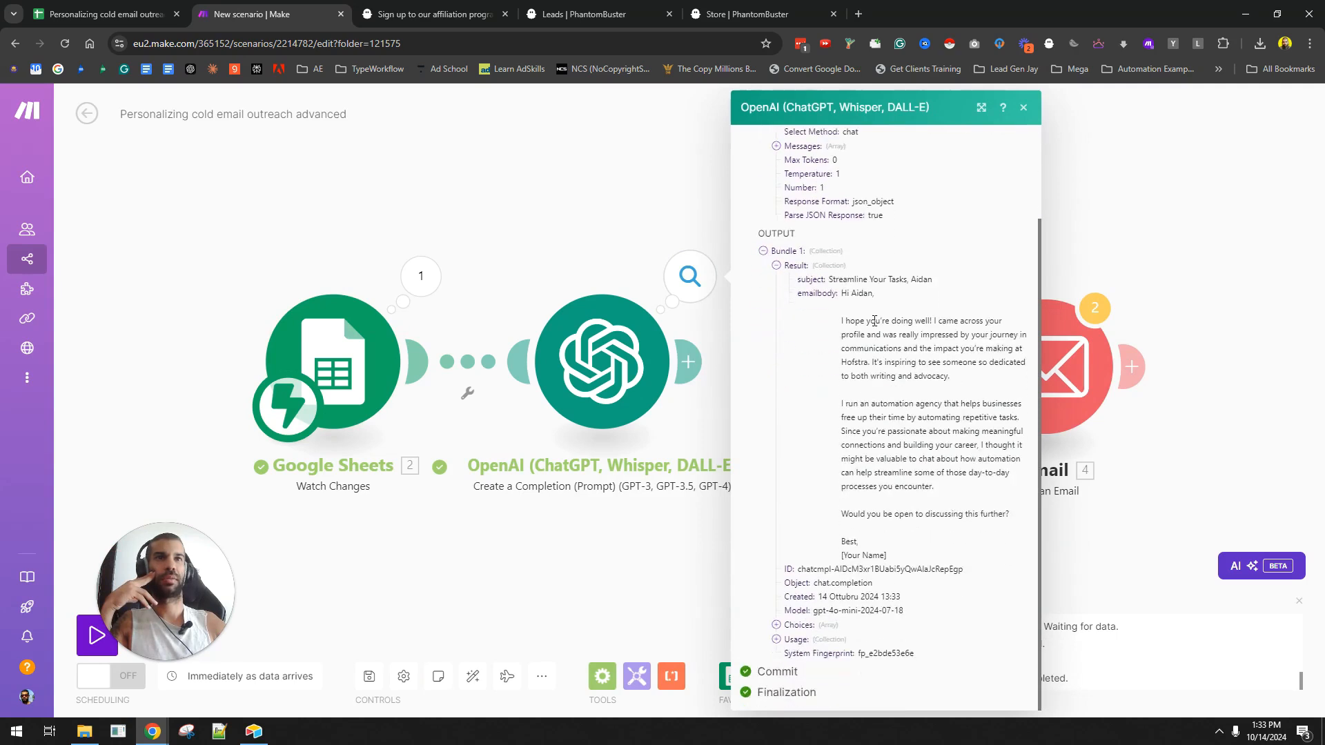
left_click_drag(852, 298, 881, 447)
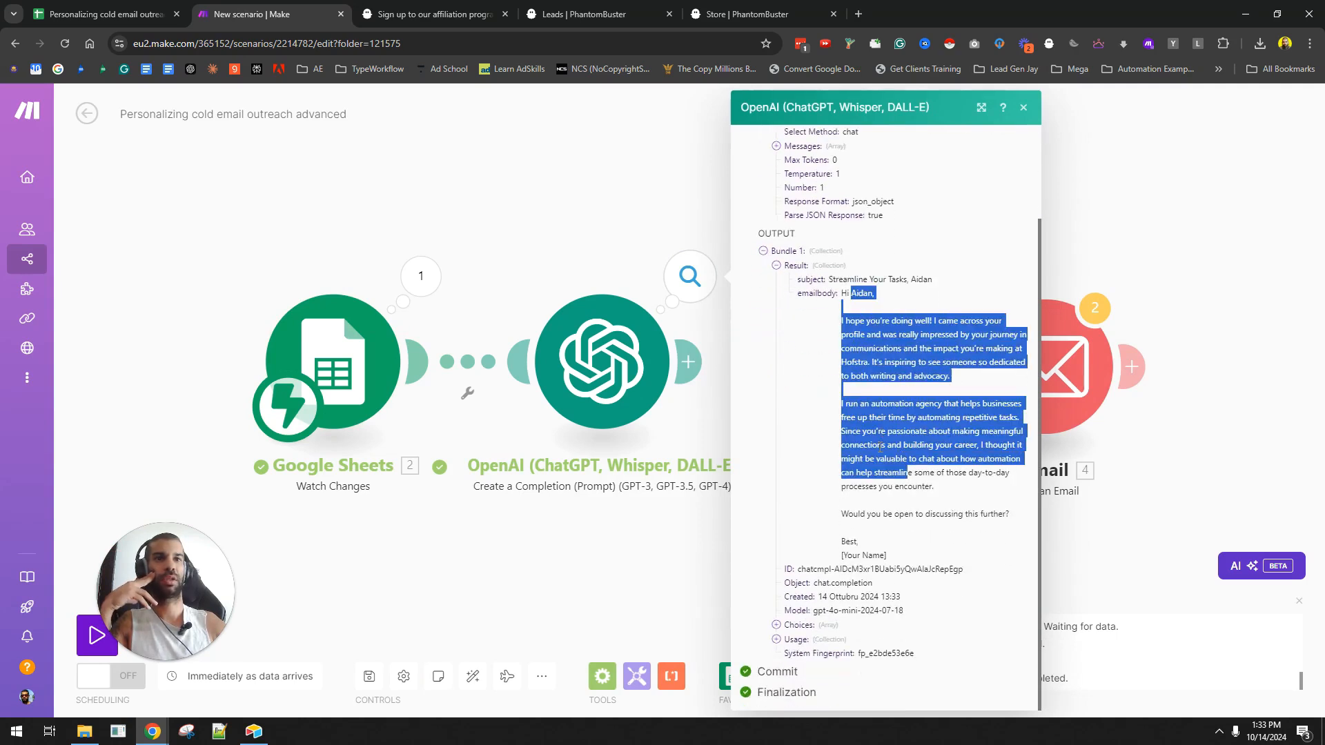
left_click_drag(832, 279, 922, 280)
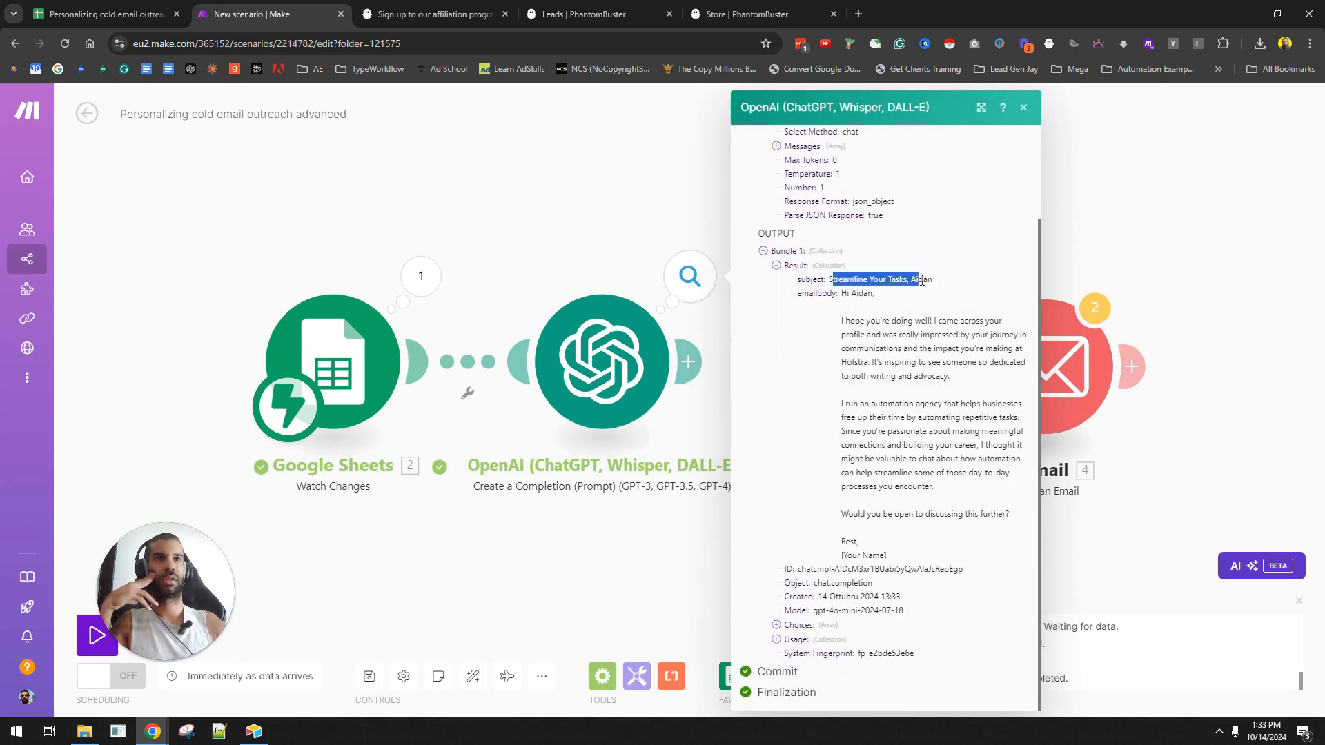
left_click(1139, 208)
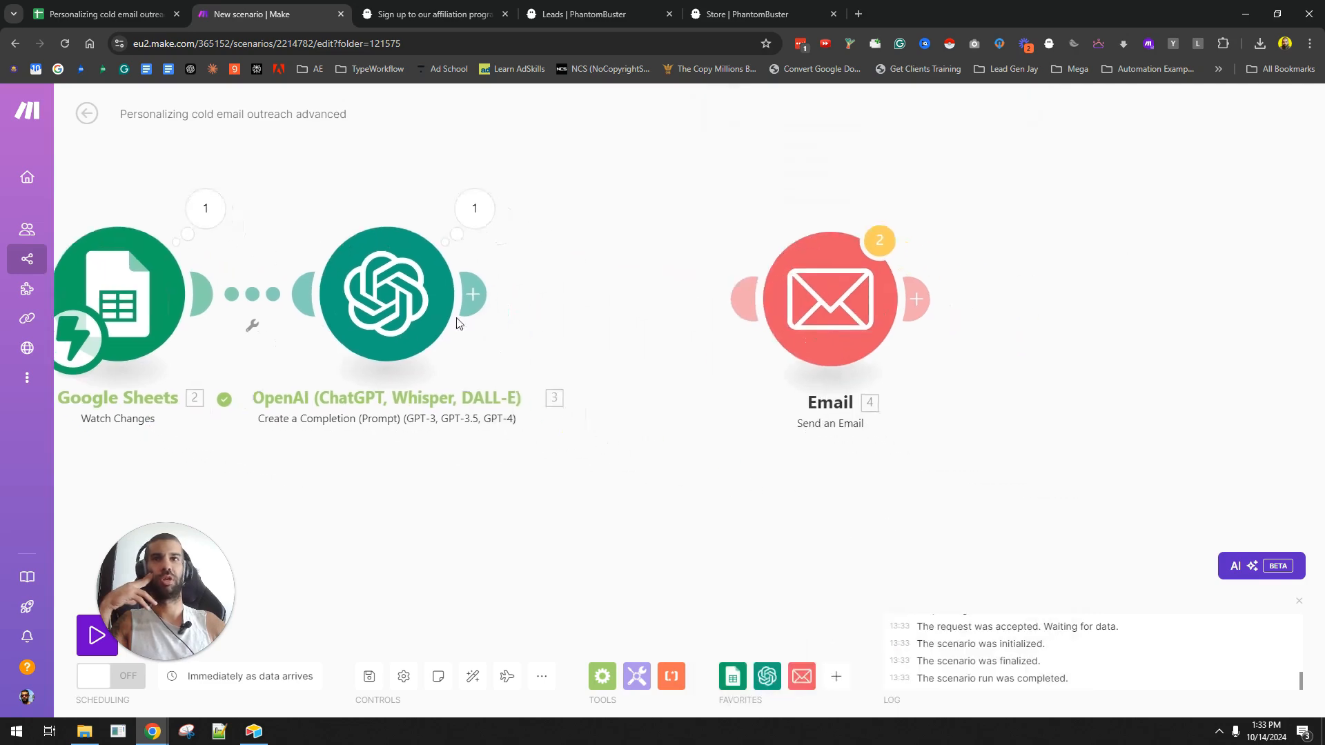
- Map the Email module's Subject to 3. result: subject and its Content to the emailbody item
left_click(830, 304)
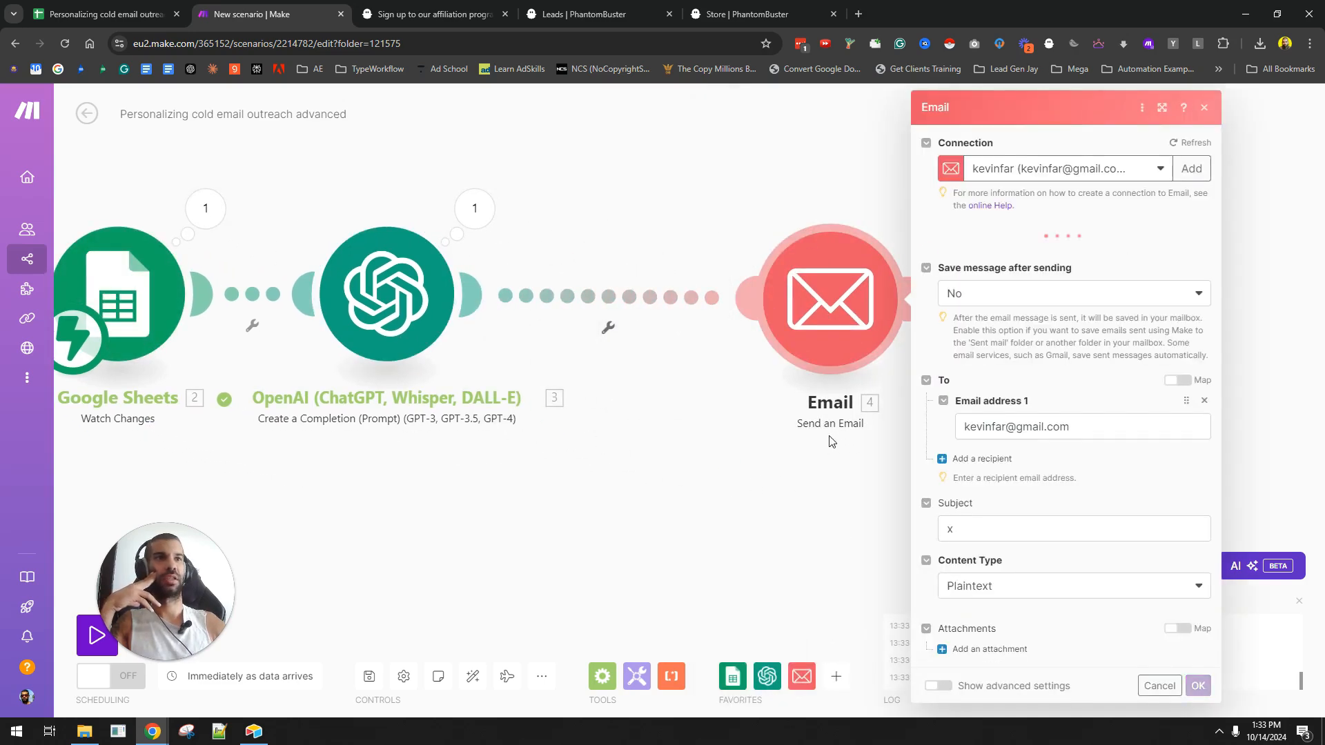
scroll(970, 495, "down", 1)
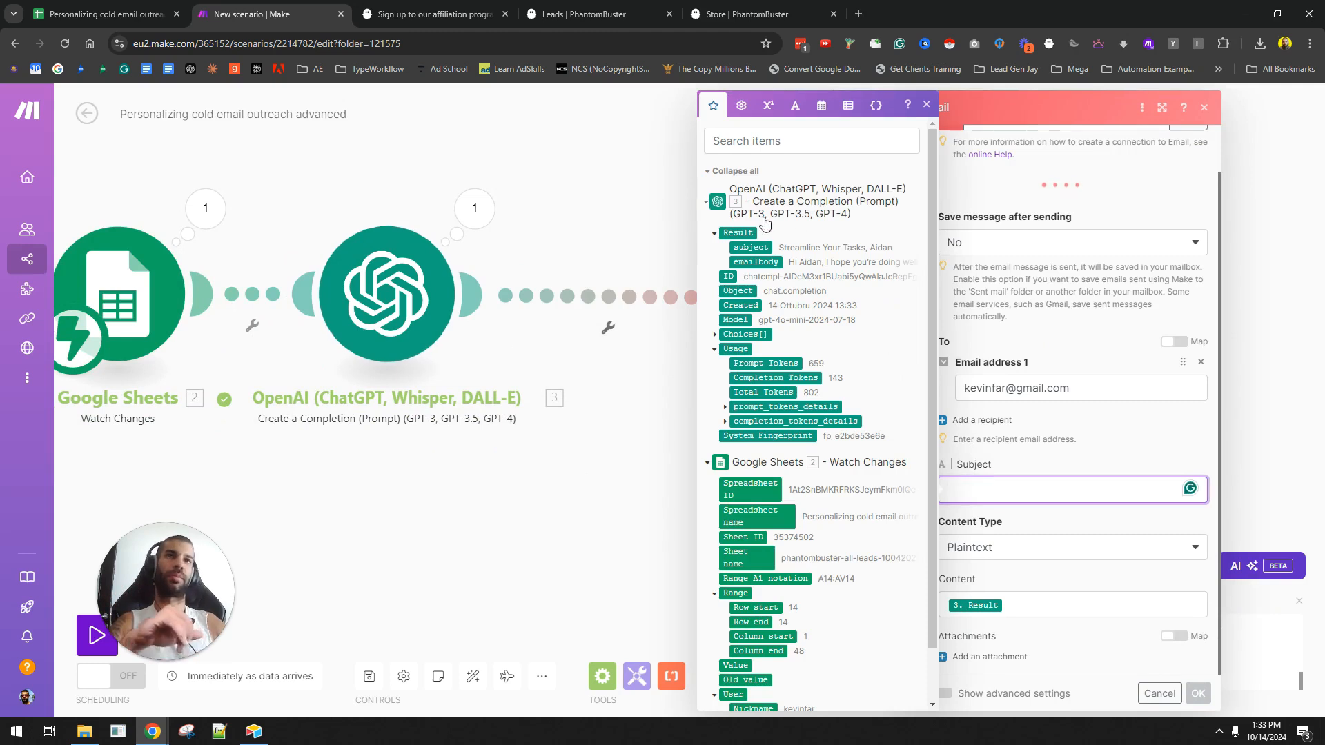
key("ctrl+v")
left_click(1059, 605)
key("BackSpace")
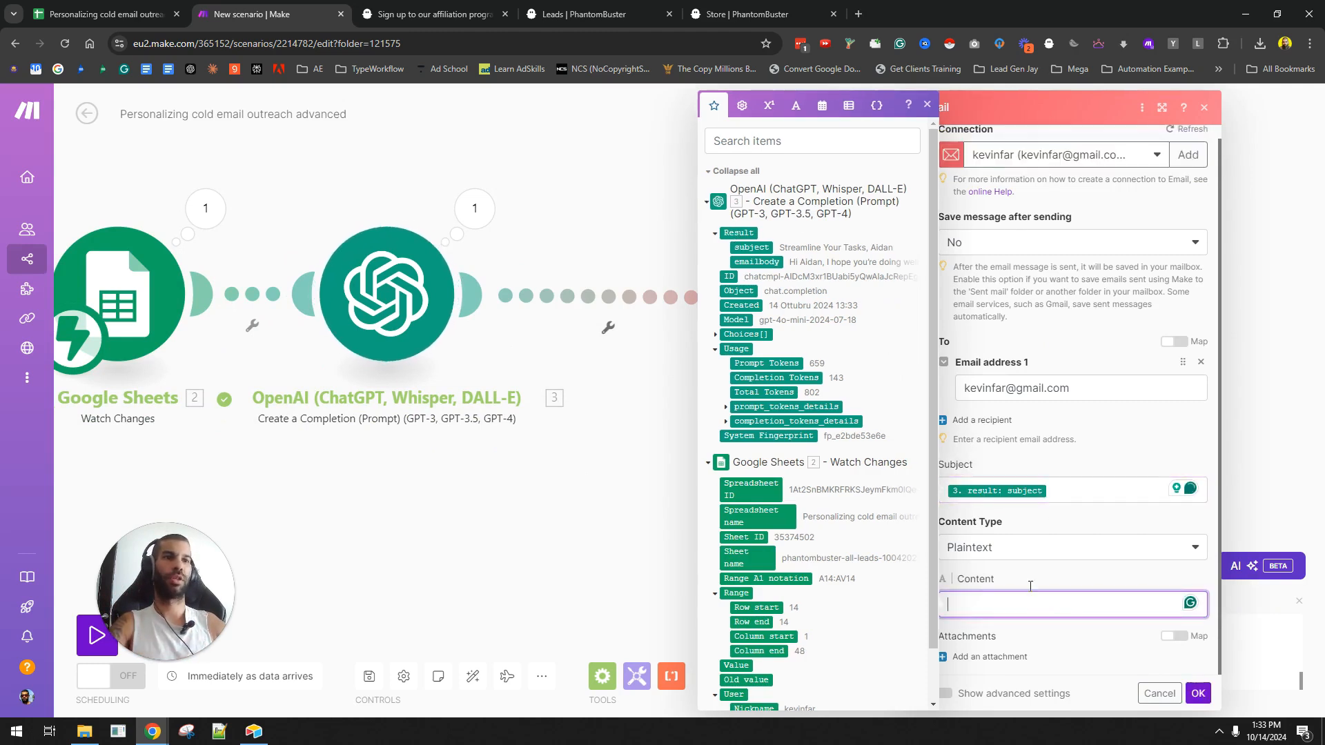
left_click(757, 262)
left_click(1198, 693)
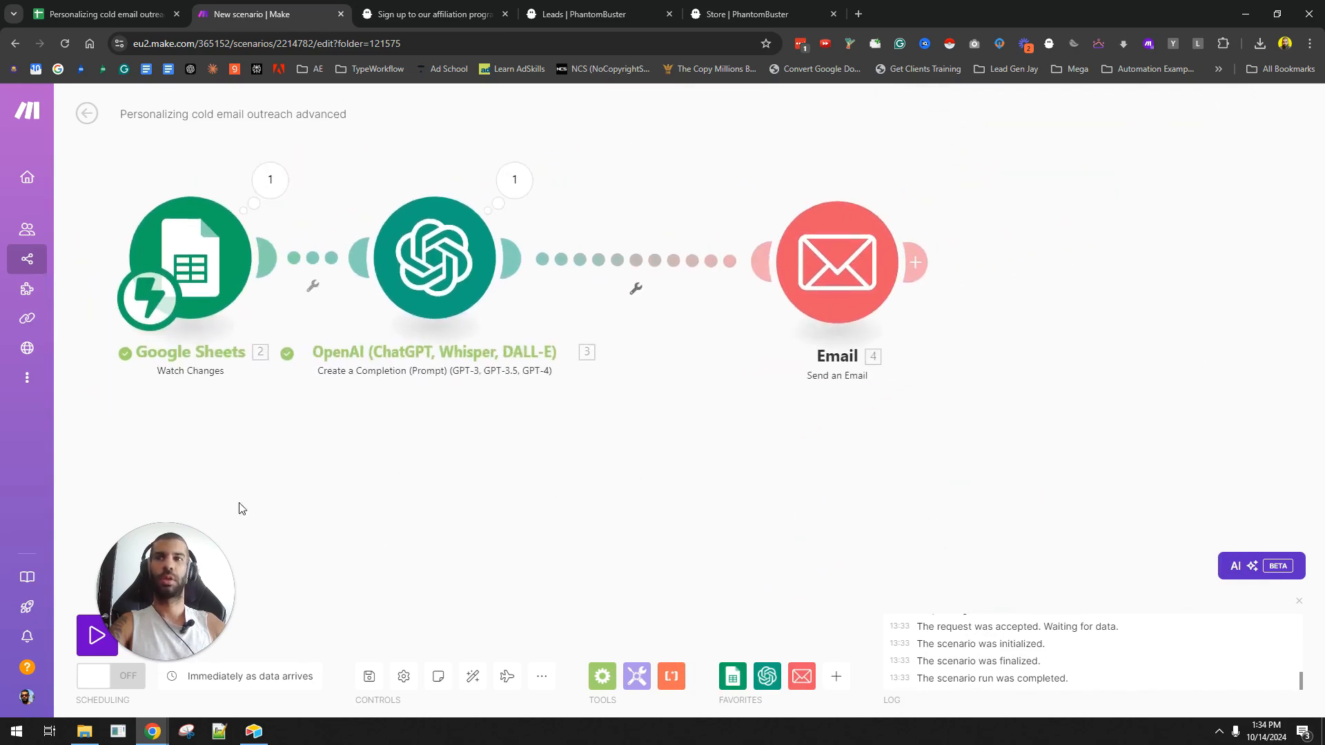
- Start Run once waiting for new data, then copy the row 7 lead into empty row 12
left_click(83, 652)
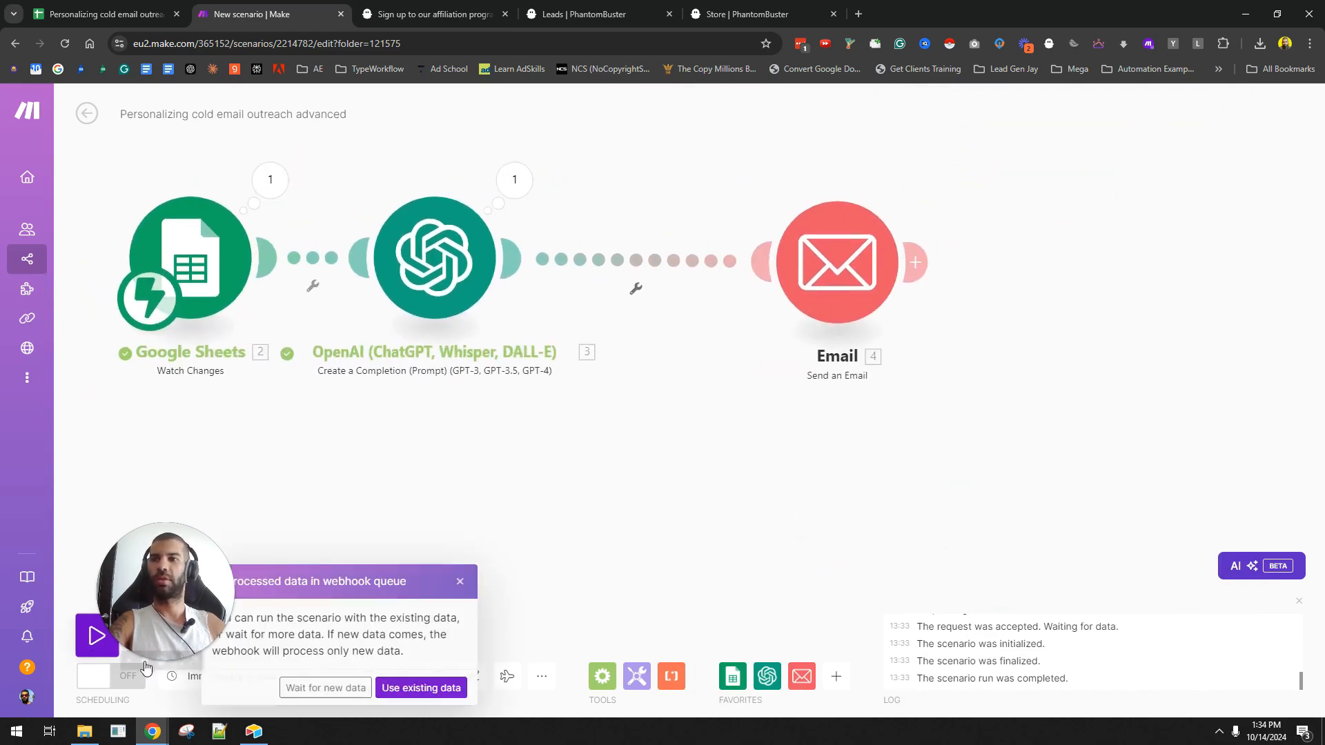
left_click(311, 689)
left_click(104, 14)
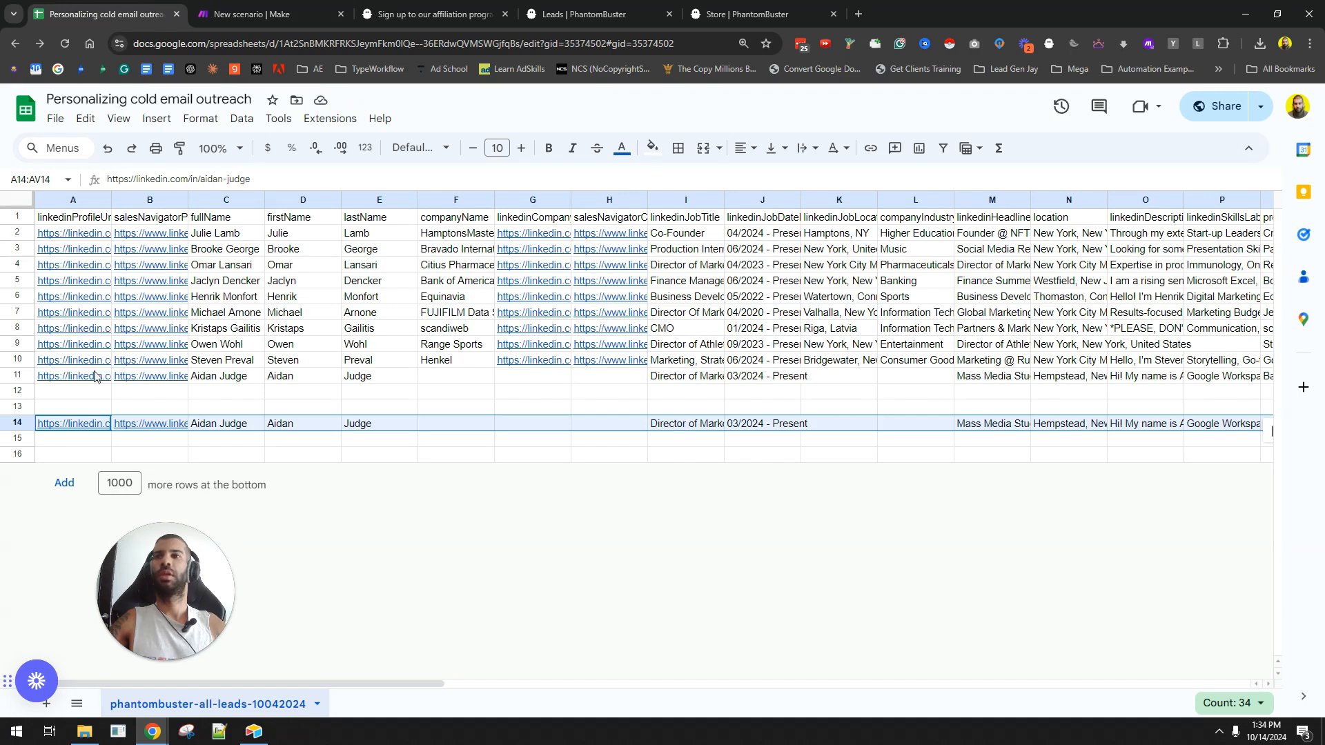
left_click(17, 312)
key("ctrl+c")
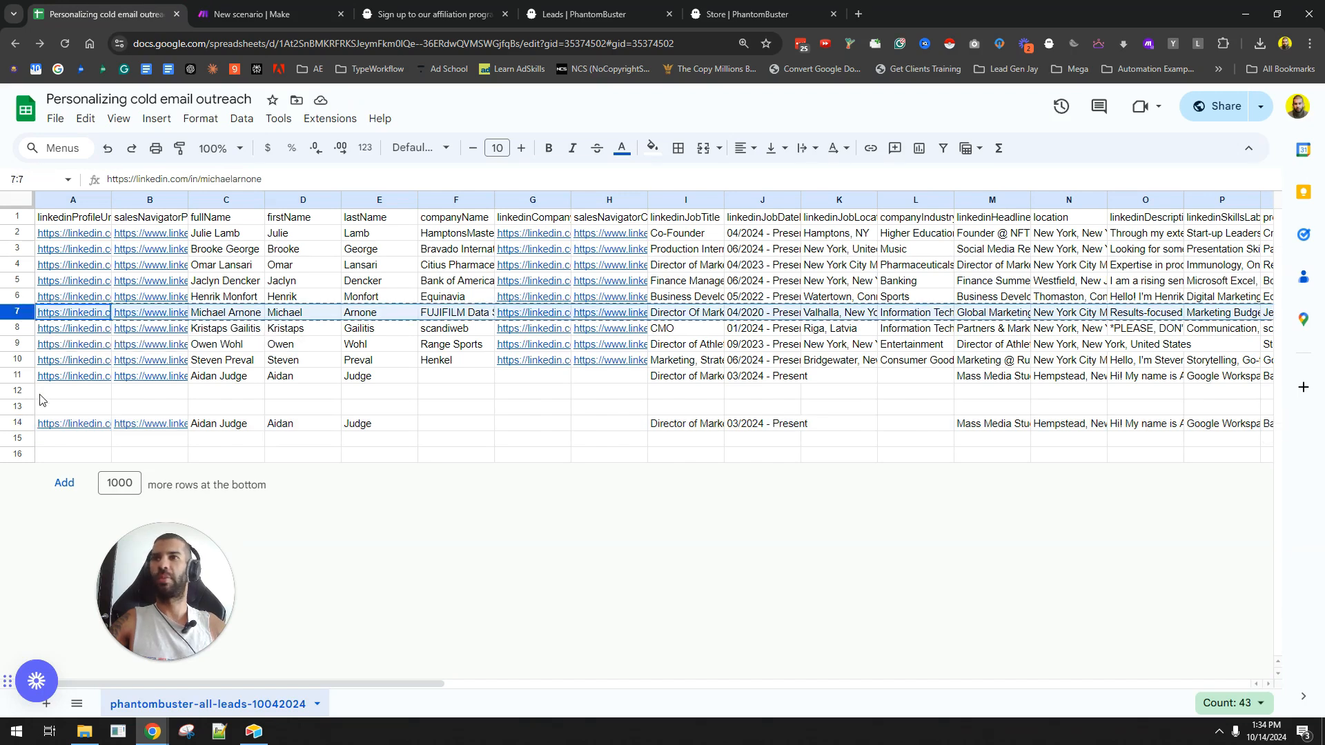
left_click(17, 392)
key("ctrl+v")
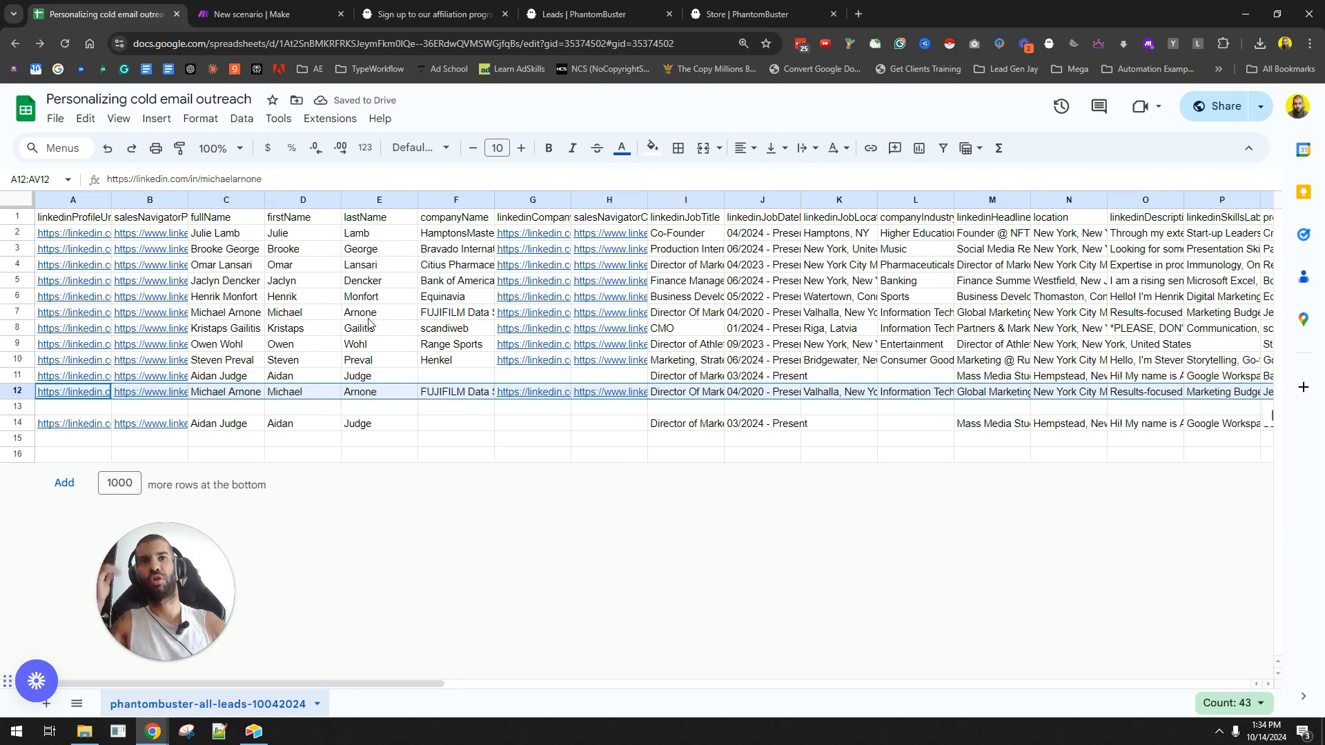
left_click(263, 14)
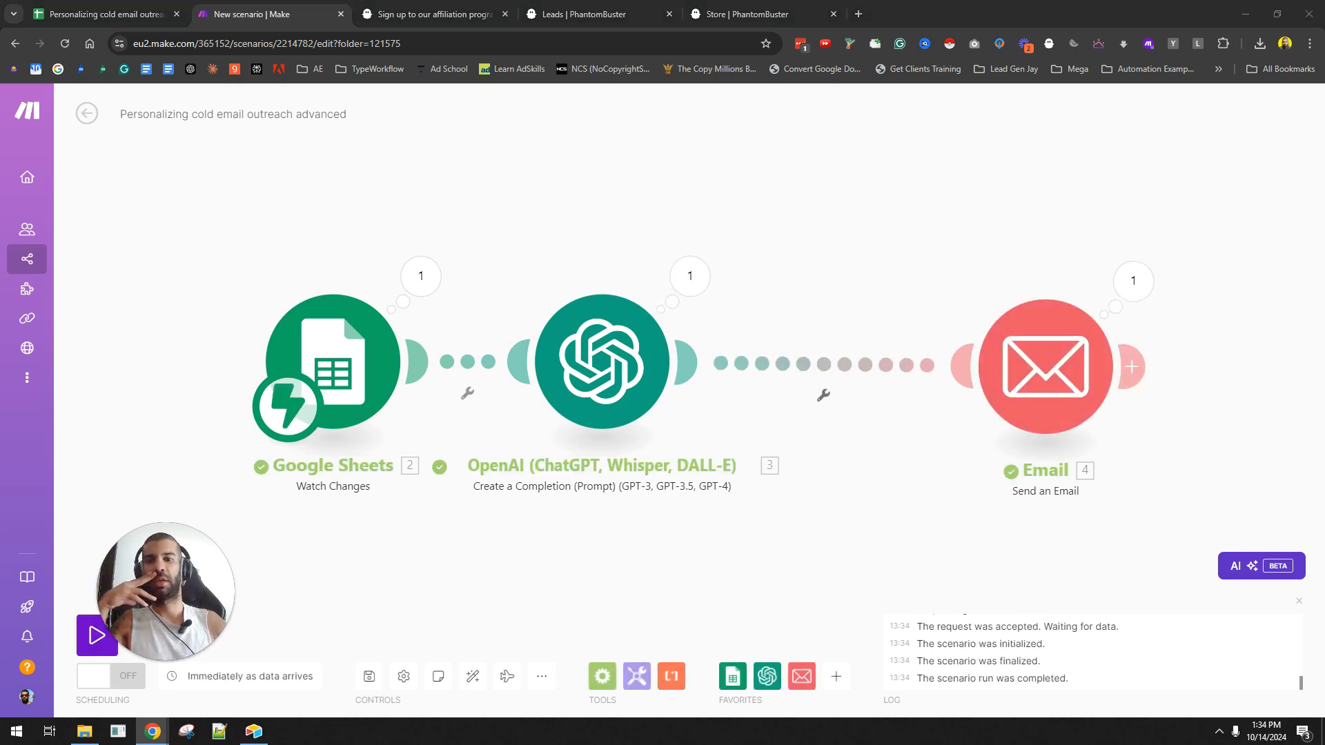
- Read the email's opening line, personalized phrase and agency introduction, zooming the page in
key("alt+Tab")
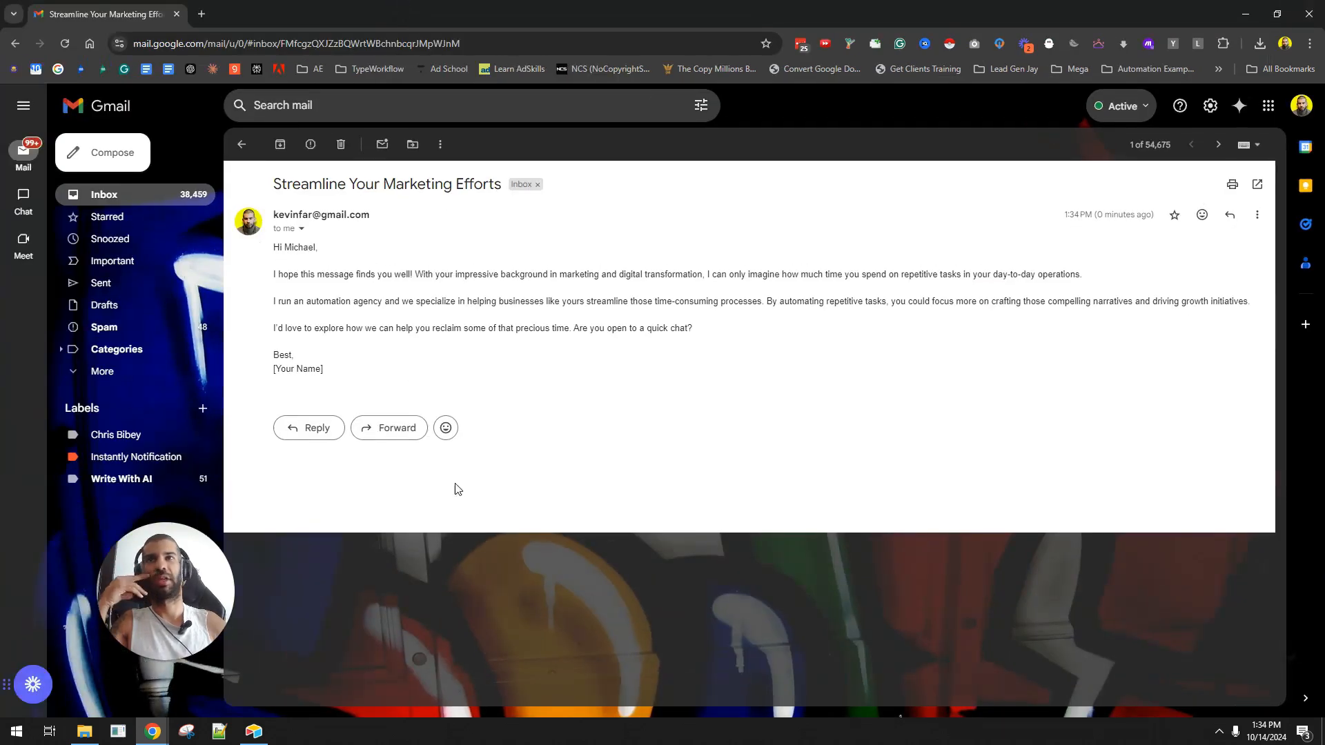
left_click_drag(280, 279, 475, 276)
left_click(403, 299)
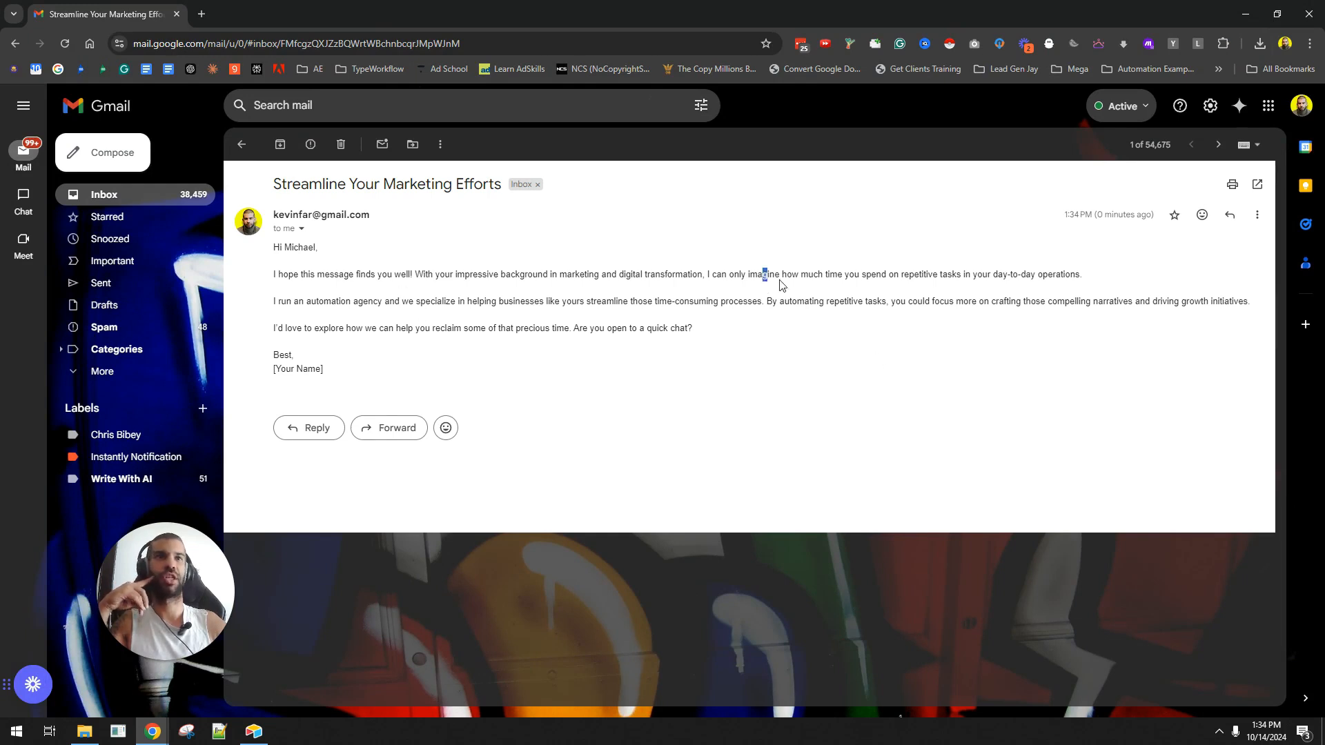
left_click_drag(764, 276, 961, 276)
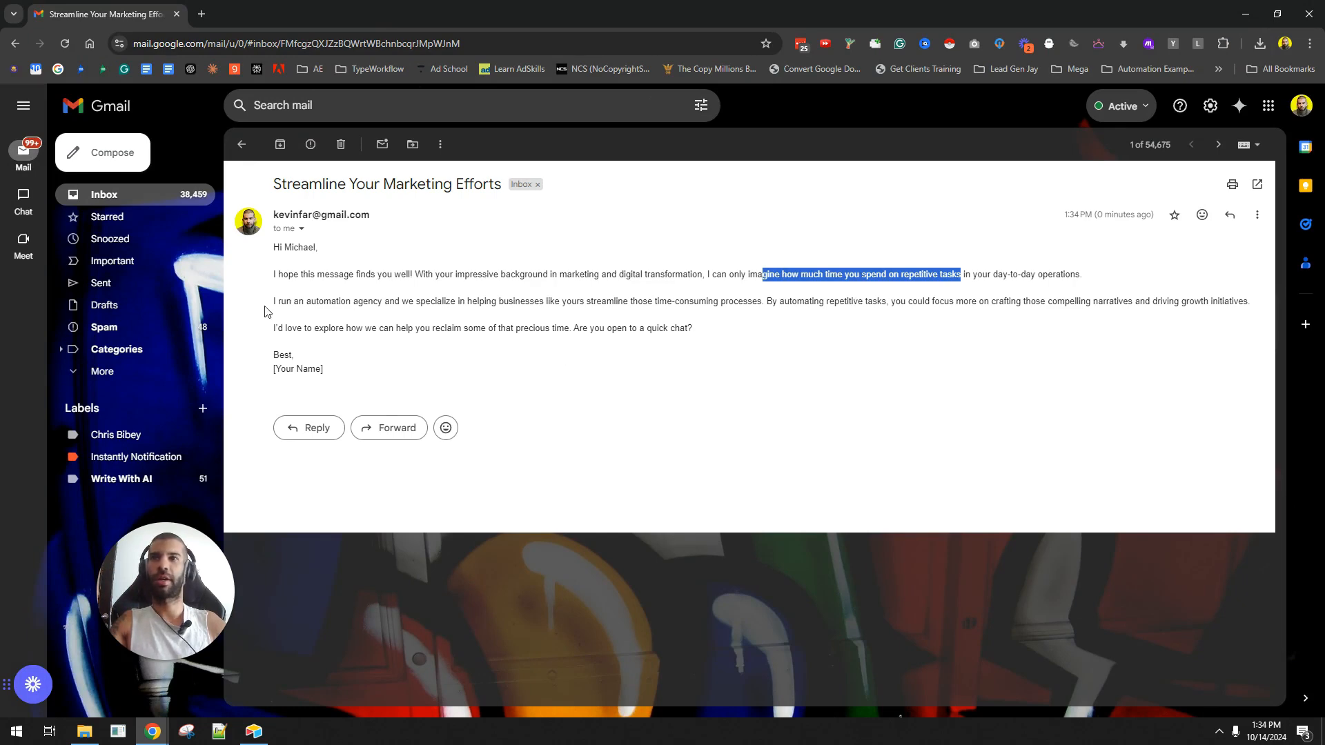
left_click_drag(272, 303, 698, 312)
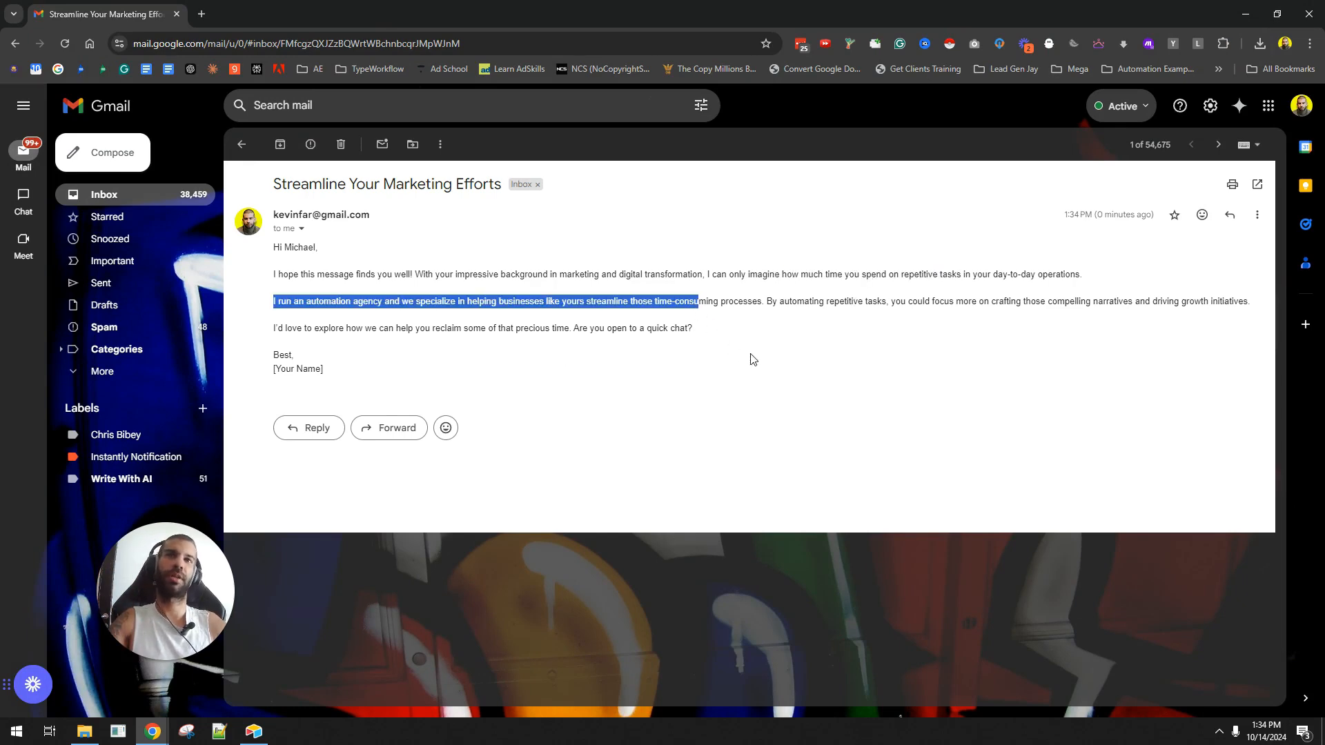
key("ctrl+plus")
key("ctrl+plus")
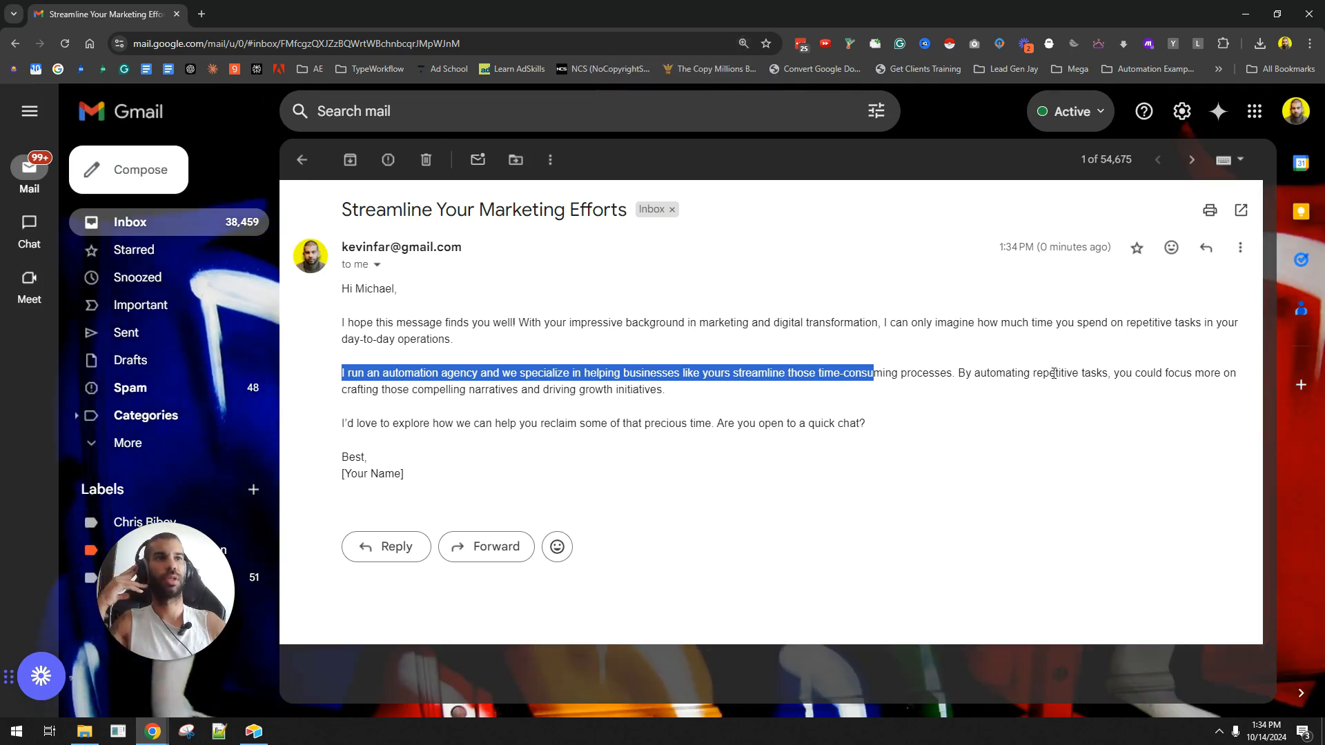
- Read the rest about automating tasks, compelling narratives and the quick-chat close, then zoom back to 100%
left_click_drag(1054, 372, 916, 377)
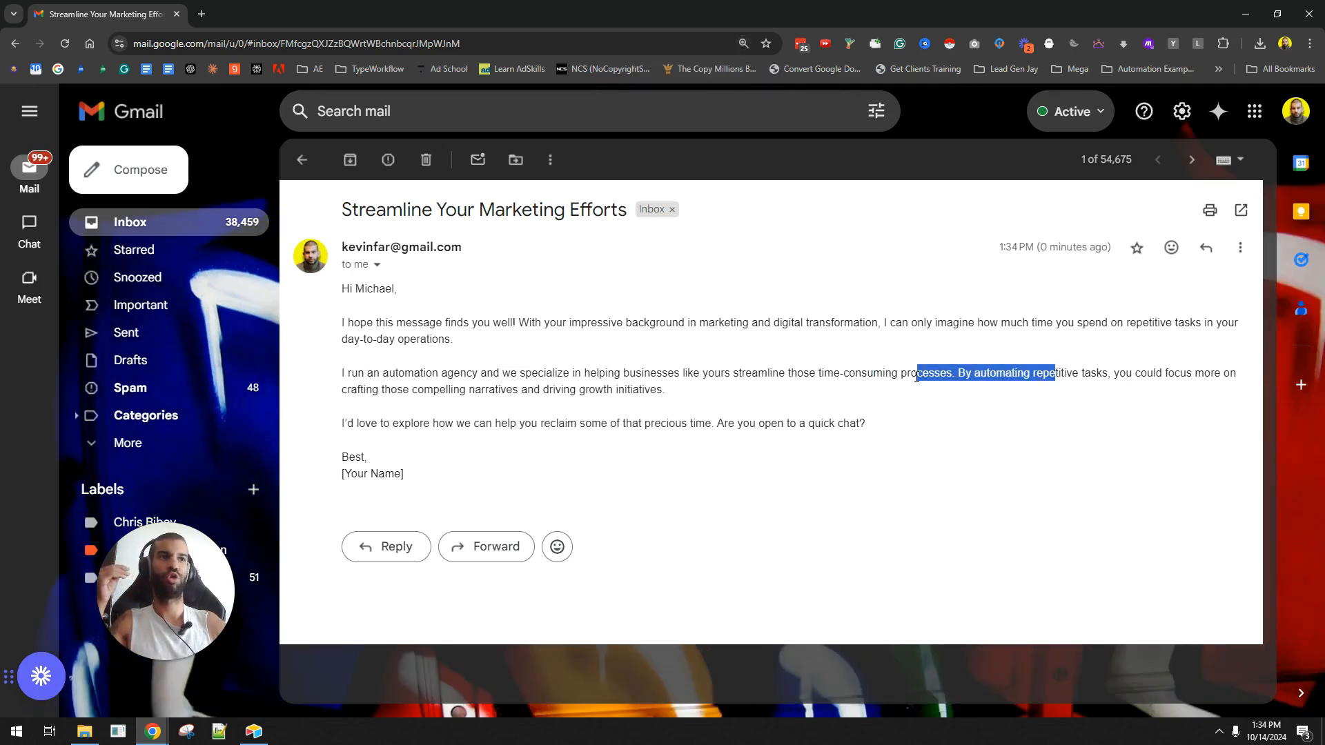
left_click_drag(390, 390, 554, 401)
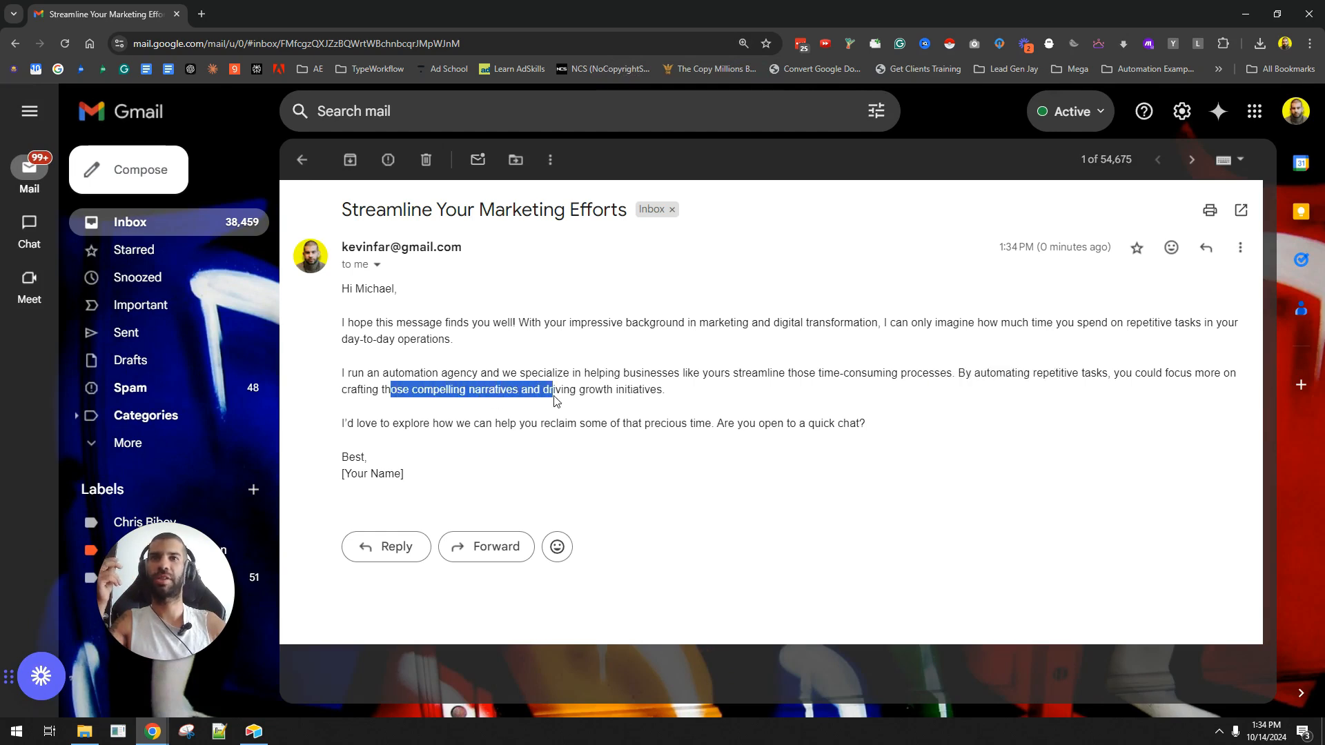
left_click(554, 400)
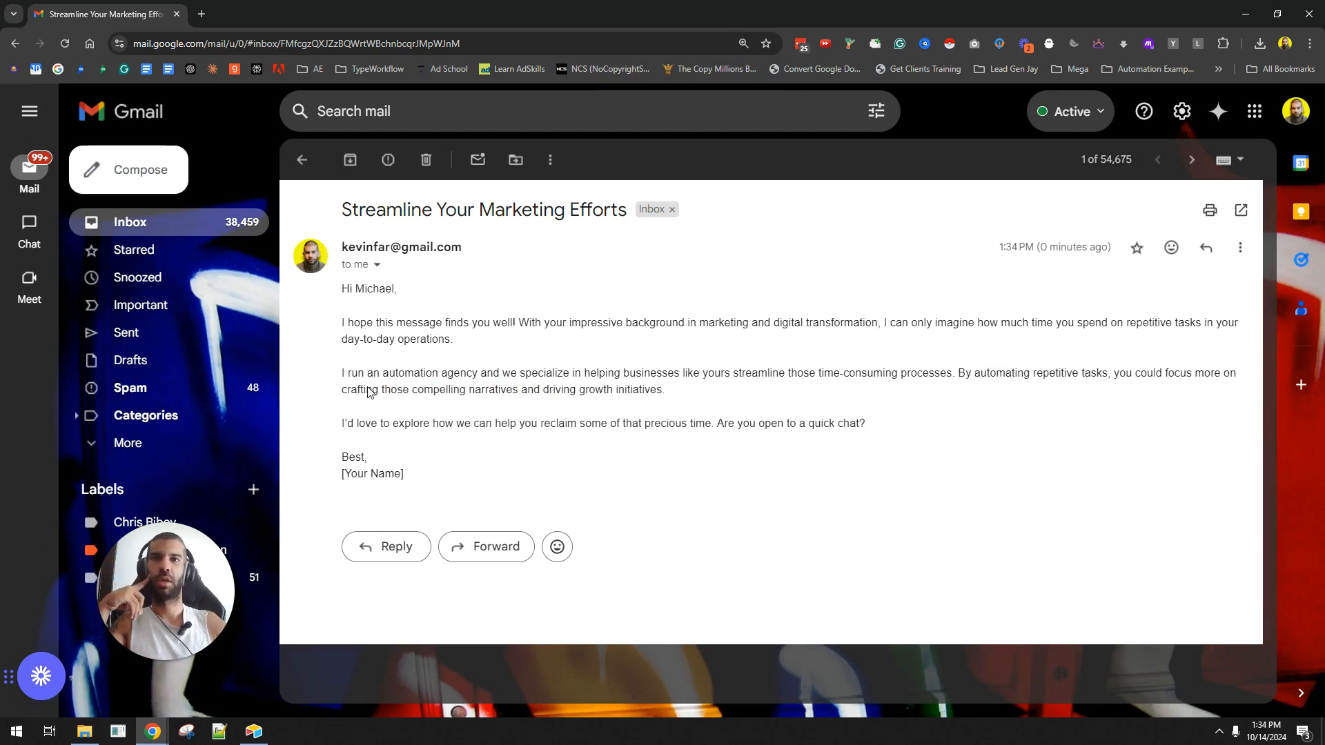
left_click_drag(342, 424, 728, 425)
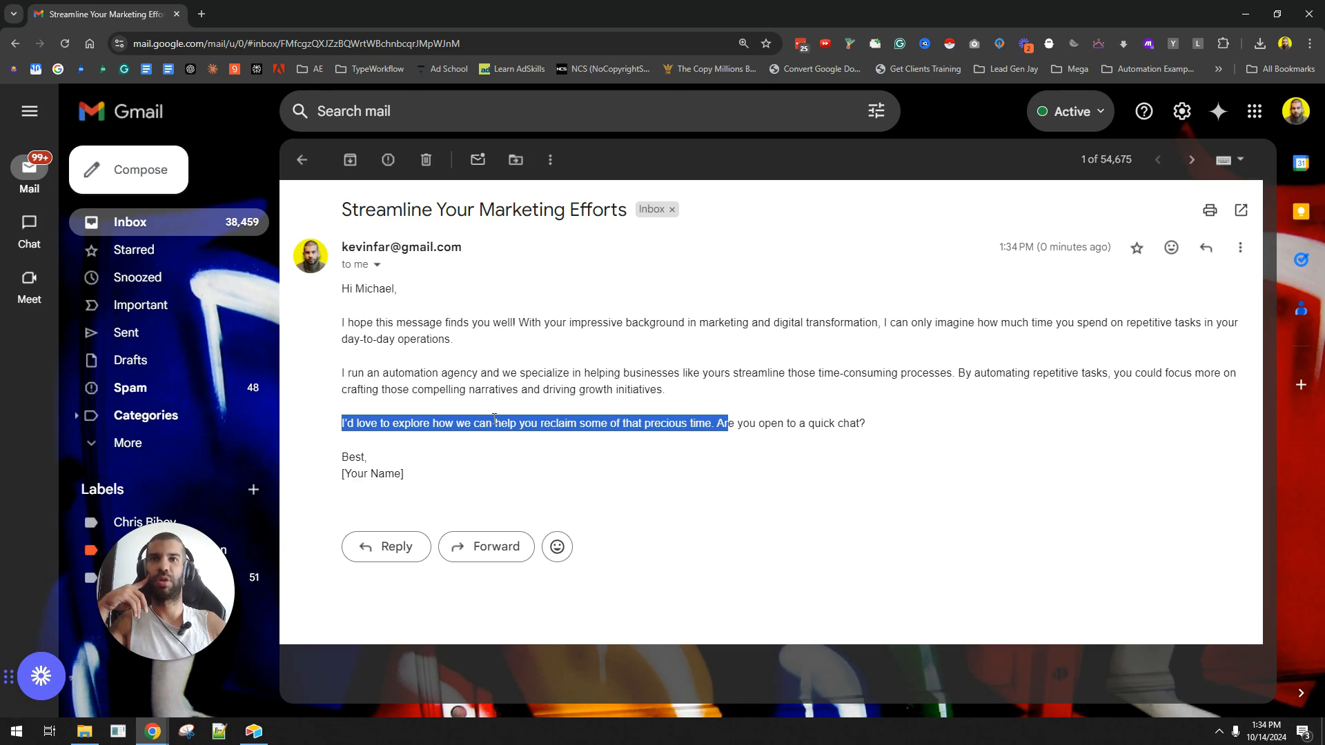
left_click_drag(877, 428, 568, 426)
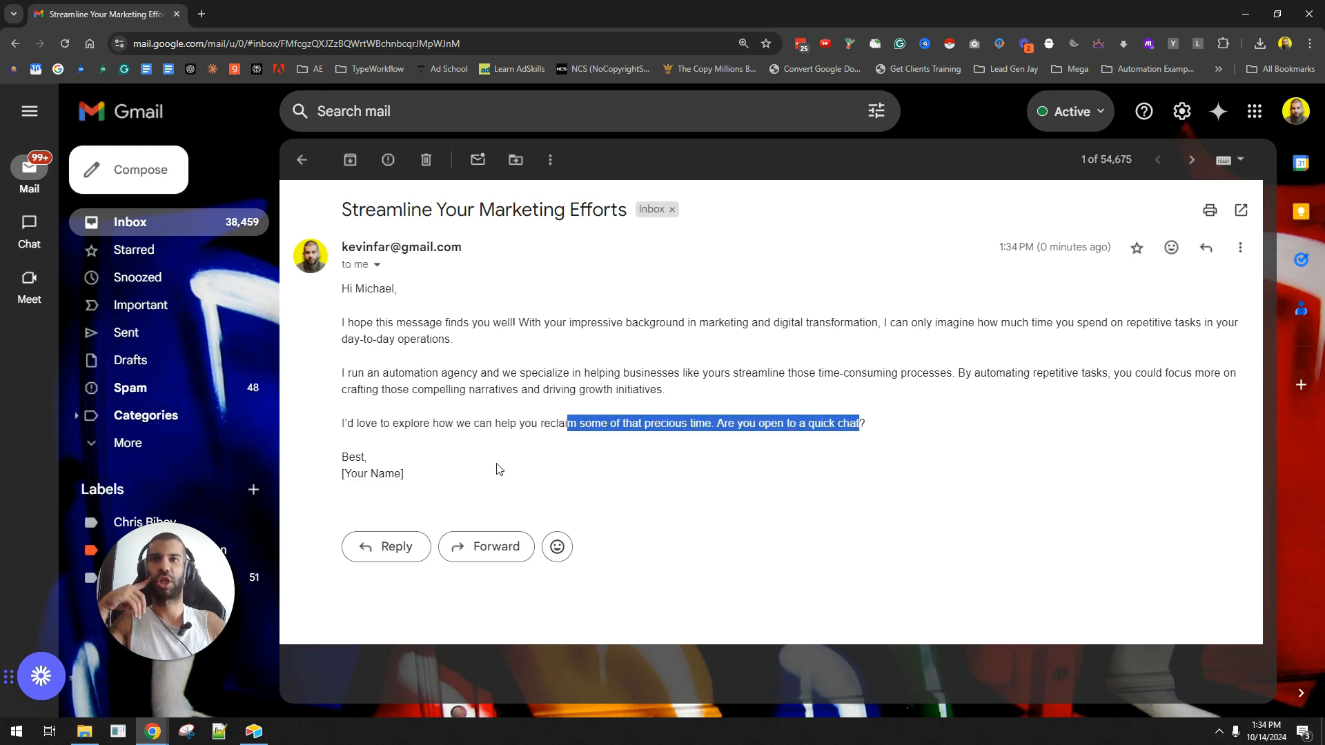
left_click(822, 356)
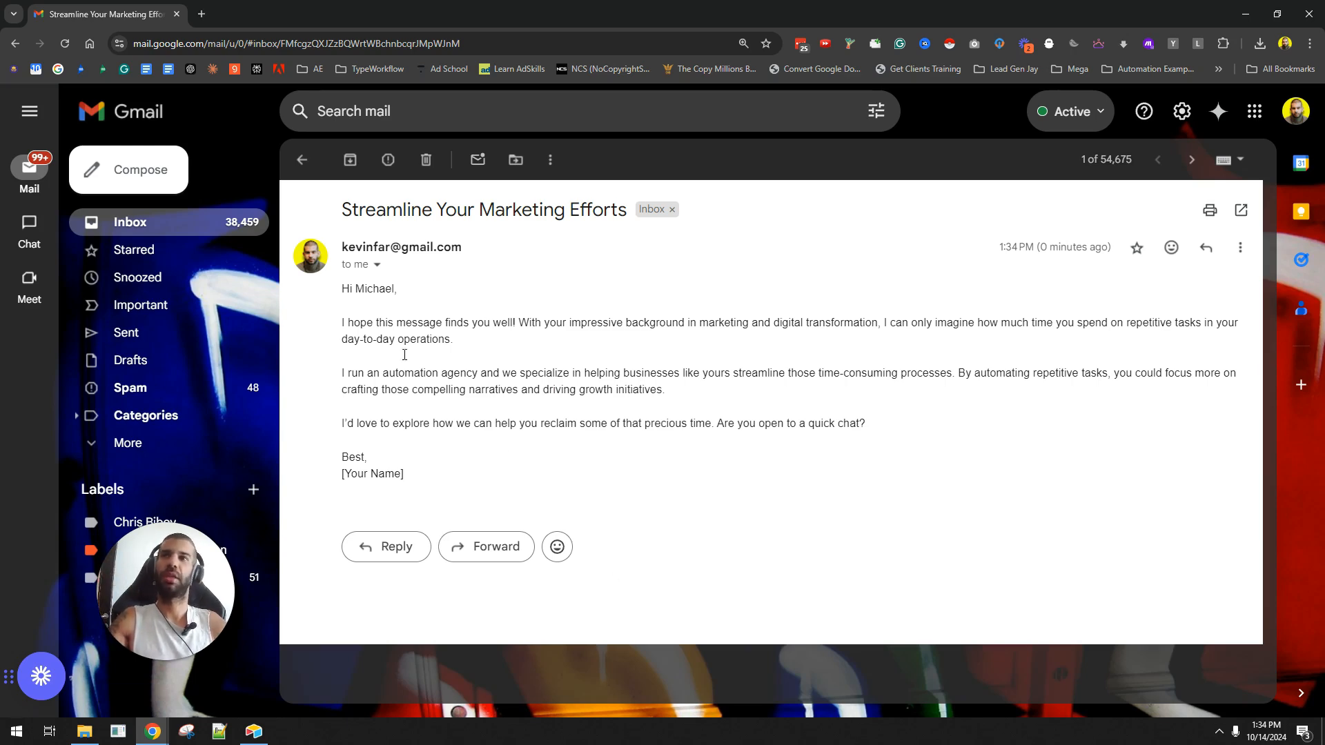
key("ctrl+minus")
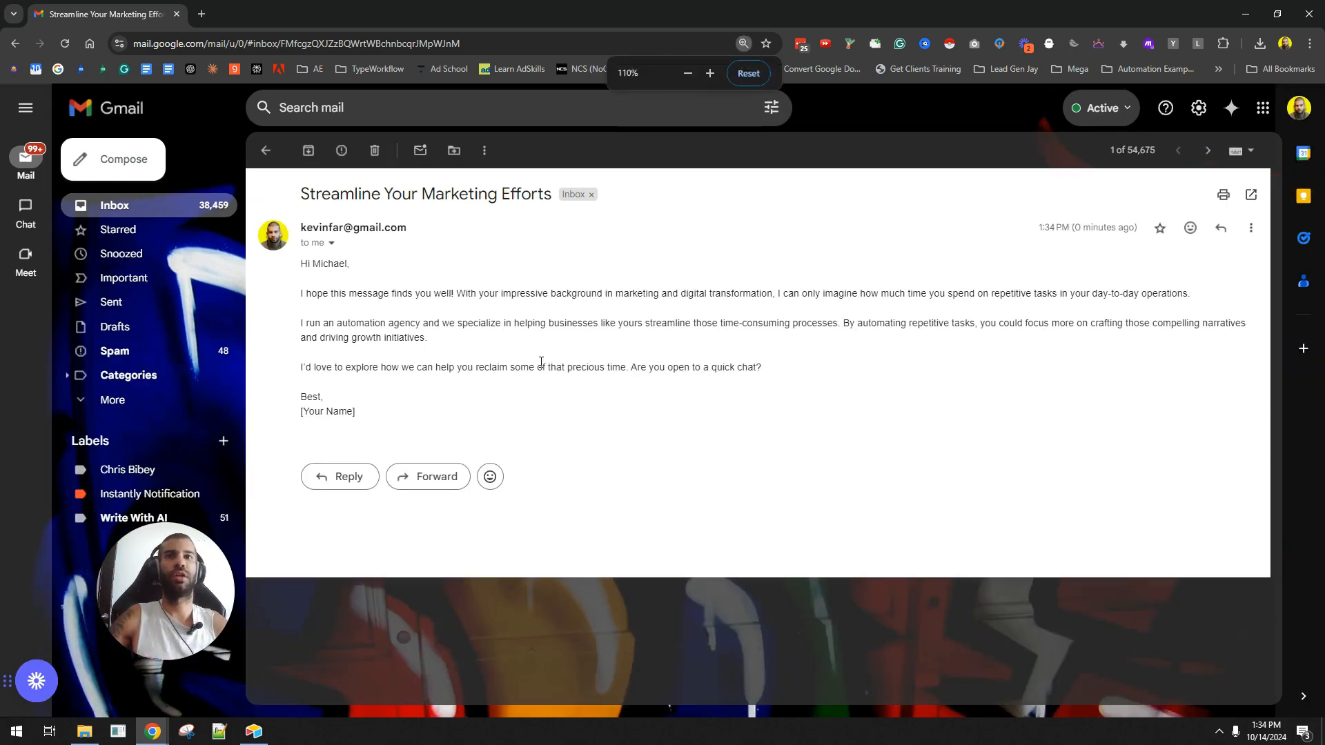
key("ctrl+minus")
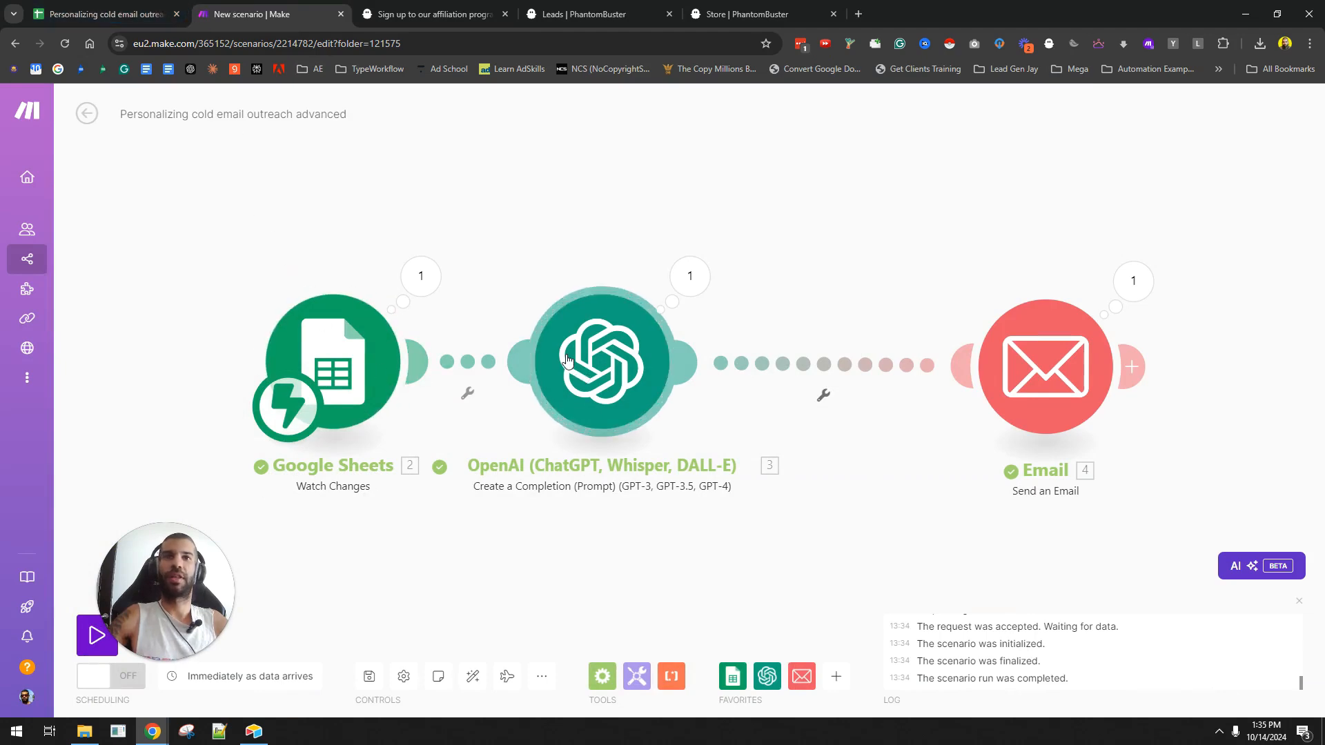
left_click(671, 340)
scroll(718, 363, "down", 8)
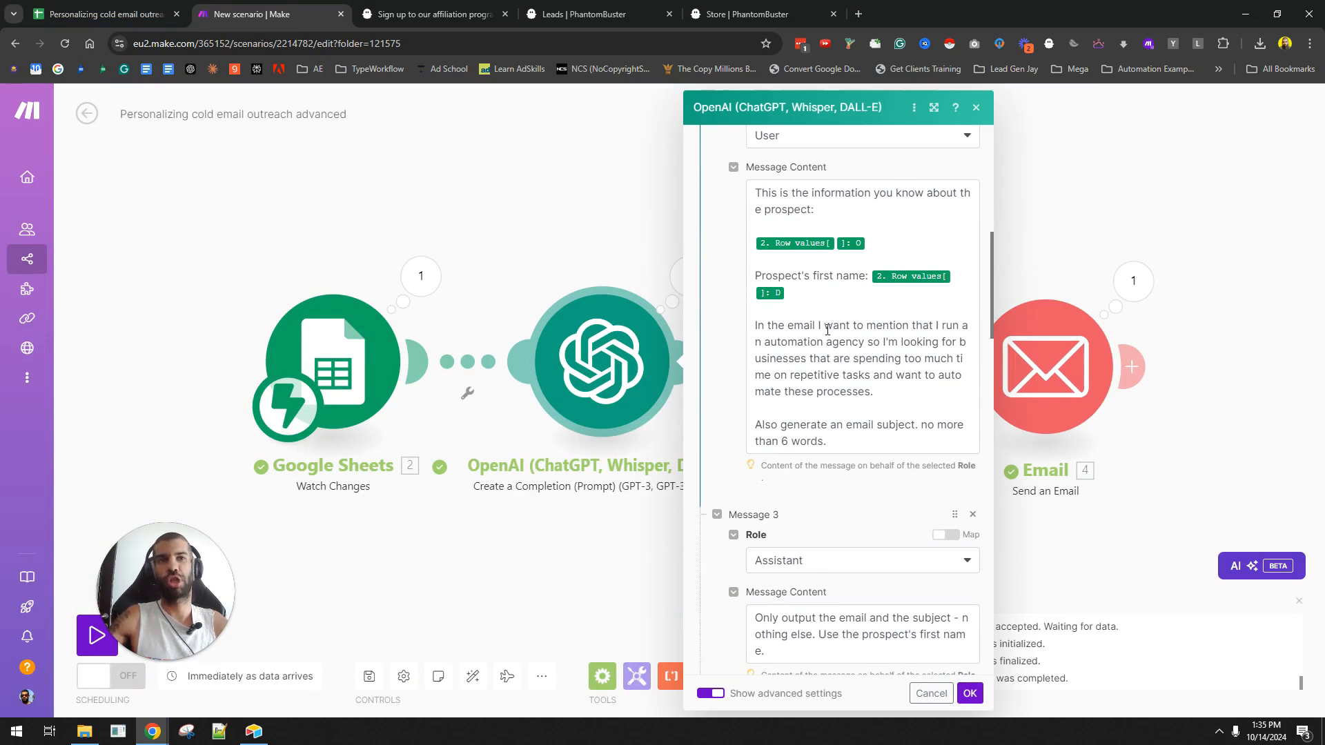
scroll(827, 330, "down", 2)
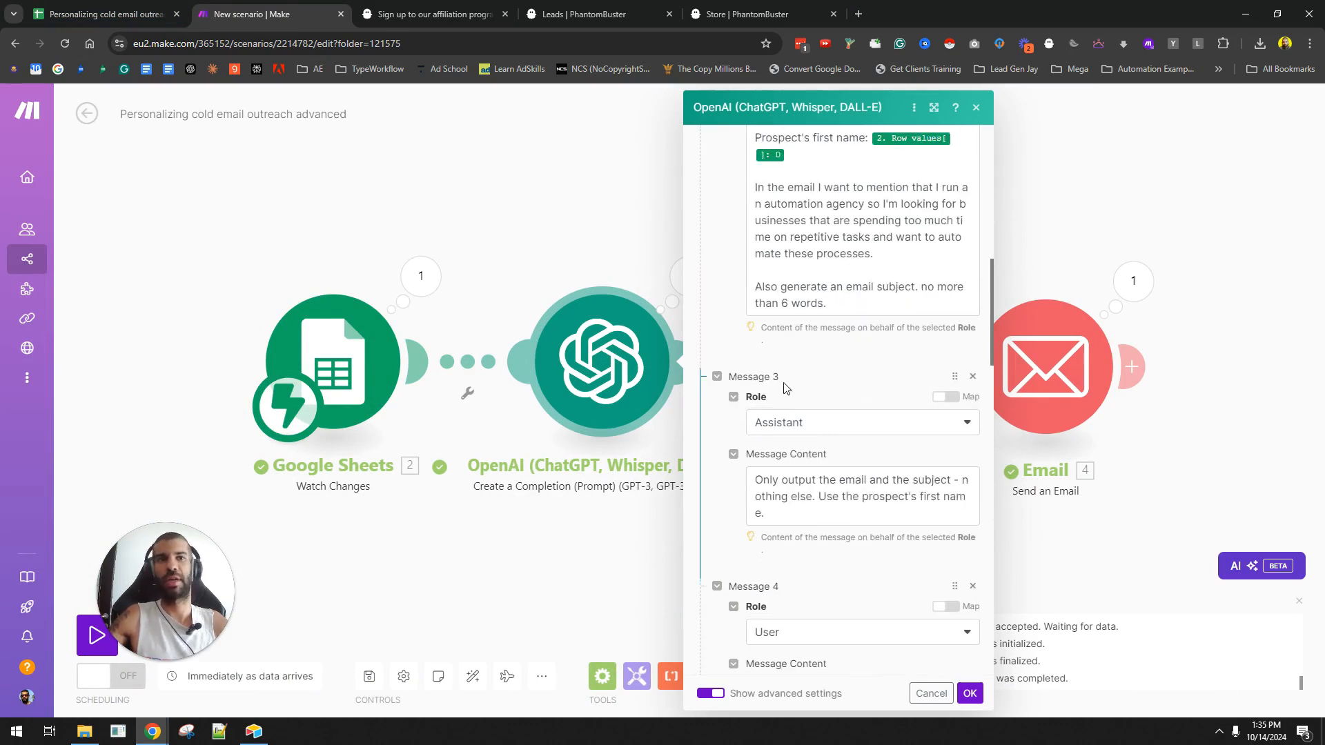
scroll(784, 389, "down", 2)
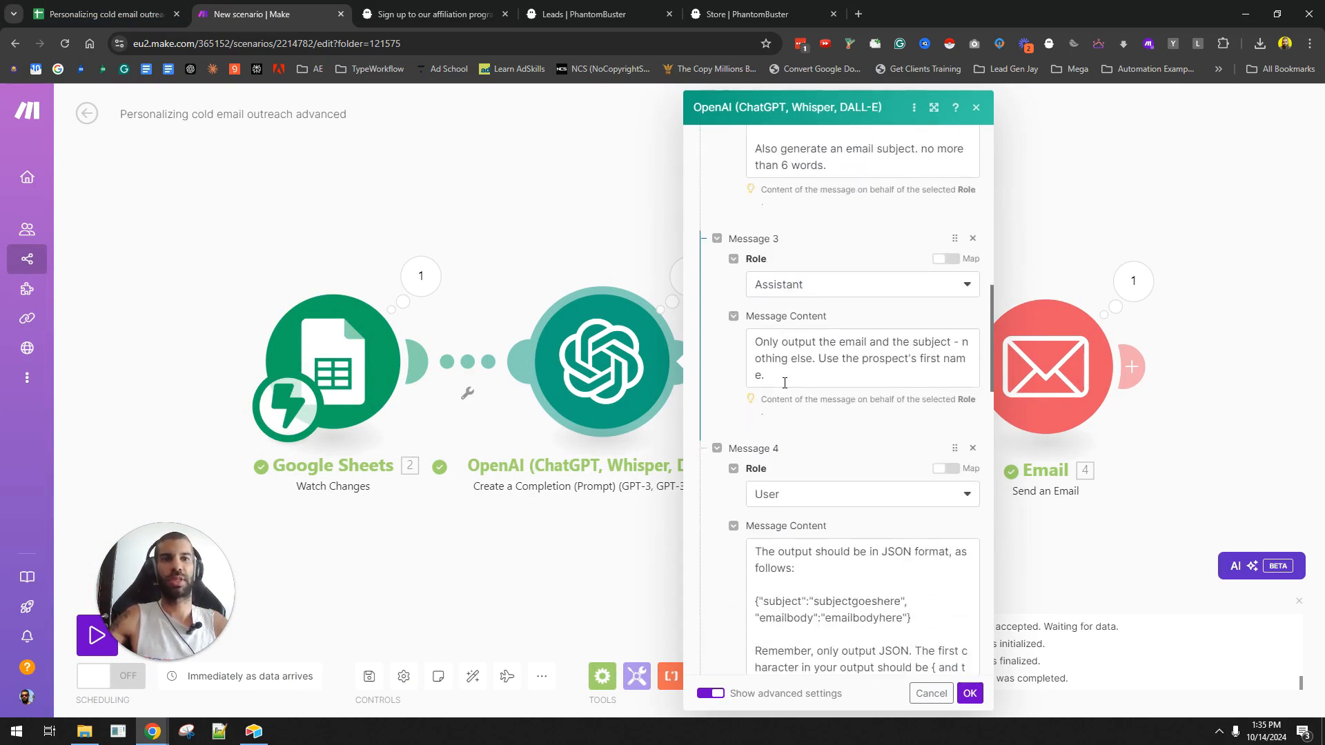
scroll(828, 442, "down", 2)
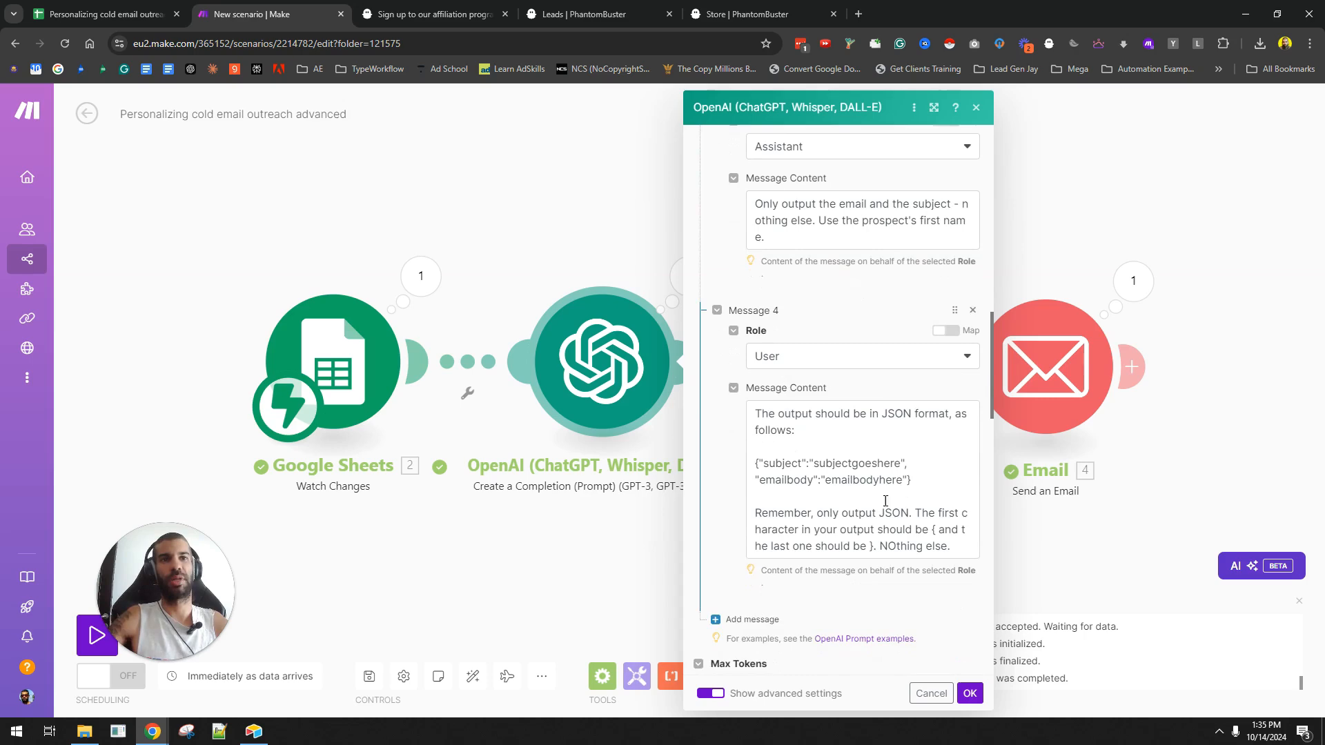
triple_click(934, 479)
left_click(926, 692)
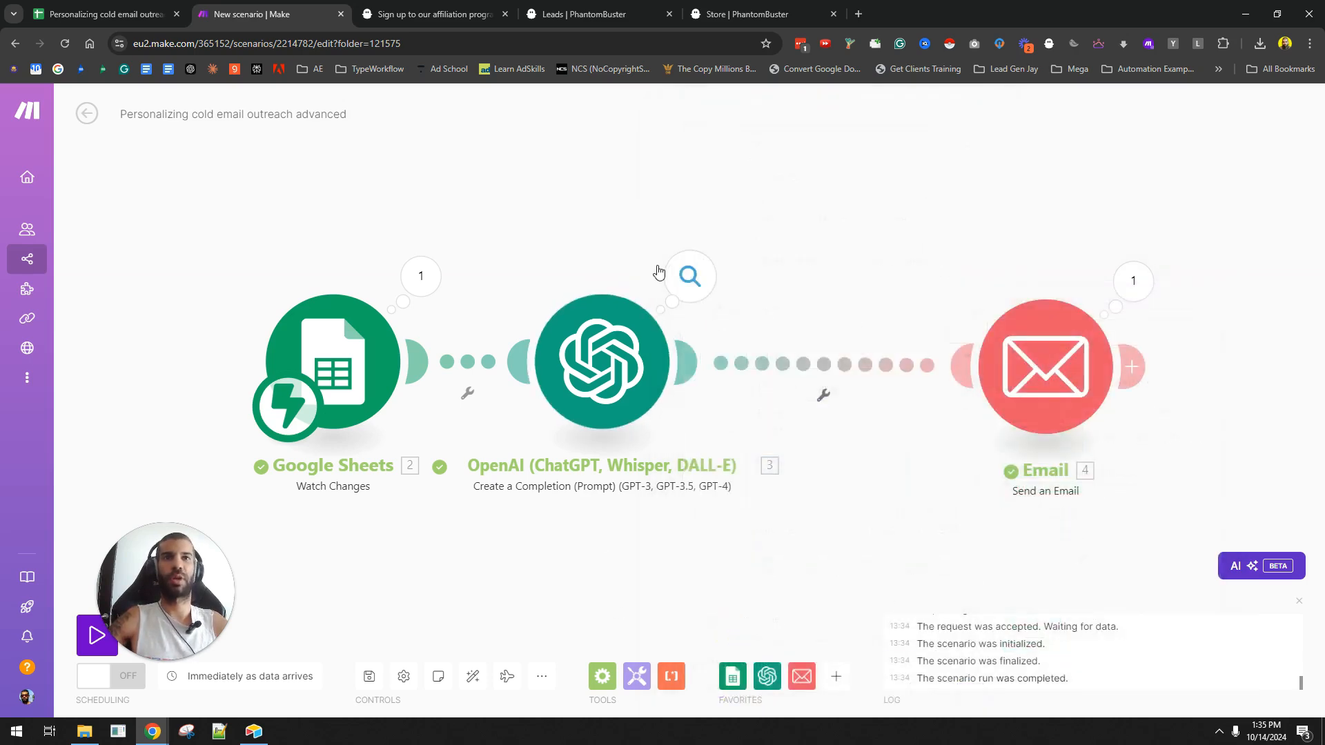
- Inspect the OpenAI result showing subject 'Streamline Your Marketing Efforts' and the personalized body
left_click(689, 276)
left_click(776, 377)
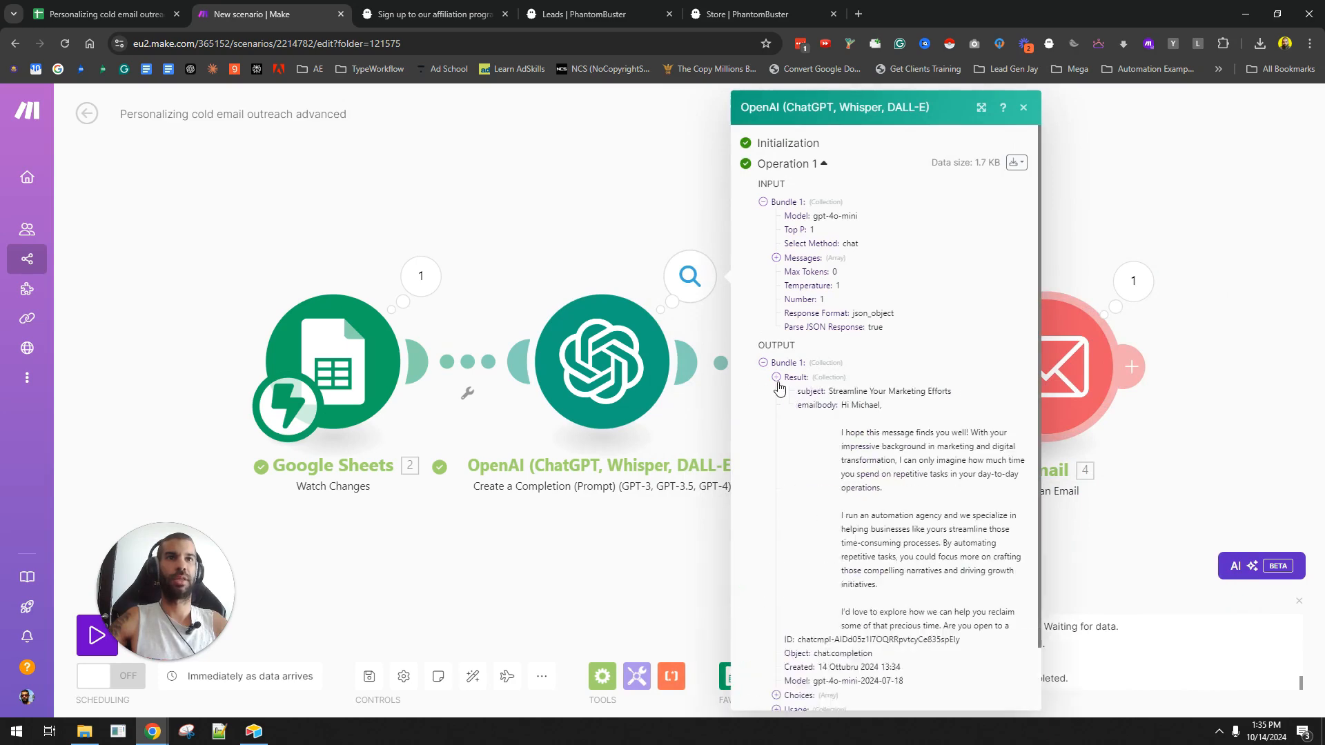
left_click_drag(806, 391, 882, 489)
left_click(535, 640)
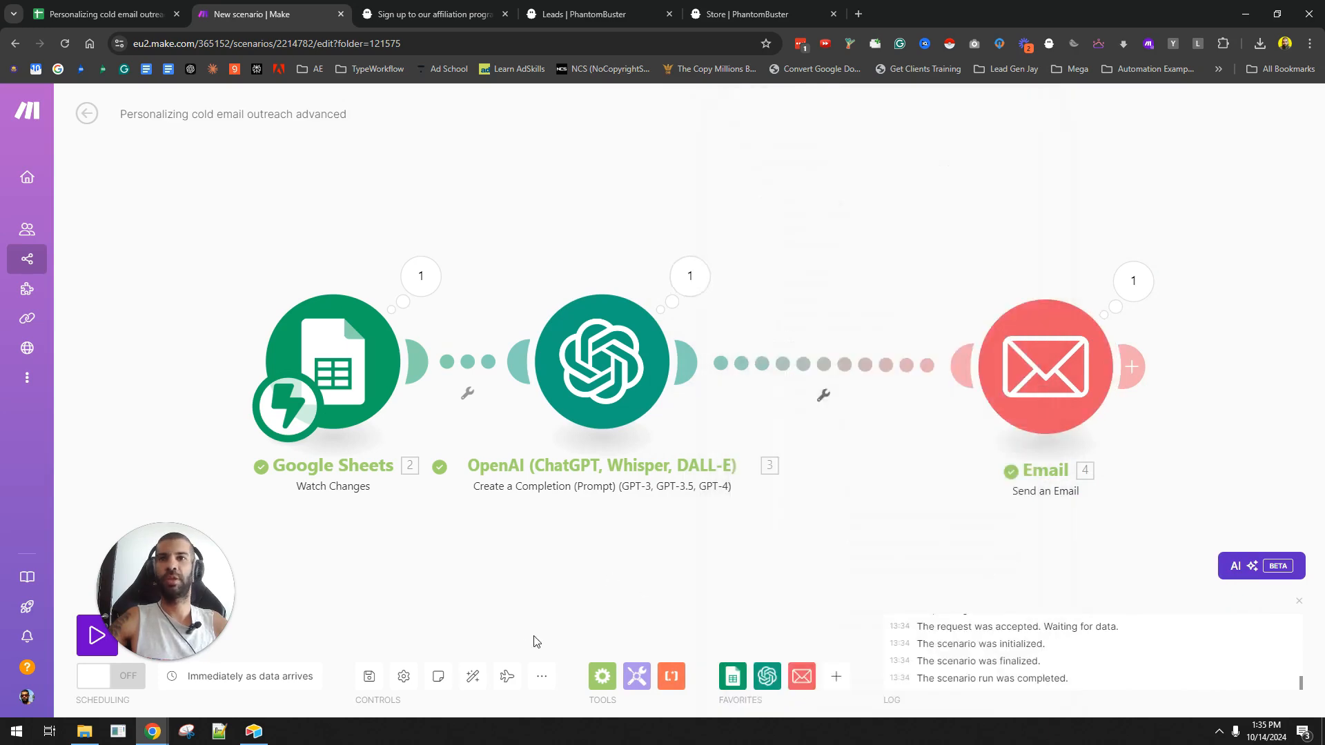
- Move the Email module nearer OpenAI and auto-align the three modules evenly and centred
scroll(435, 566, "down", 2)
left_click_drag(434, 571, 435, 464)
left_click_drag(597, 409, 537, 468)
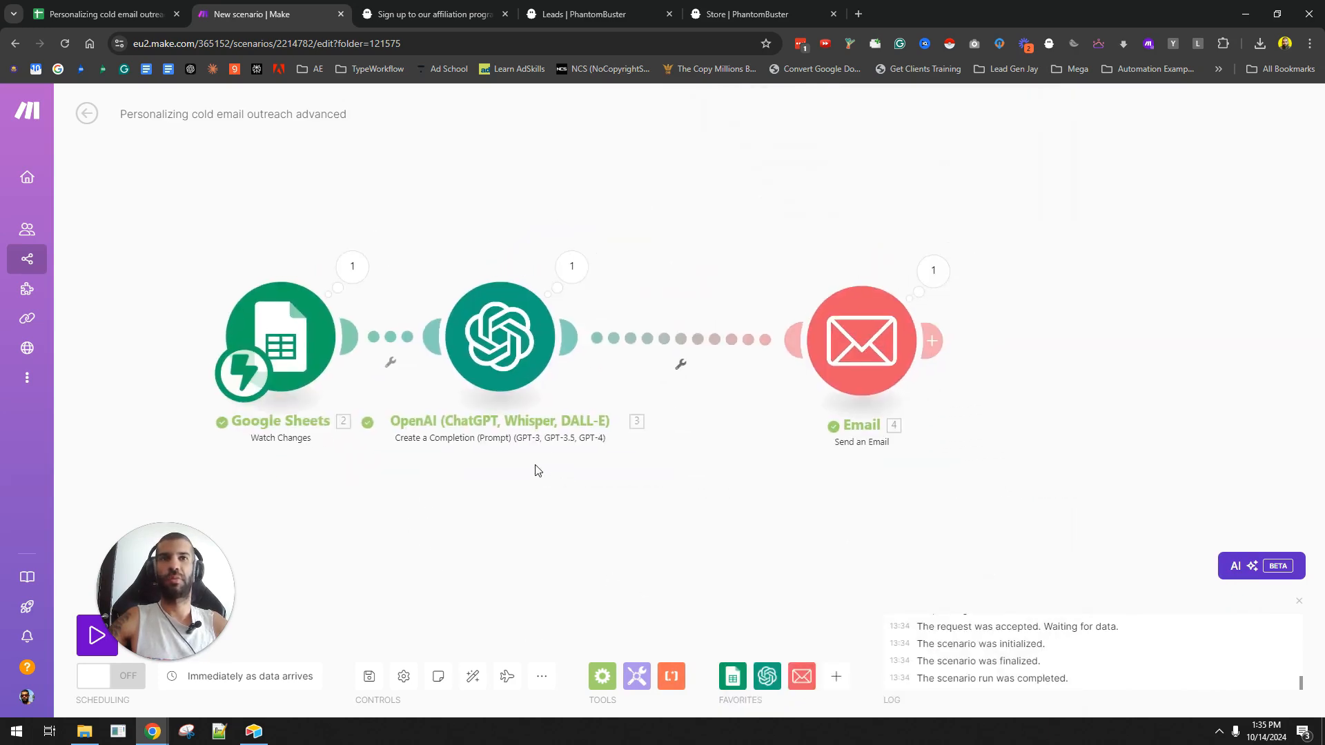
left_click_drag(849, 363, 746, 373)
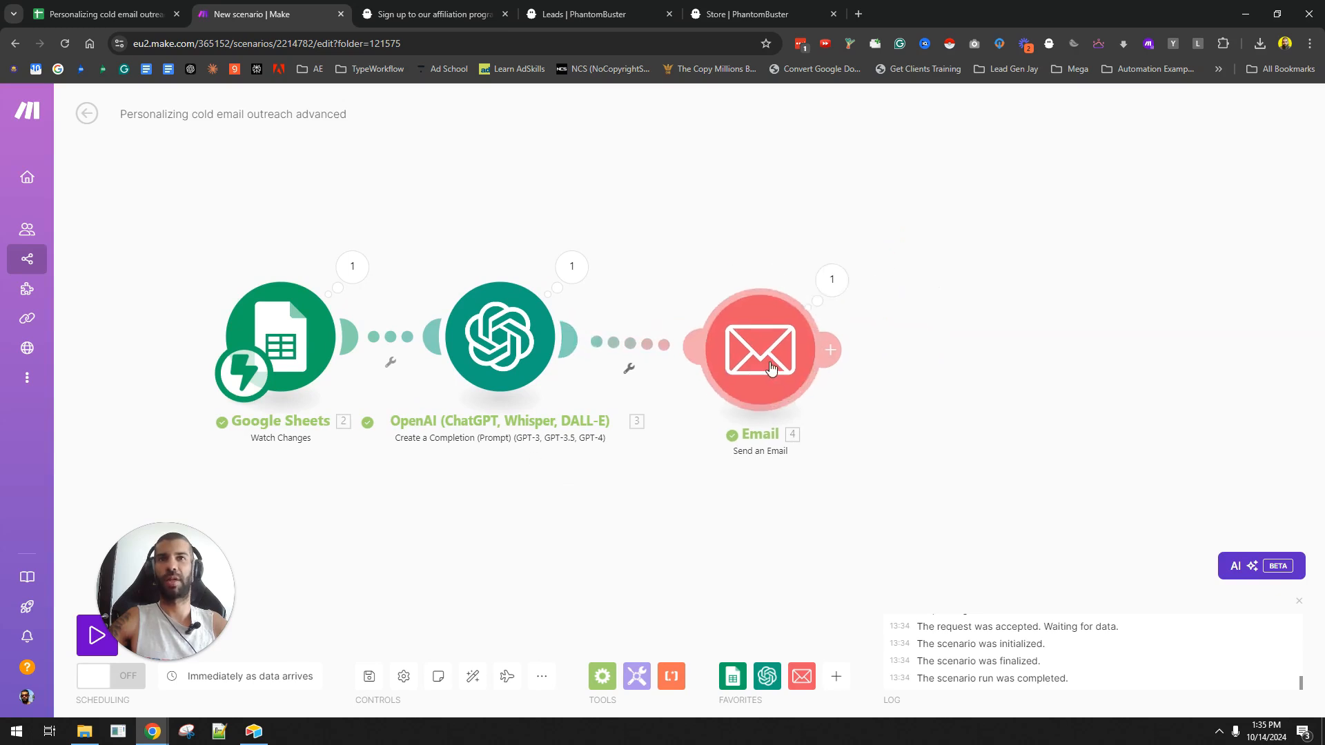
left_click(470, 683)
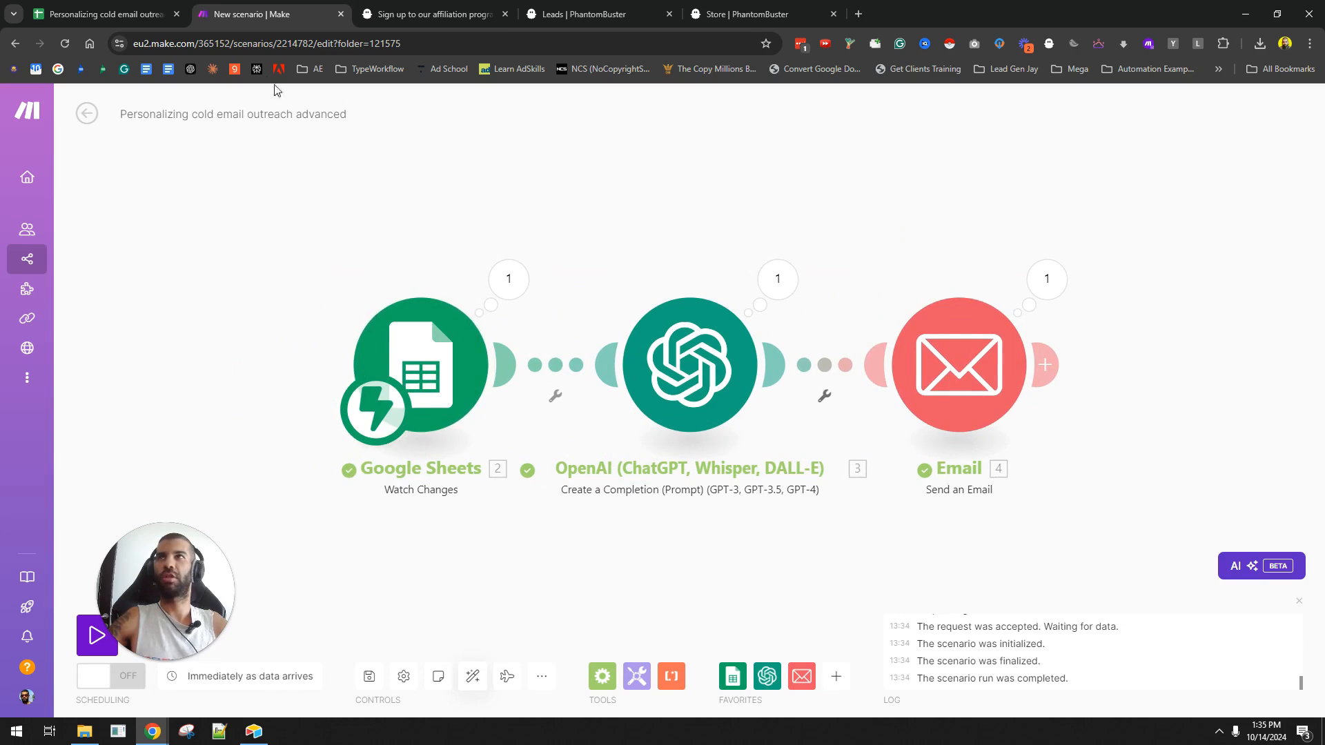
left_click_drag(192, 576, 174, 433)
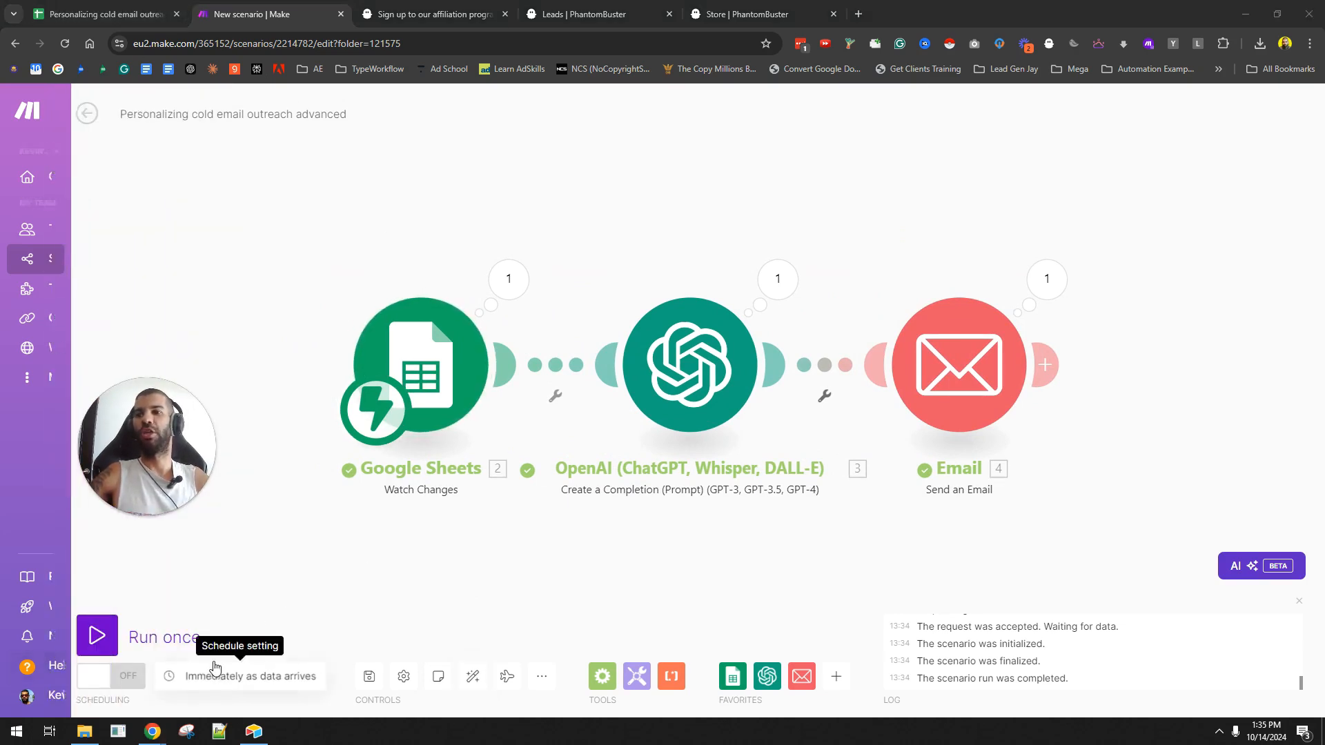
left_click(162, 10)
left_click(520, 445)
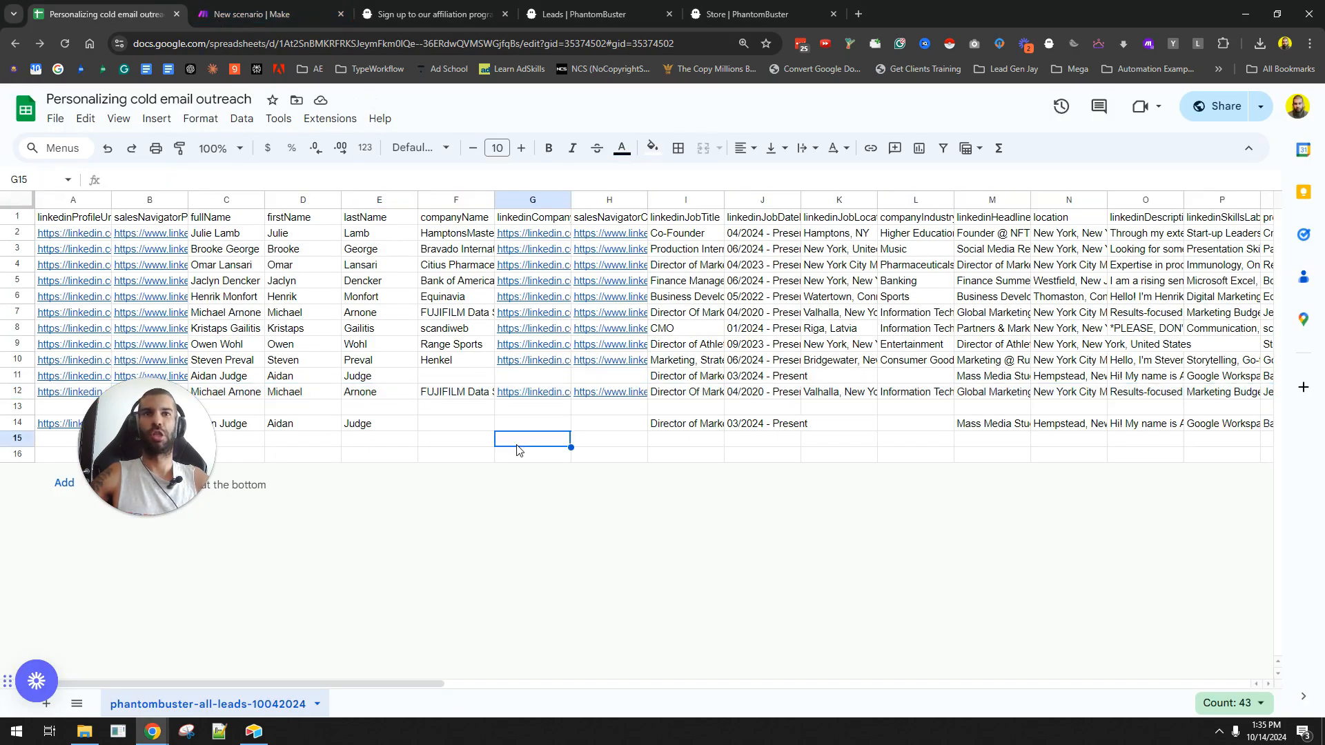